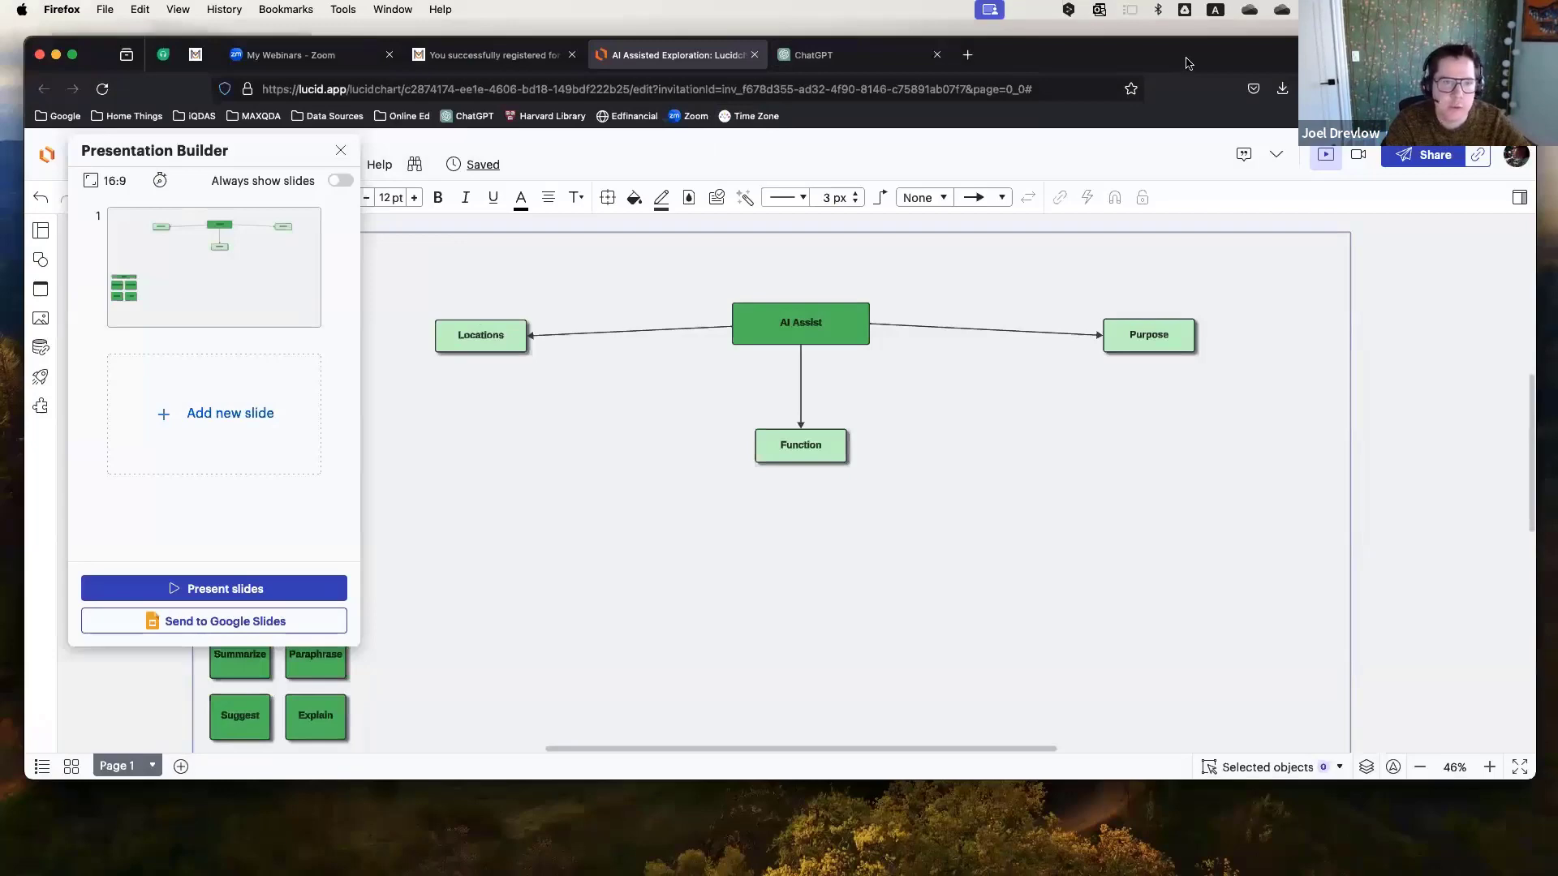
# Switch to MAXQDA and open the Concept Map document.
pyautogui.moveTo(1181, 68); pyautogui.dragTo(0, 52)
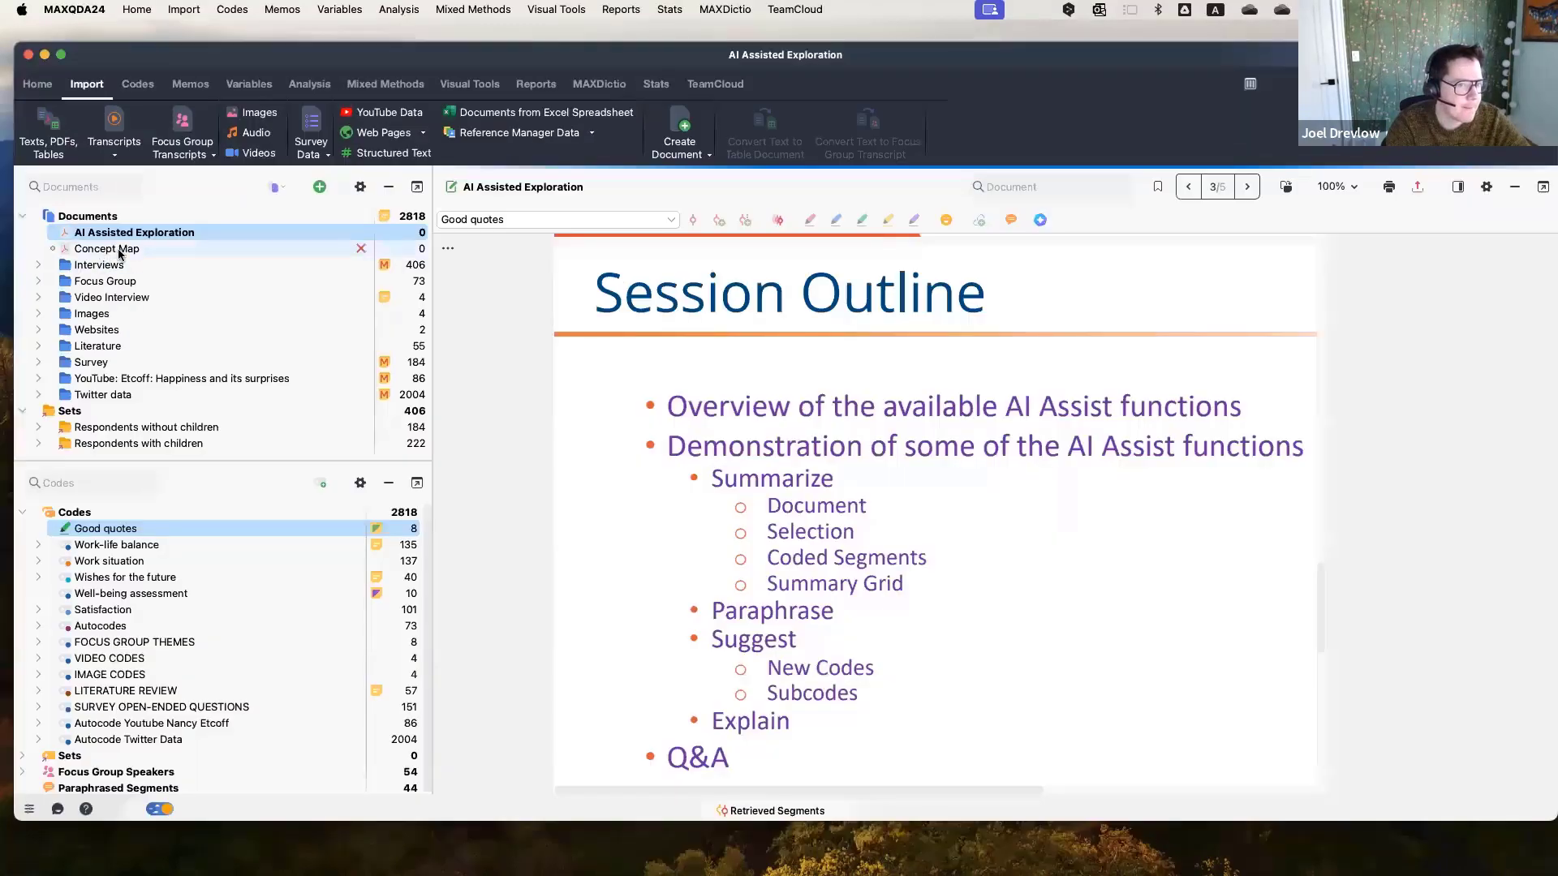
pyautogui.doubleClick(113, 248)
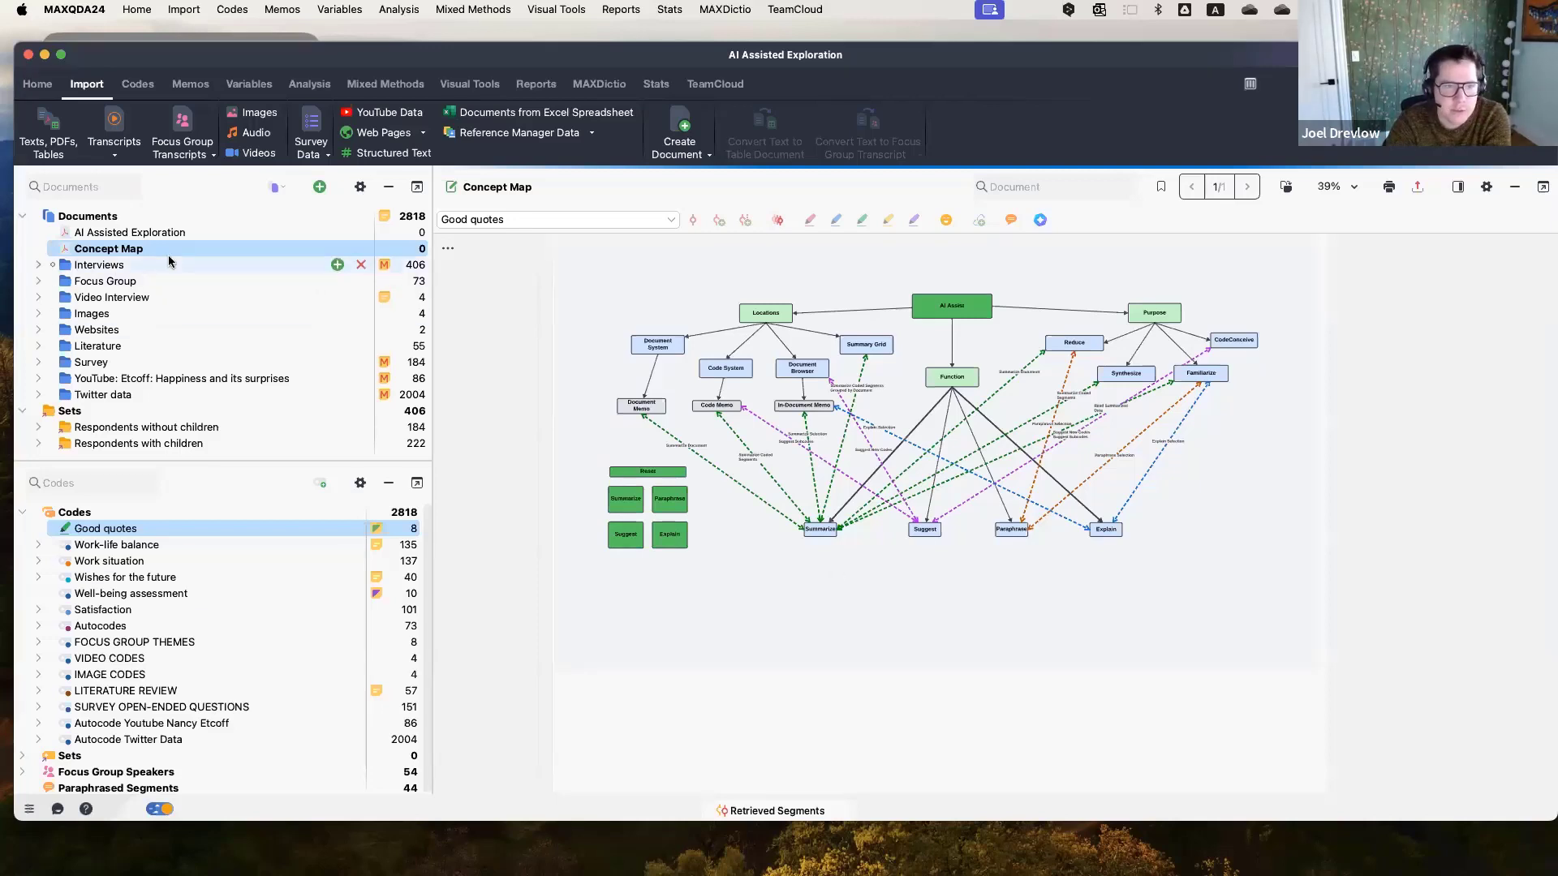
# Expand the Interviews folder and open Mateo's interview, scrolling back to its start.
pyautogui.click(37, 265)
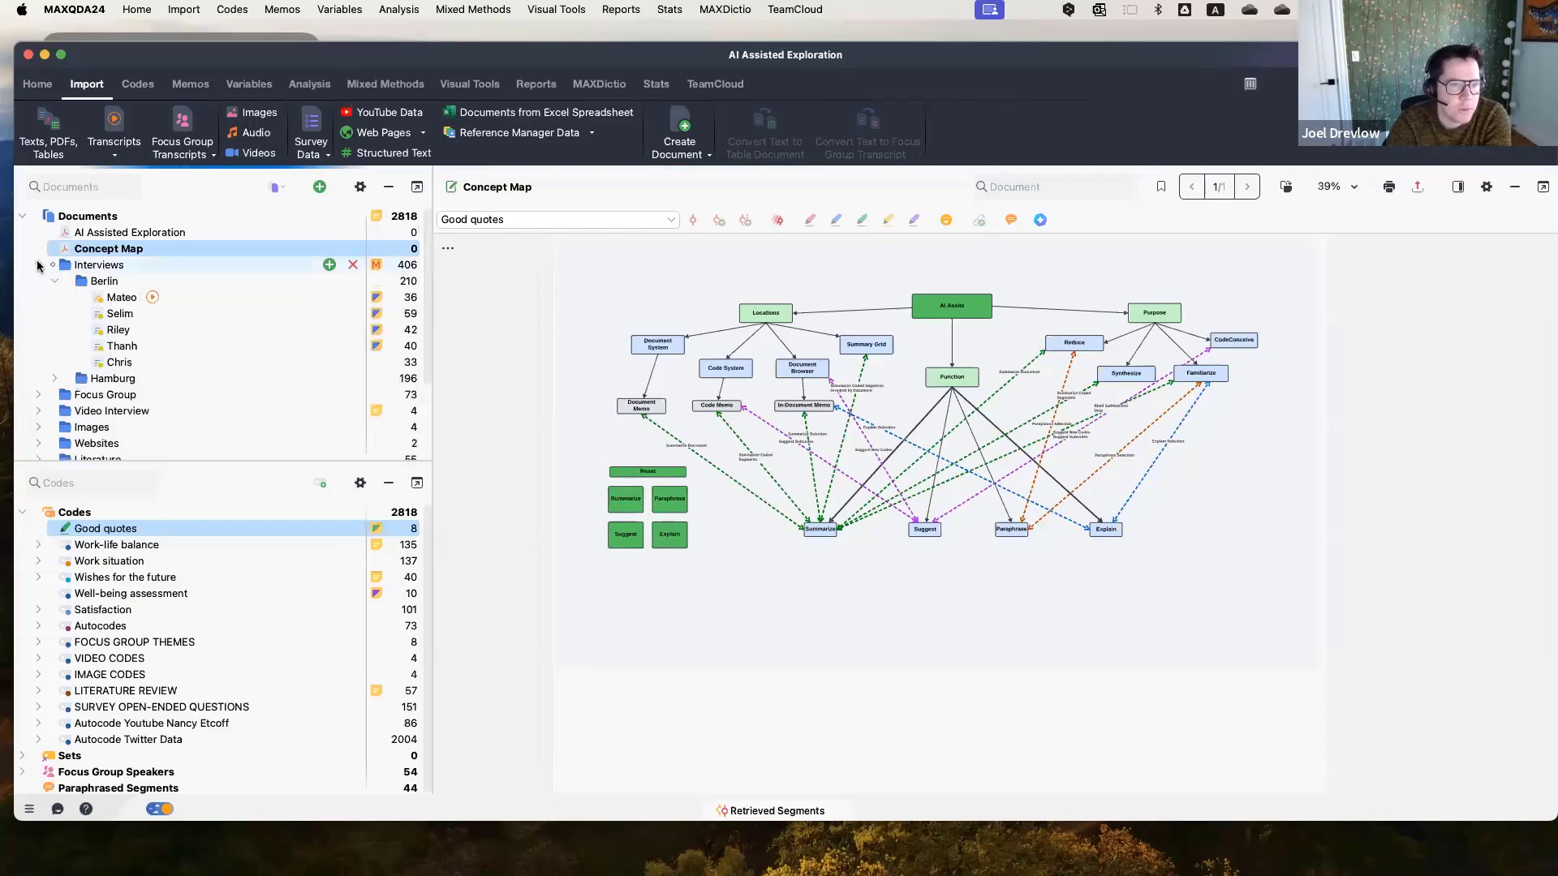
pyautogui.doubleClick(222, 301)
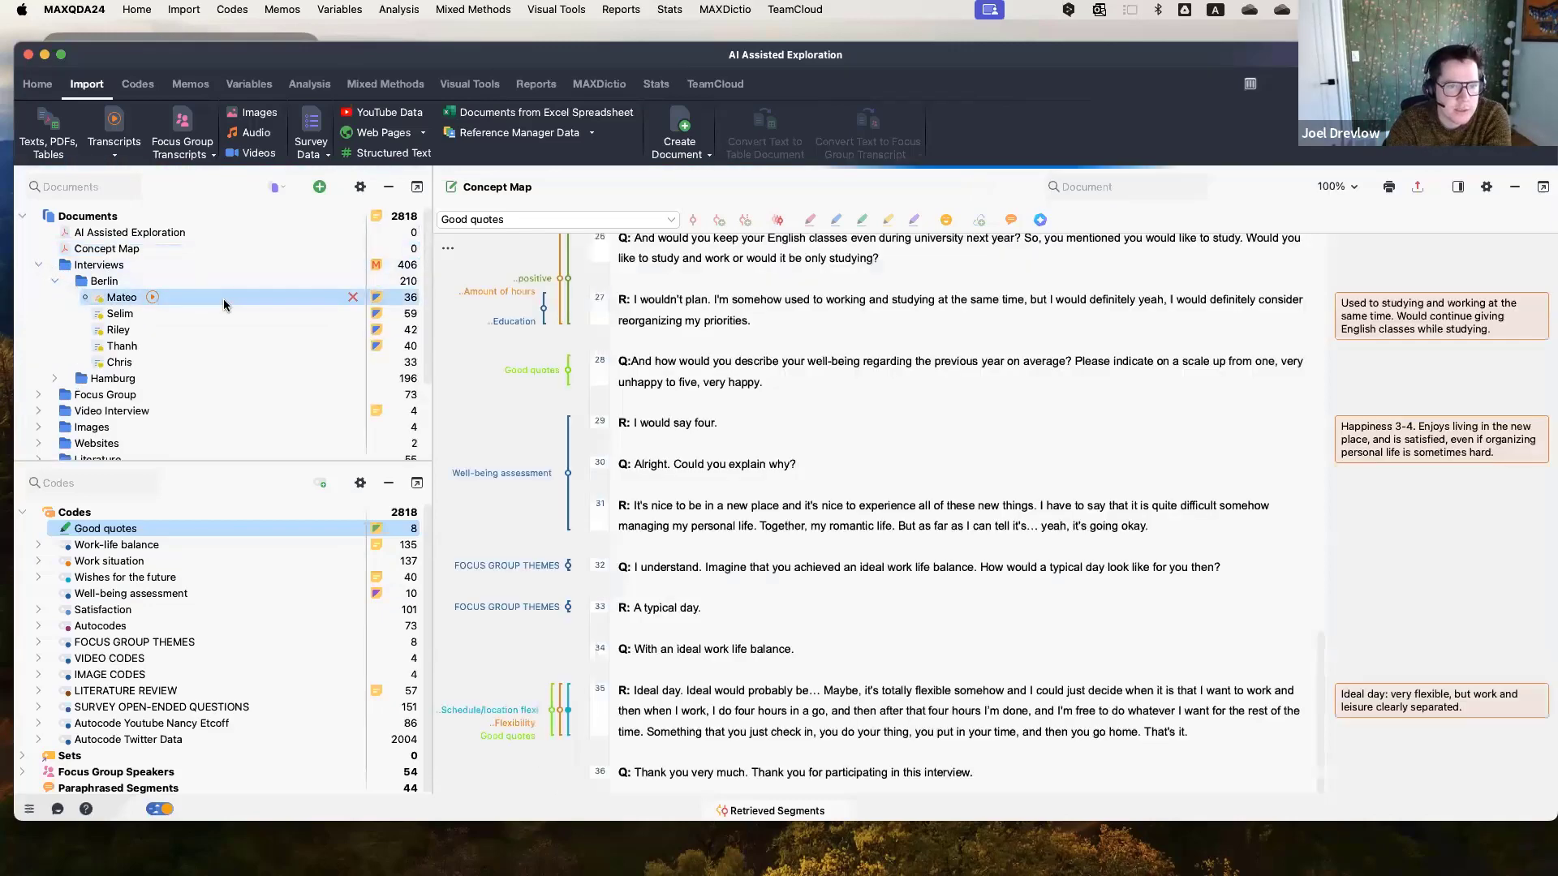
pyautogui.scroll(15, 935, 470)
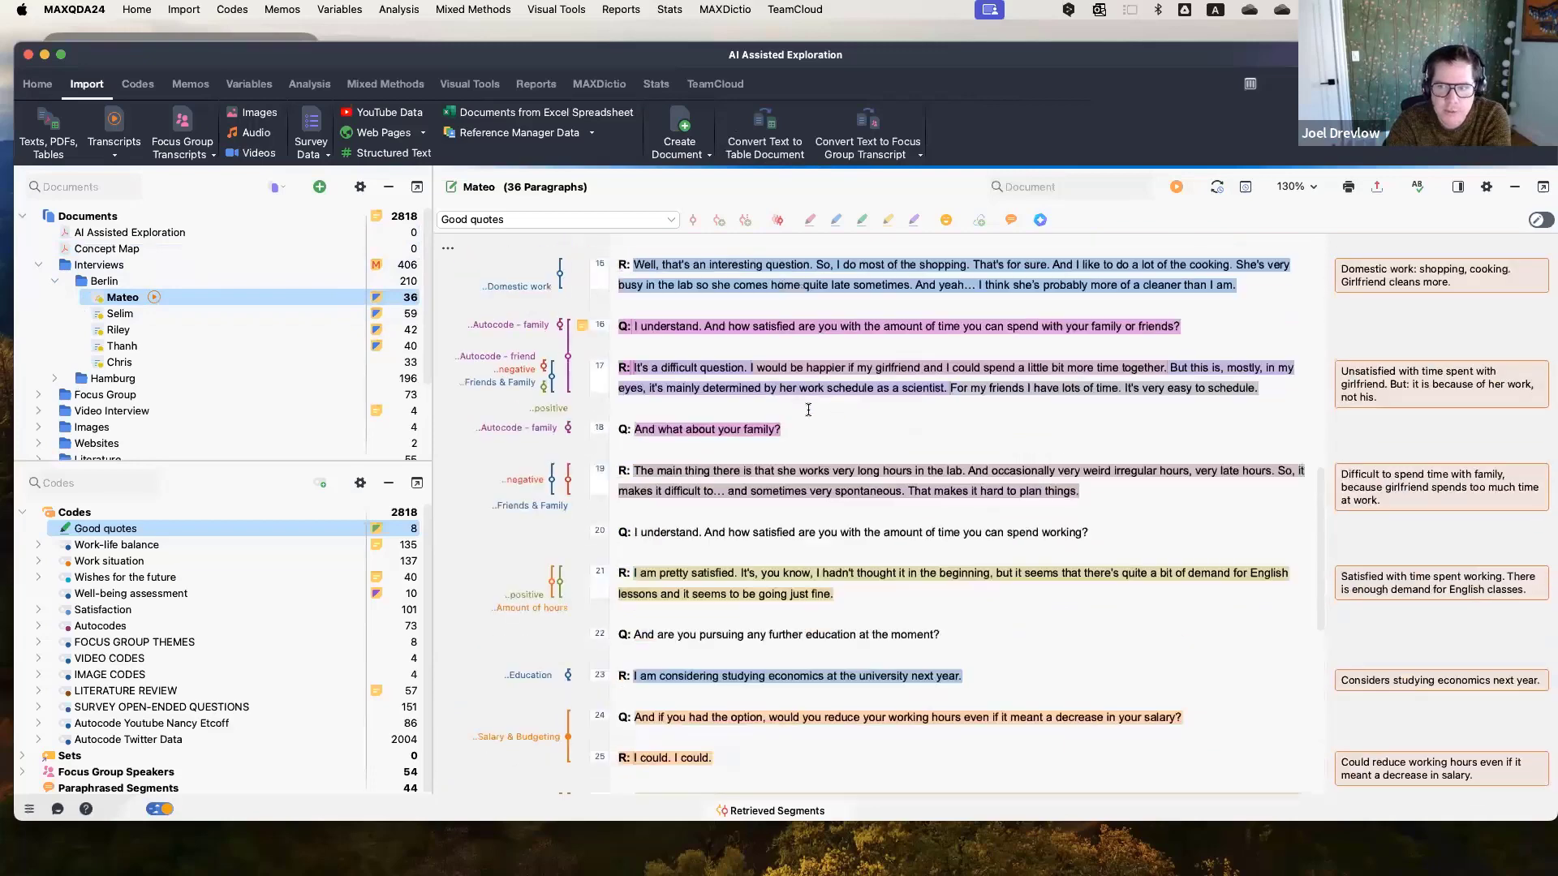
pyautogui.scroll(5, 806, 408)
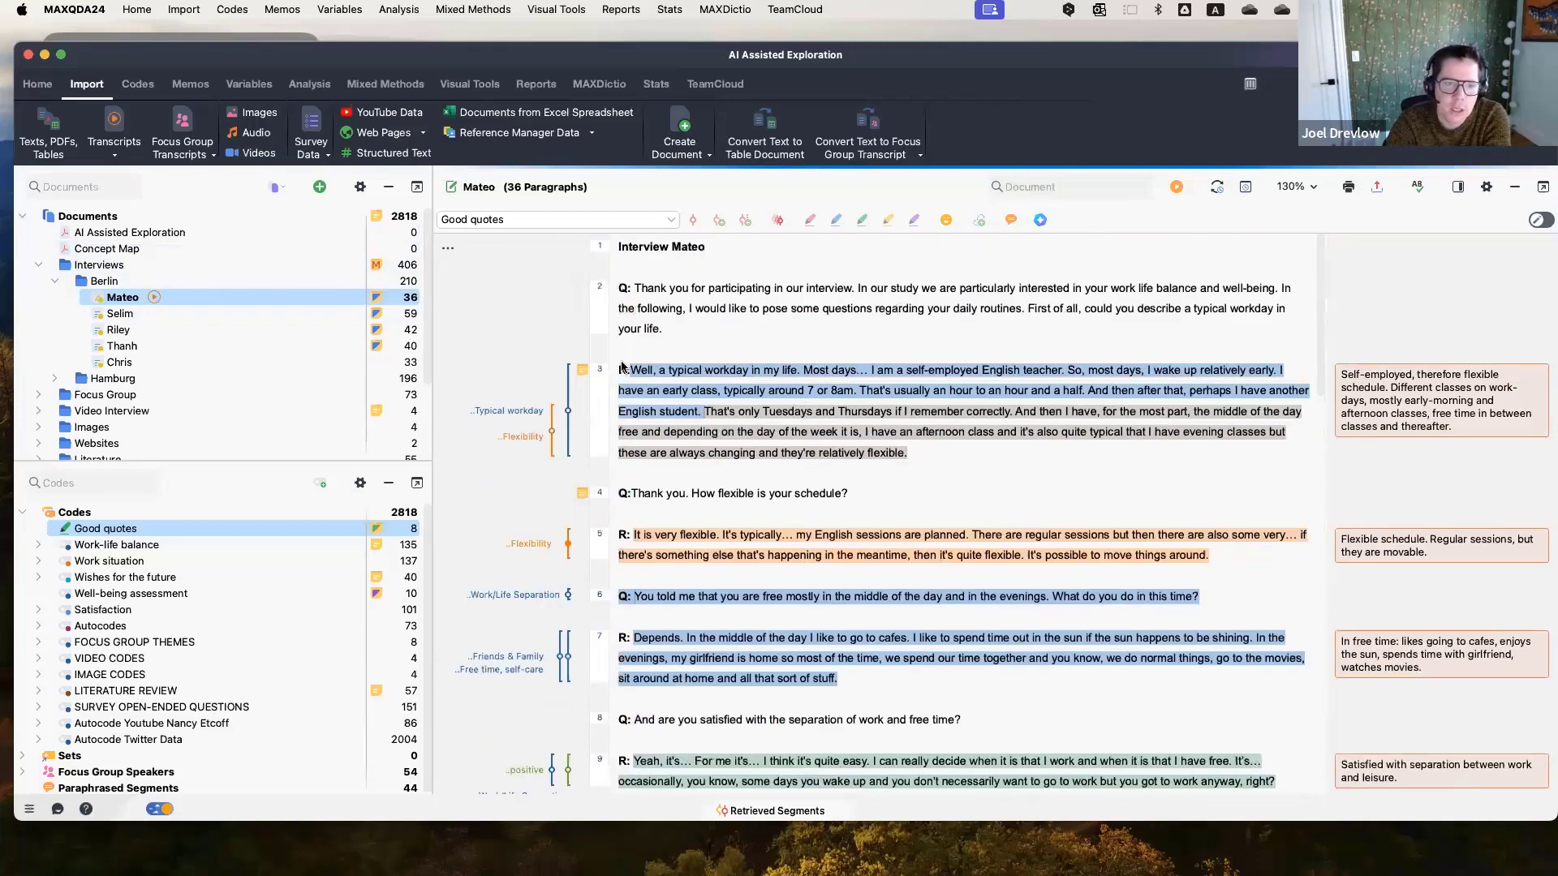
# Open Thanh's interview and scroll to the top of the transcript.
pyautogui.doubleClick(211, 341)
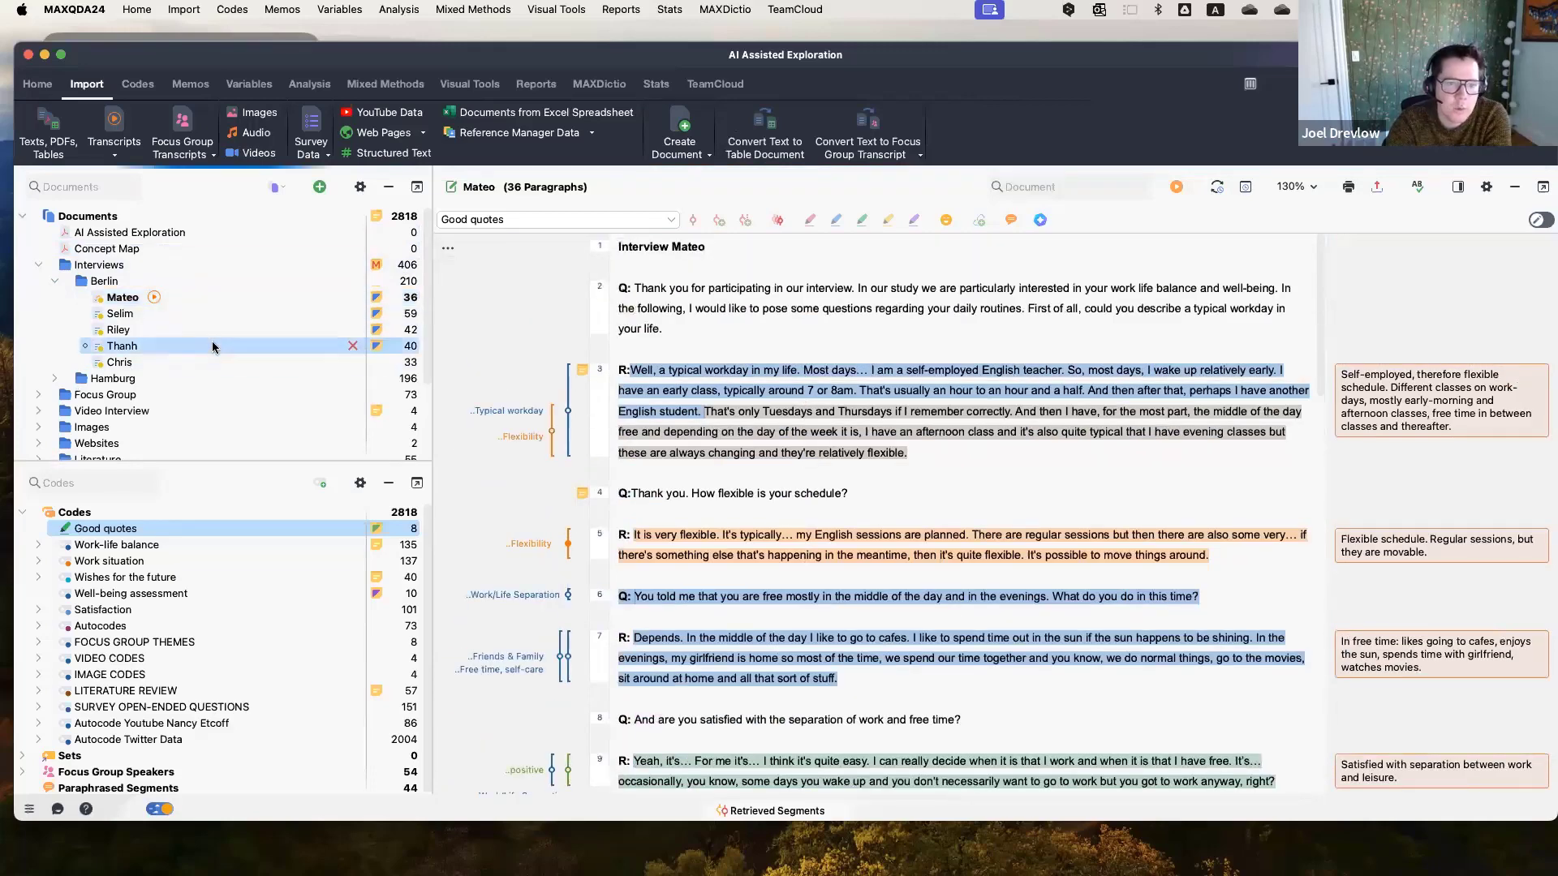
pyautogui.scroll(5, 517, 346)
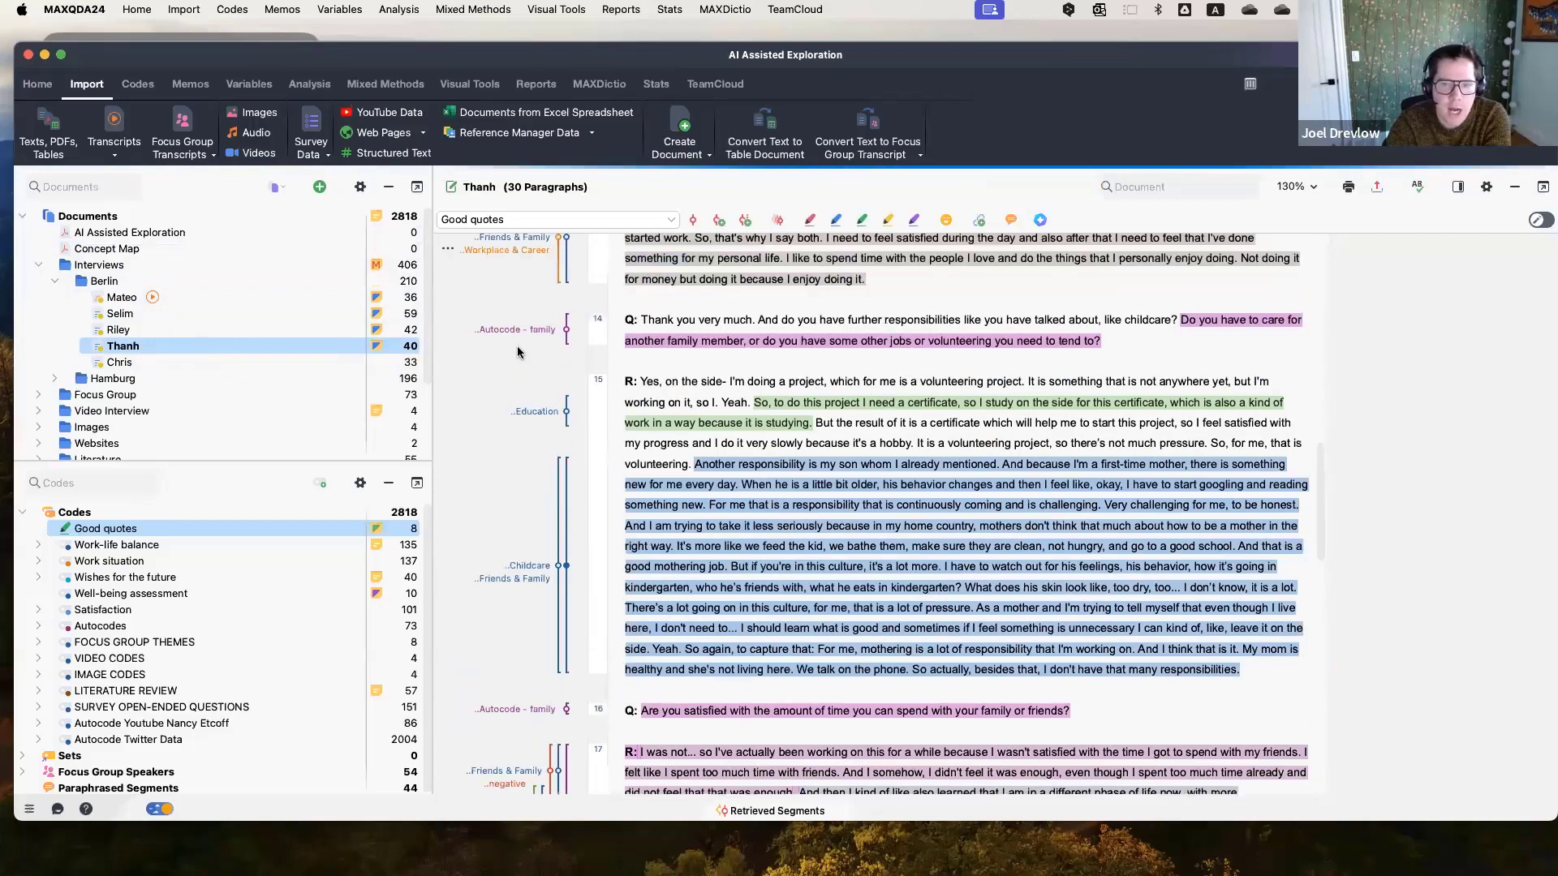
pyautogui.scroll(15, 1452, 344)
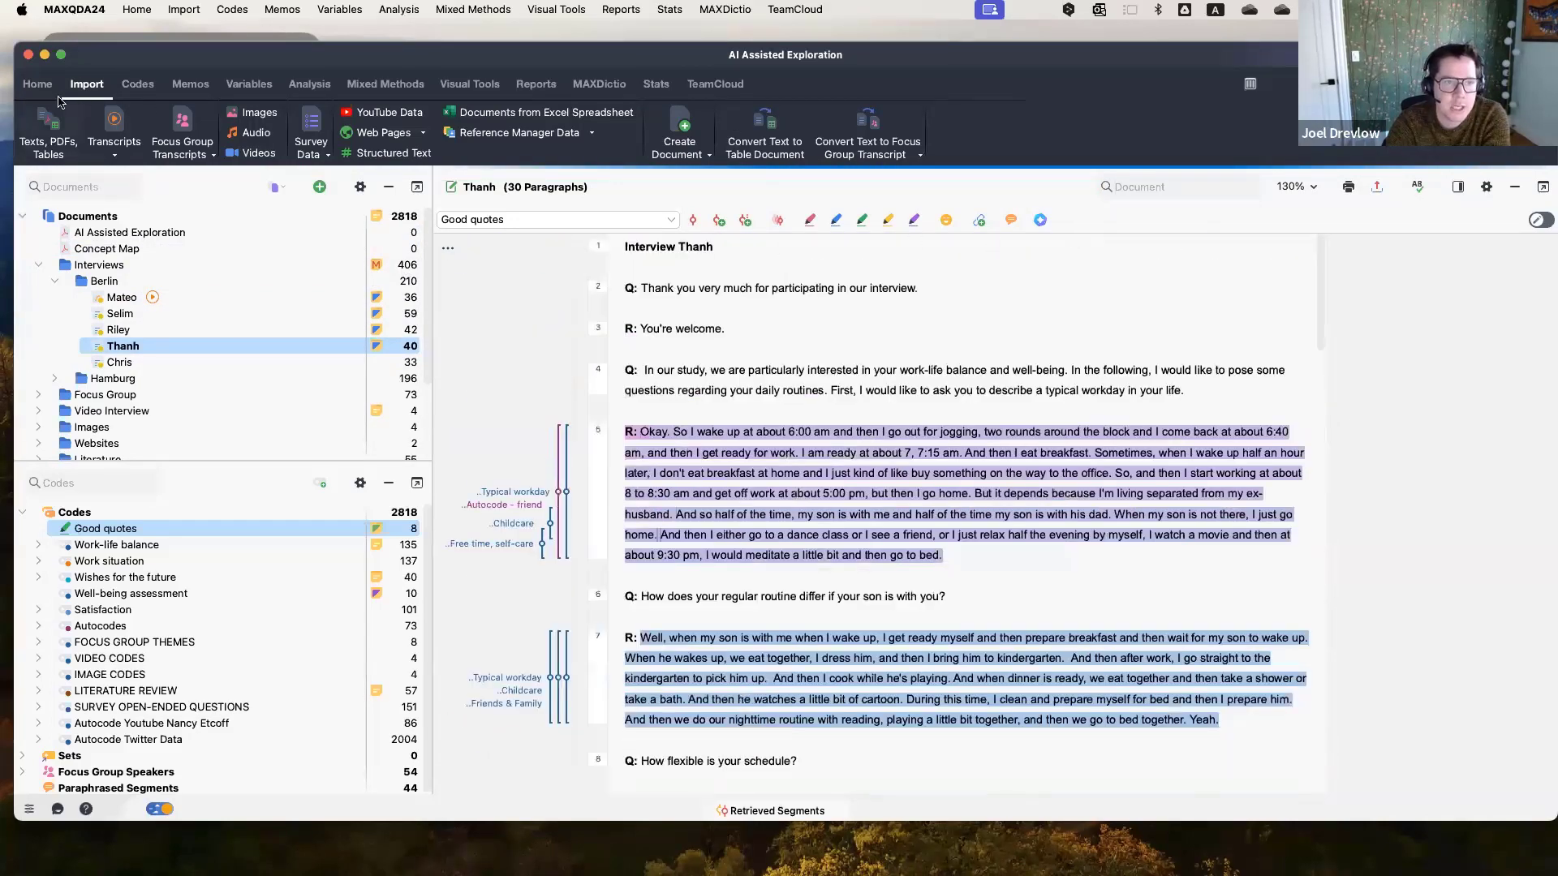
pyautogui.click(37, 85)
pyautogui.click(79, 146)
pyautogui.moveTo(158, 298)
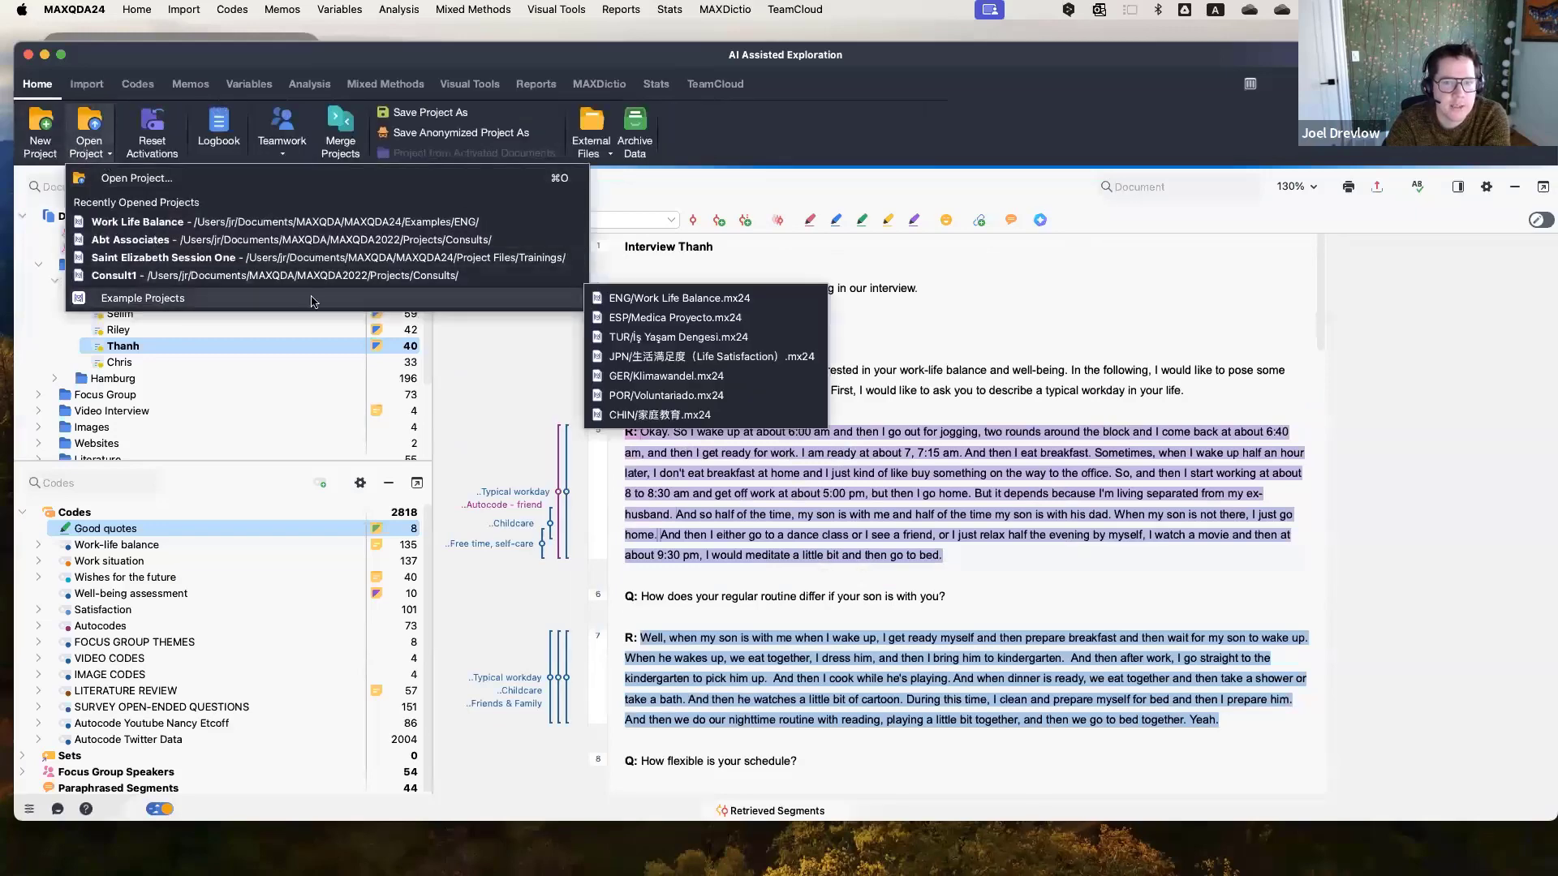
pyautogui.click(1111, 290)
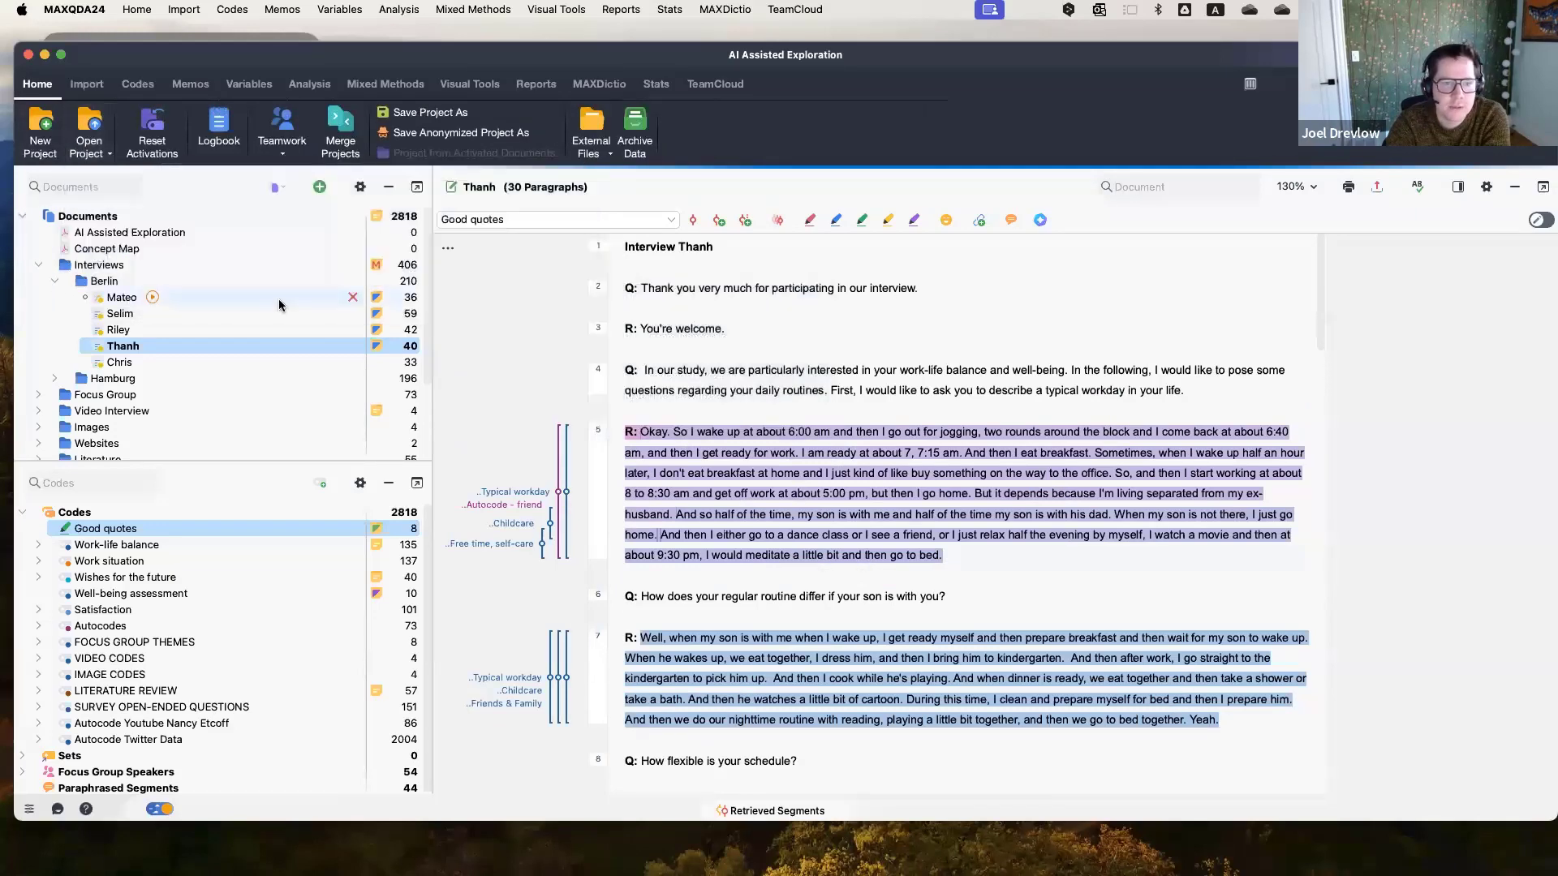
pyautogui.click(447, 247)
pyautogui.click(571, 655)
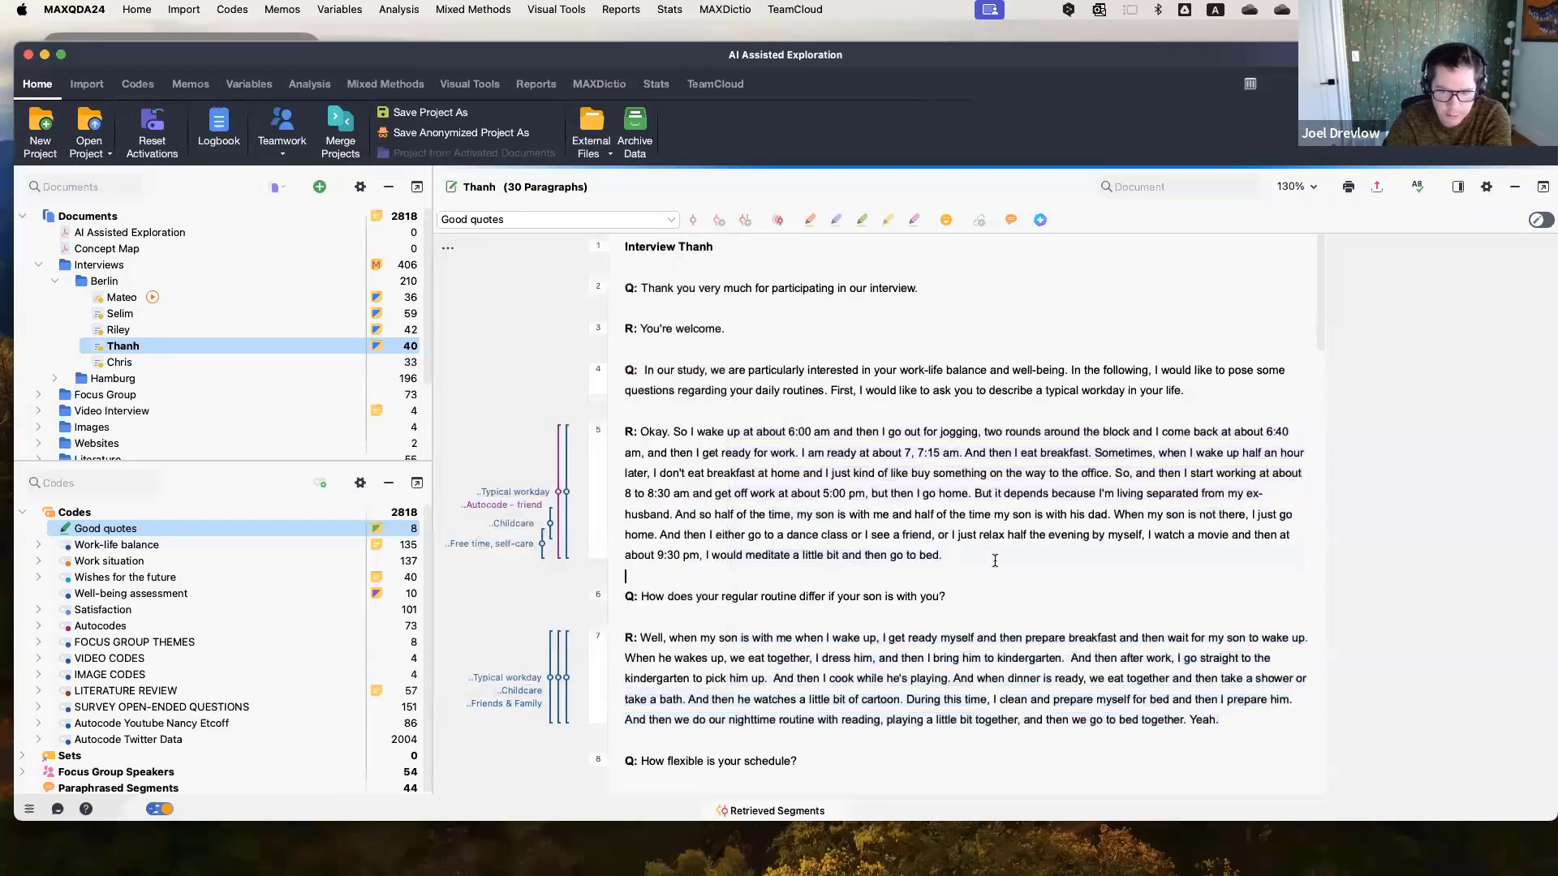
pyautogui.scroll(-1, 995, 561)
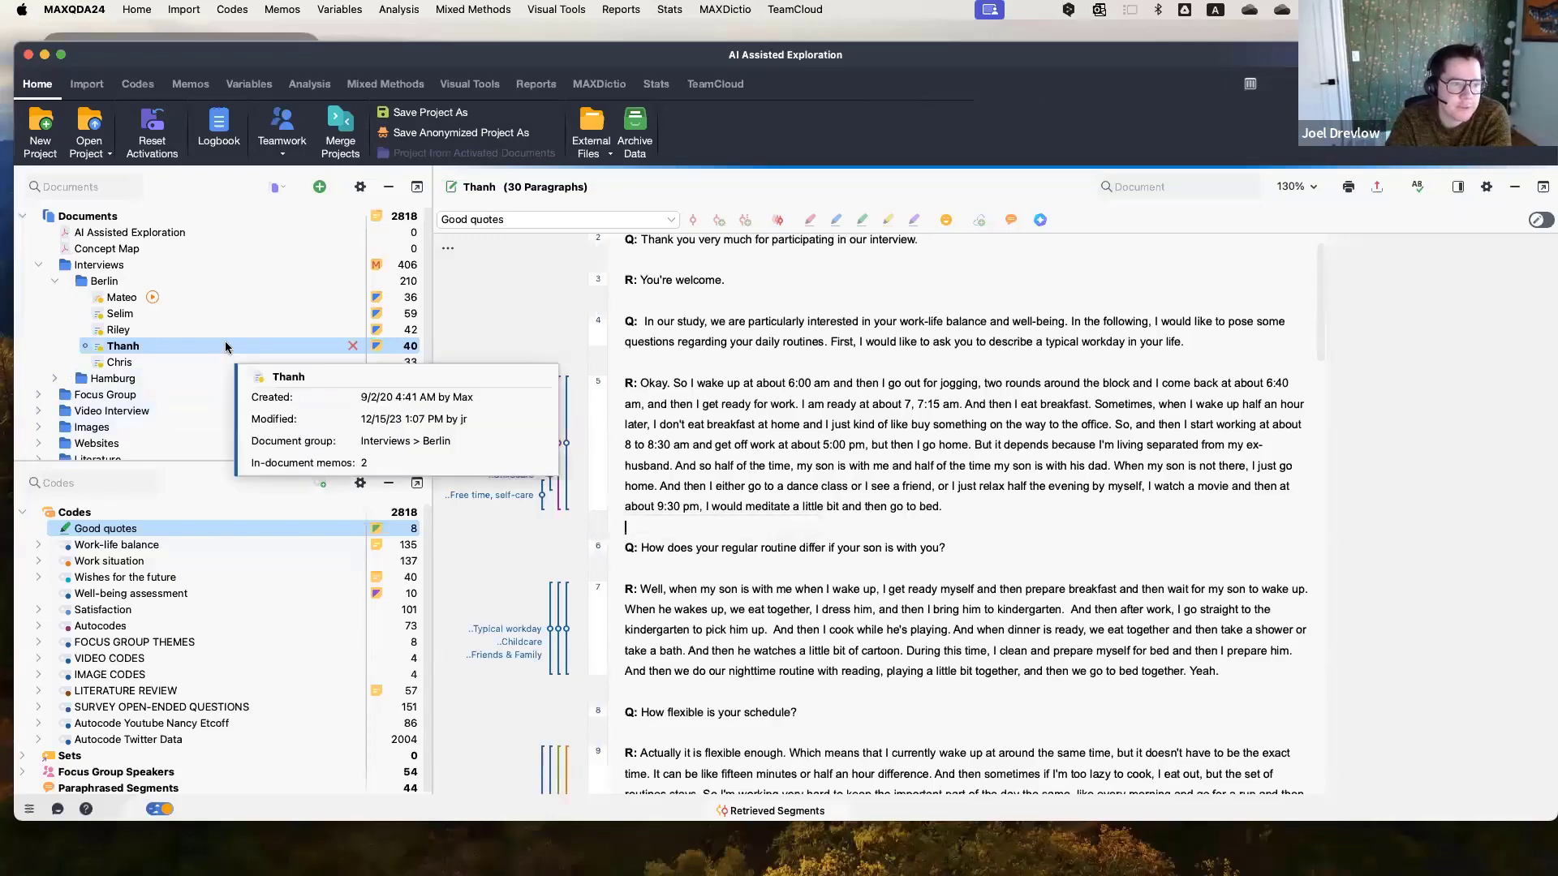
# Open Thanh's document memo to read its document summary, then close it.
pyautogui.doubleClick(377, 347)
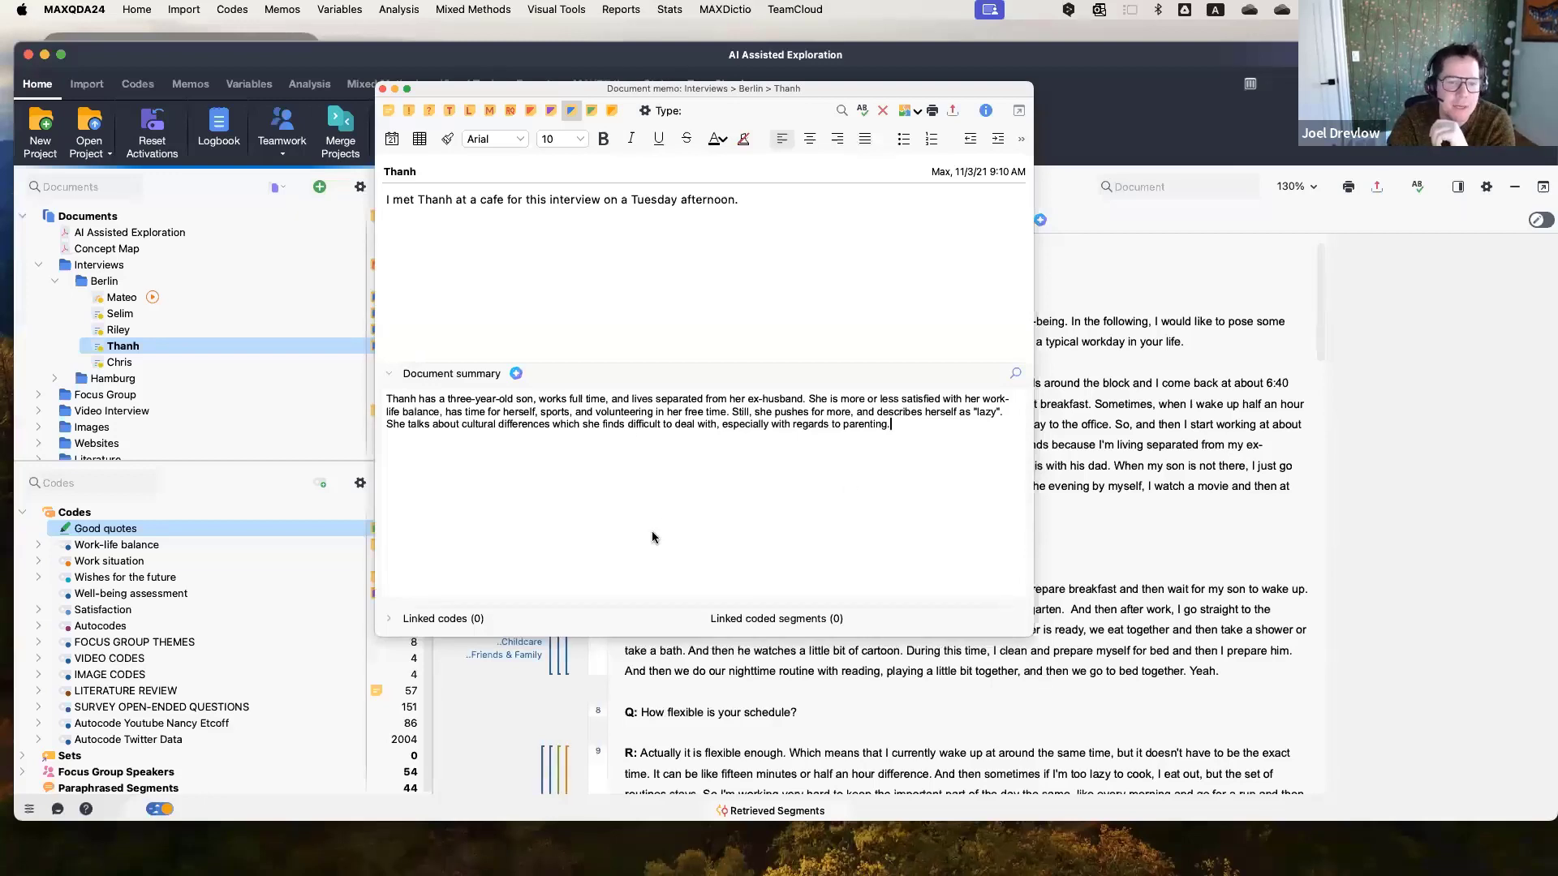
pyautogui.click(382, 88)
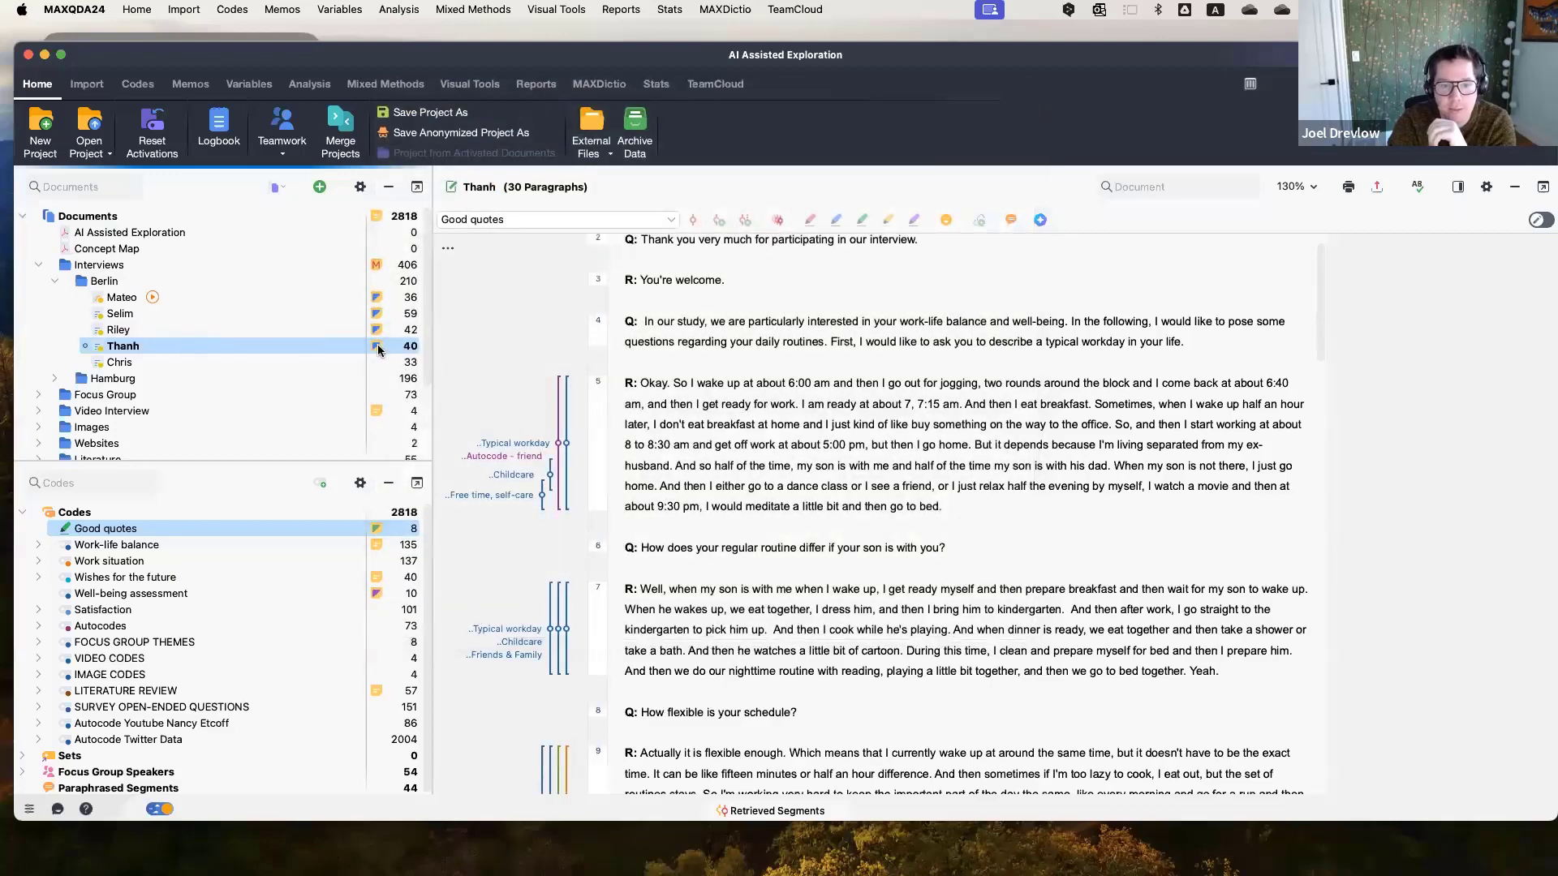
# Reopen Thanh's document memo, open the AI Assist document summary dialog, and cancel it.
pyautogui.doubleClick(376, 345)
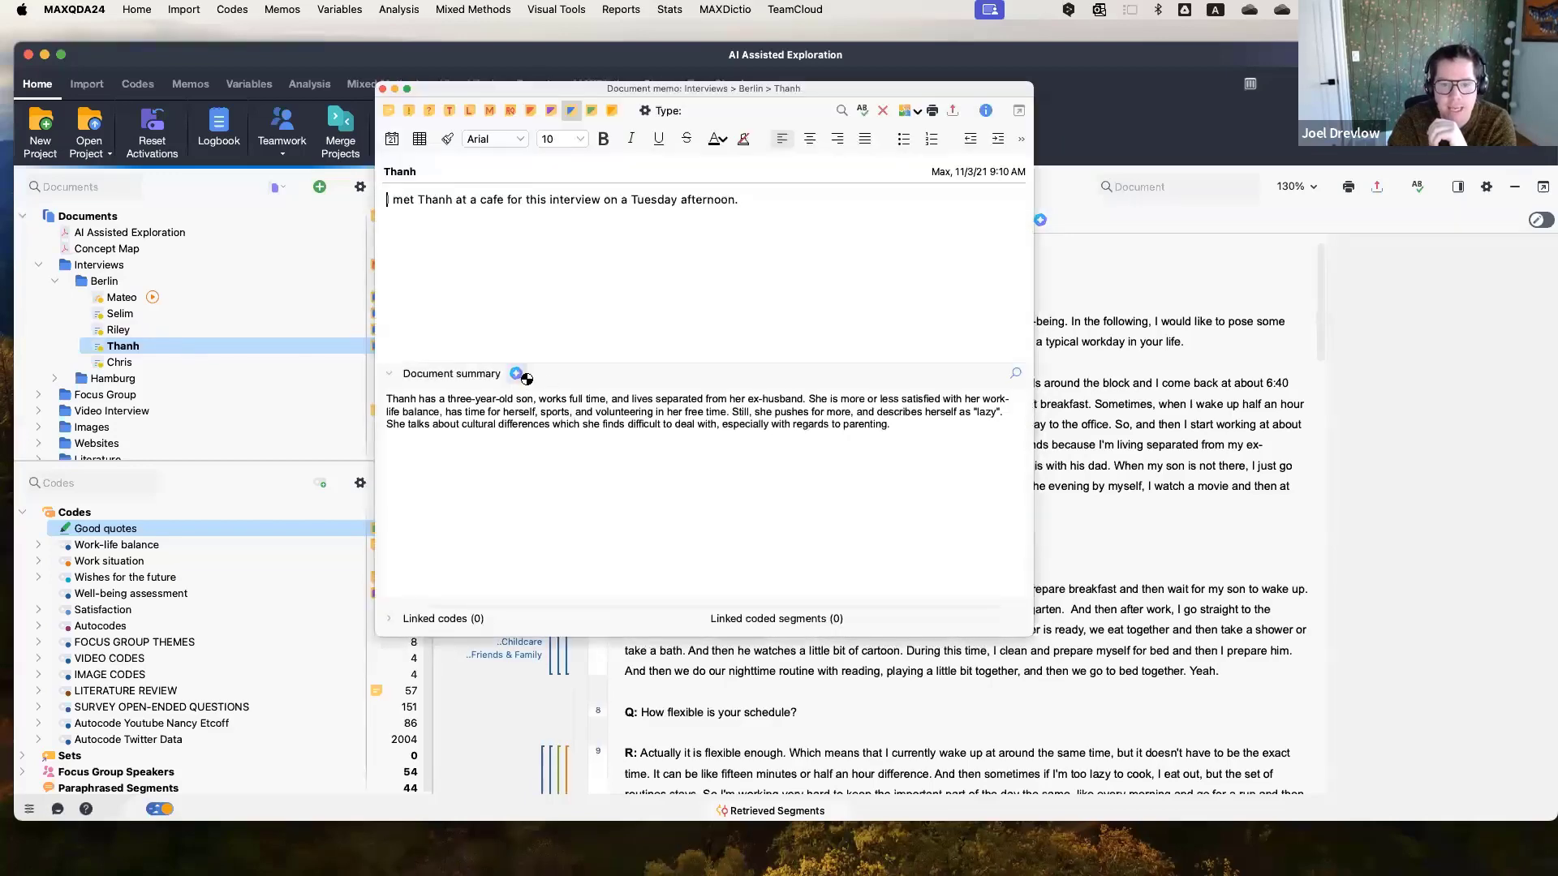
pyautogui.click(517, 374)
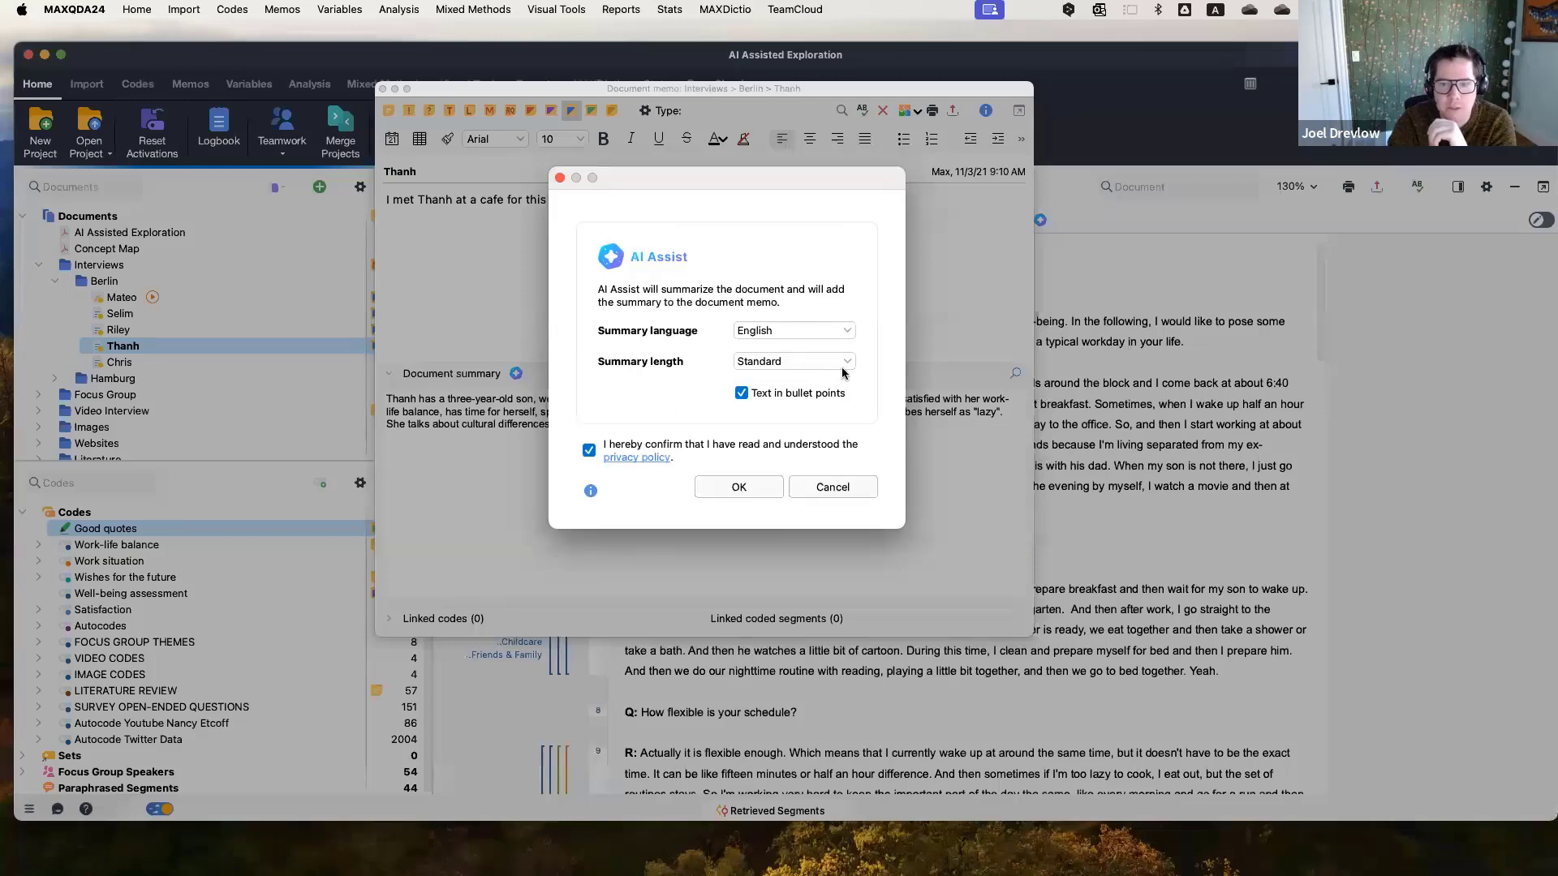
pyautogui.click(846, 487)
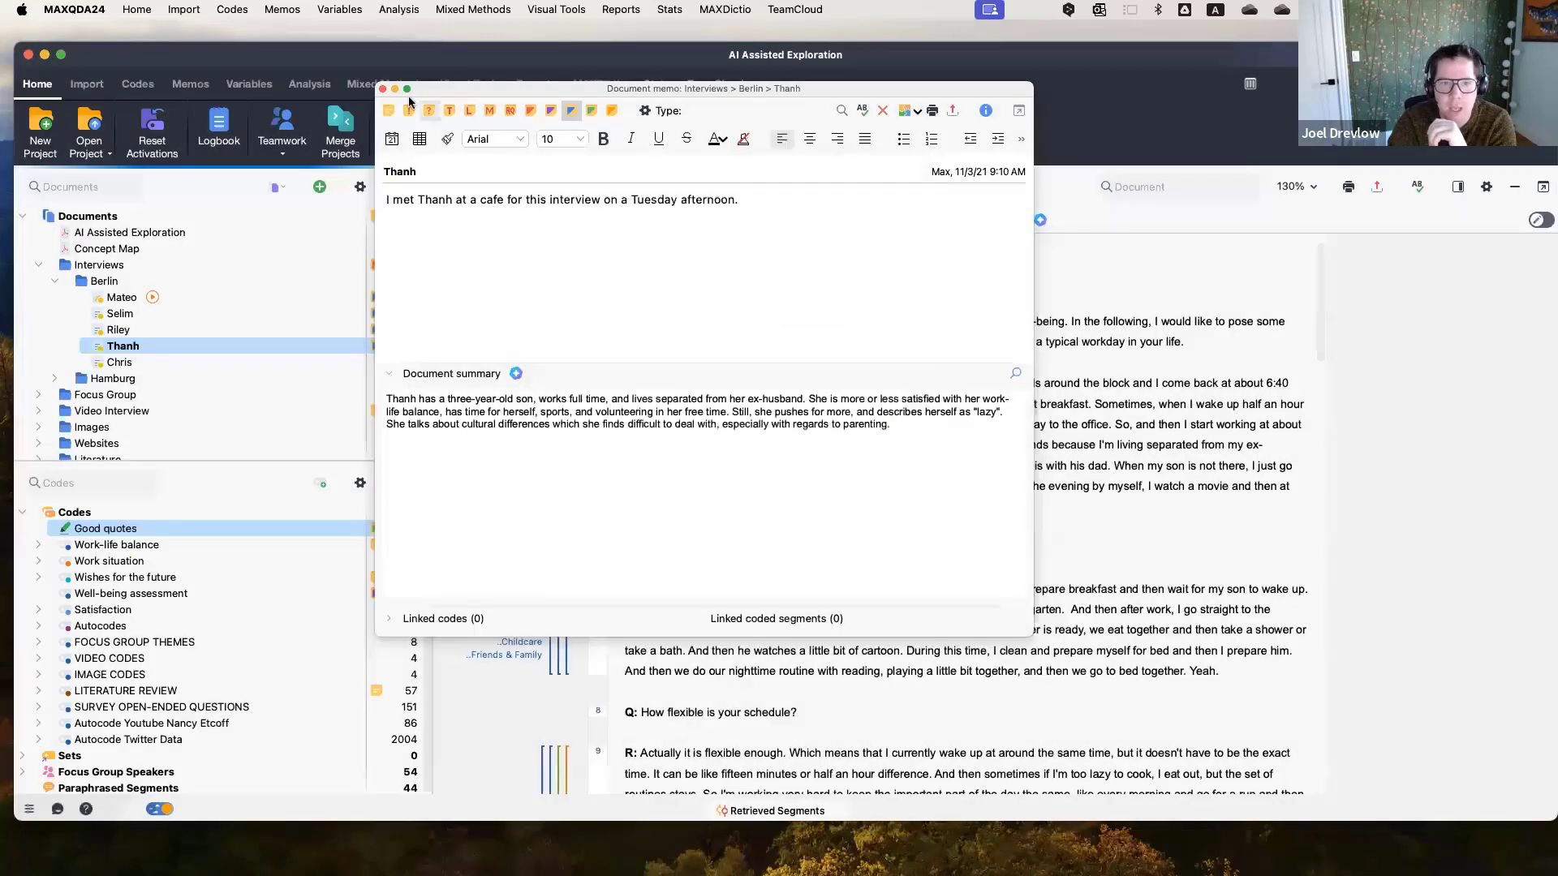
pyautogui.click(232, 346)
pyautogui.rightClick(230, 349)
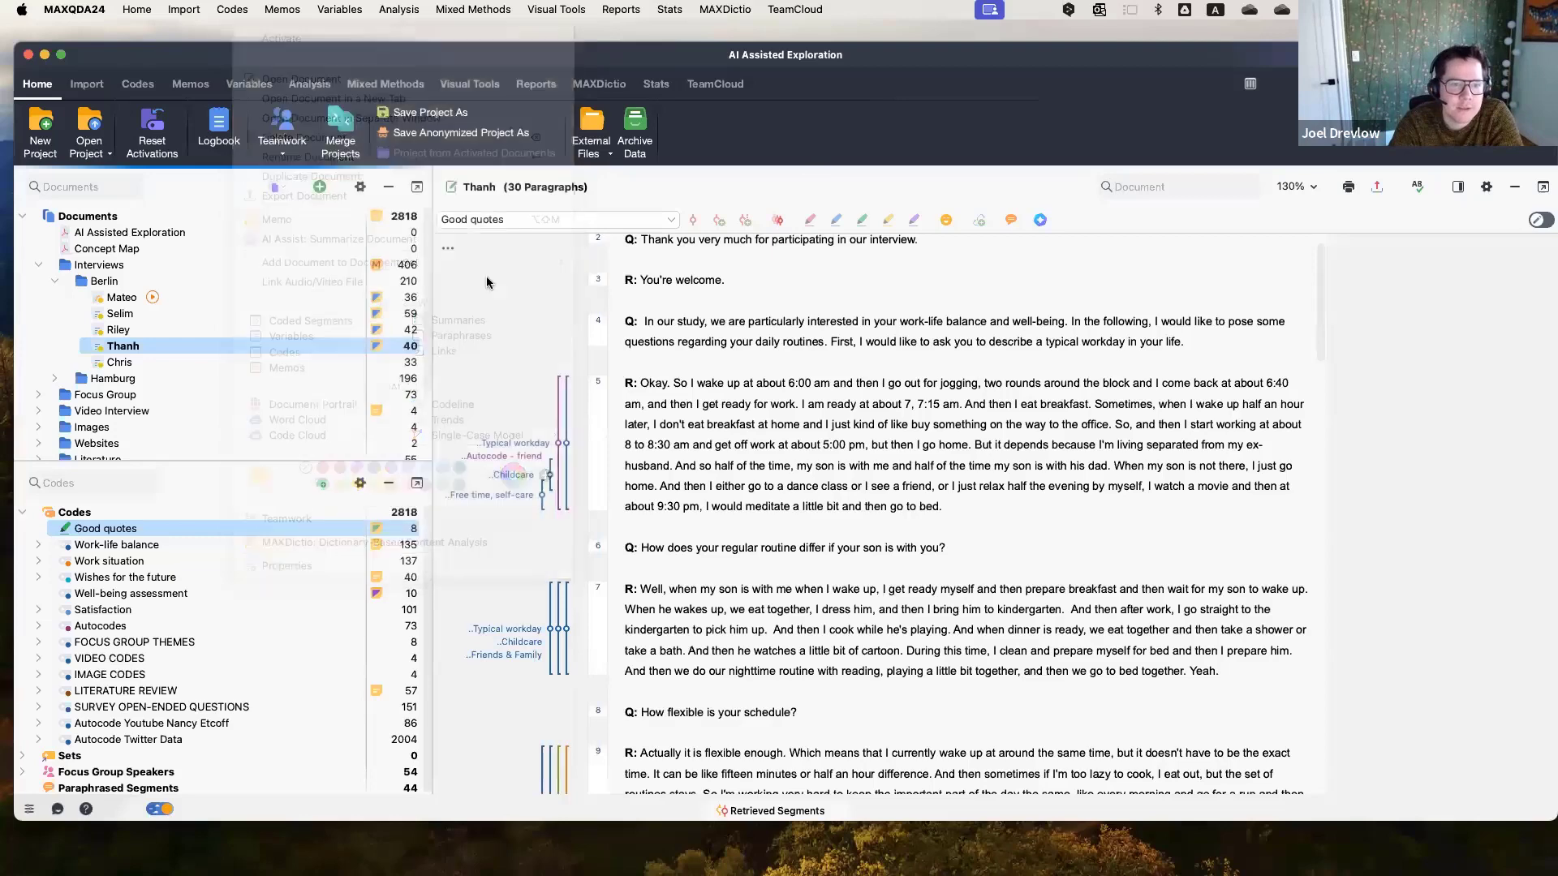
pyautogui.doubleClick(288, 332)
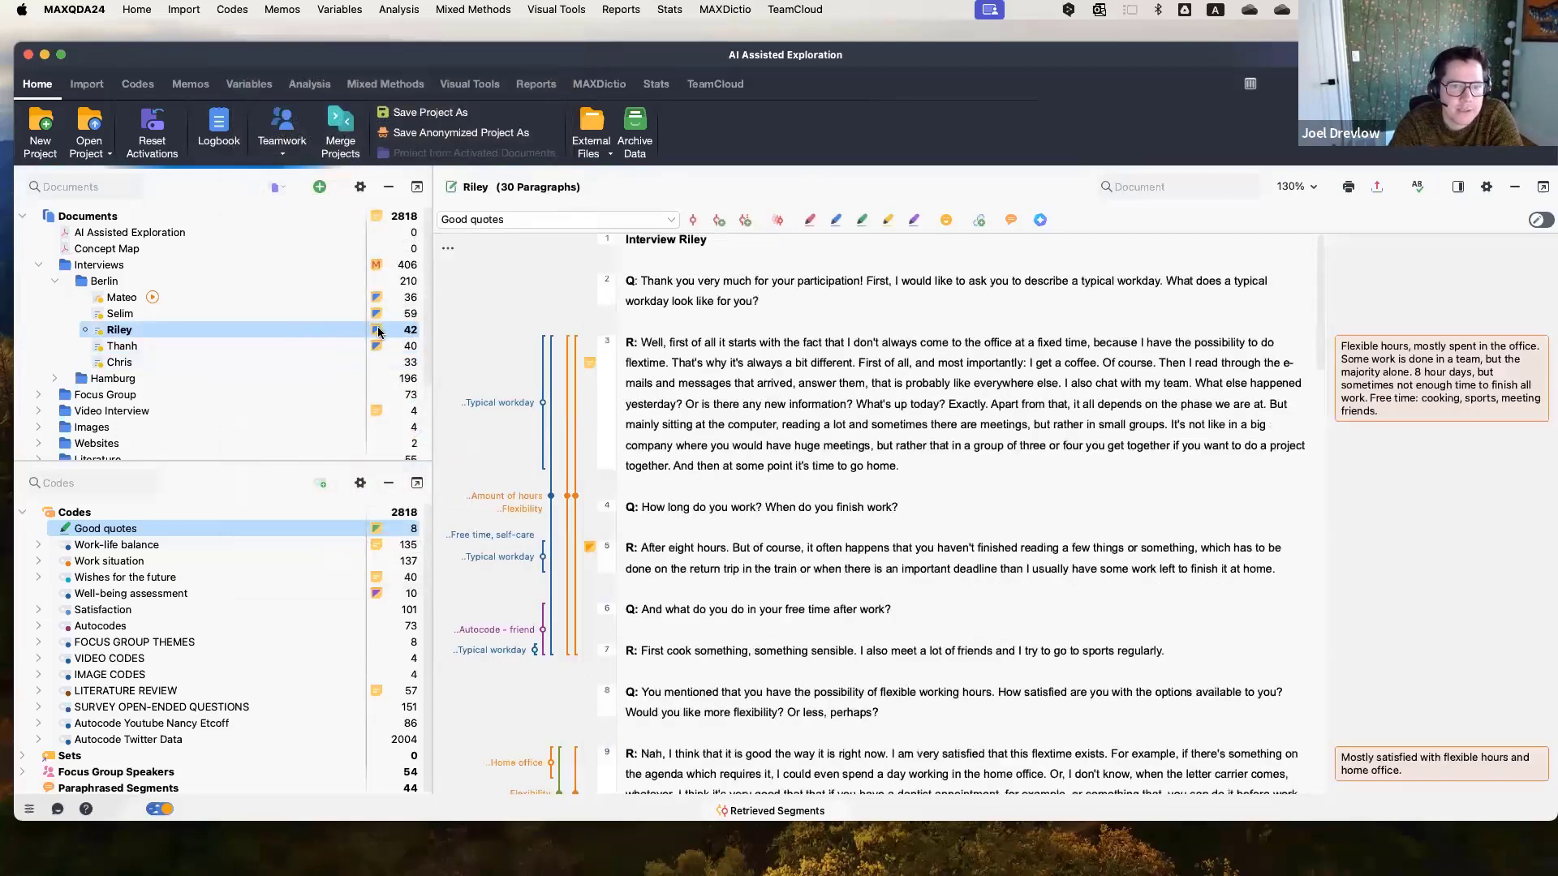
# Open Riley's interview and expand the Hamburg interviews folder.
pyautogui.doubleClick(377, 330)
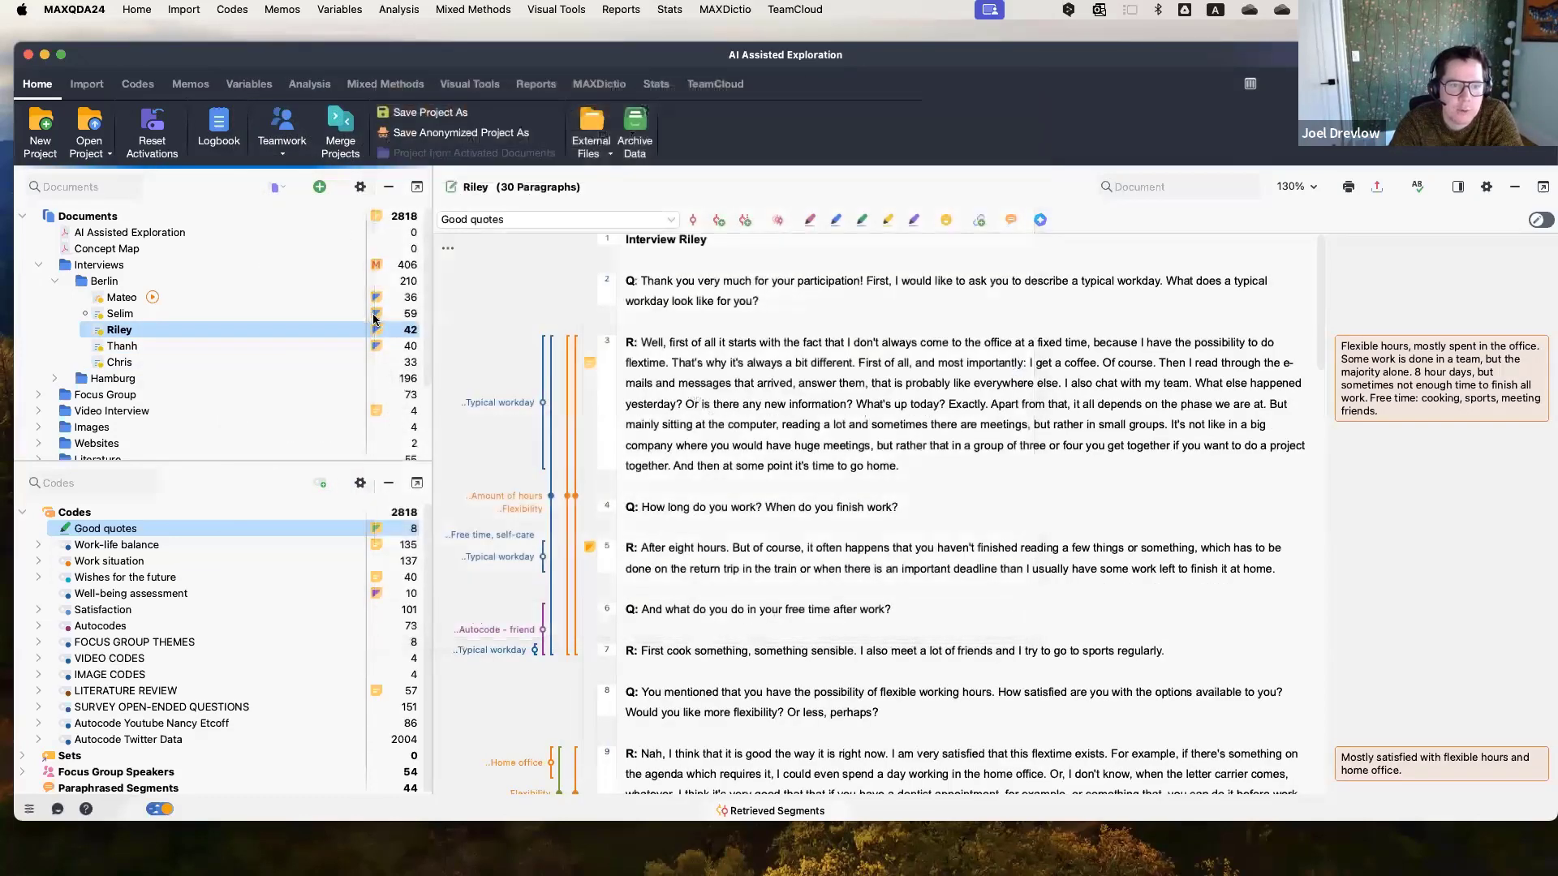
pyautogui.click(54, 378)
pyautogui.scroll(-3, 299, 386)
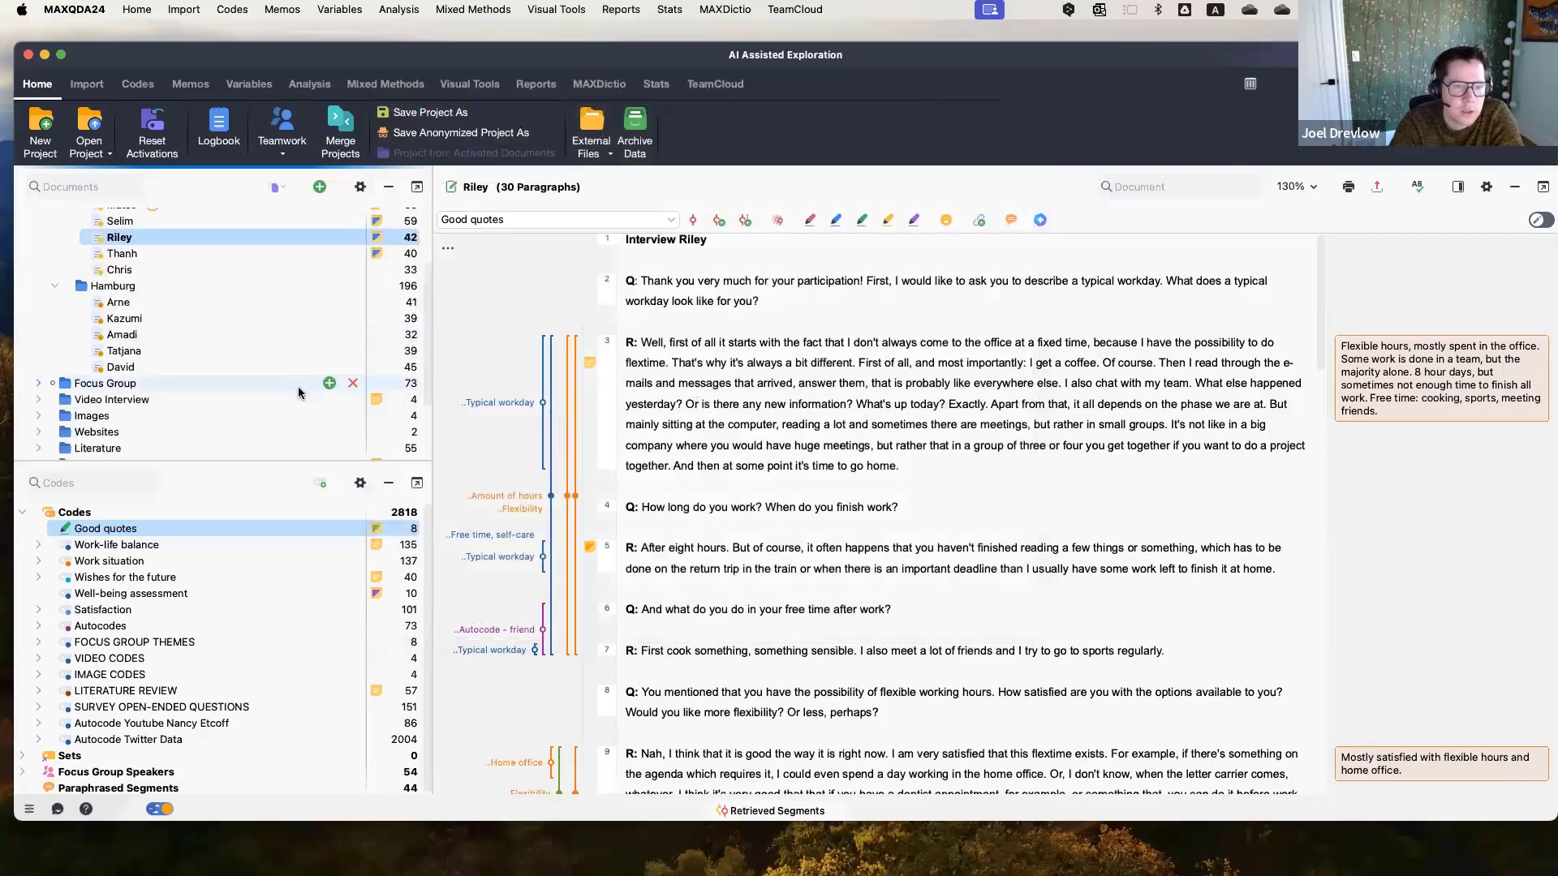
pyautogui.scroll(3, 298, 386)
# Open Selim's document memo, move and enlarge its window to read the AI summaries, then close it.
pyautogui.doubleClick(376, 313)
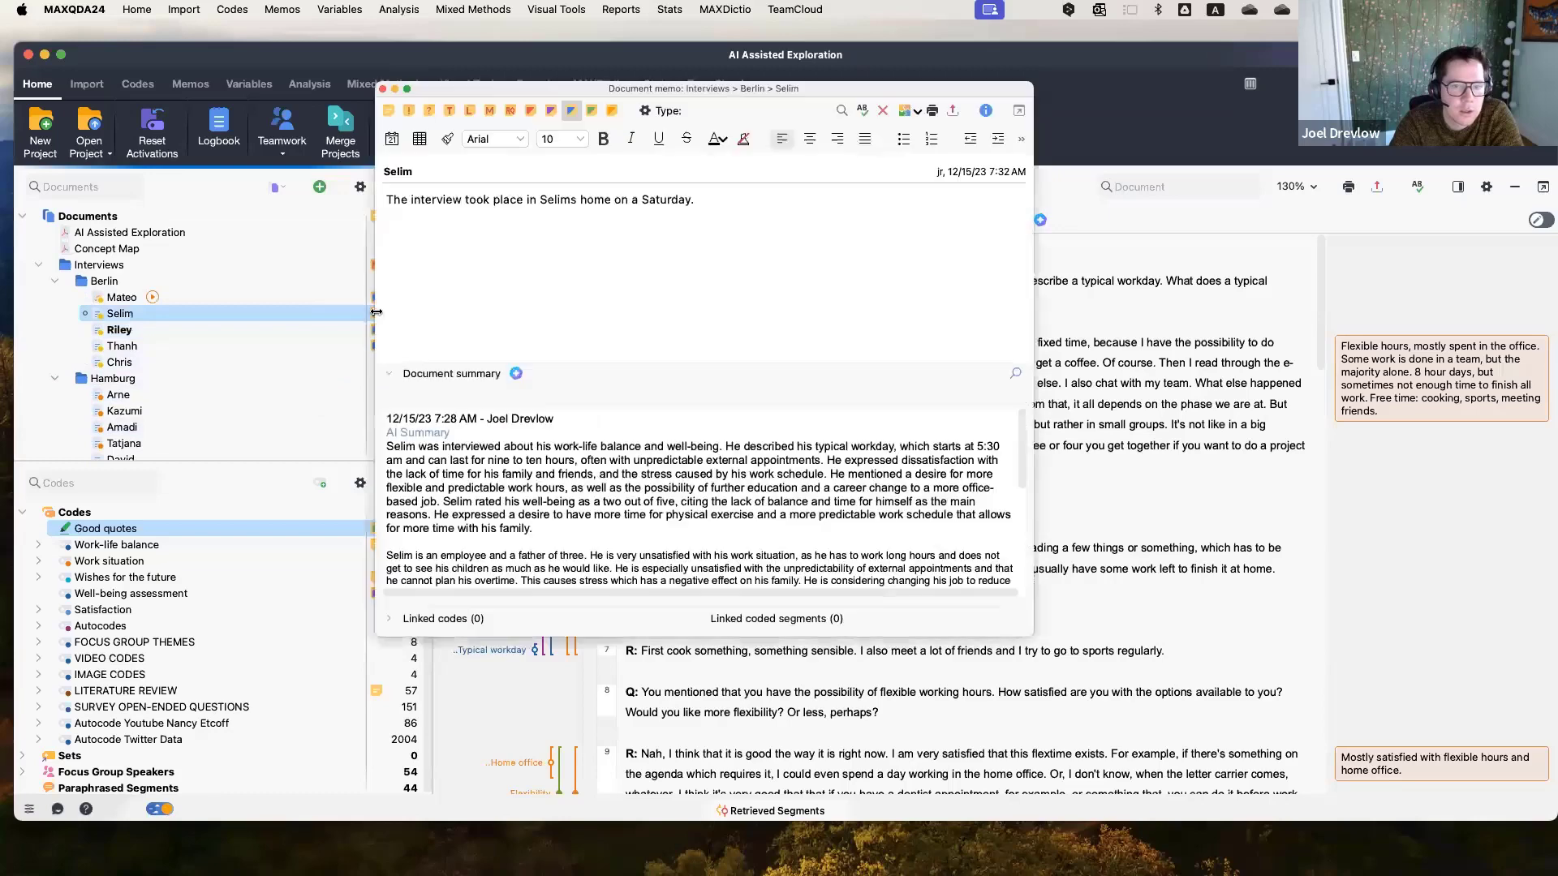
pyautogui.scroll(-3, 599, 441)
pyautogui.scroll(5, 599, 440)
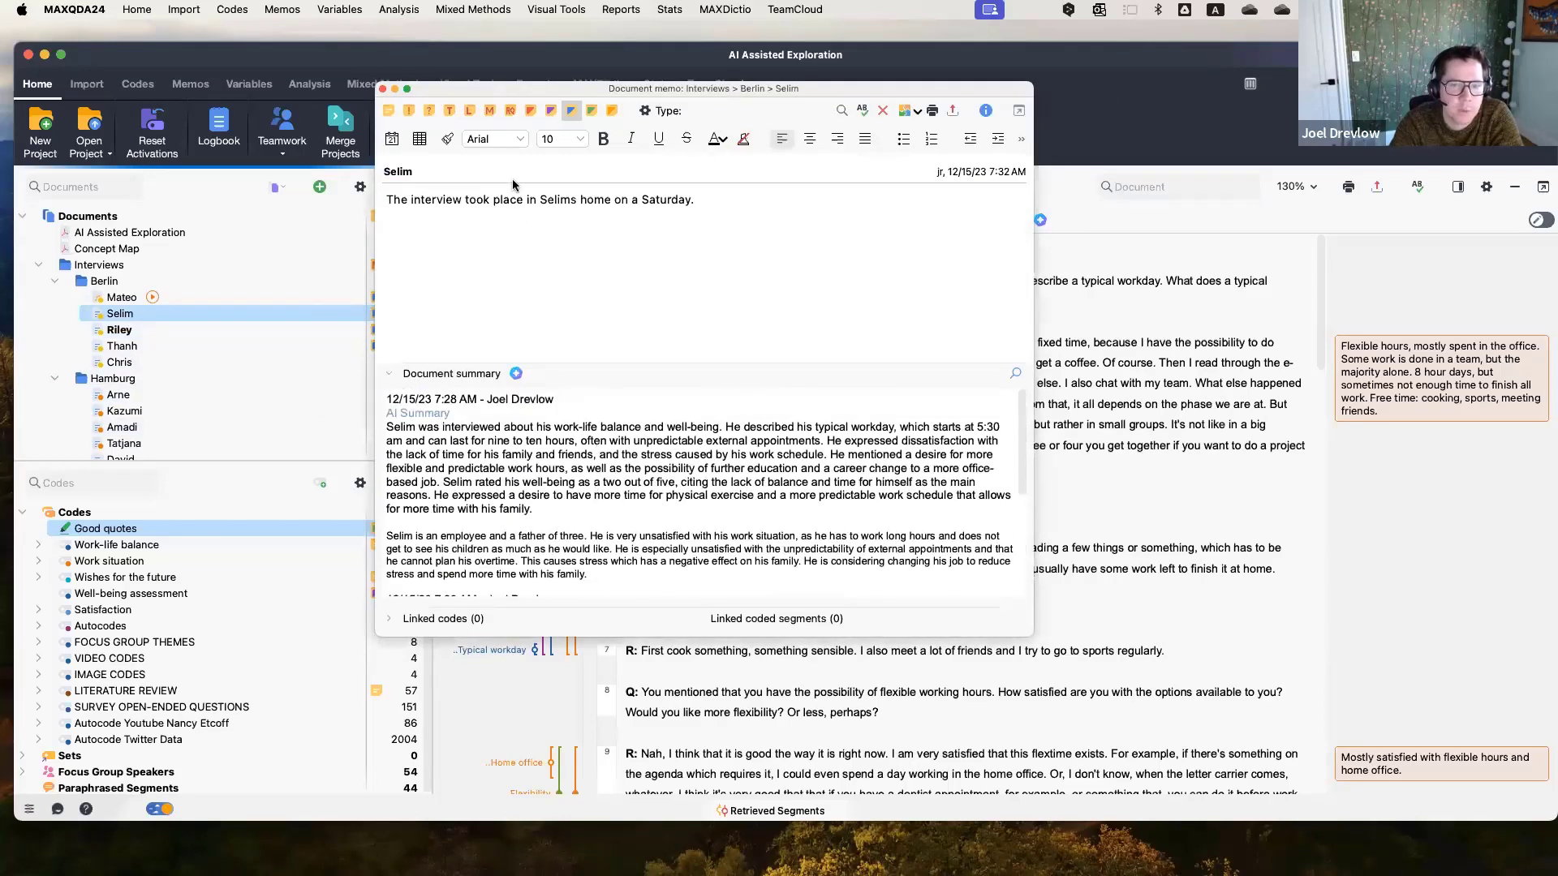
pyautogui.moveTo(529, 88); pyautogui.dragTo(480, 52)
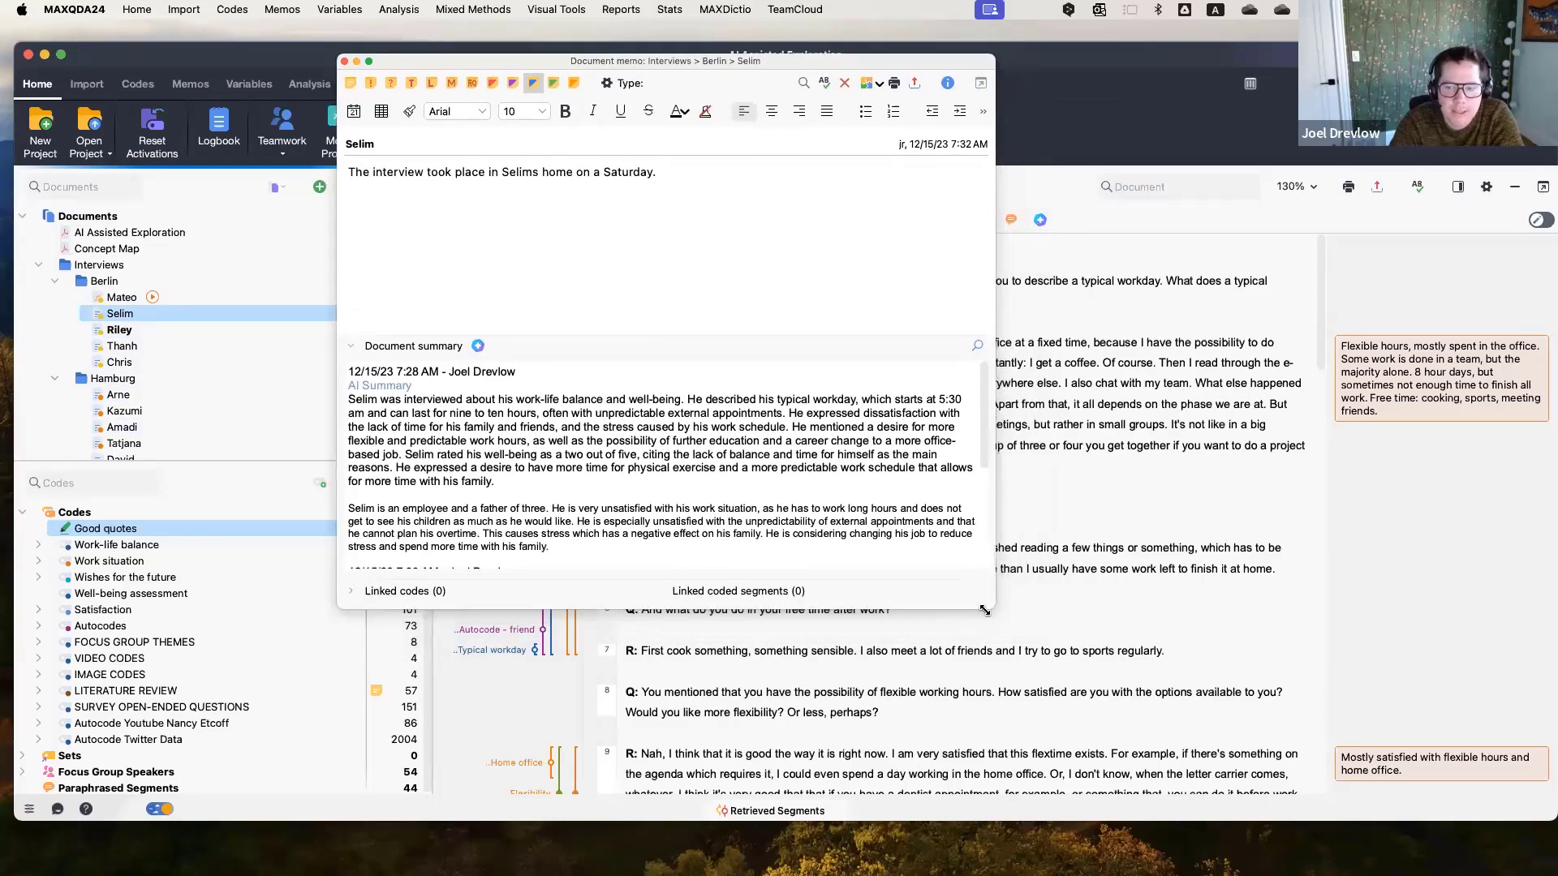
pyautogui.moveTo(996, 608); pyautogui.dragTo(1290, 727)
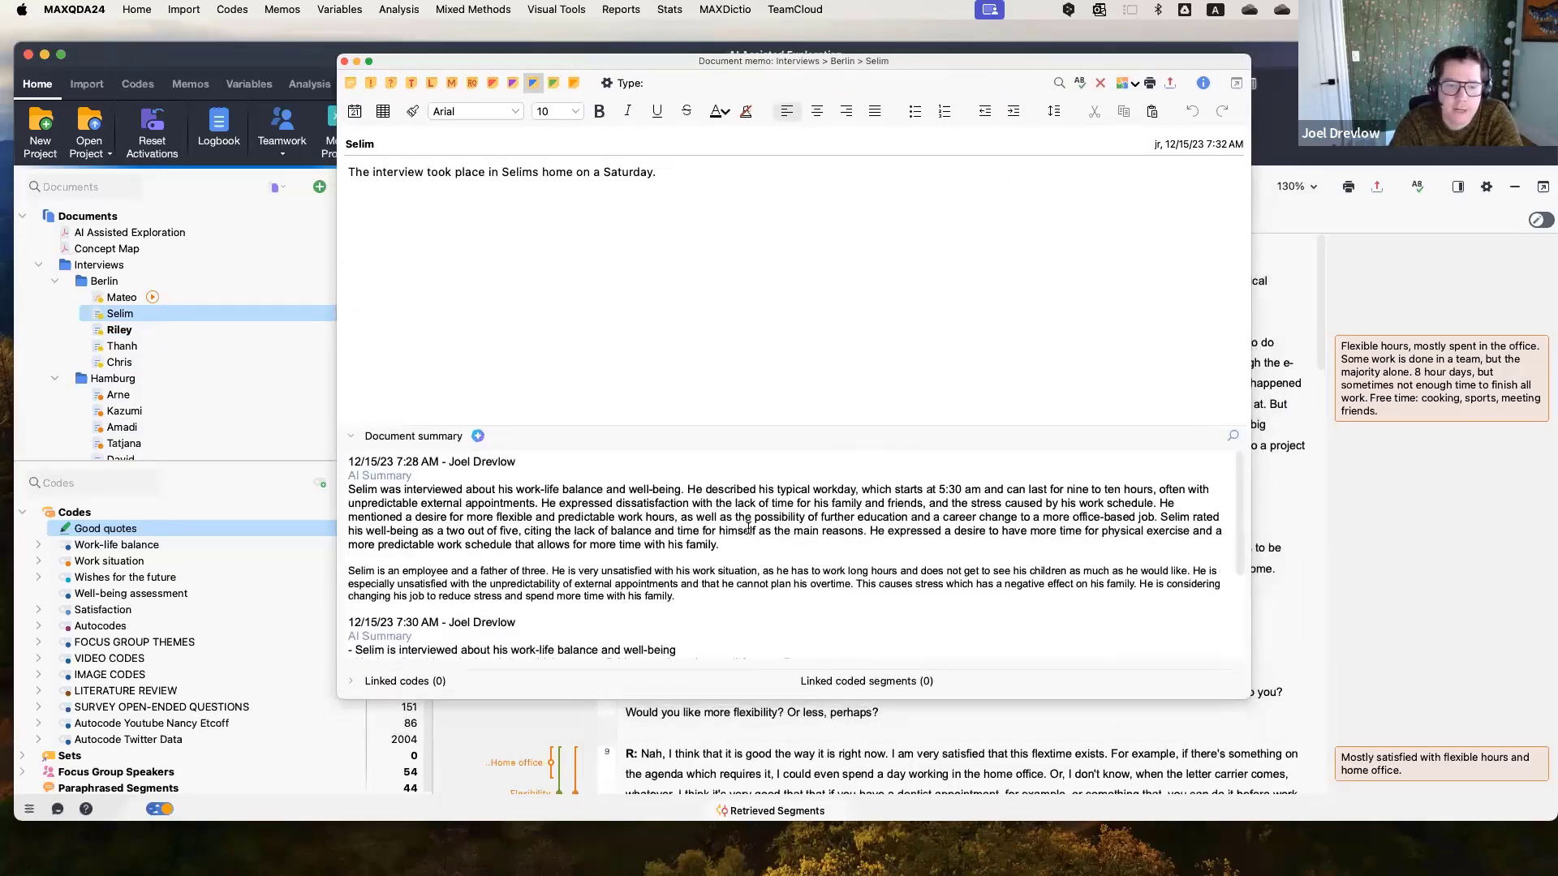
pyautogui.click(345, 62)
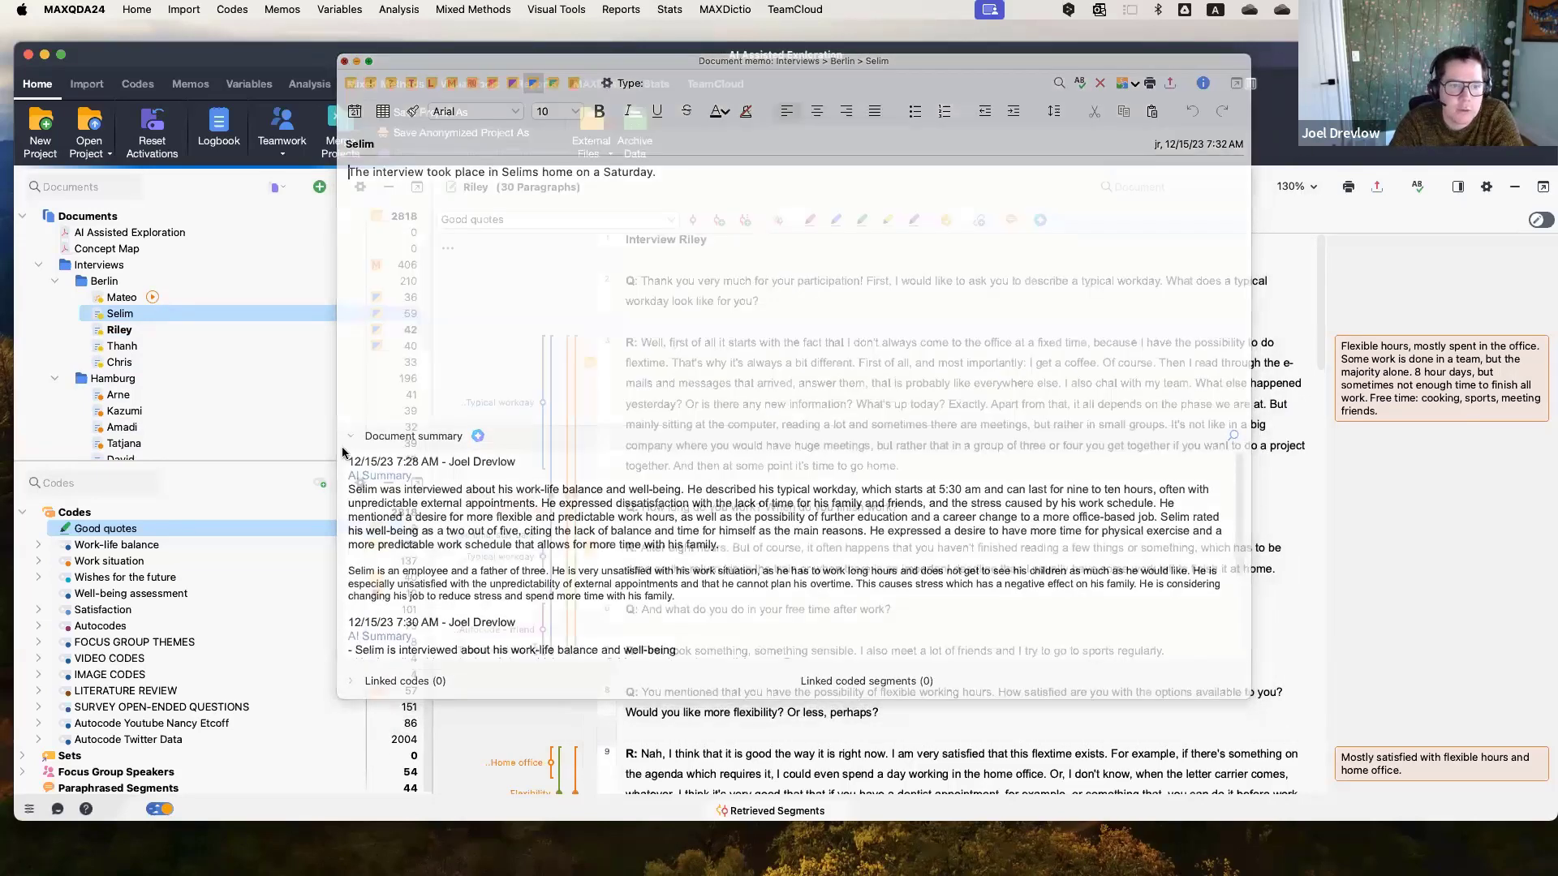
# Start AI Assist: Summarize Document for Riley's interview and keep the summary length at Standard.
pyautogui.click(212, 331)
pyautogui.rightClick(213, 331)
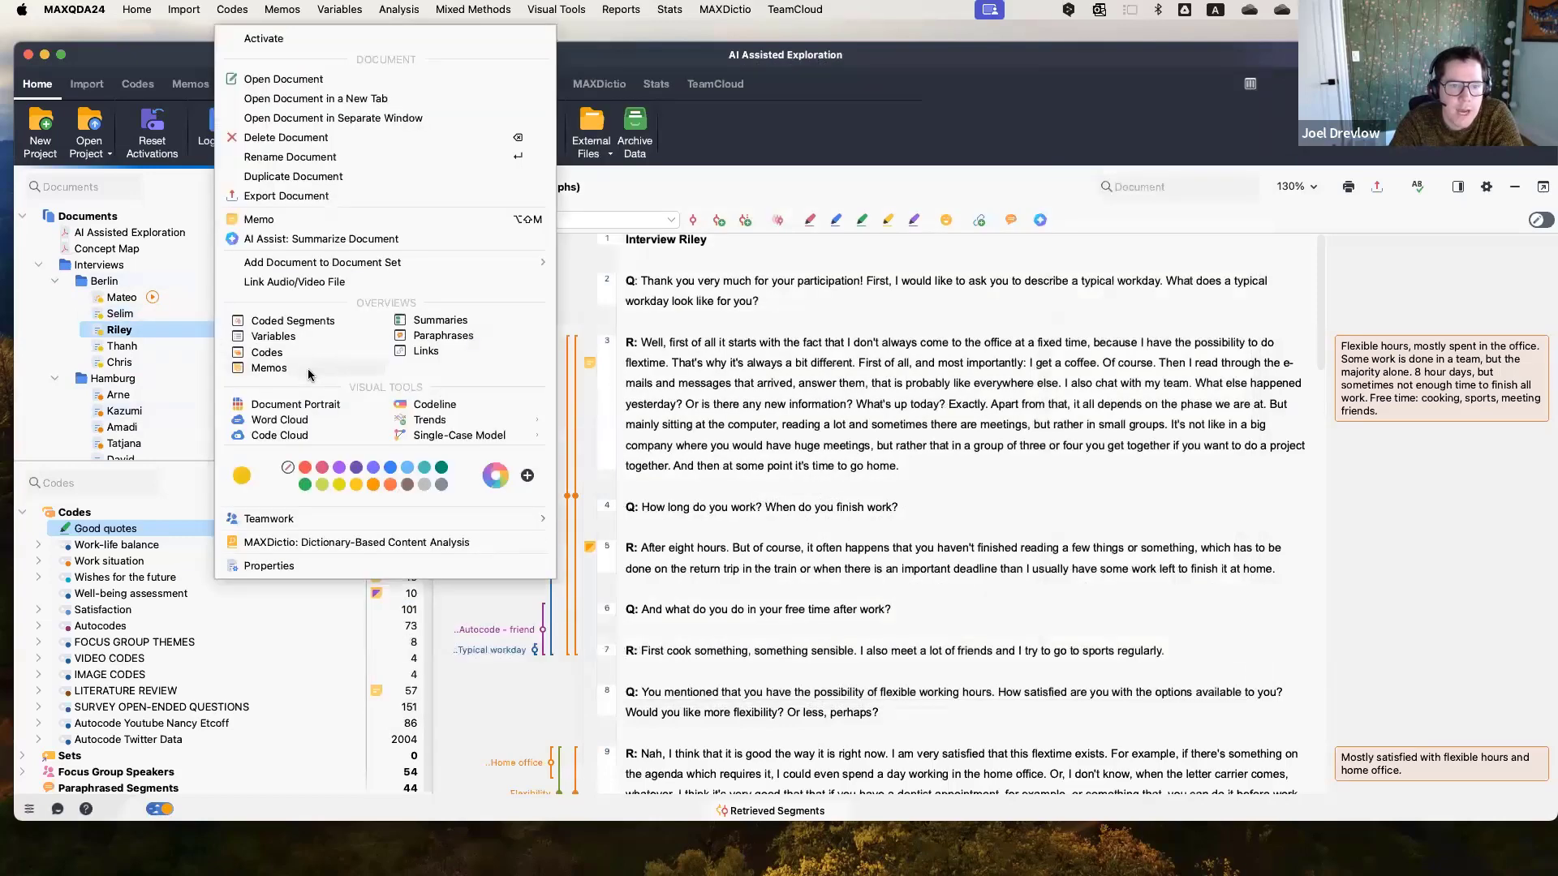
pyautogui.click(326, 239)
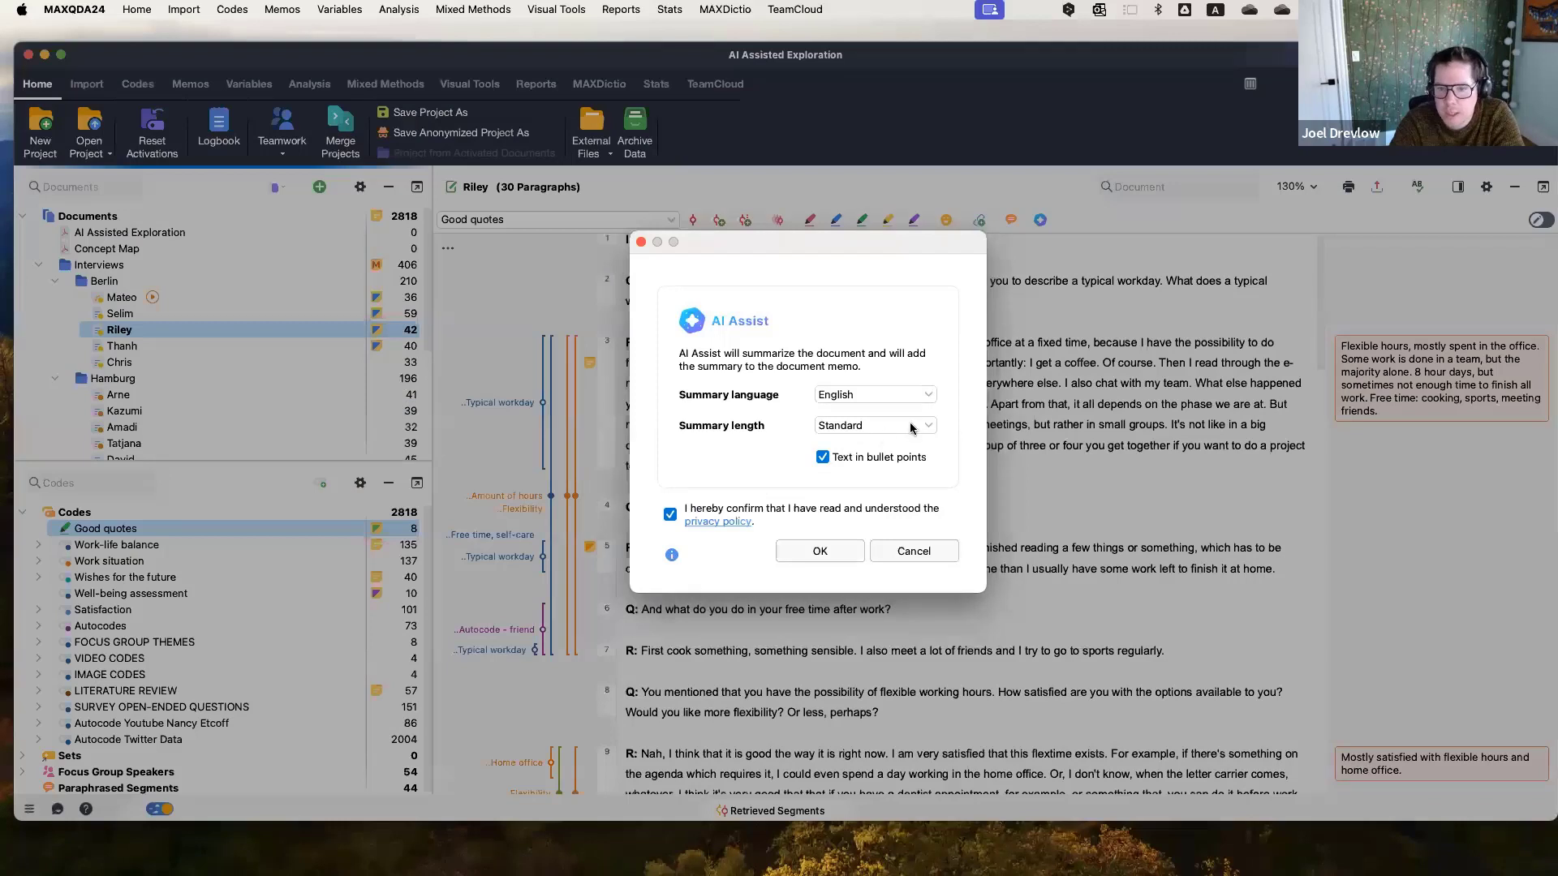
pyautogui.click(911, 428)
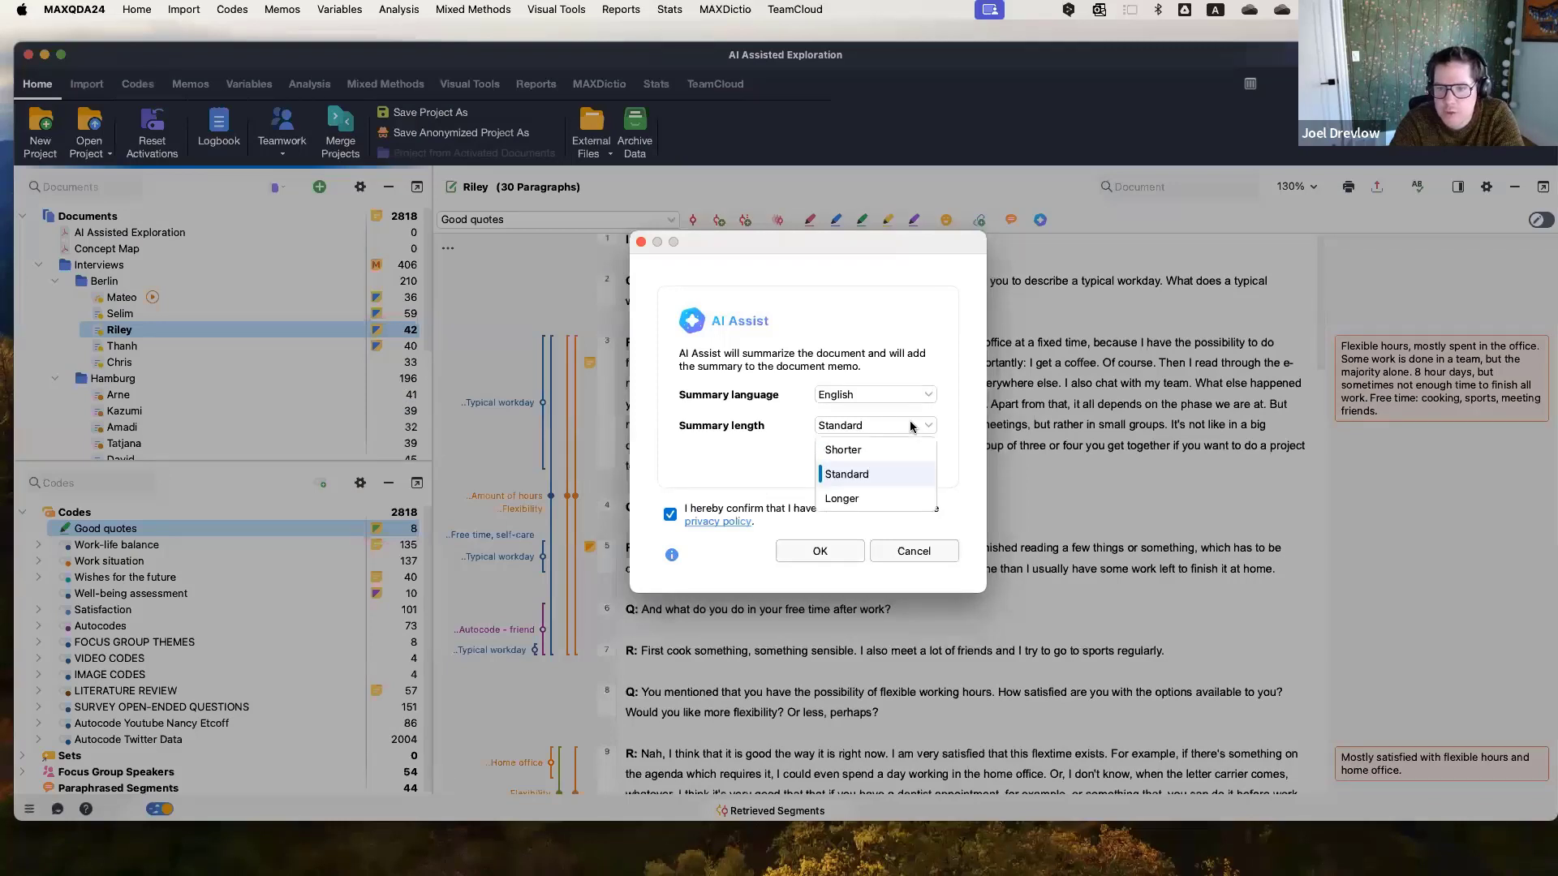
pyautogui.click(855, 477)
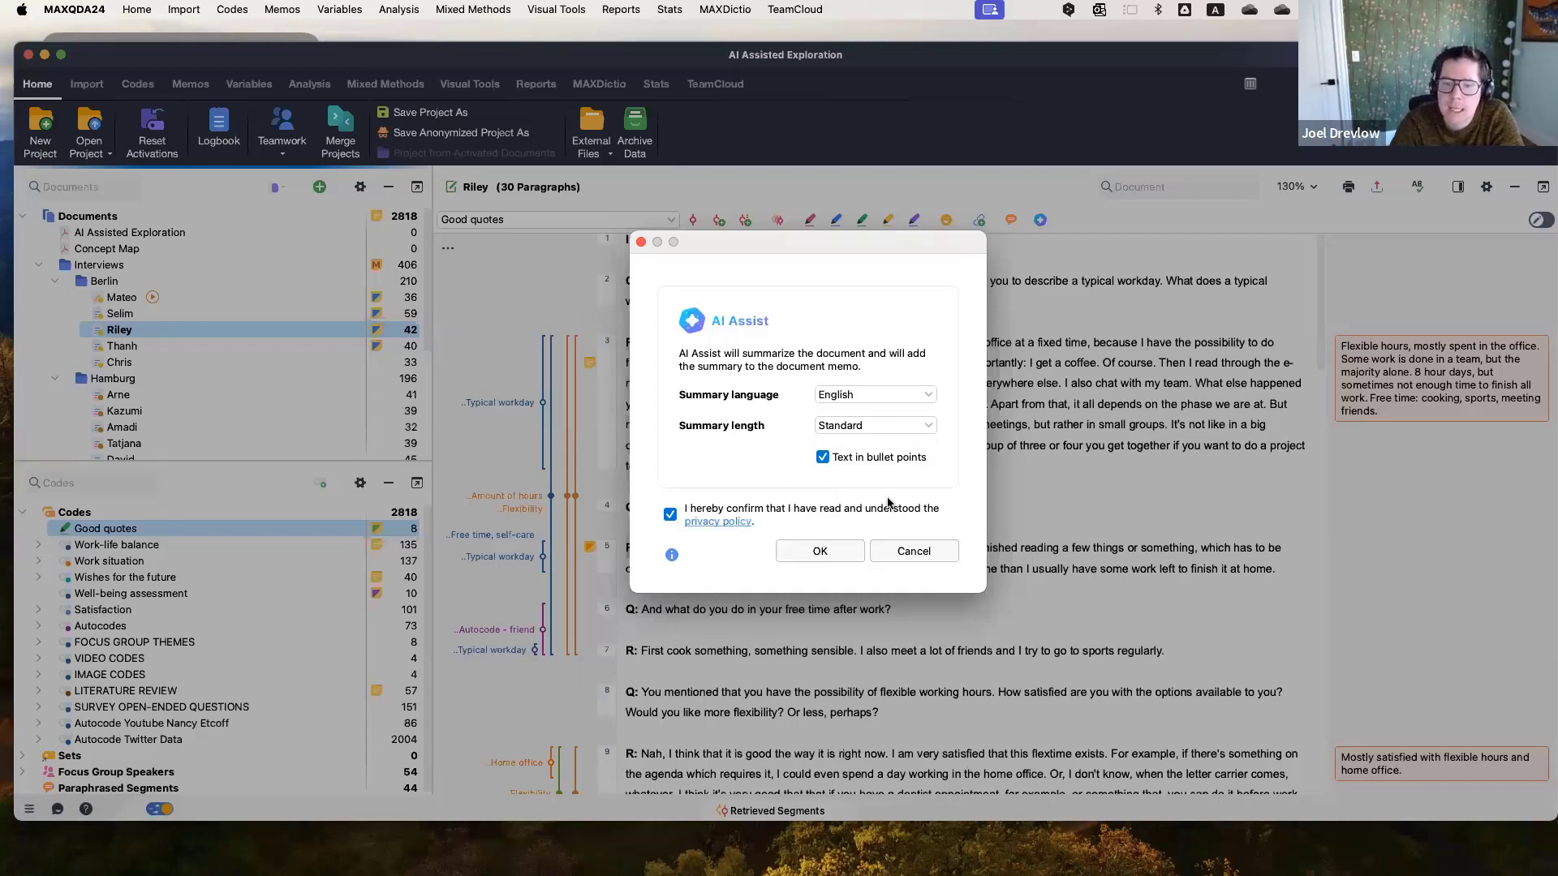
pyautogui.click(903, 551)
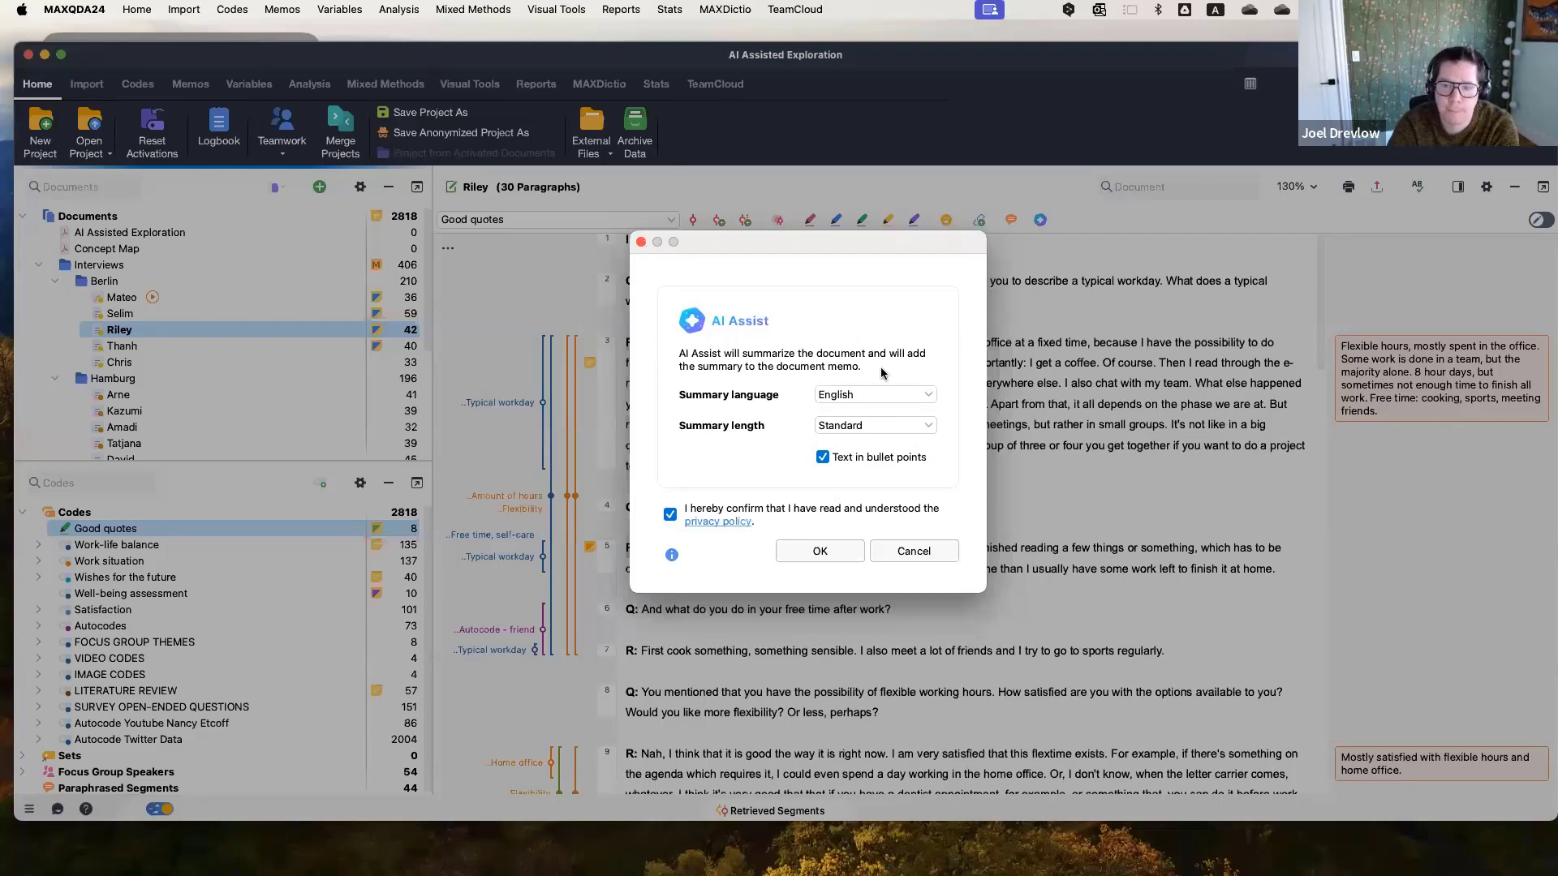
# Browse the summary language options, keep English, and close the AI Assist dialog without summarizing.
pyautogui.click(906, 392)
pyautogui.scroll(-1, 933, 511)
pyautogui.scroll(1, 935, 418)
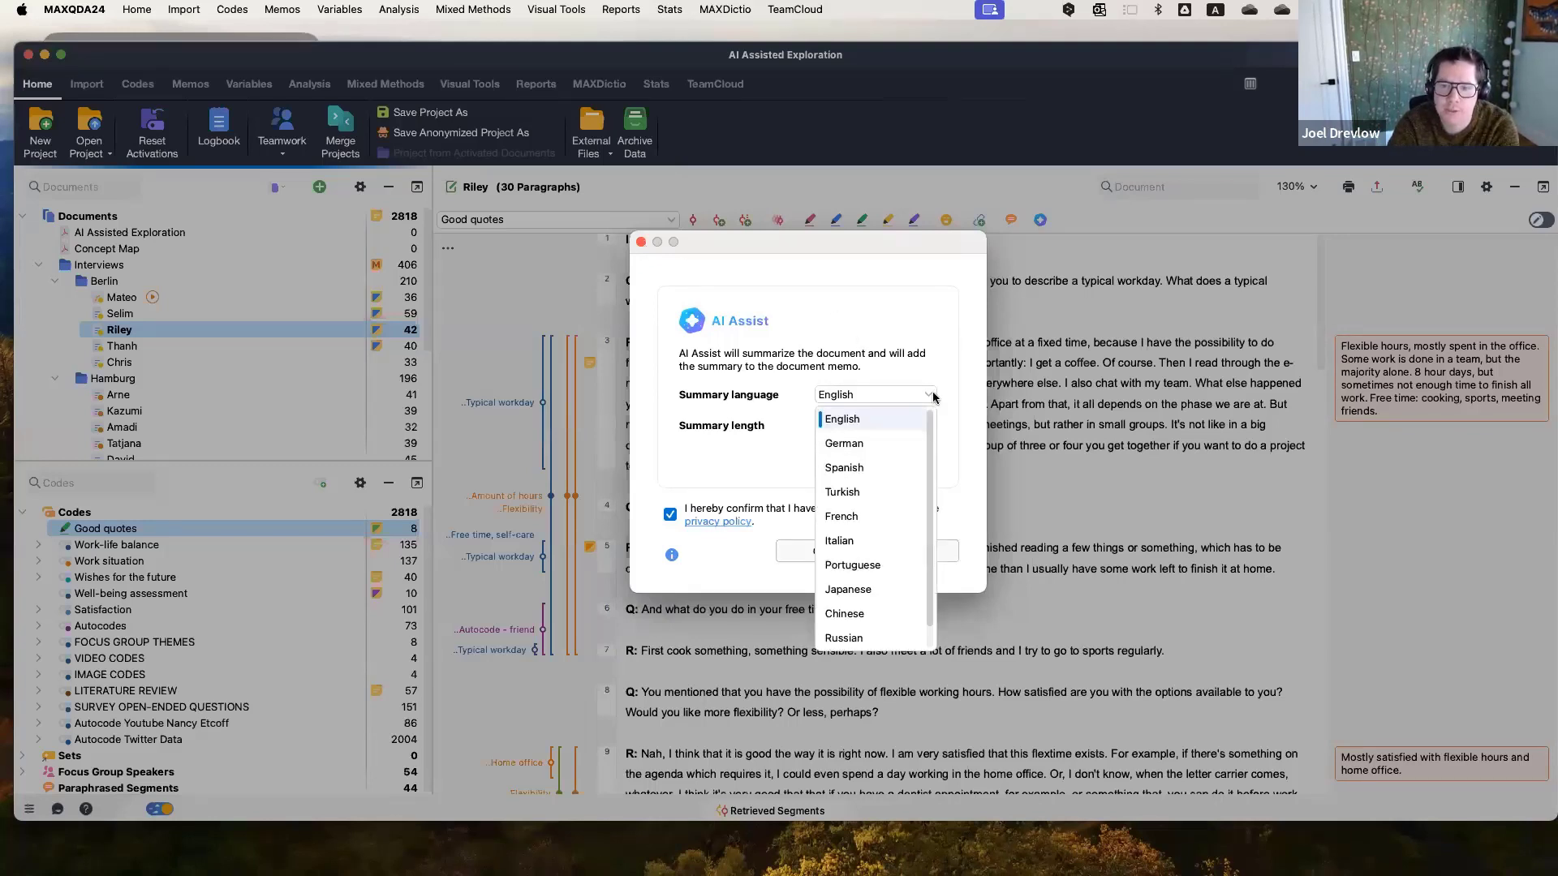
pyautogui.click(926, 407)
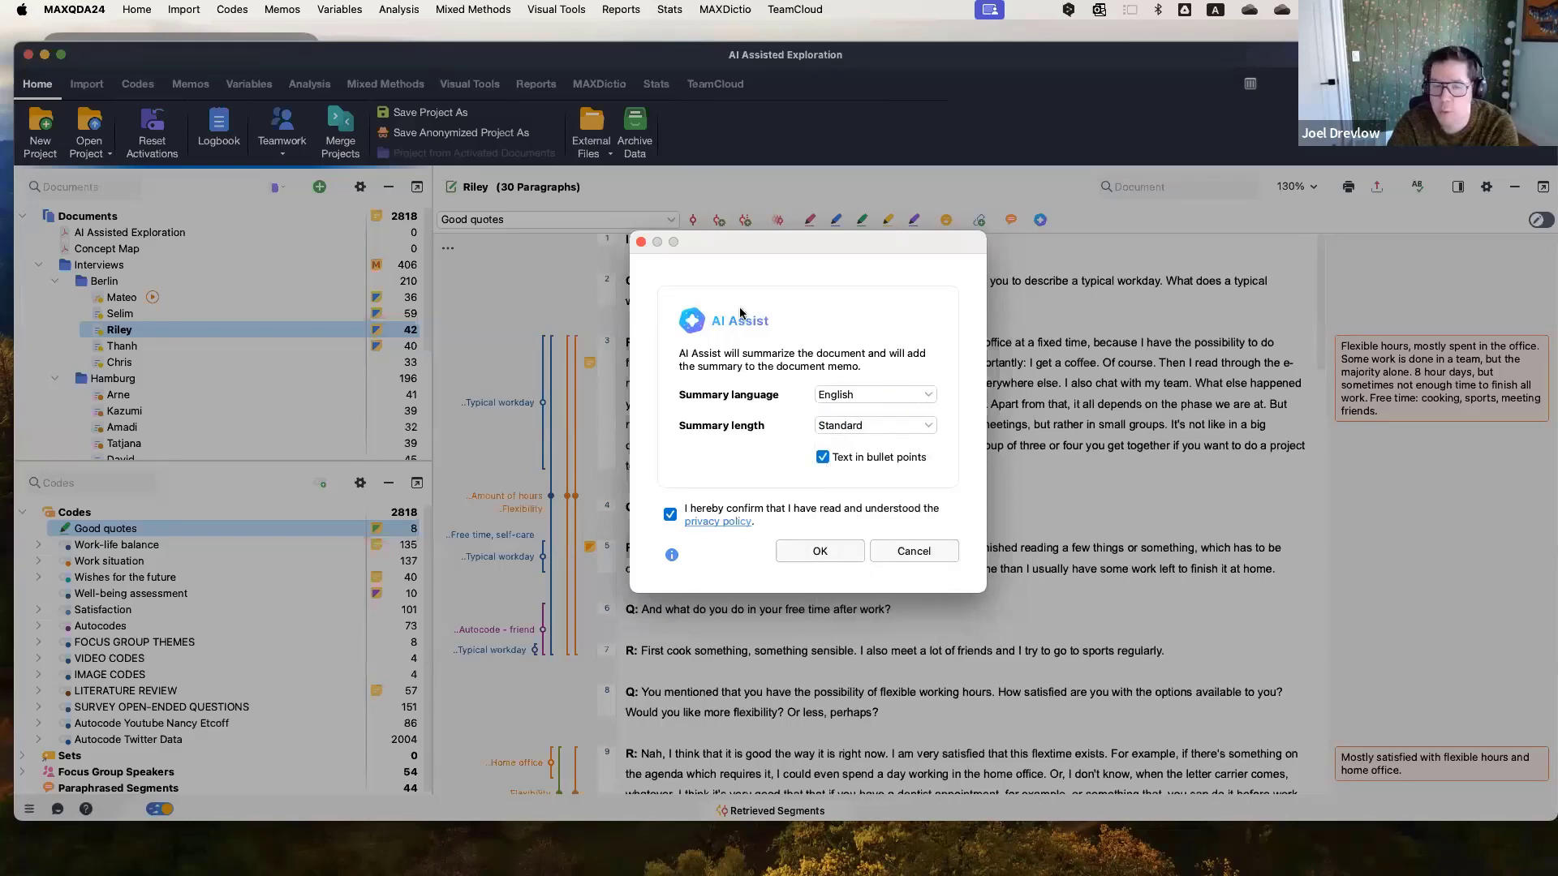
pyautogui.click(641, 242)
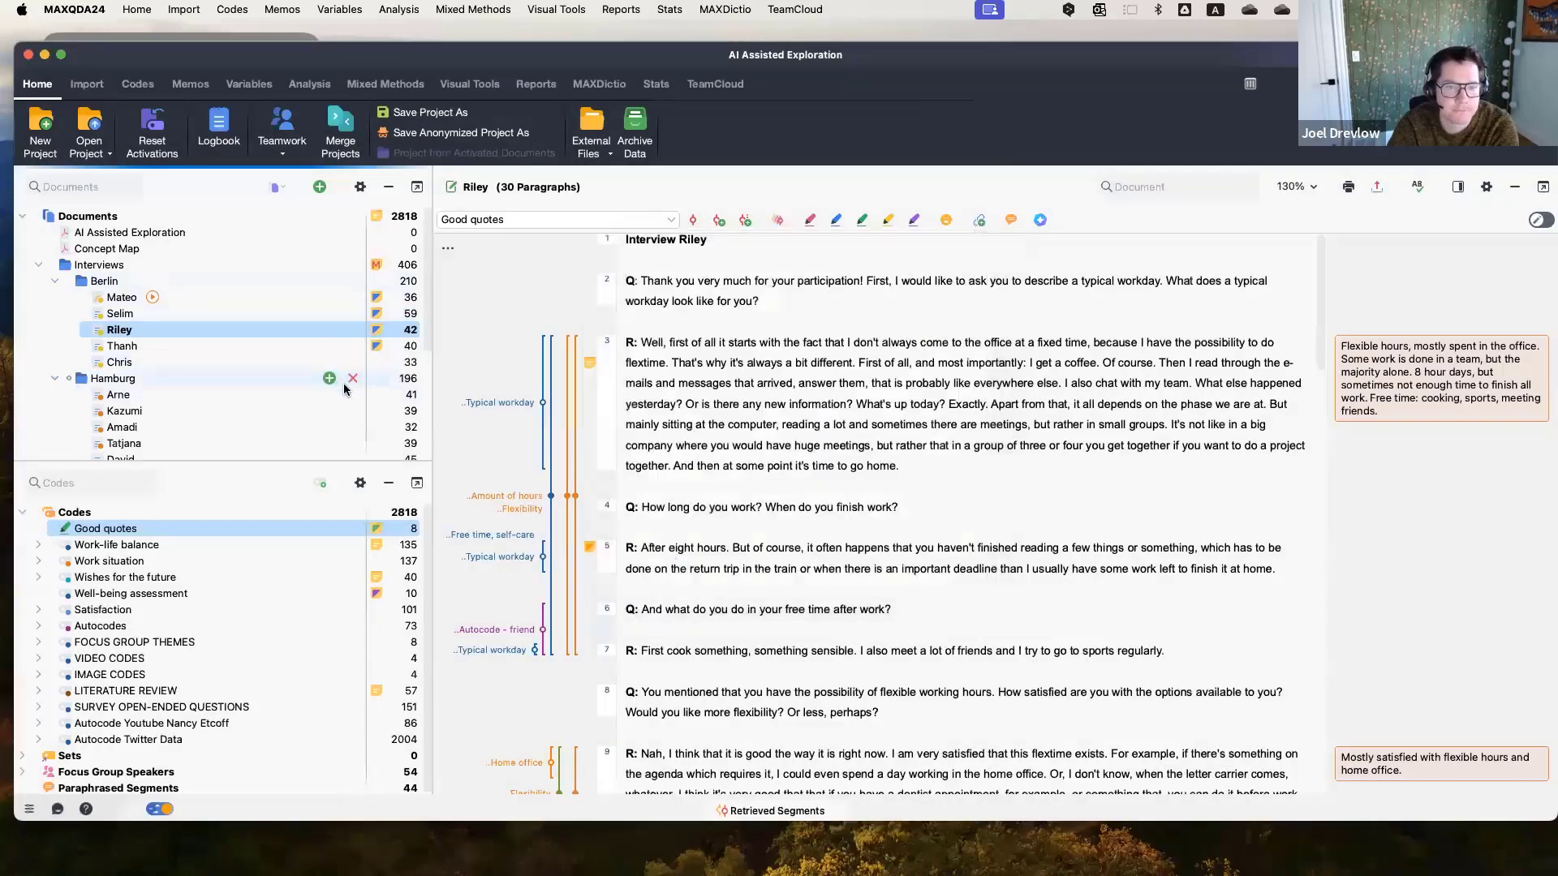
# Reopen Selim's document memo and reposition and shrink its window to review the AI summaries.
pyautogui.doubleClick(376, 313)
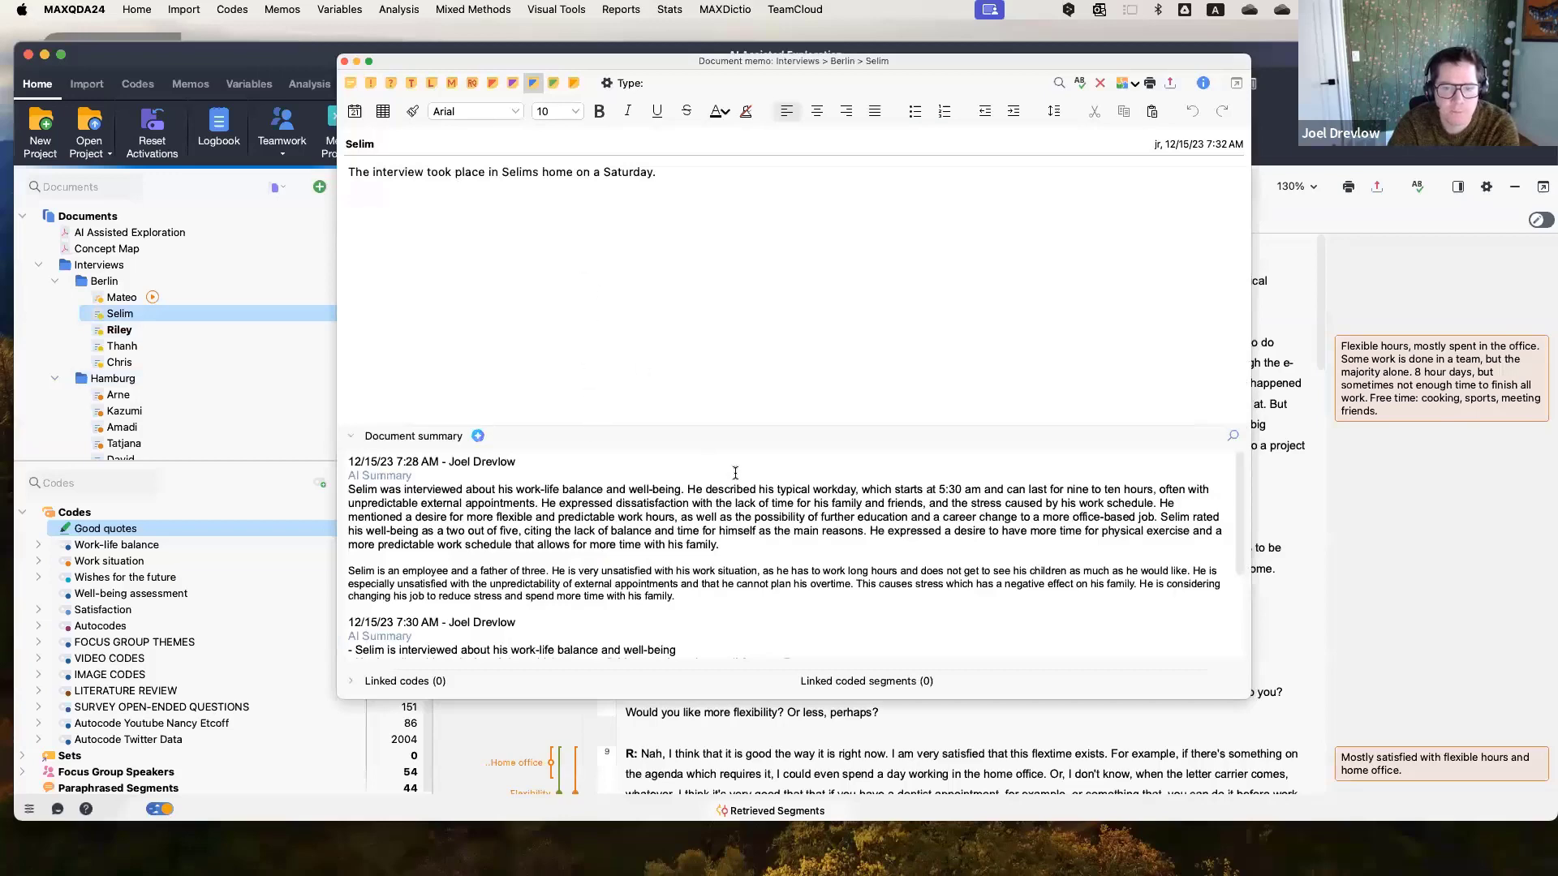
pyautogui.moveTo(797, 61); pyautogui.dragTo(770, 44)
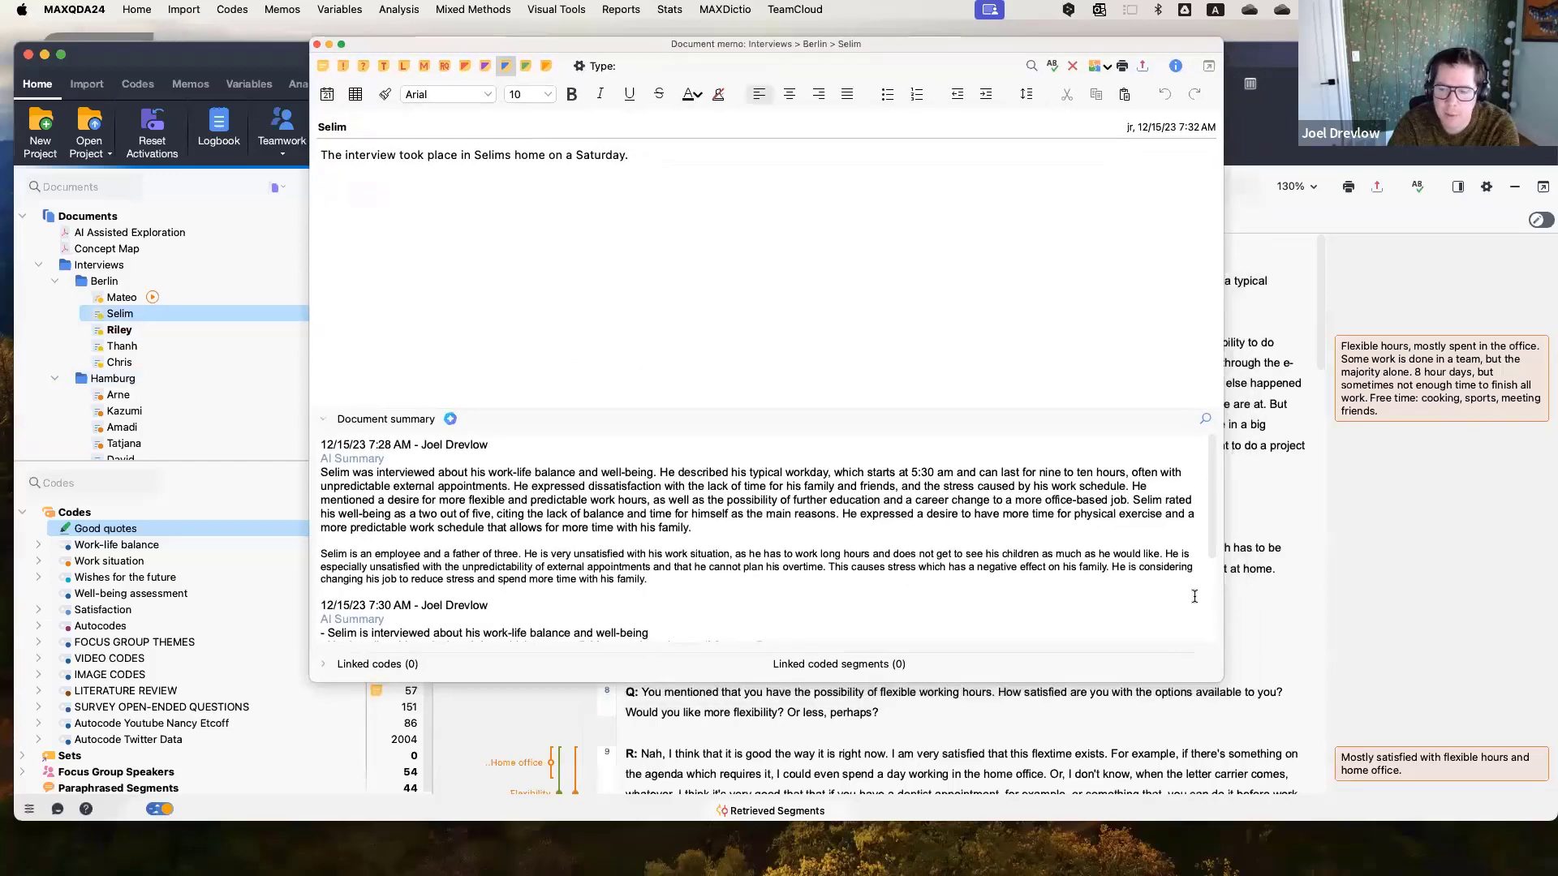
pyautogui.moveTo(1213, 681); pyautogui.dragTo(1109, 634)
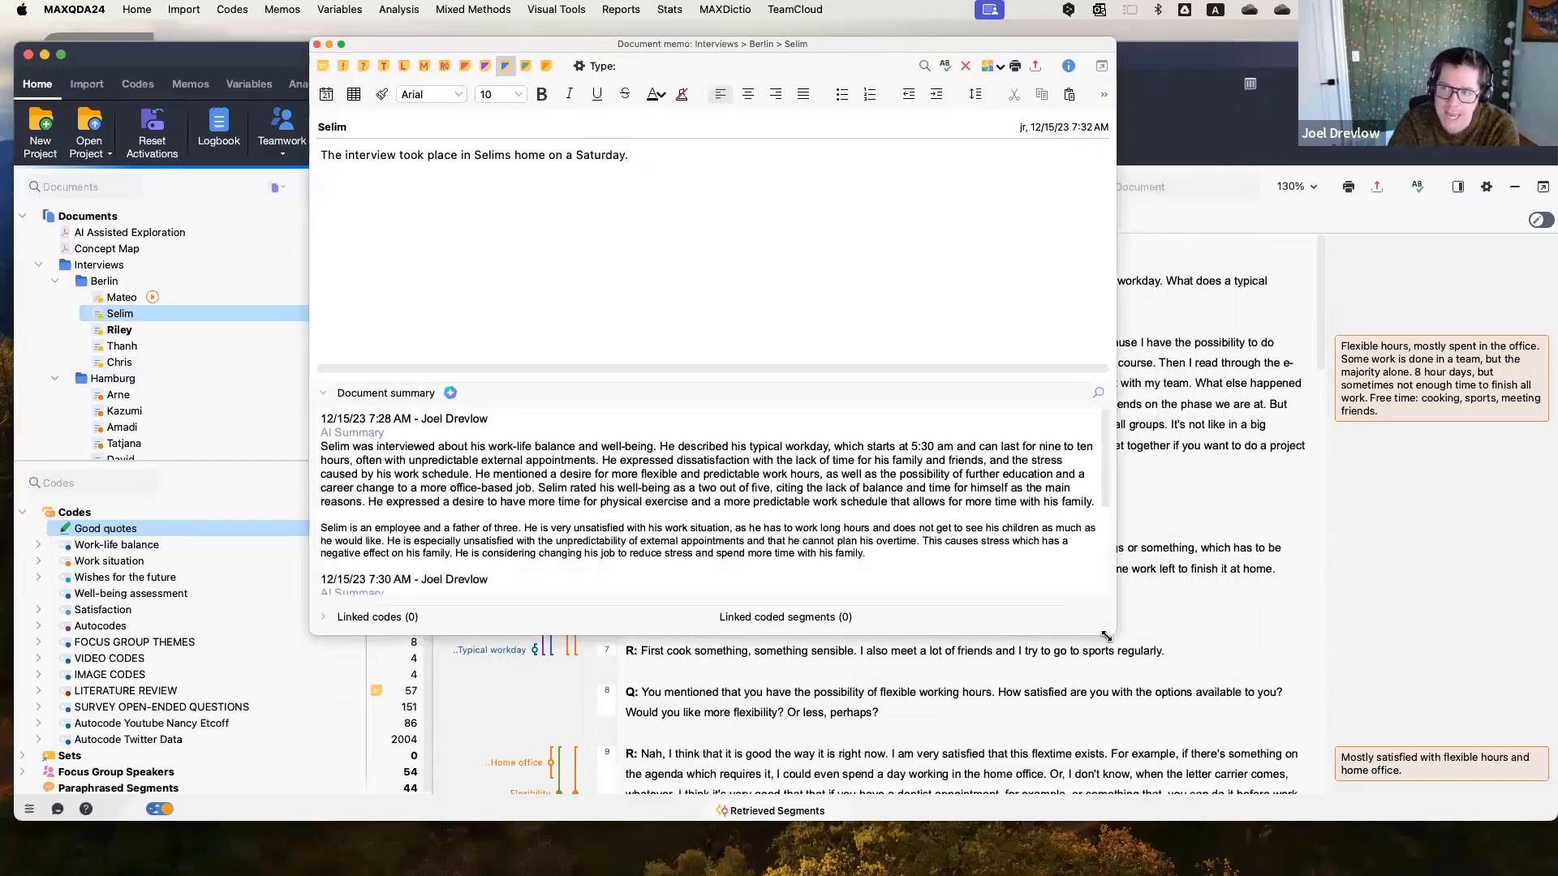
pyautogui.scroll(-1, 555, 528)
pyautogui.scroll(1, 555, 528)
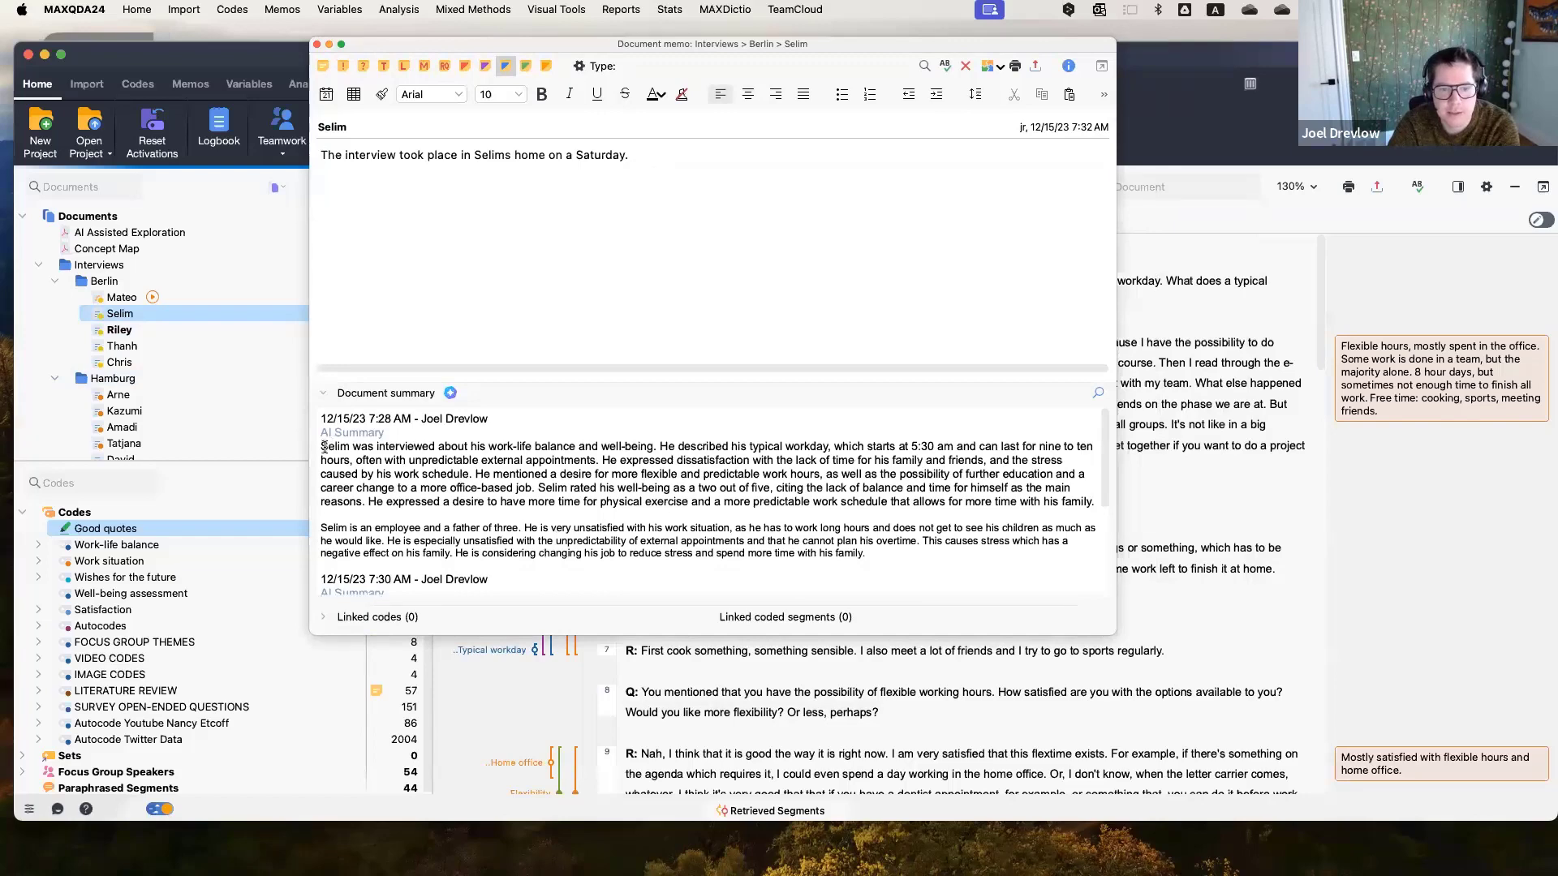
# Read through the paragraph and bullet-point AI summaries in the memo, highlighting passages, then close the memo.
pyautogui.moveTo(322, 446); pyautogui.dragTo(1087, 504)
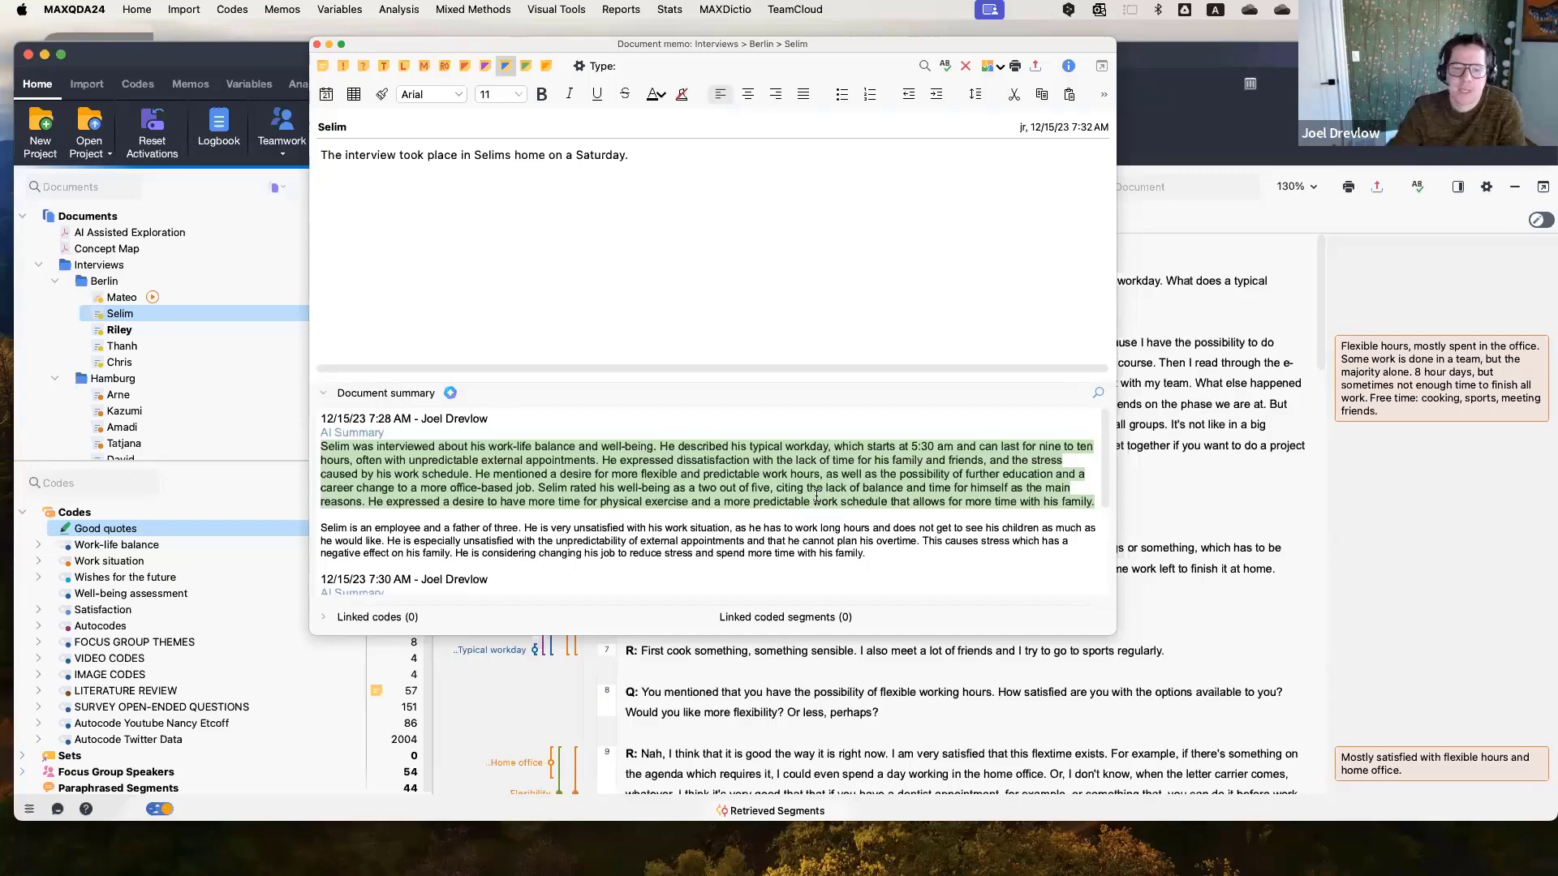
pyautogui.scroll(-2, 816, 497)
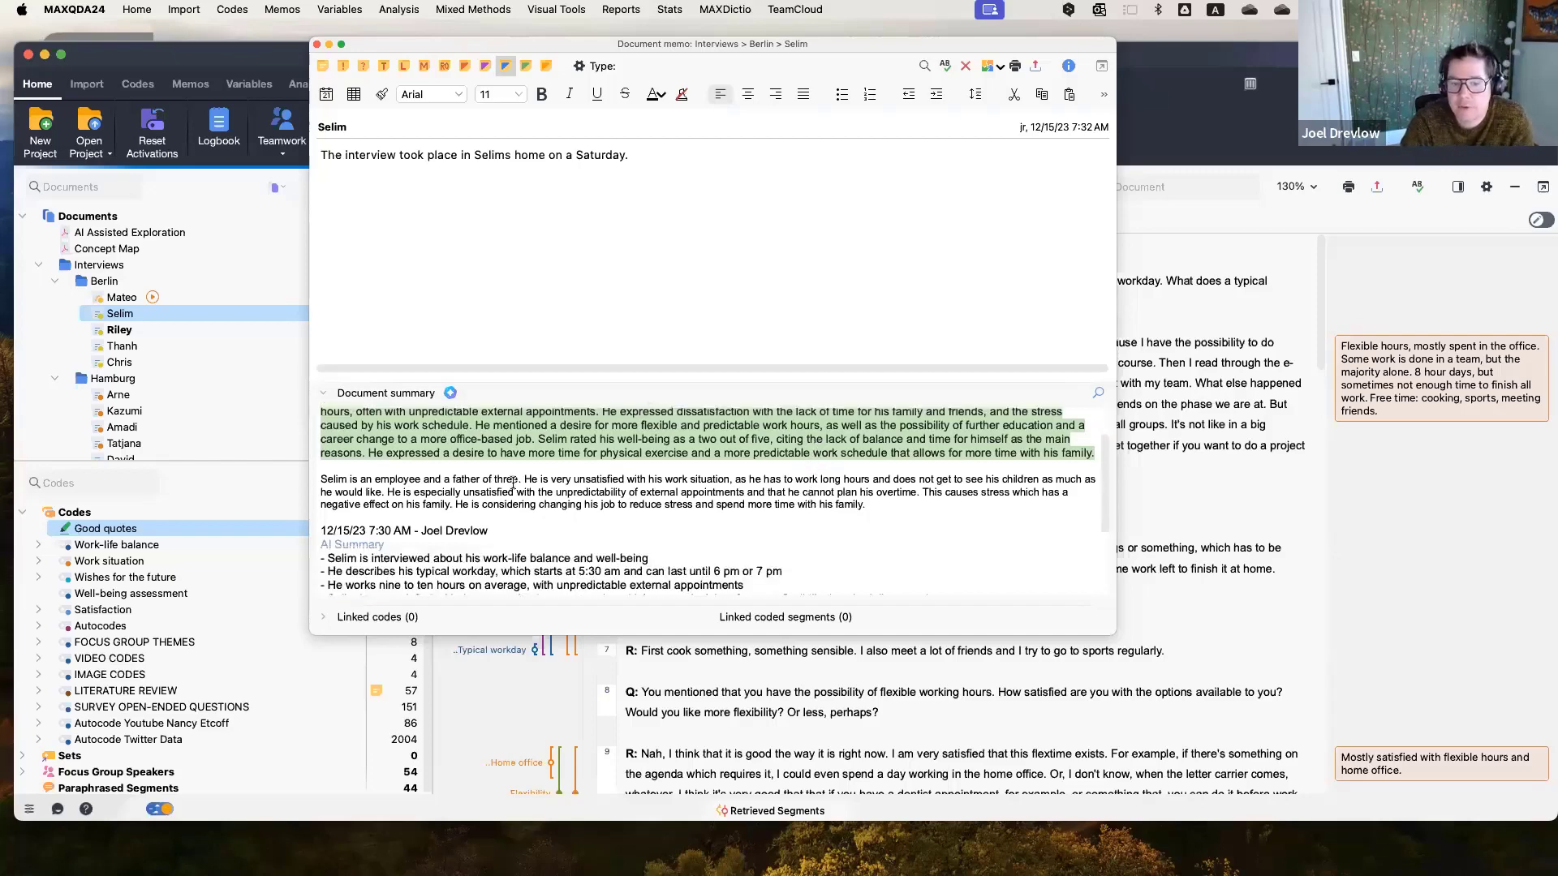
pyautogui.click(321, 479)
pyautogui.moveTo(321, 478); pyautogui.dragTo(884, 513)
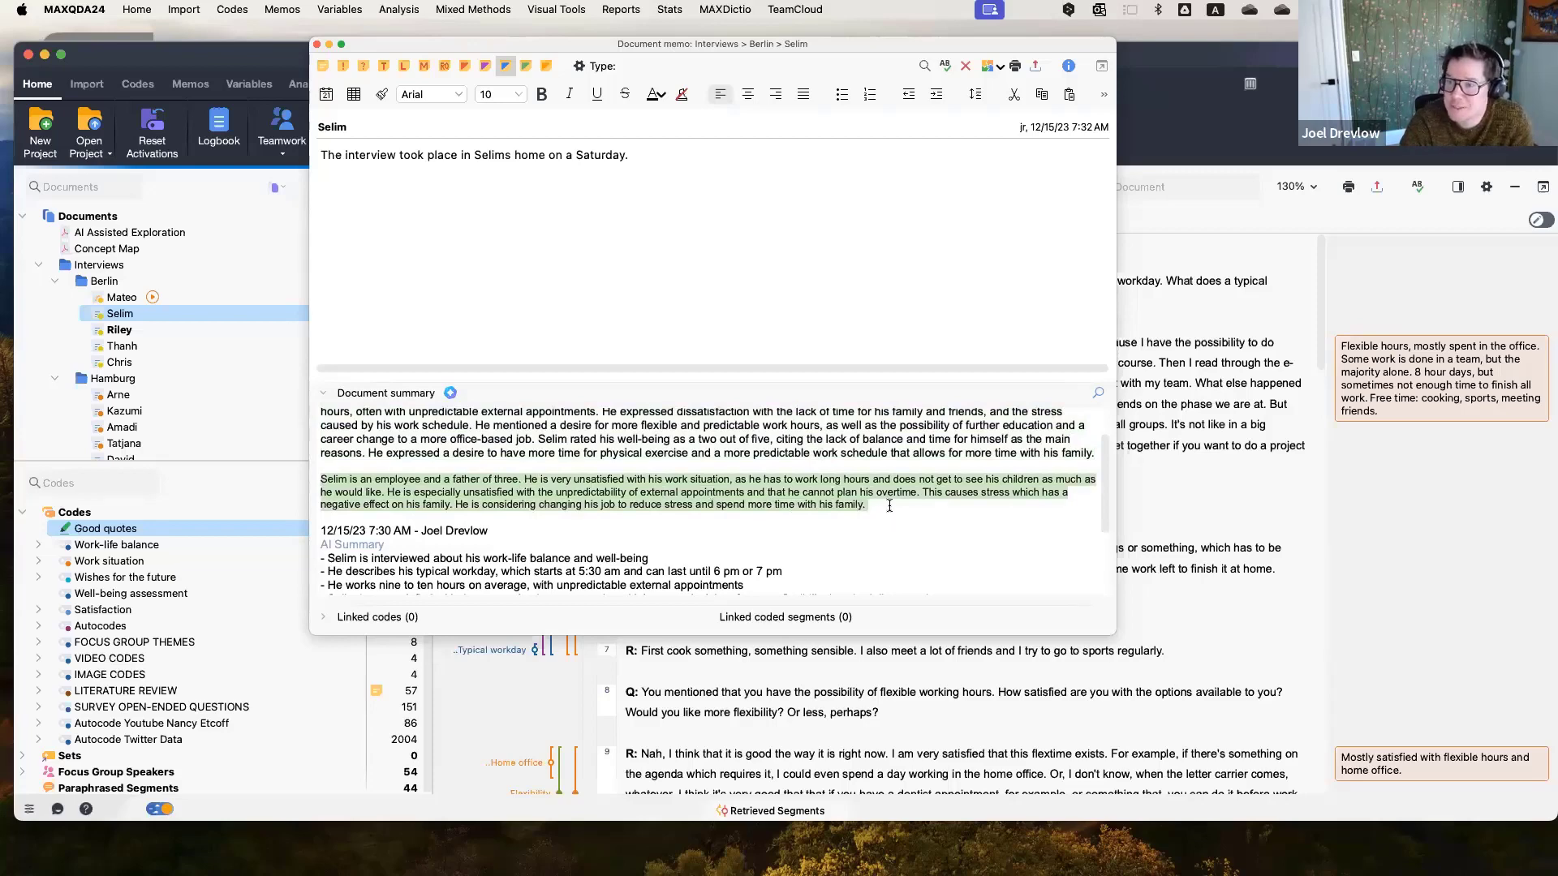
pyautogui.click(889, 504)
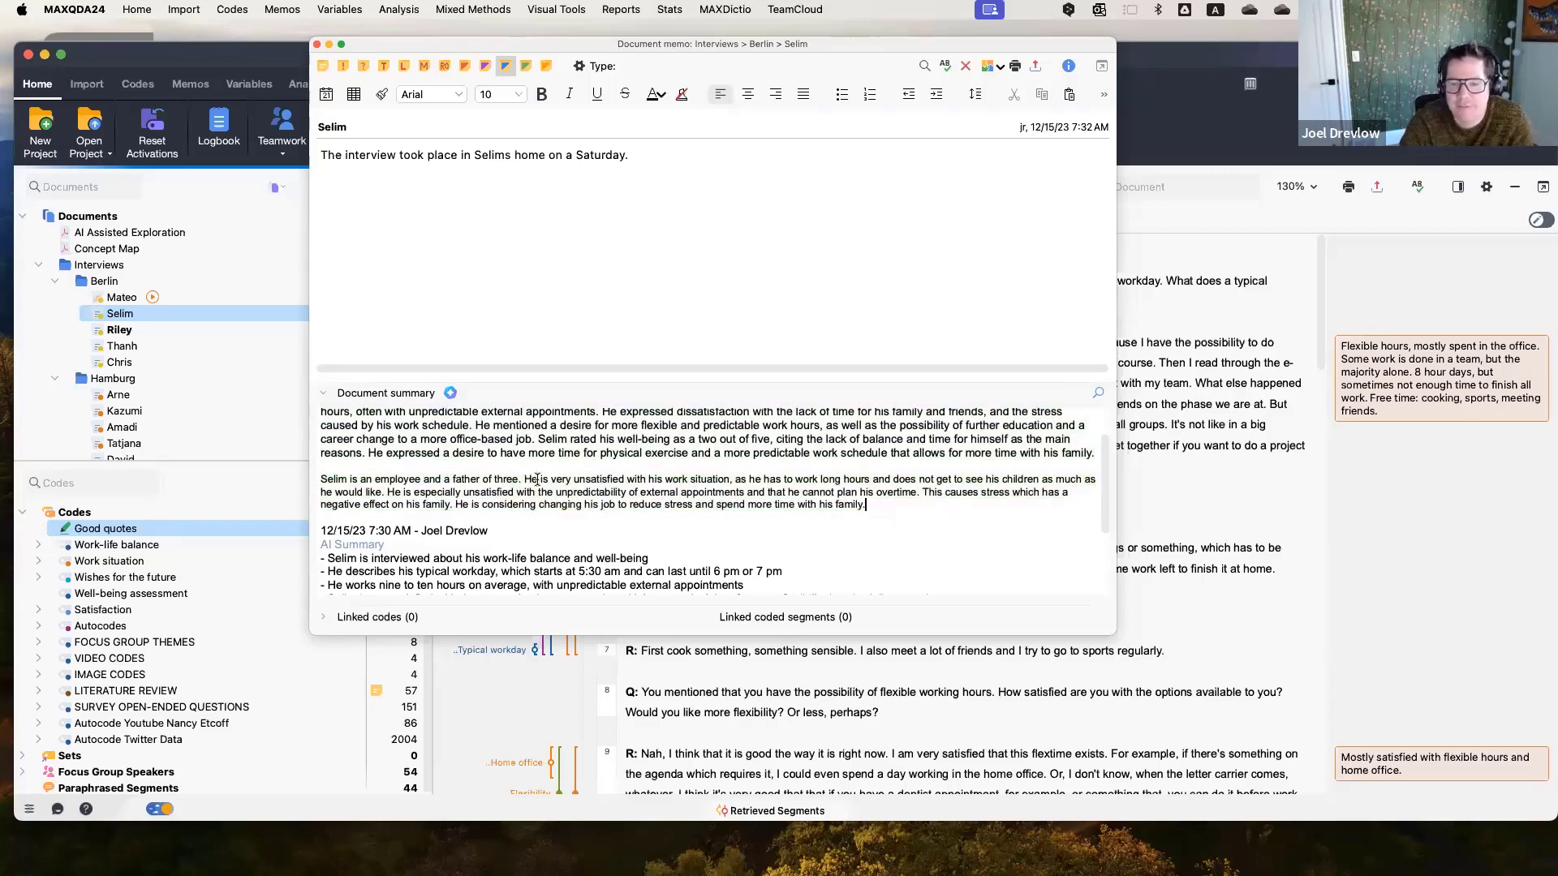
pyautogui.moveTo(524, 479); pyautogui.dragTo(731, 478)
pyautogui.moveTo(877, 479); pyautogui.dragTo(784, 479)
pyautogui.moveTo(936, 479); pyautogui.dragTo(1096, 481)
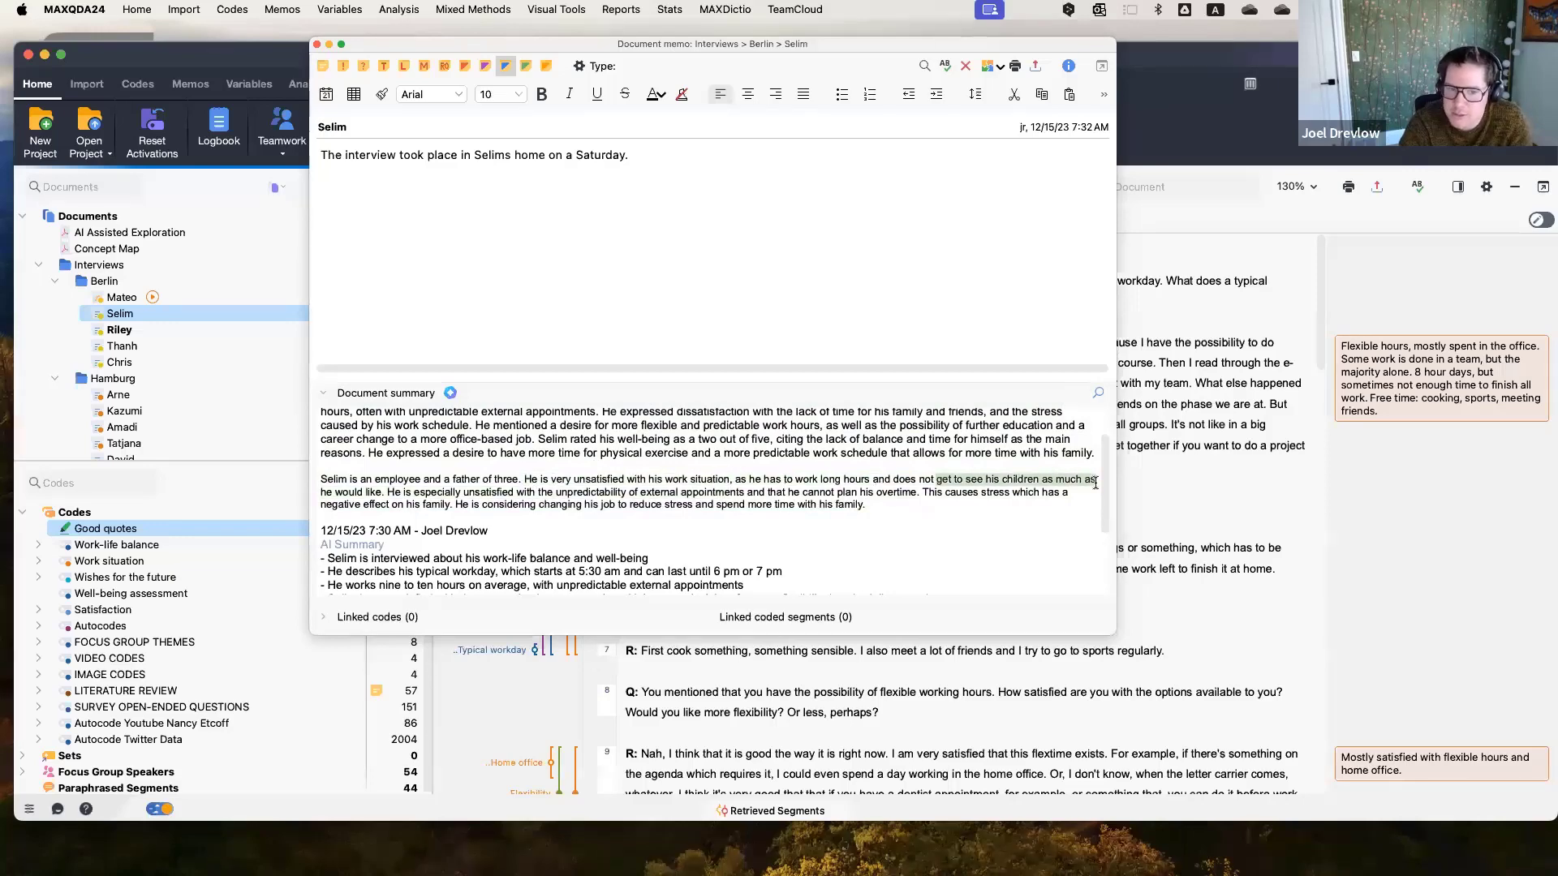
pyautogui.moveTo(461, 491); pyautogui.dragTo(673, 501)
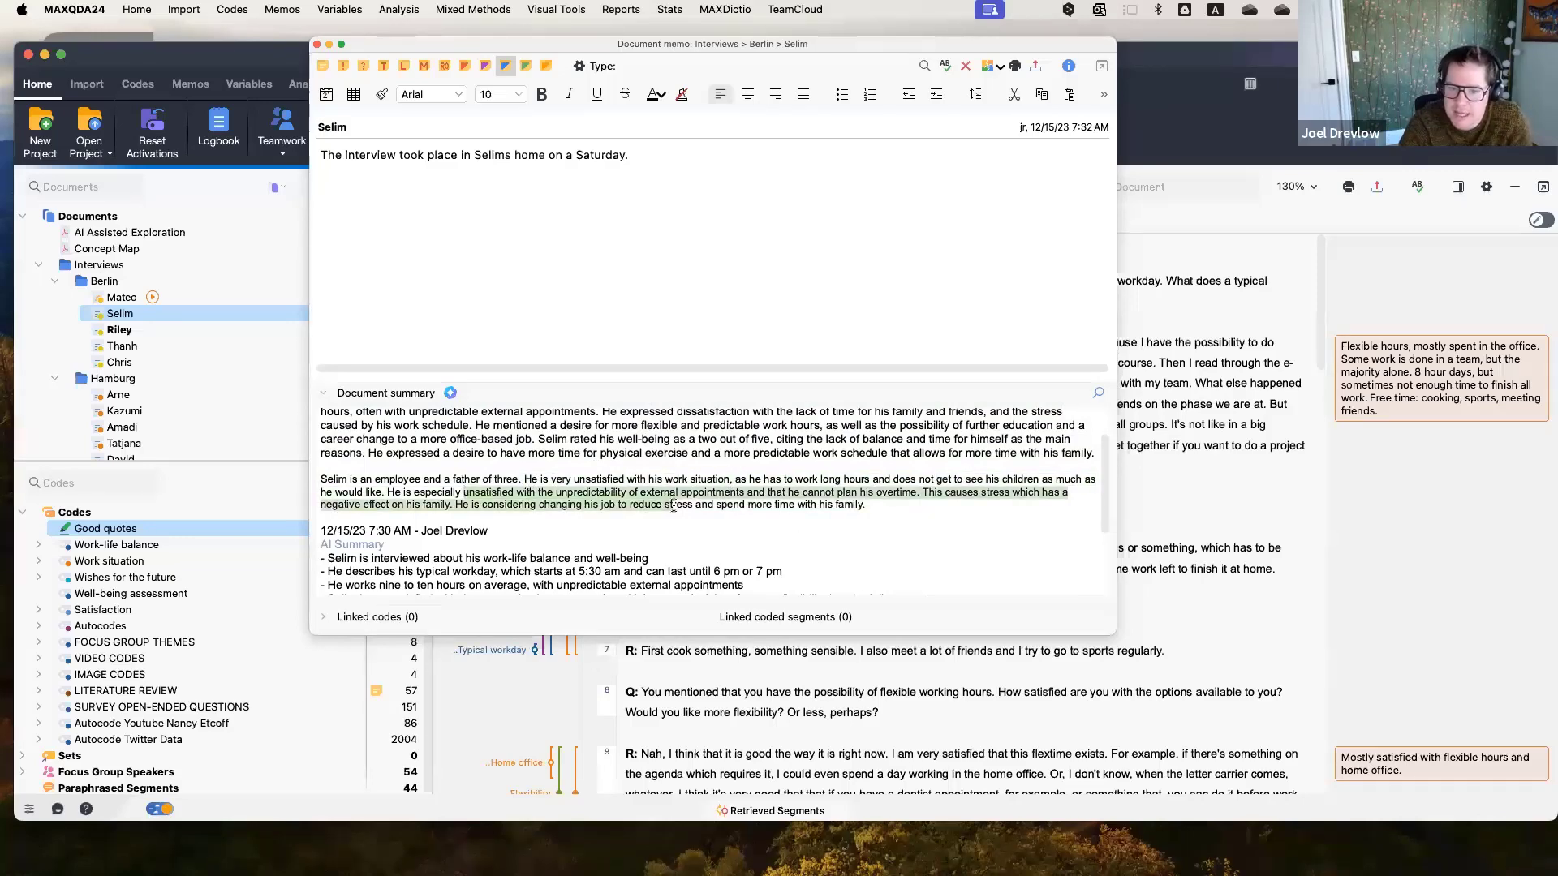
pyautogui.click(902, 508)
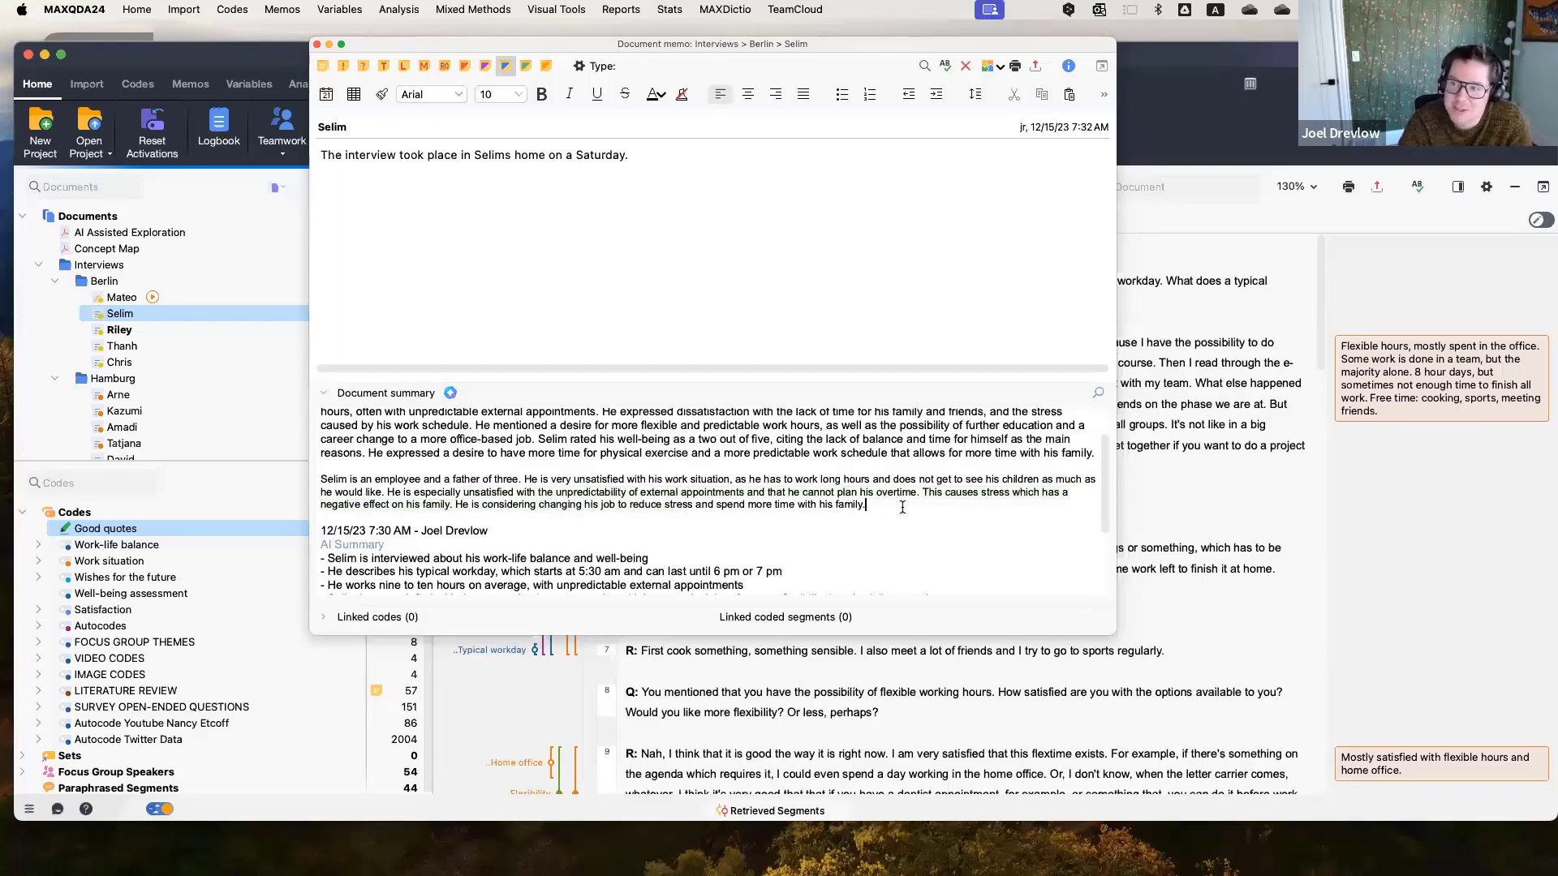
pyautogui.scroll(-3, 902, 507)
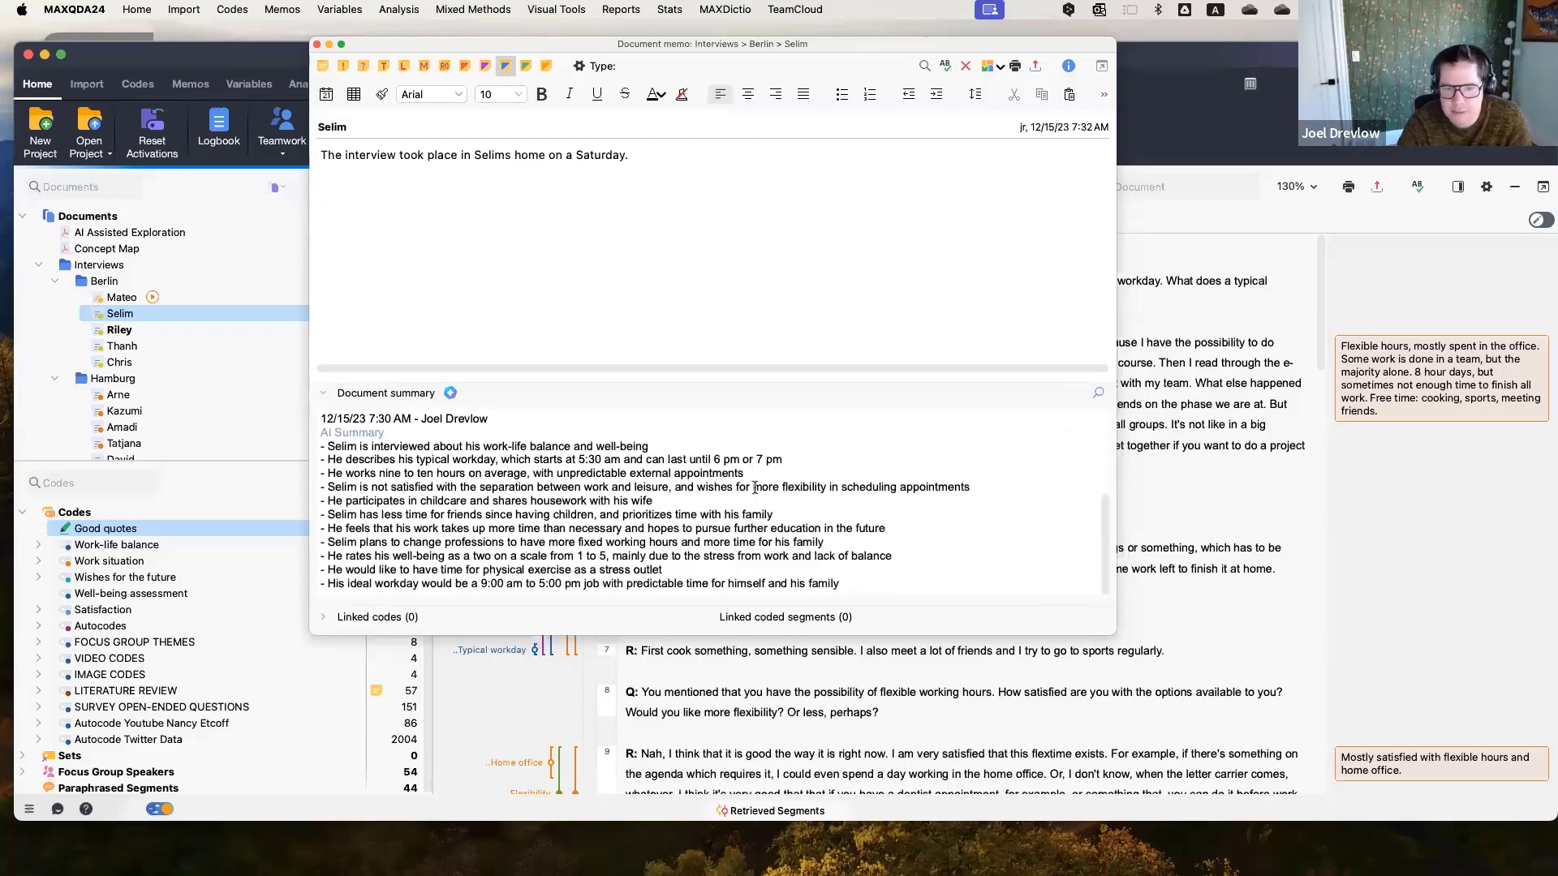
pyautogui.scroll(5, 755, 487)
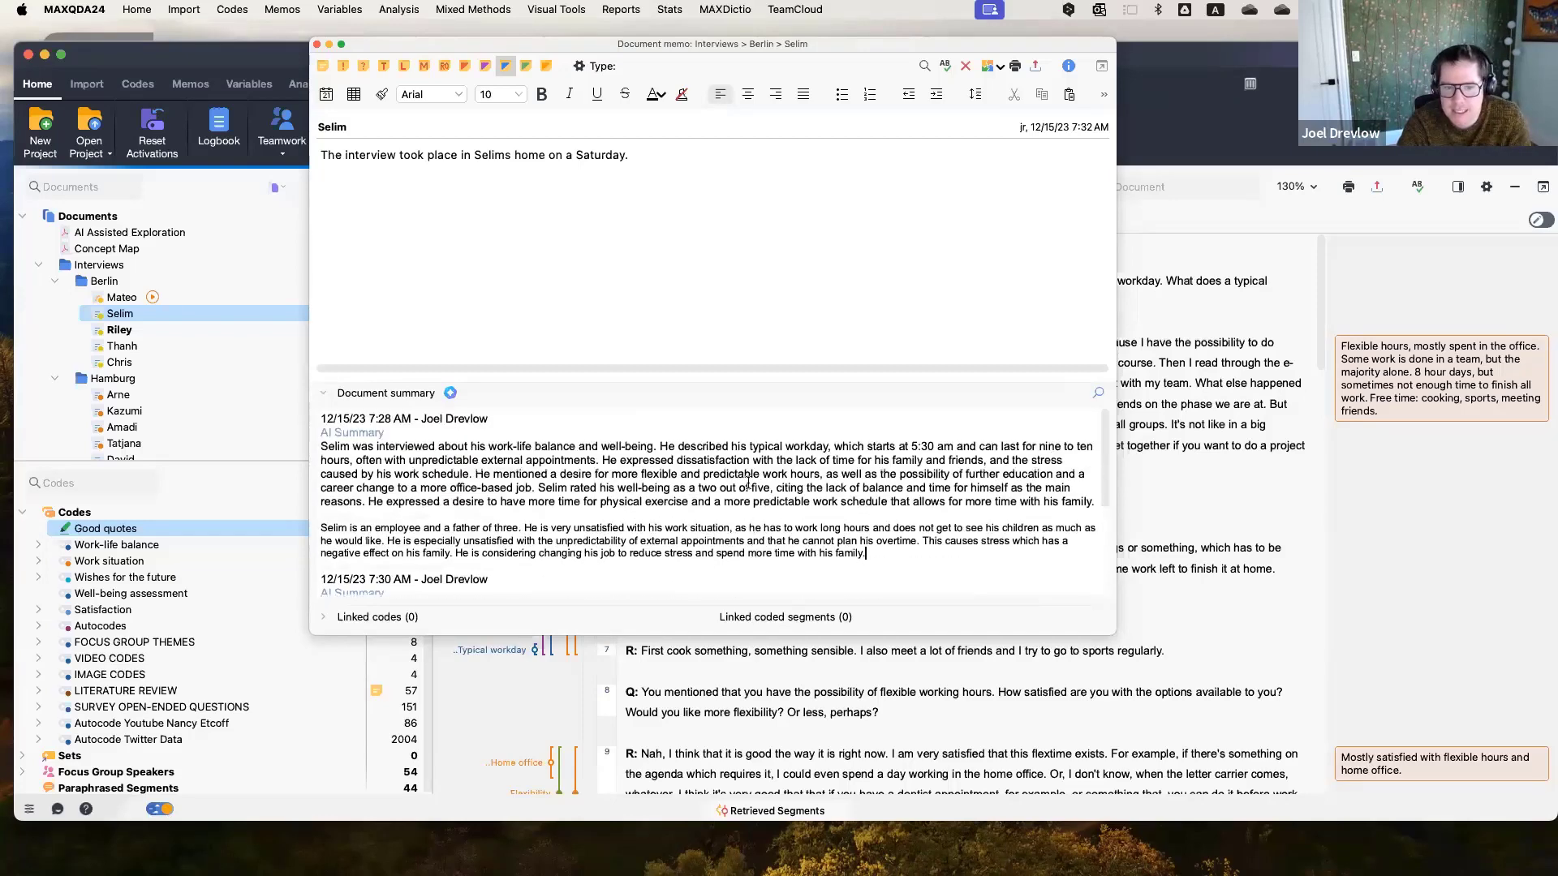
pyautogui.scroll(-5, 657, 487)
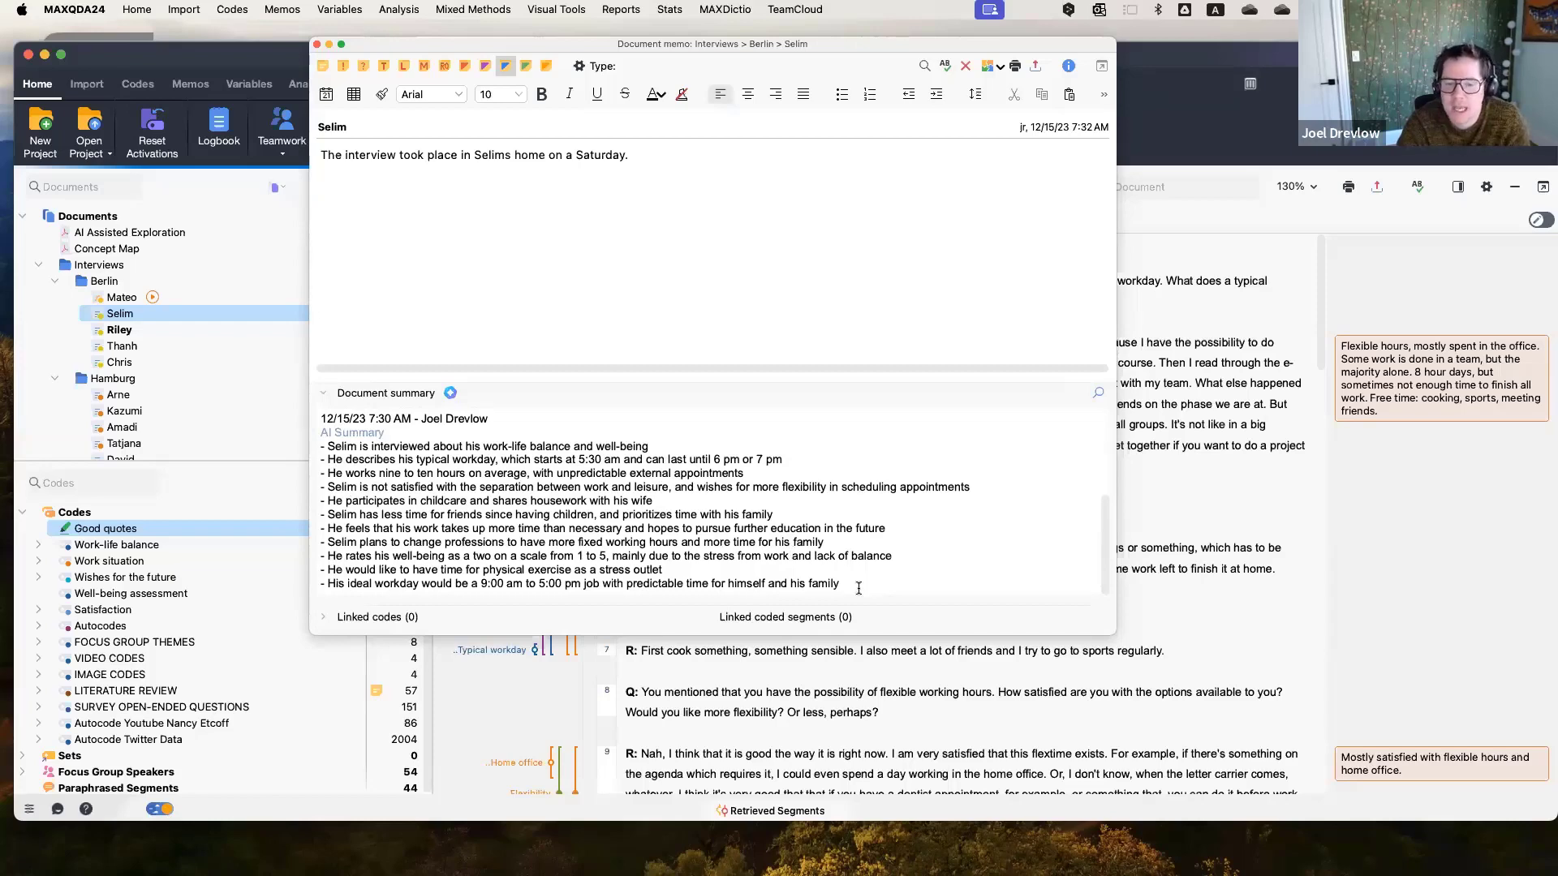
pyautogui.click(859, 589)
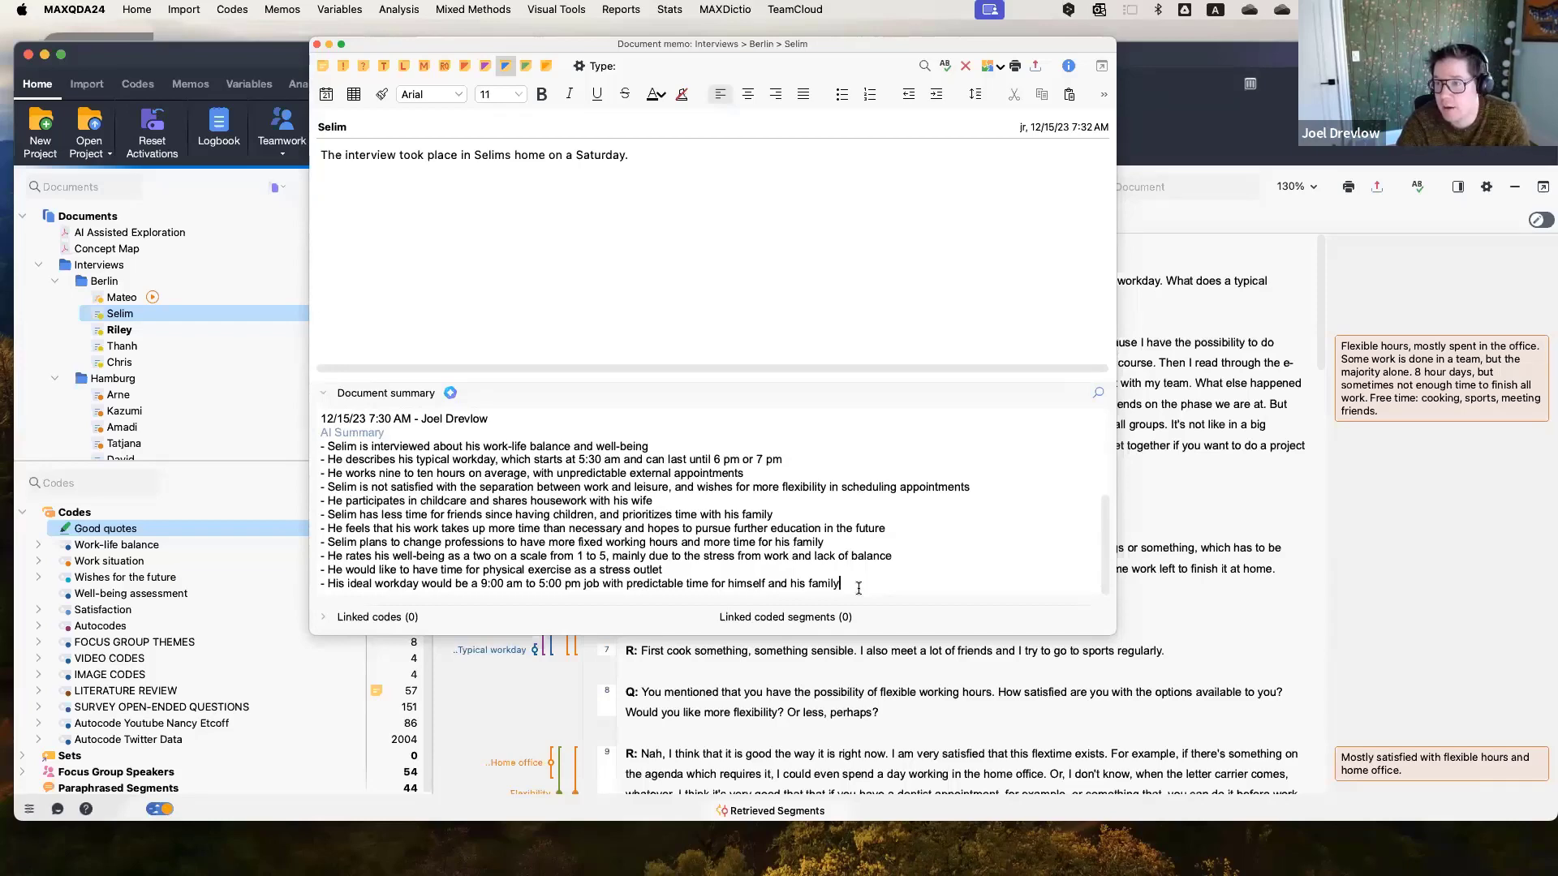
pyautogui.scroll(5, 859, 588)
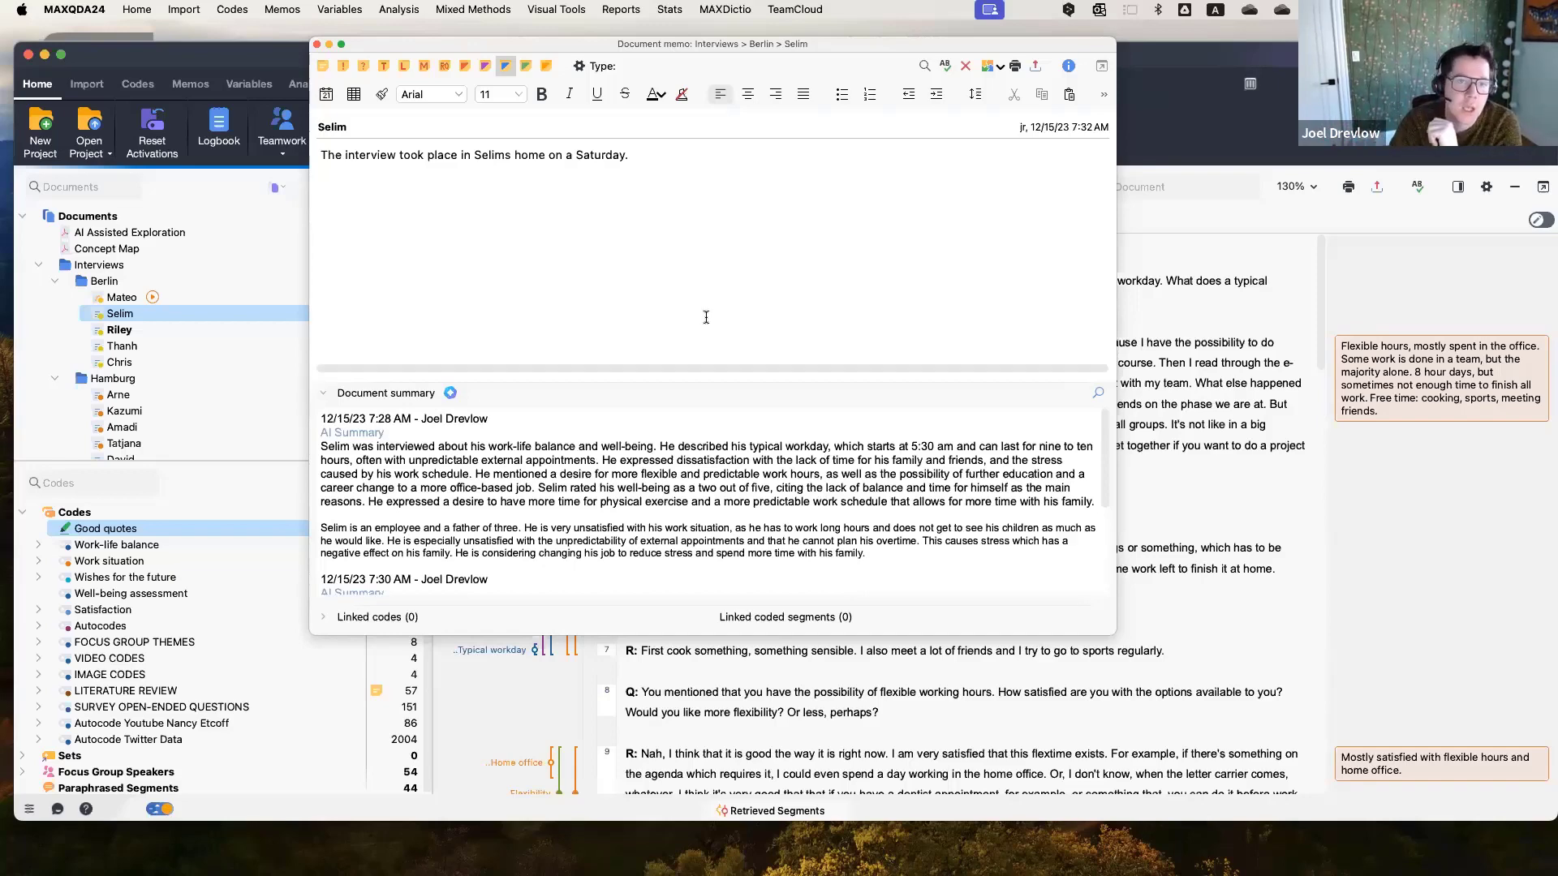
pyautogui.click(318, 44)
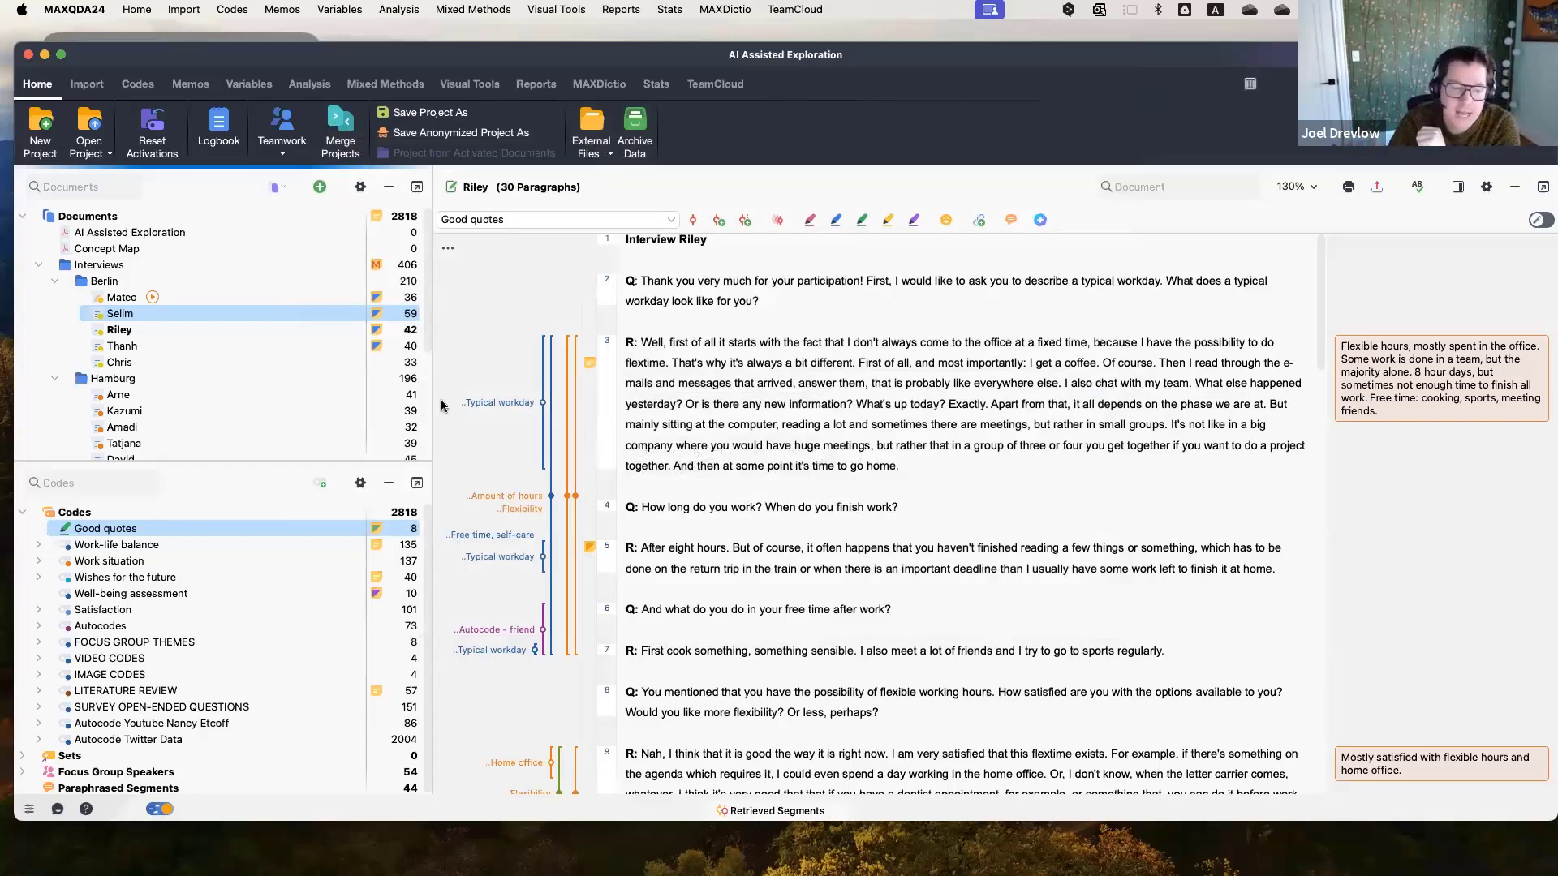
# Expand the Work-life balance code and activate all documents containing its Friends & Family subcode.
pyautogui.moveTo(195, 464); pyautogui.dragTo(208, 343)
pyautogui.click(37, 429)
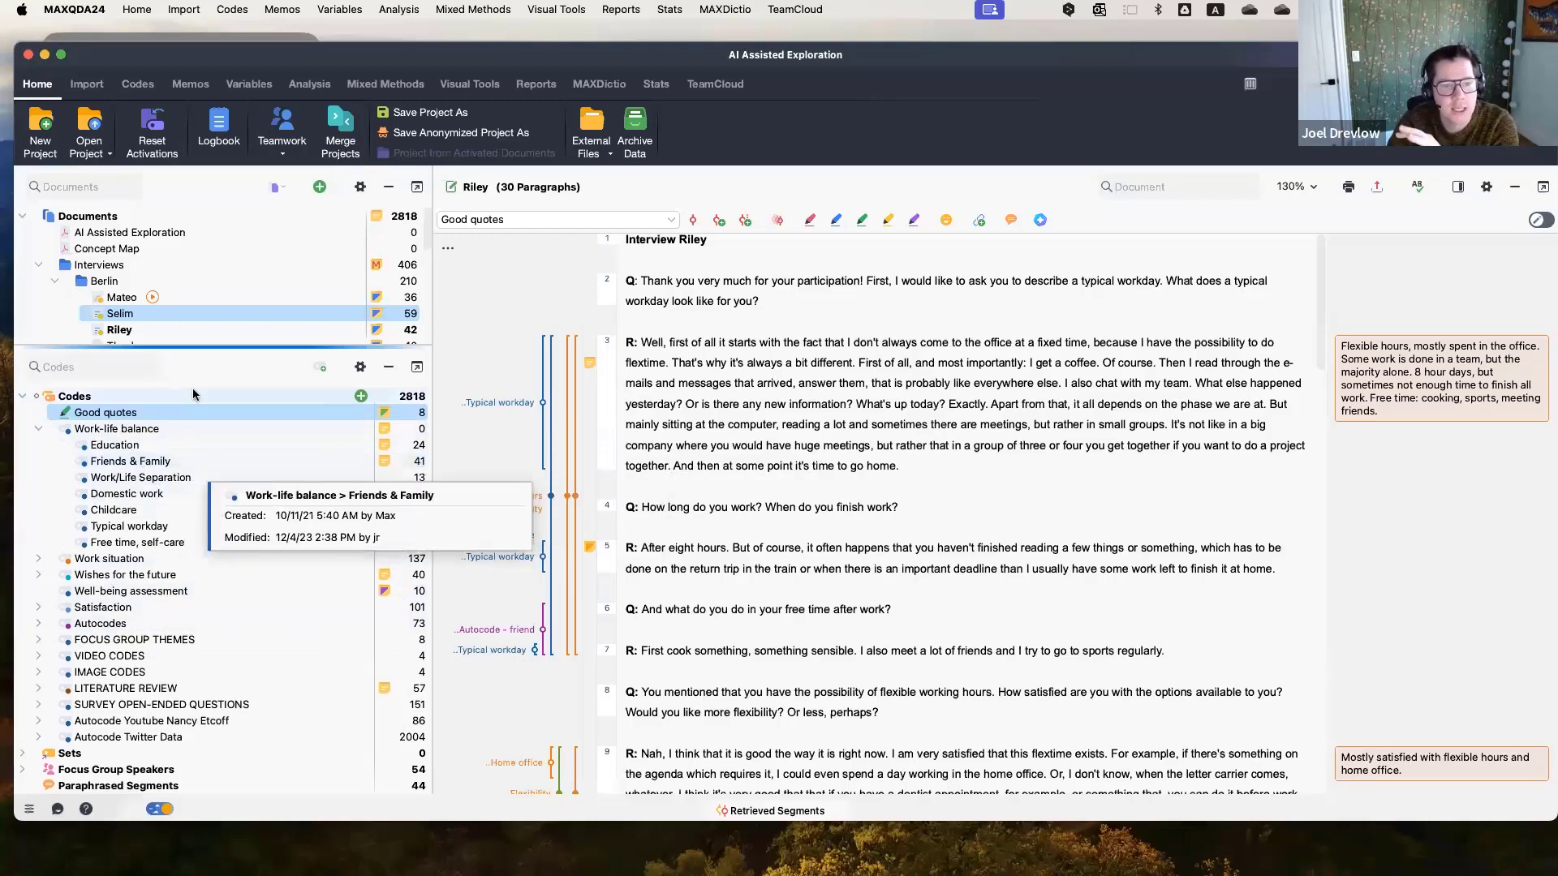
pyautogui.click(173, 463)
pyautogui.rightClick(173, 462)
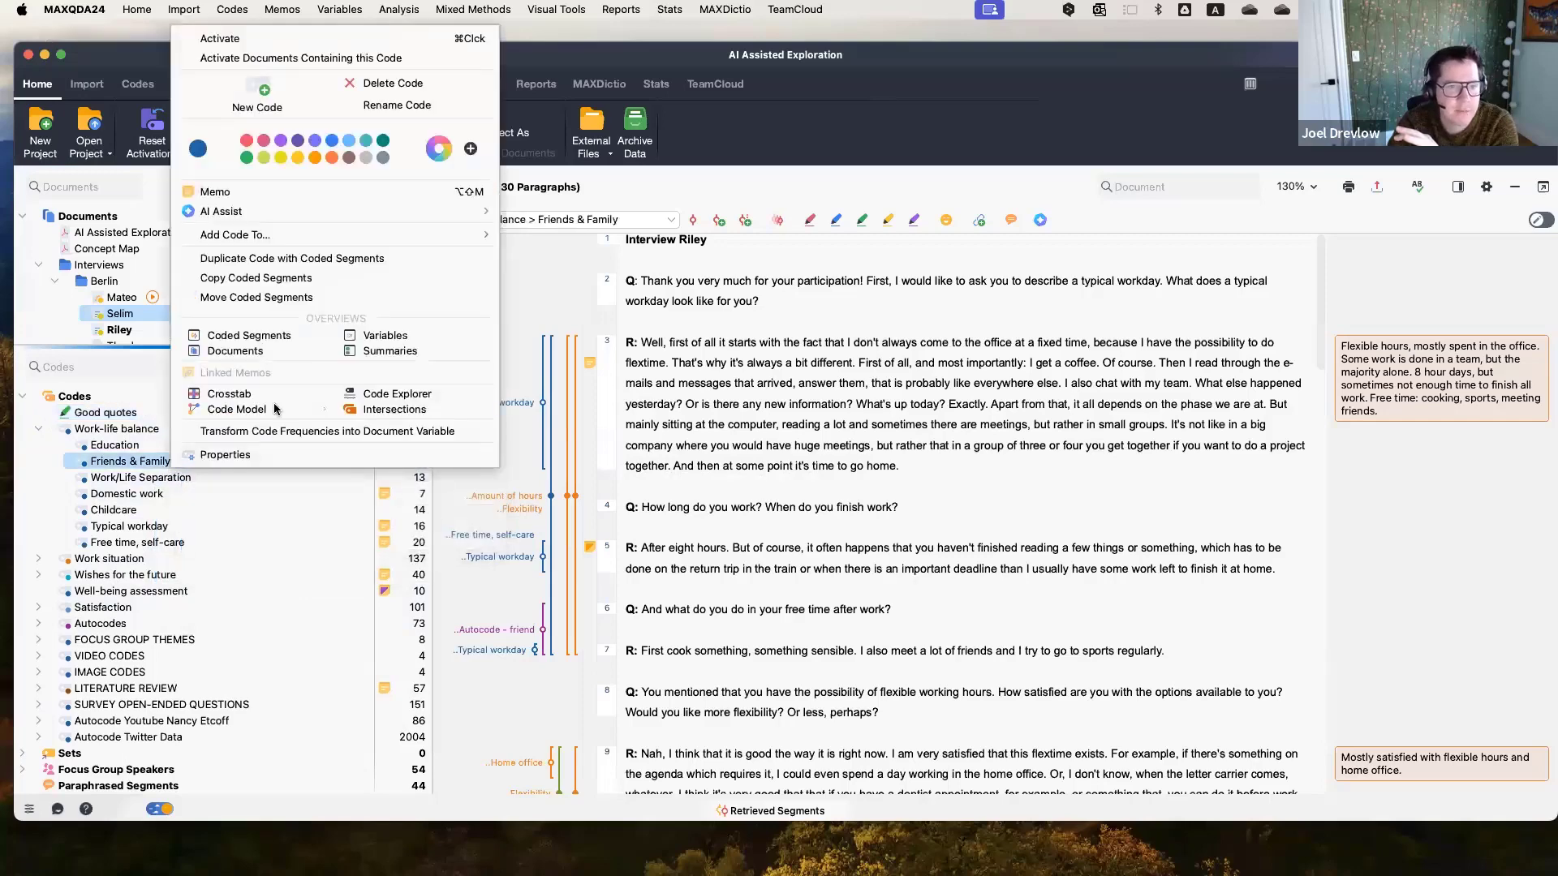
pyautogui.click(281, 58)
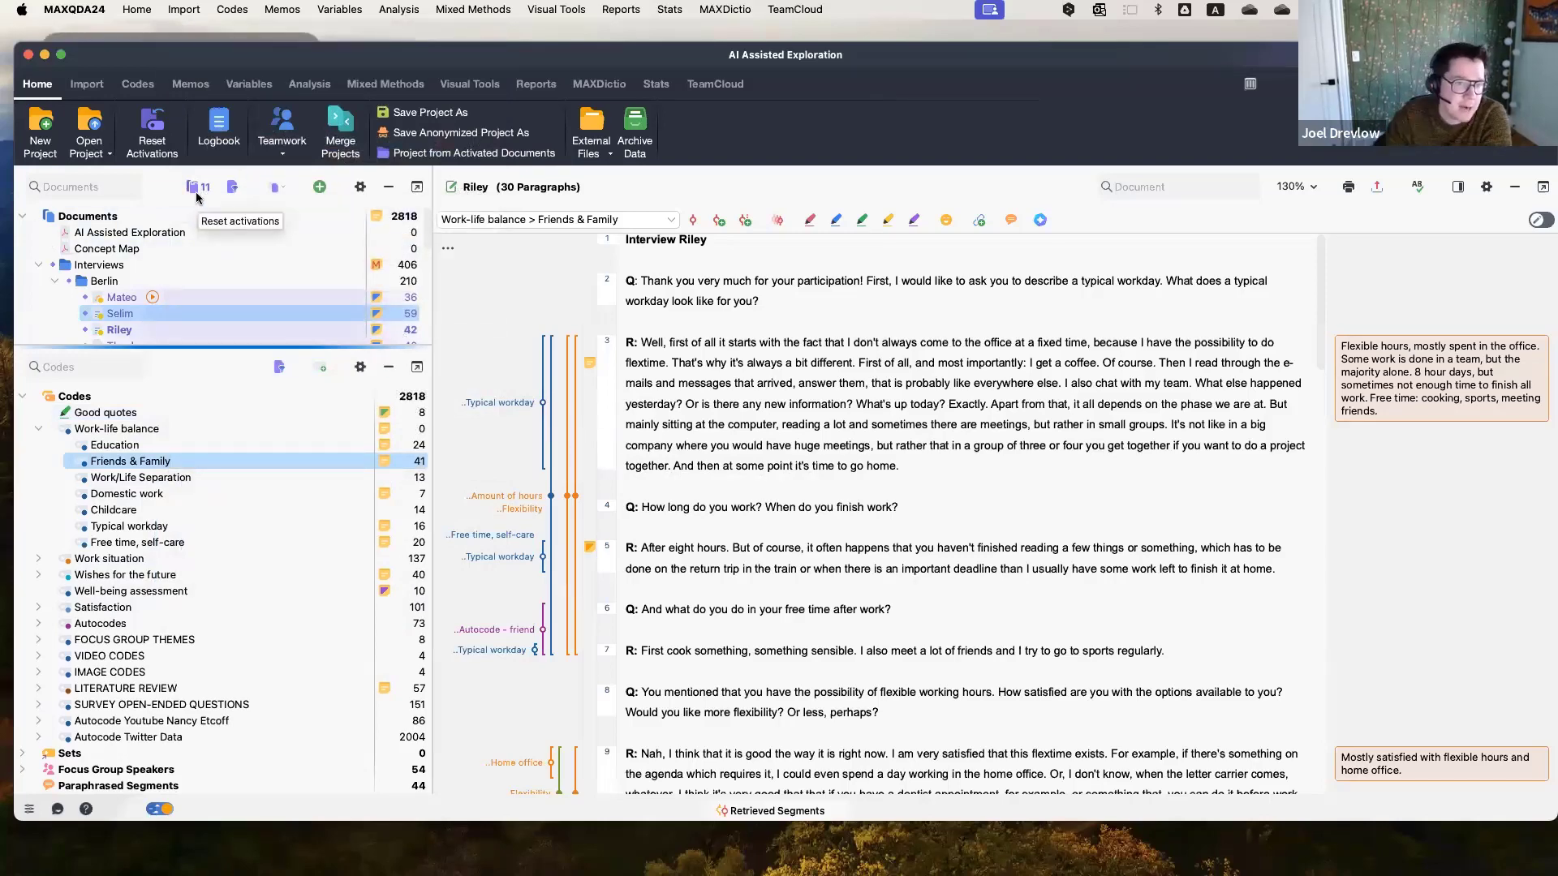
# Scroll through the document list to check which documents are activated.
pyautogui.scroll(-5, 184, 238)
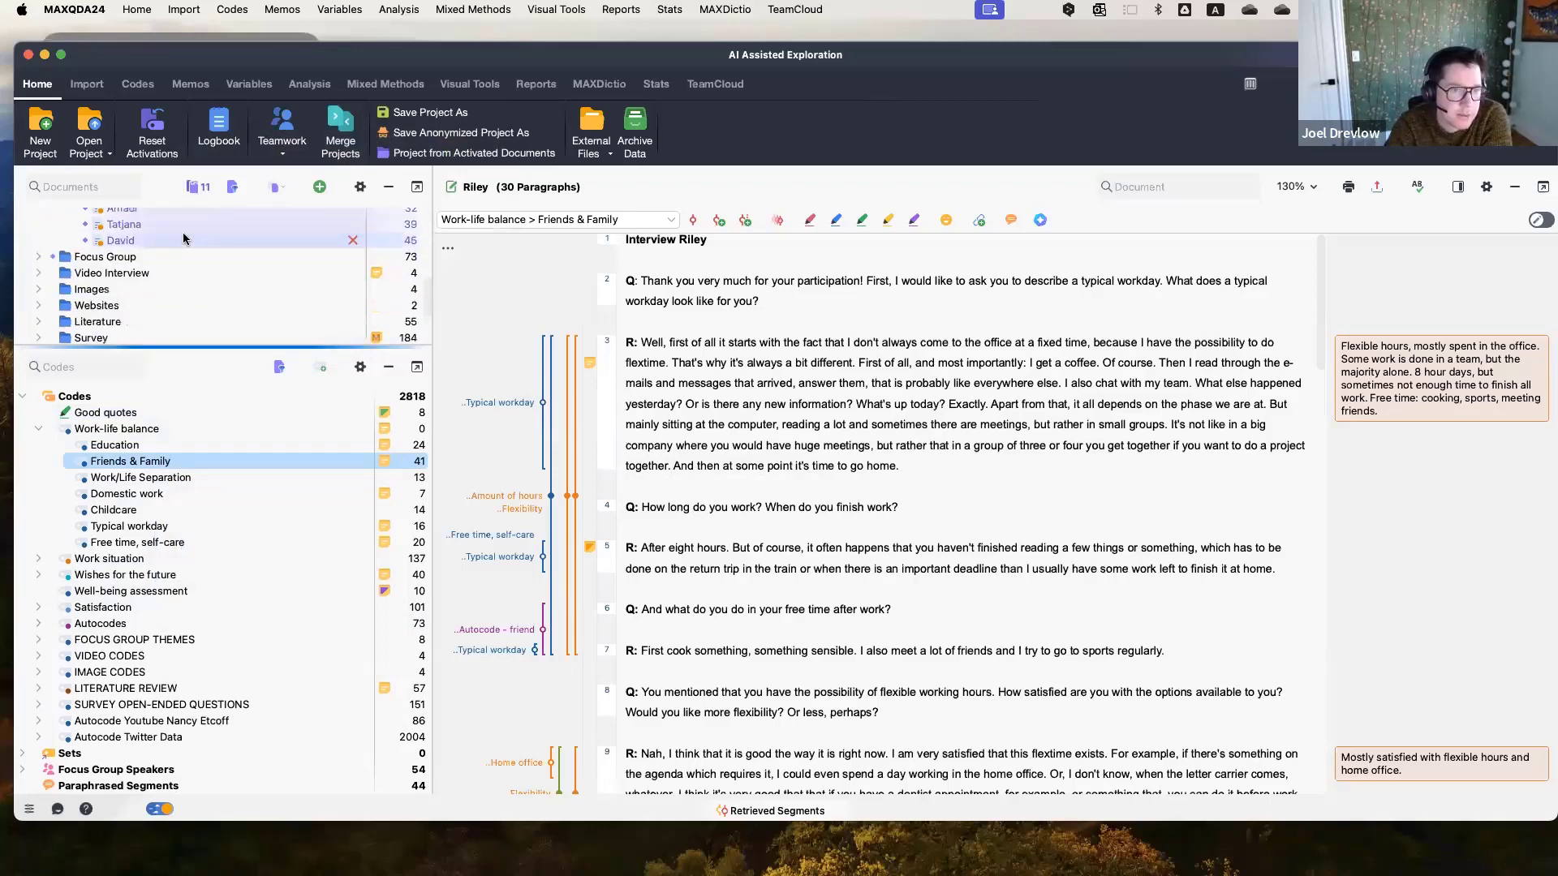
pyautogui.click(39, 262)
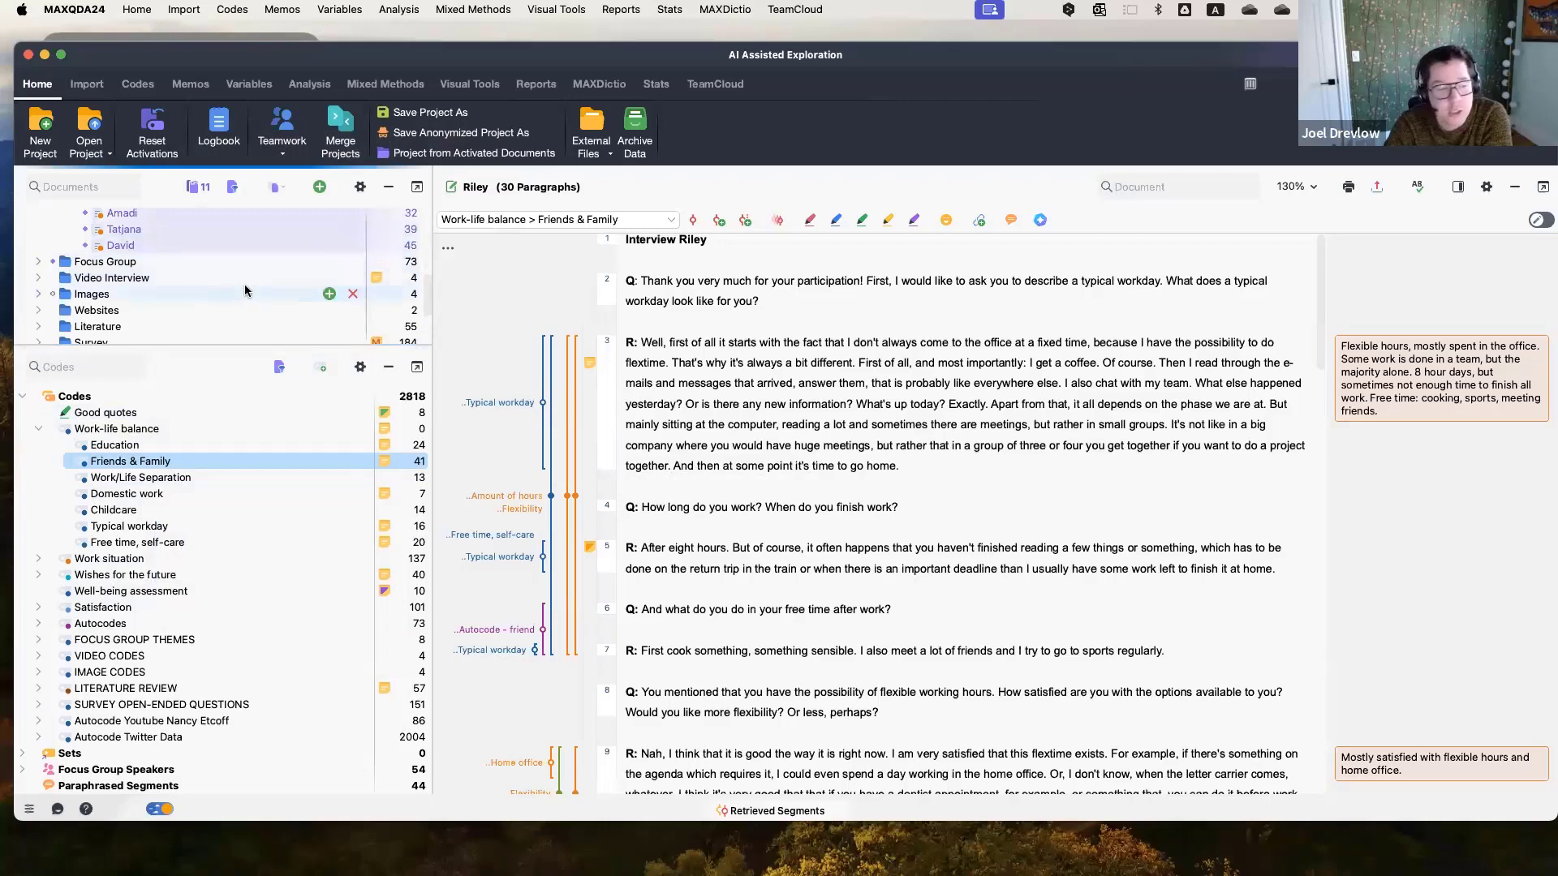
pyautogui.scroll(5, 246, 285)
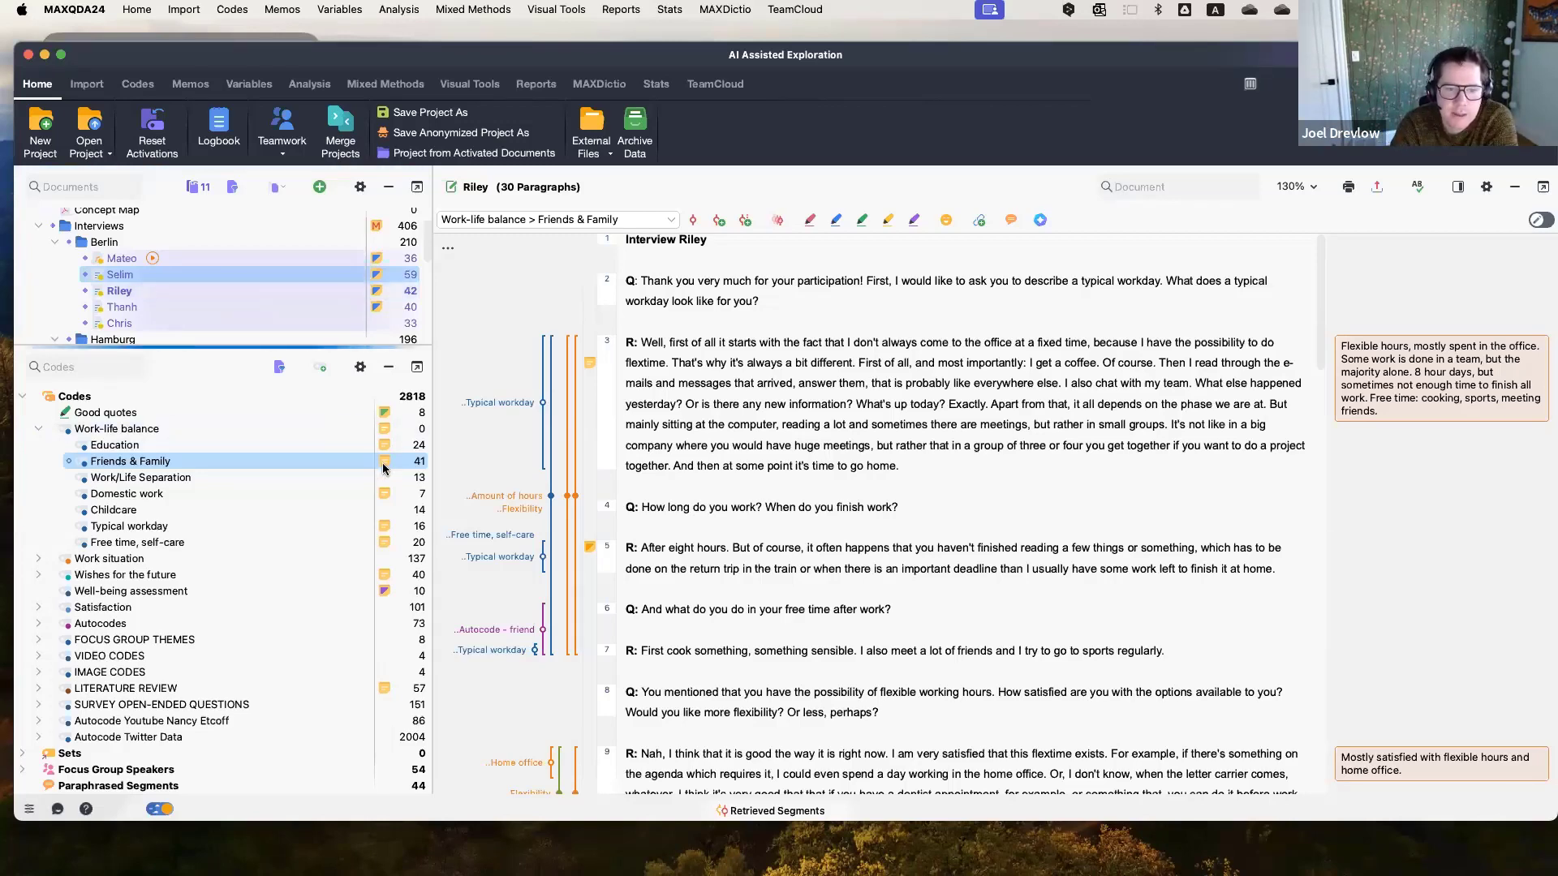
pyautogui.rightClick(265, 461)
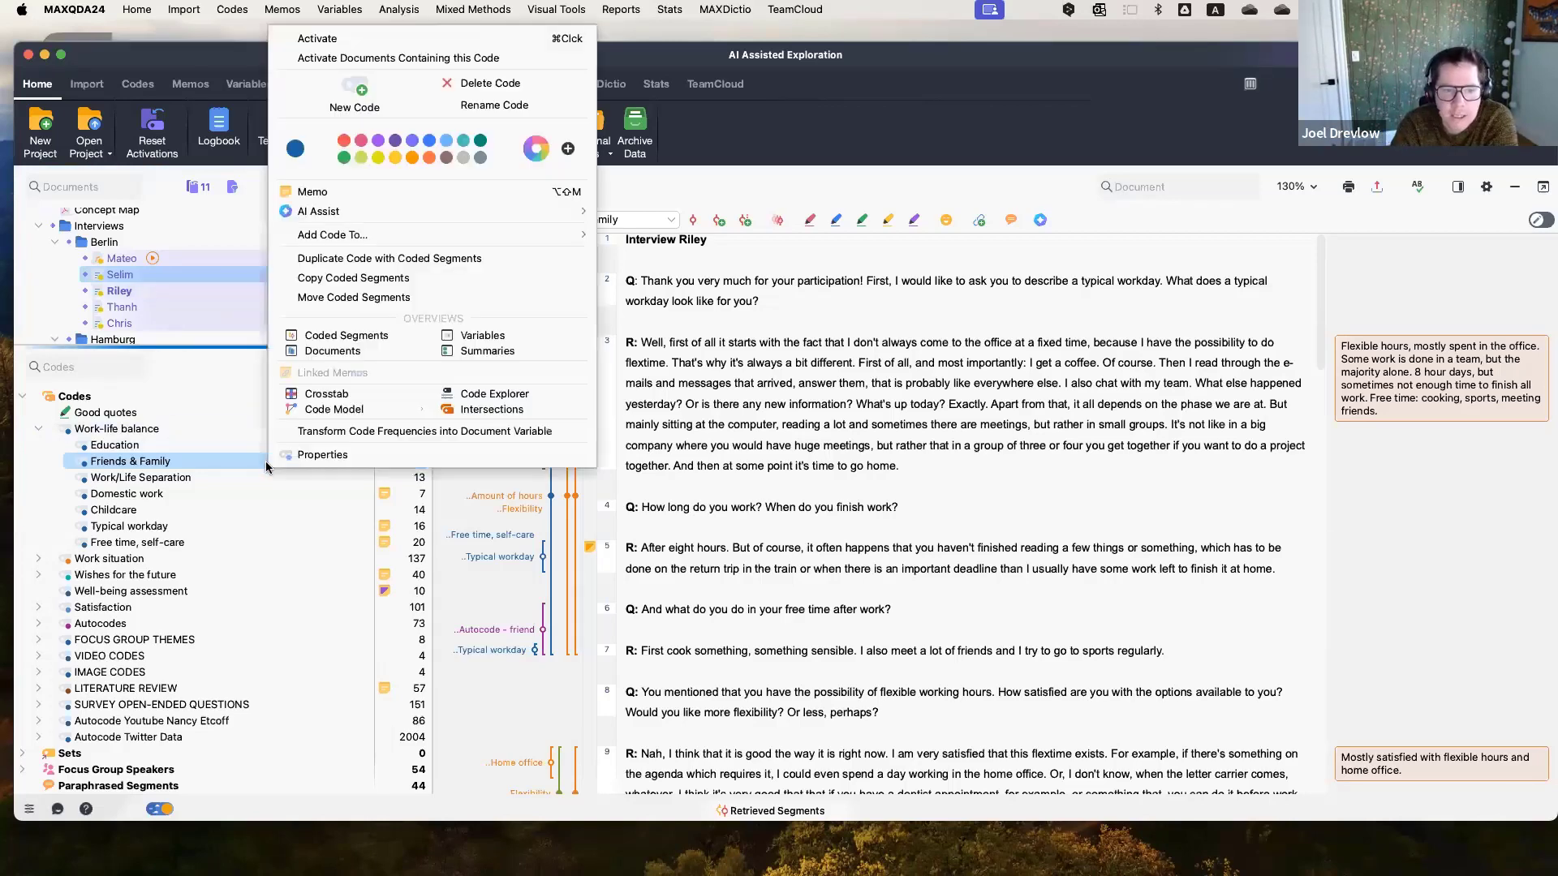
pyautogui.moveTo(435, 216)
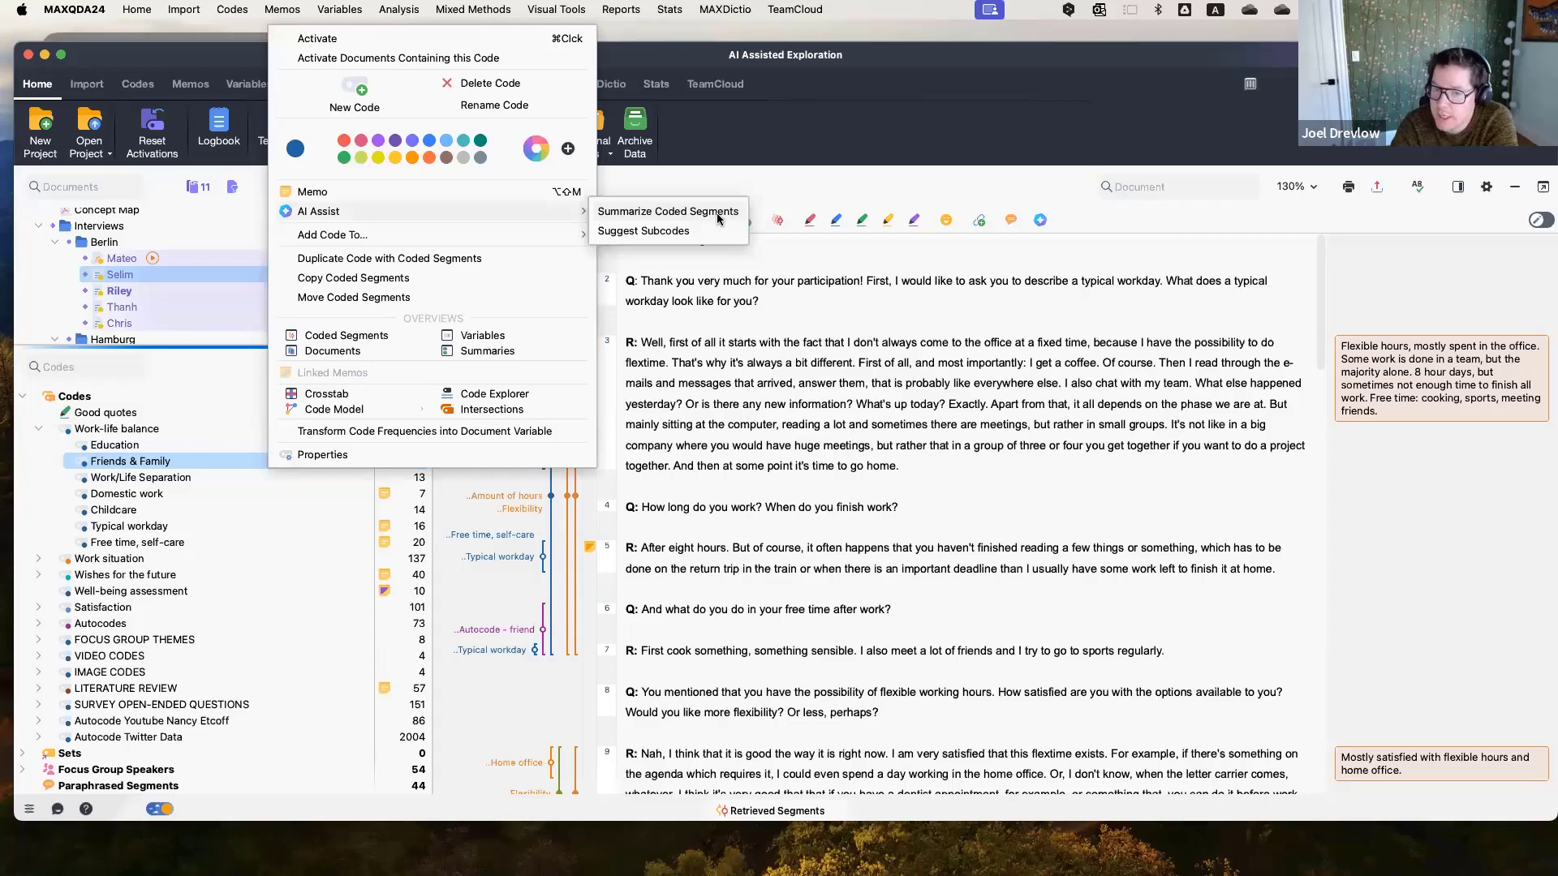
pyautogui.click(767, 323)
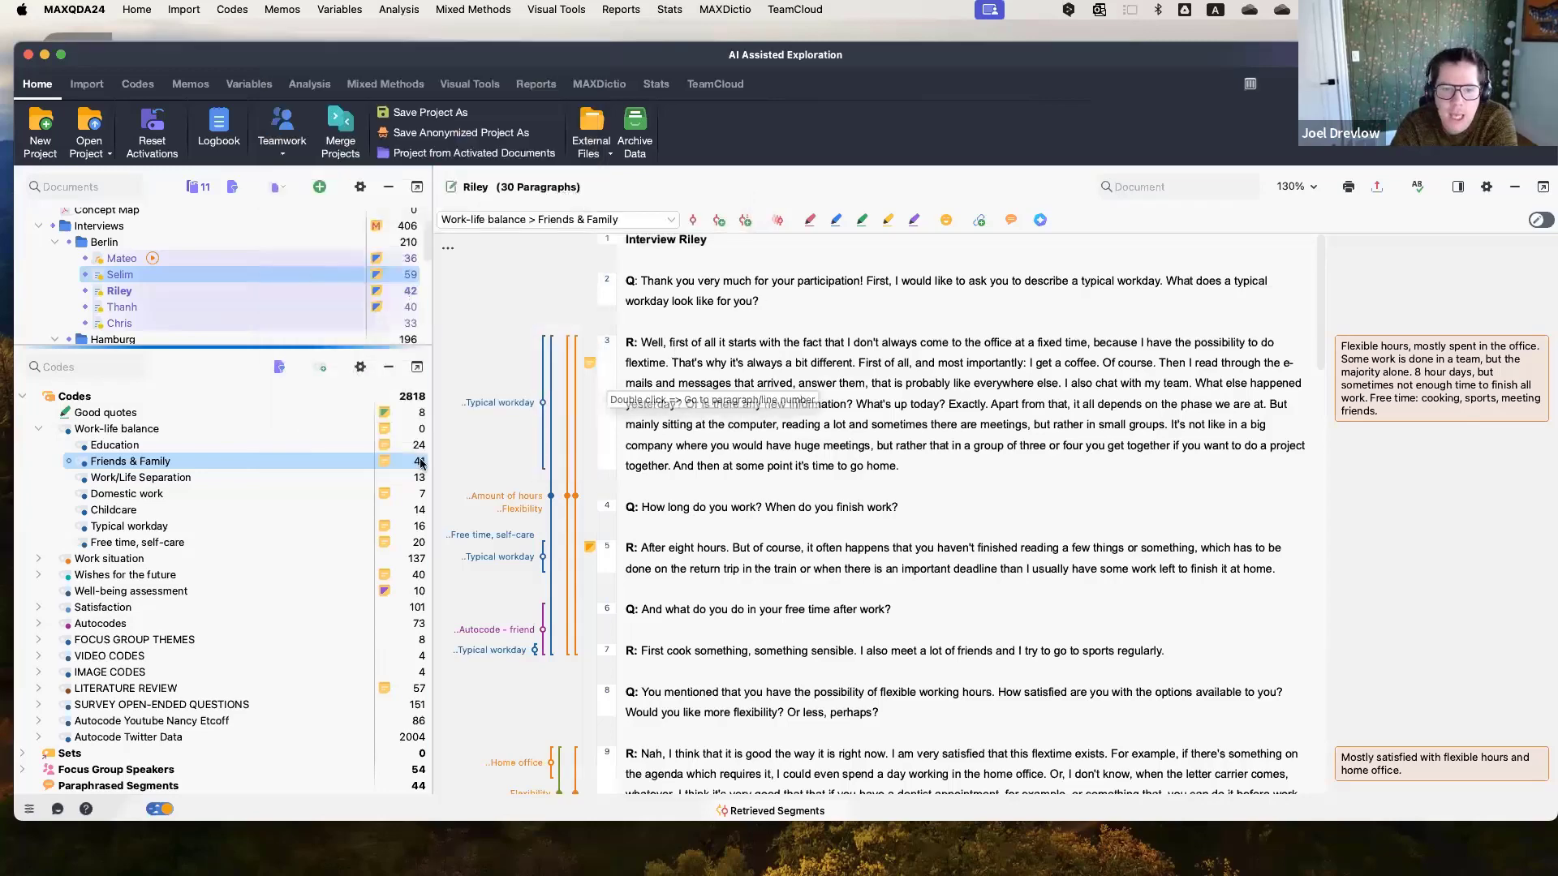
# Open the Friends & Family code memo and the AI Assist code summary options, keep Standard length, then cancel.
pyautogui.doubleClick(387, 461)
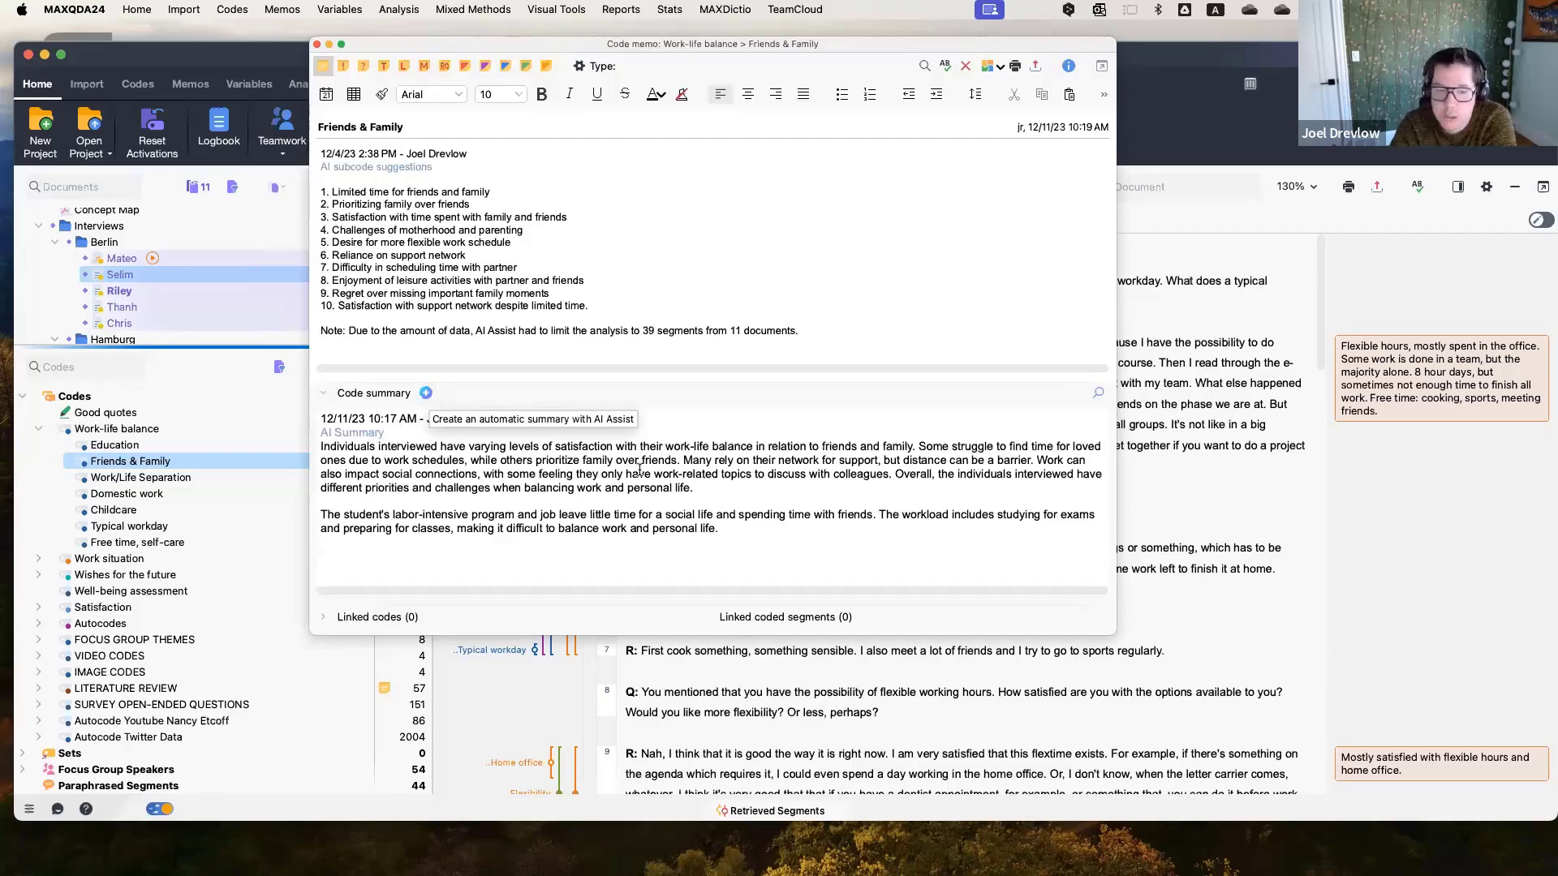
pyautogui.click(407, 419)
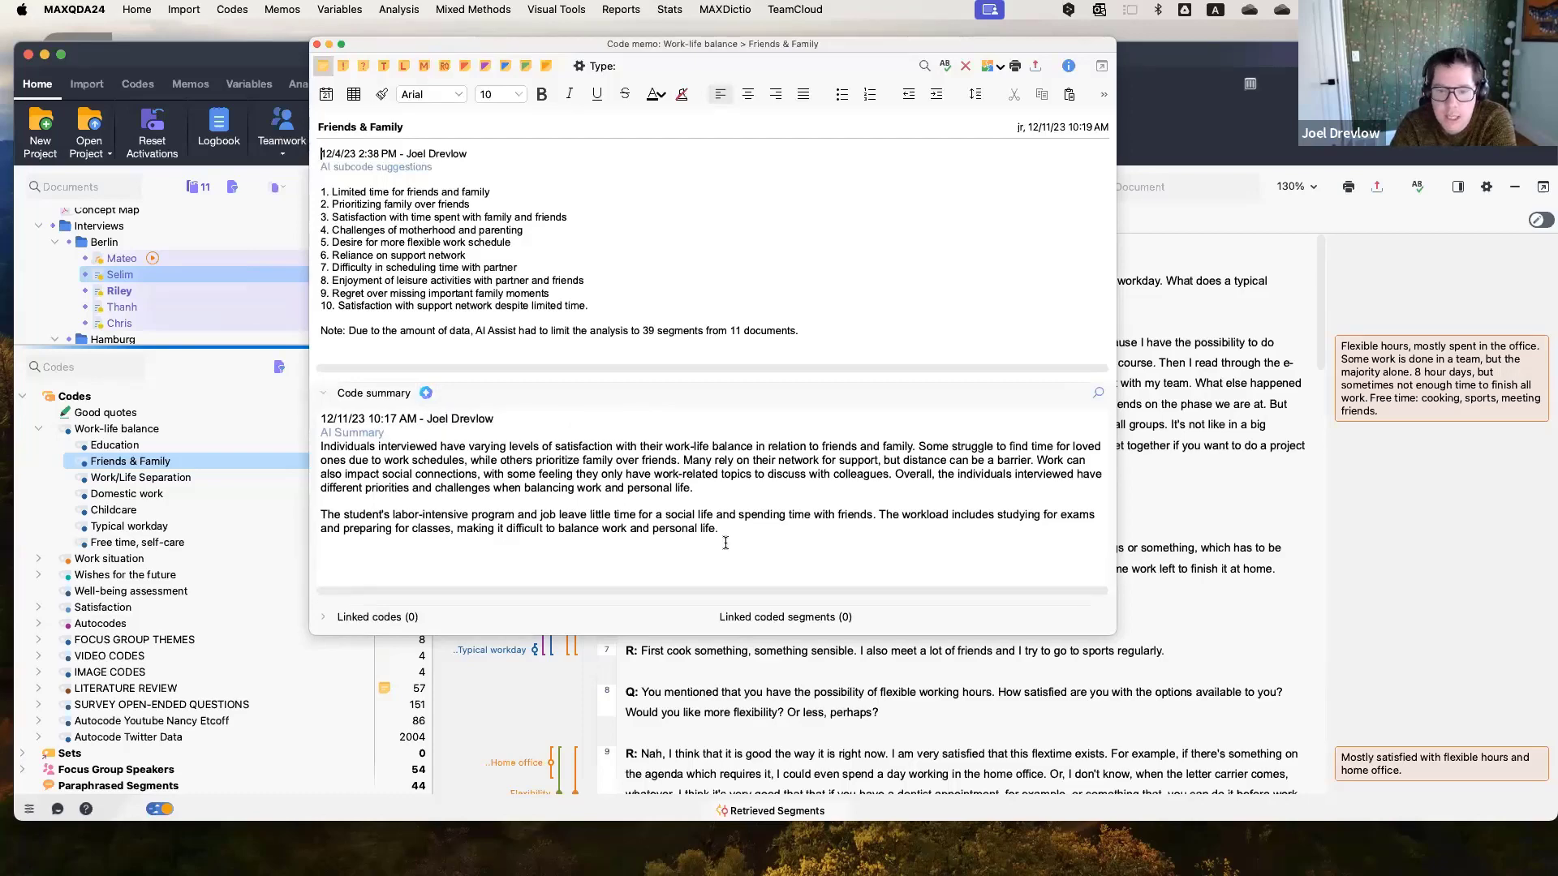
pyautogui.click(427, 395)
pyautogui.click(858, 336)
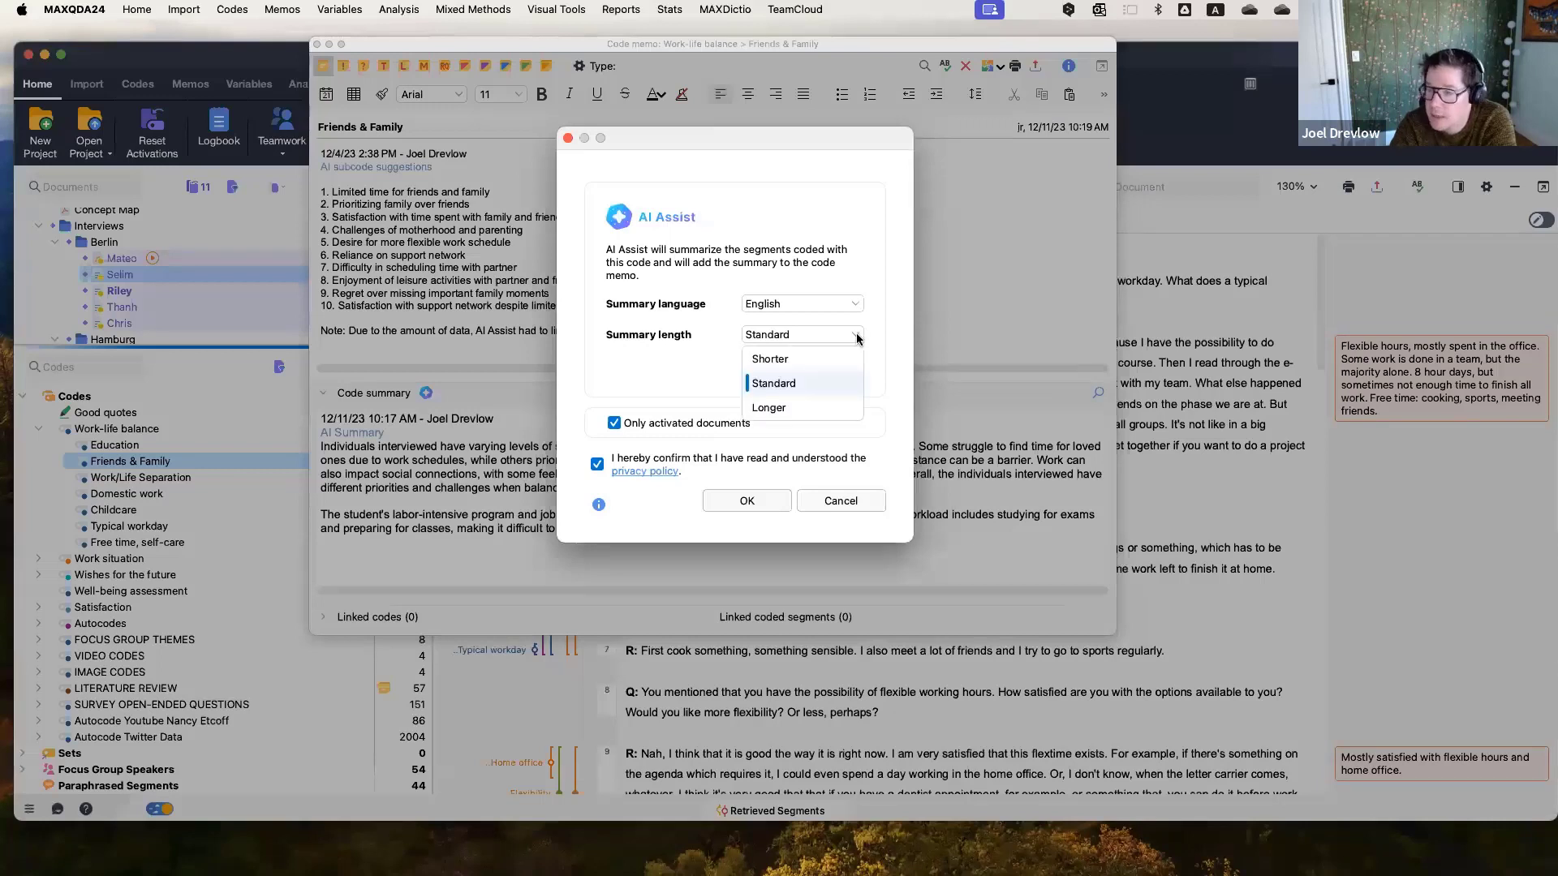
pyautogui.click(819, 375)
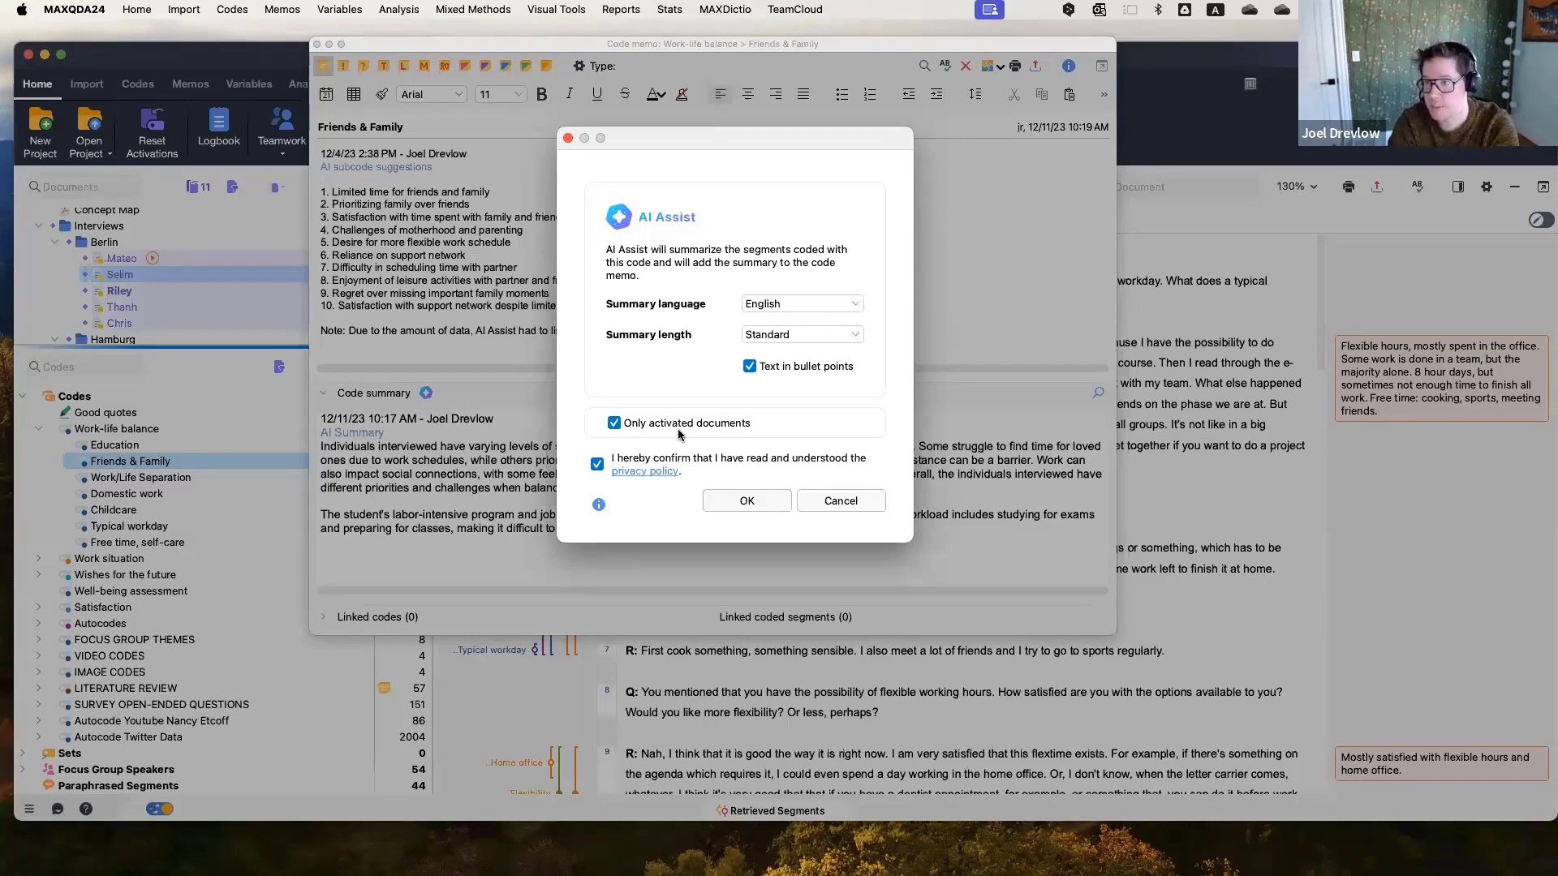
pyautogui.click(826, 508)
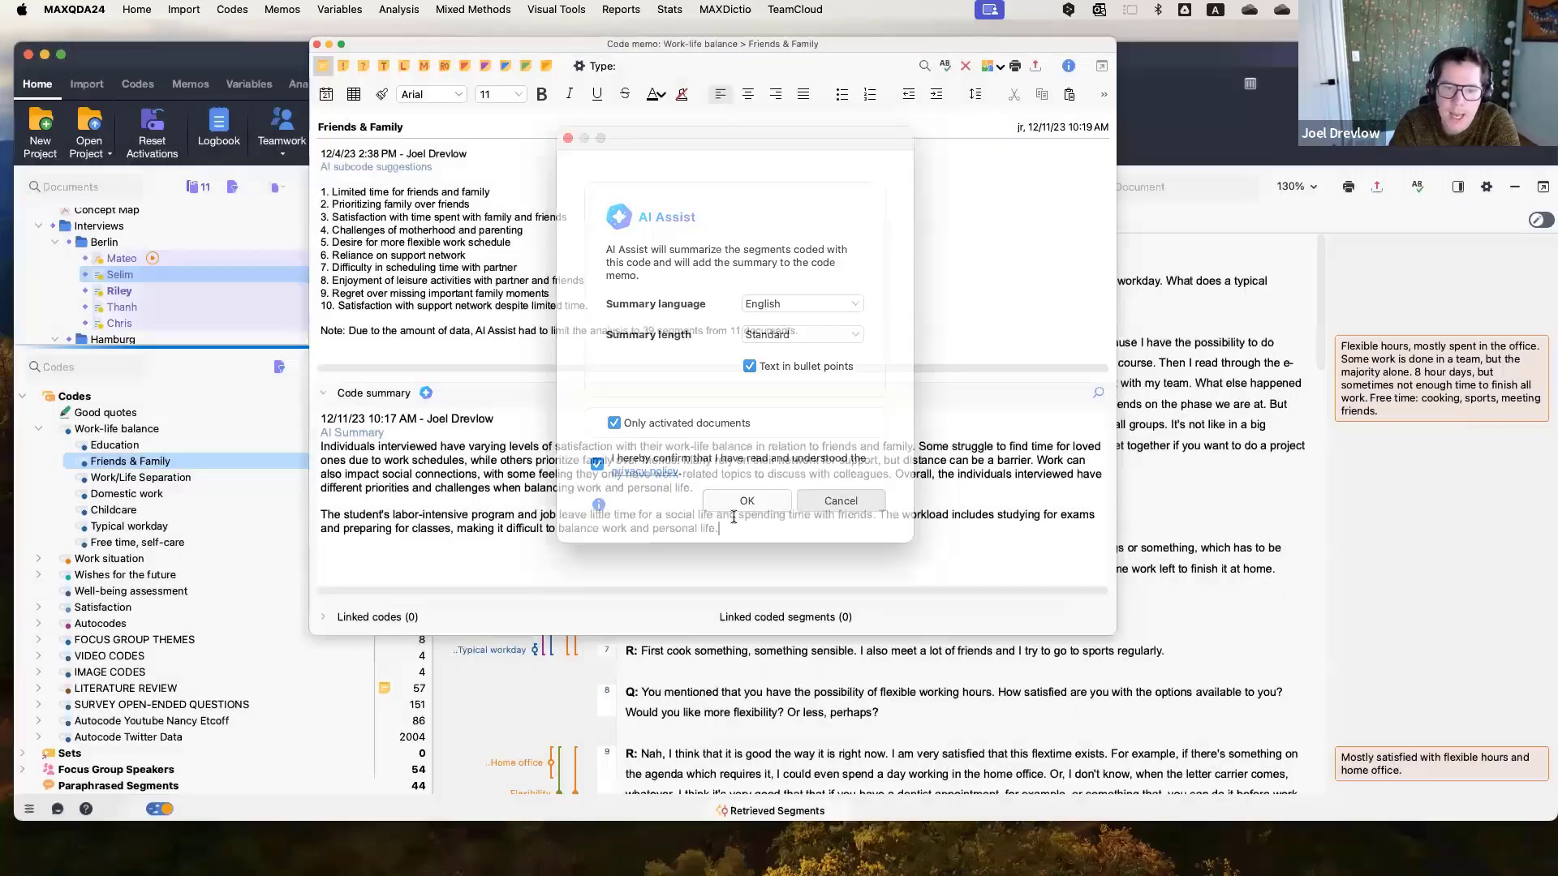
# Highlight the existing AI code summary text and close the code memo.
pyautogui.moveTo(322, 447); pyautogui.dragTo(813, 524)
pyautogui.click(504, 448)
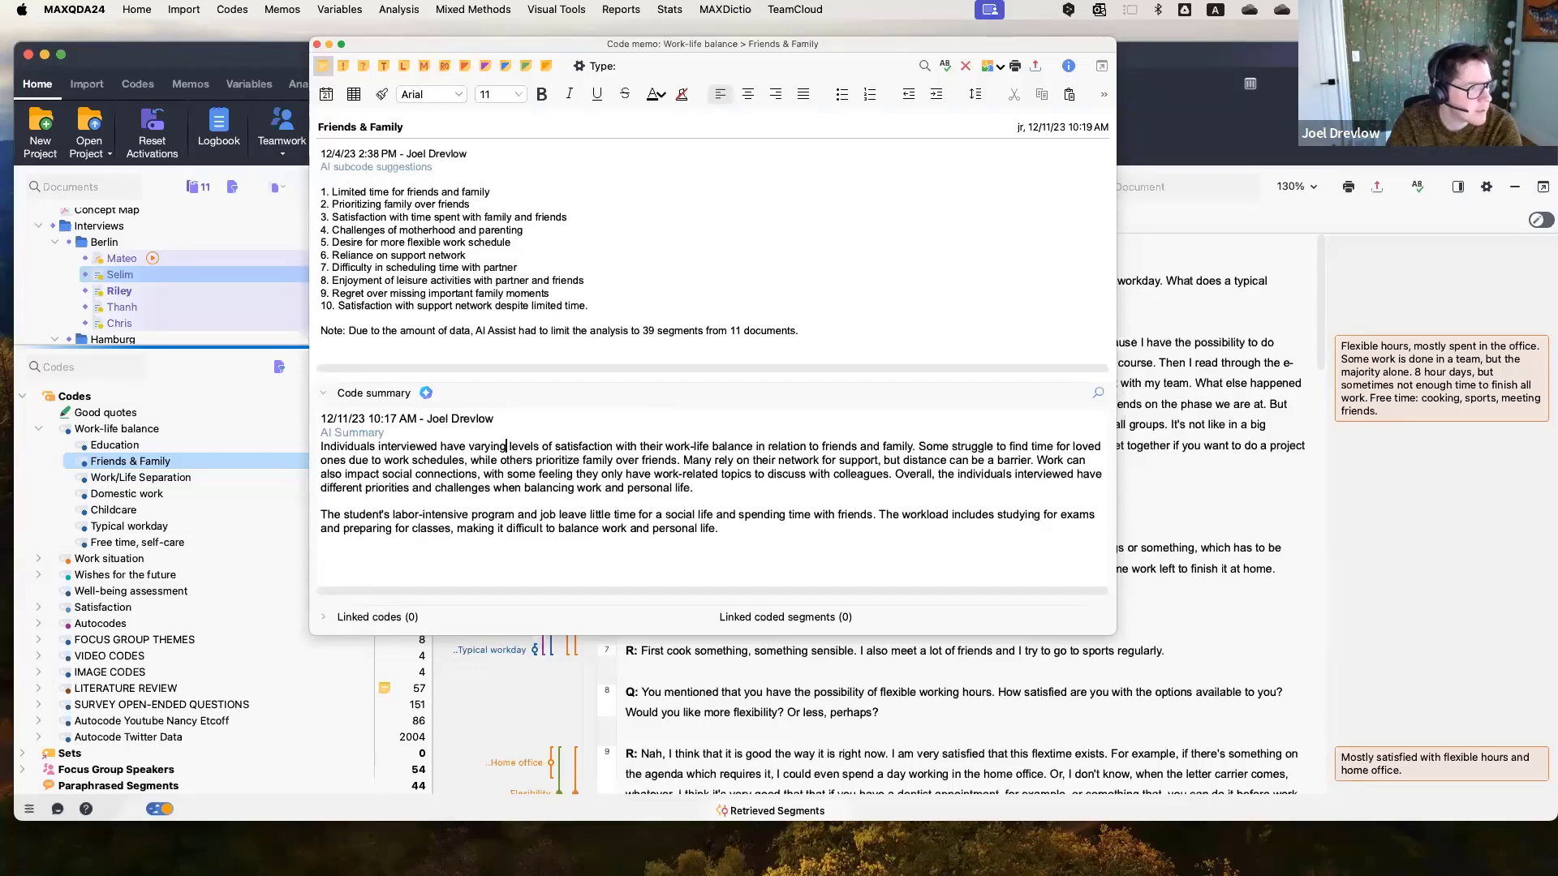
pyautogui.click(317, 44)
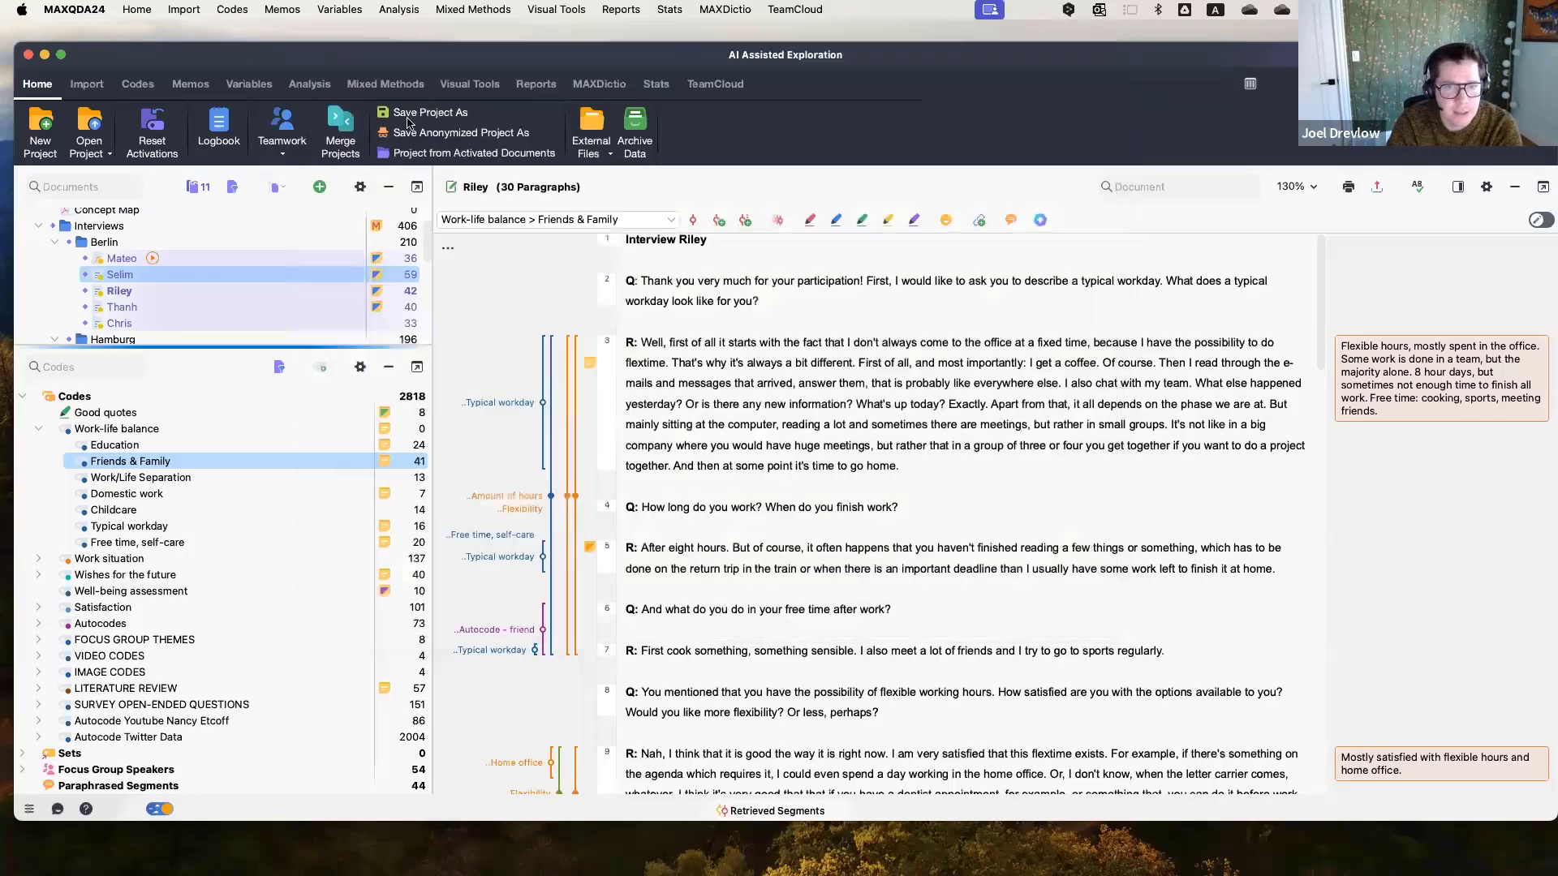
# Open the Summary Grid analysis.
pyautogui.click(322, 88)
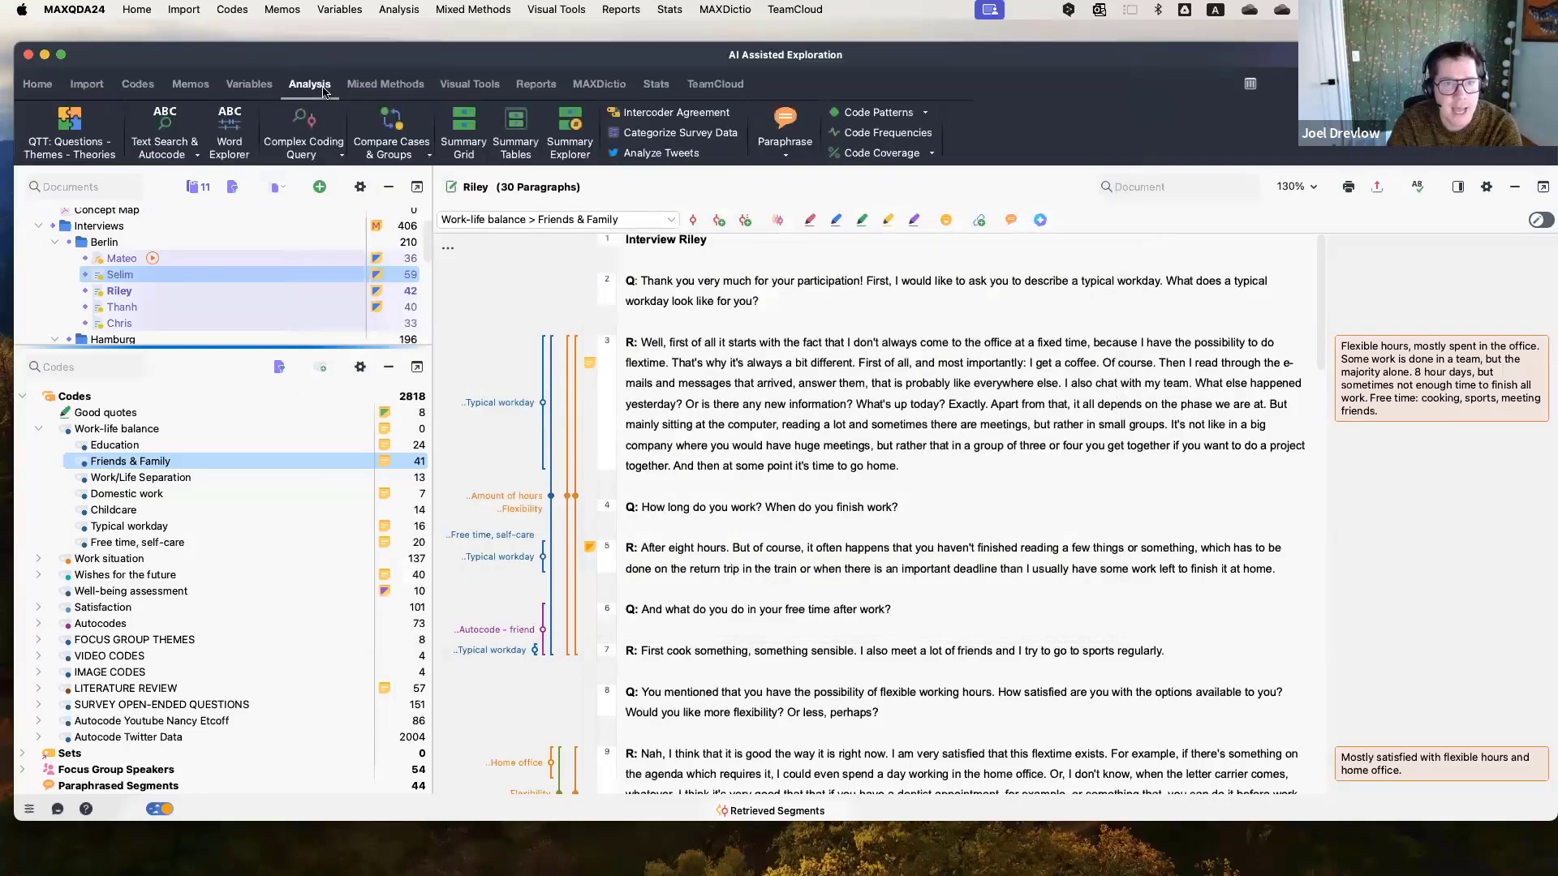
pyautogui.click(463, 131)
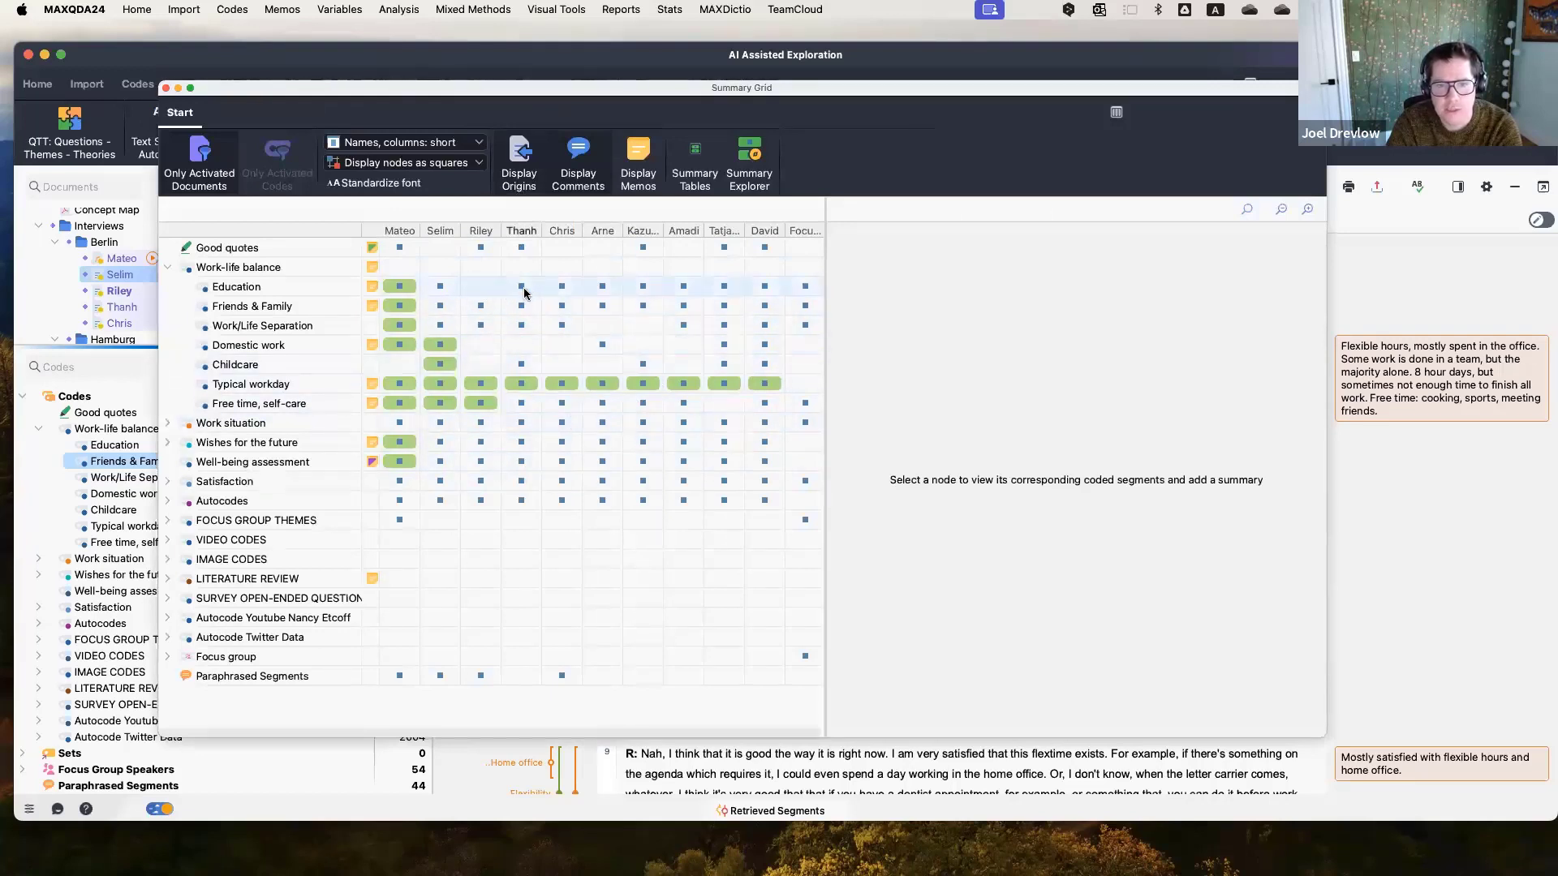
# Inspect the coded segments for the Thanh–Education and Chris–Friends & Family cells in the Summary Grid.
pyautogui.moveTo(524, 293)
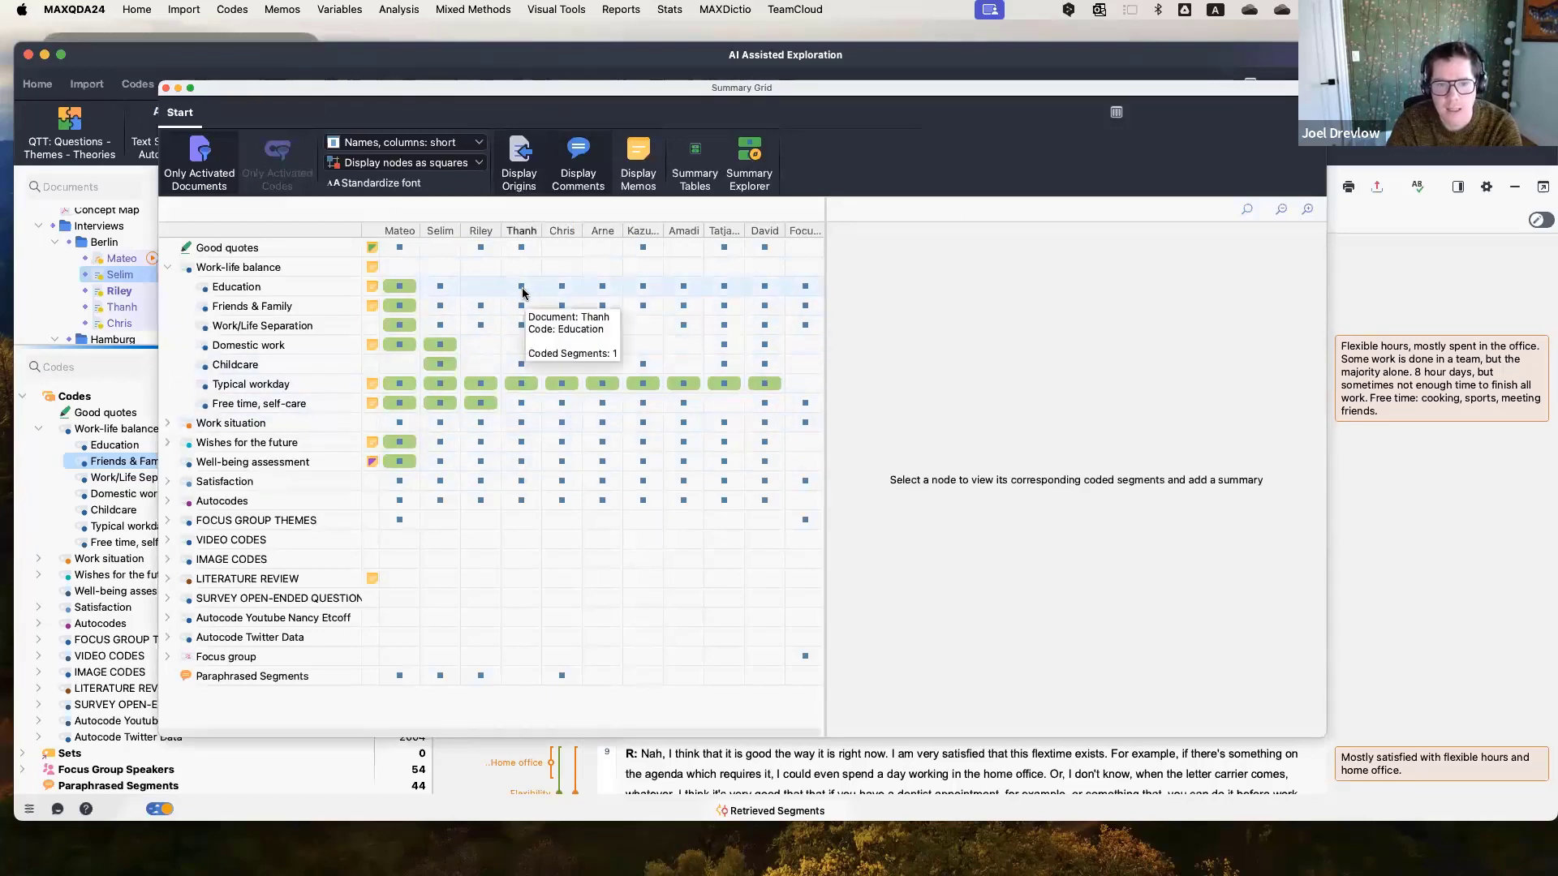
pyautogui.click(522, 288)
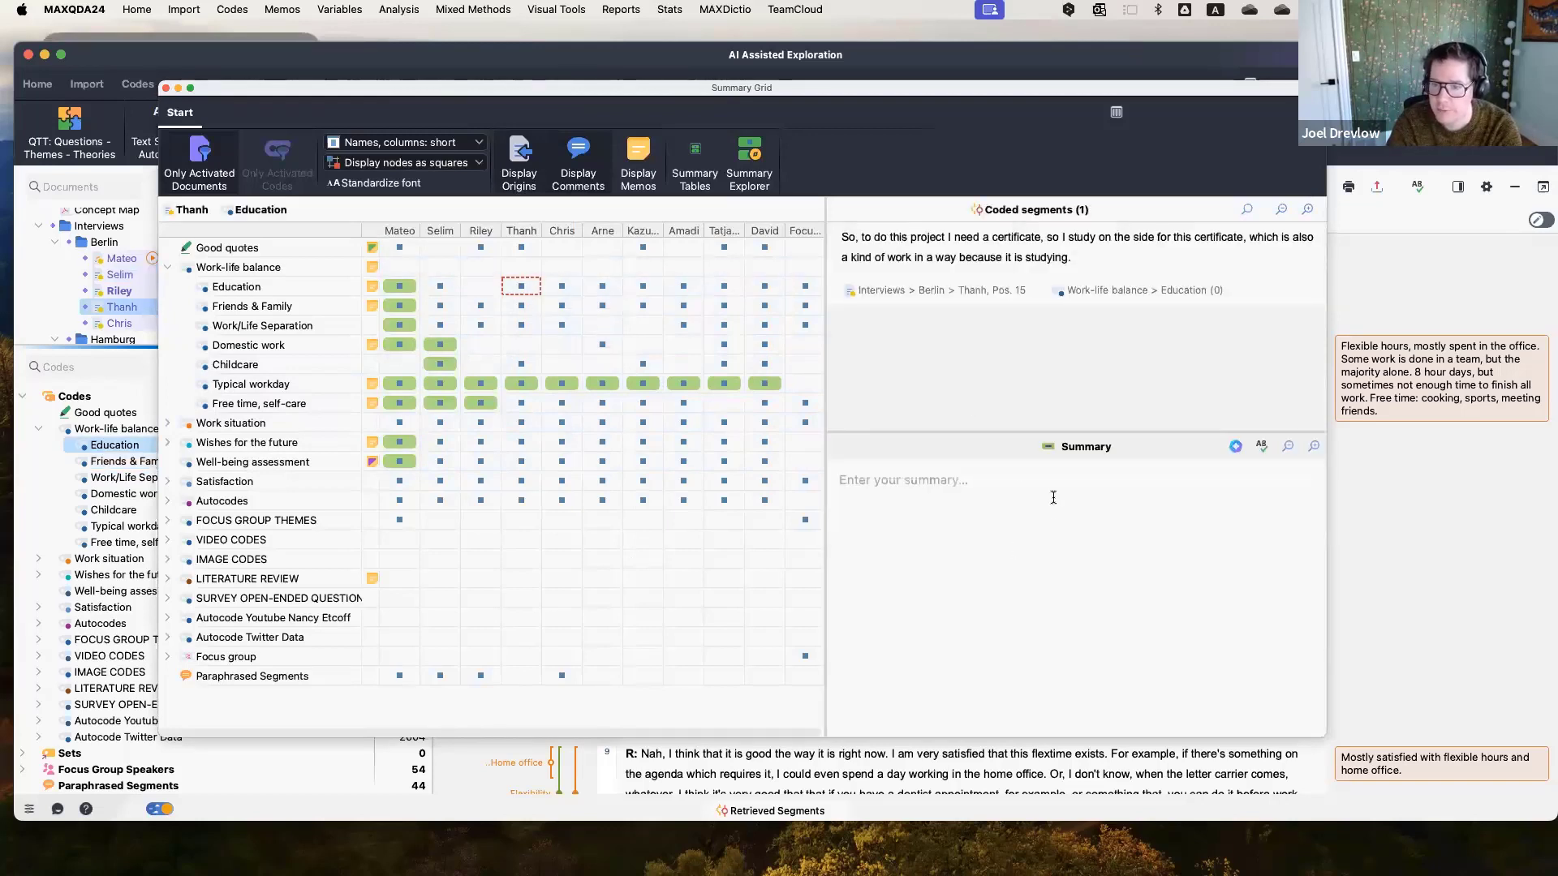
pyautogui.click(561, 306)
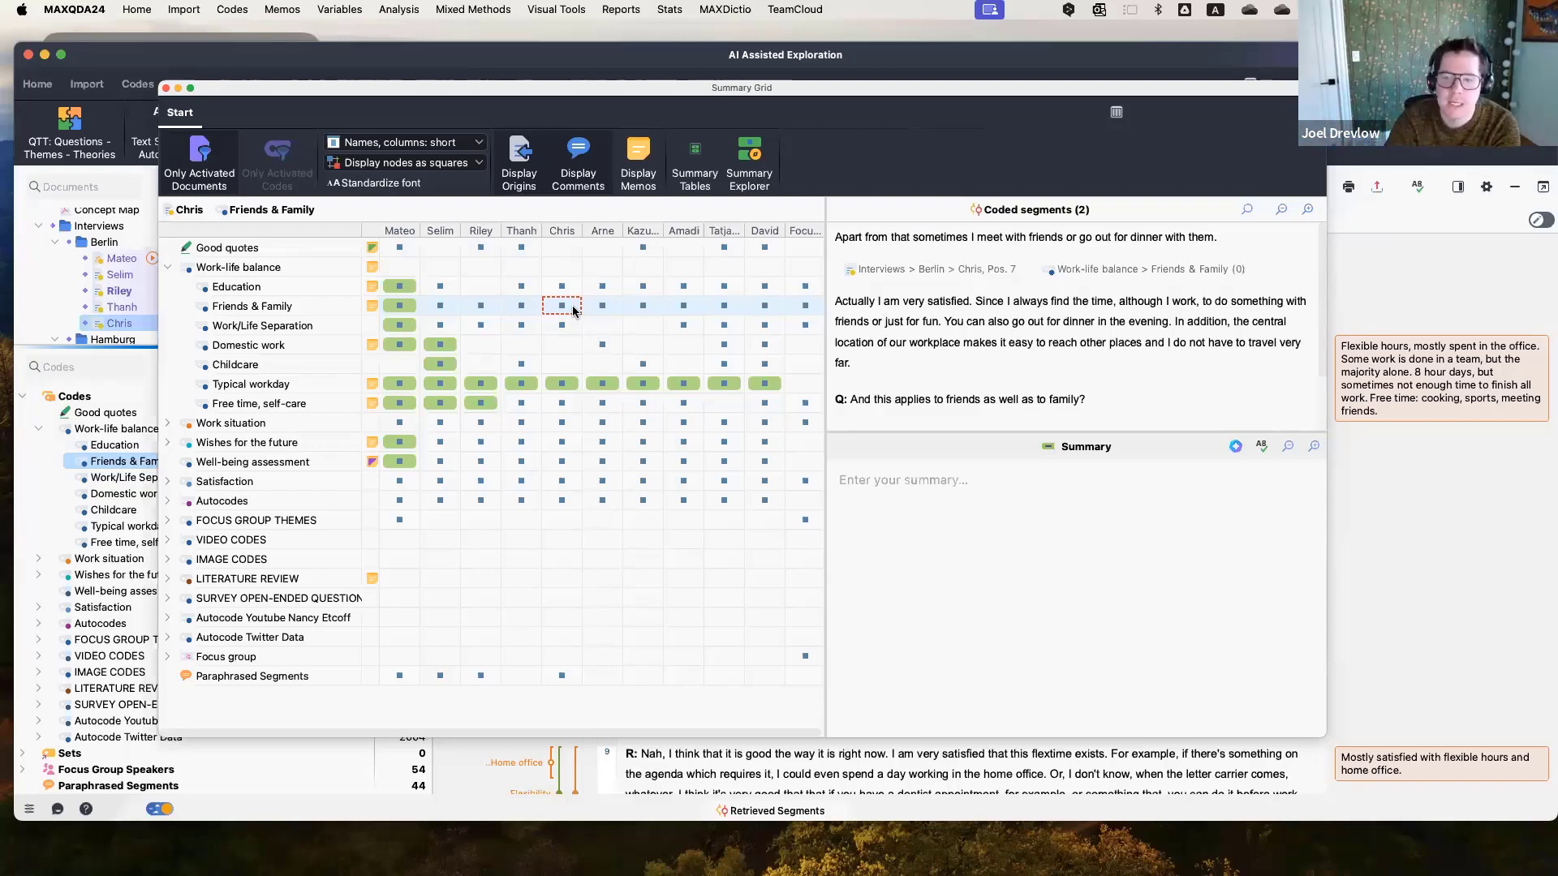
# Open the AI Assist summary options for the Chris–Friends & Family cell, cancel them, and close the Summary Grid.
pyautogui.click(1235, 447)
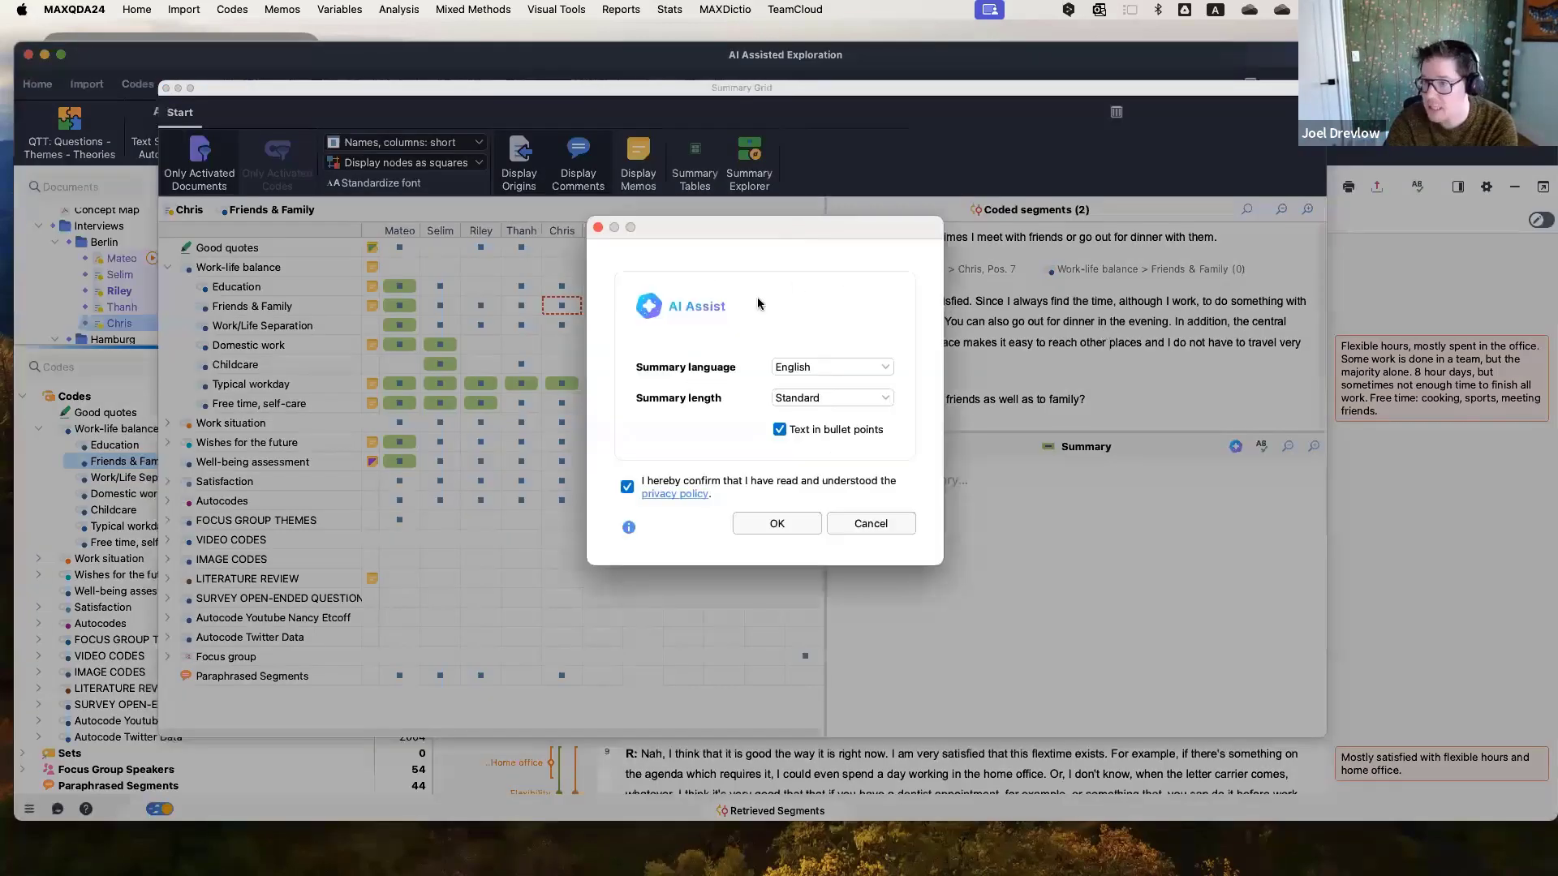
pyautogui.click(866, 525)
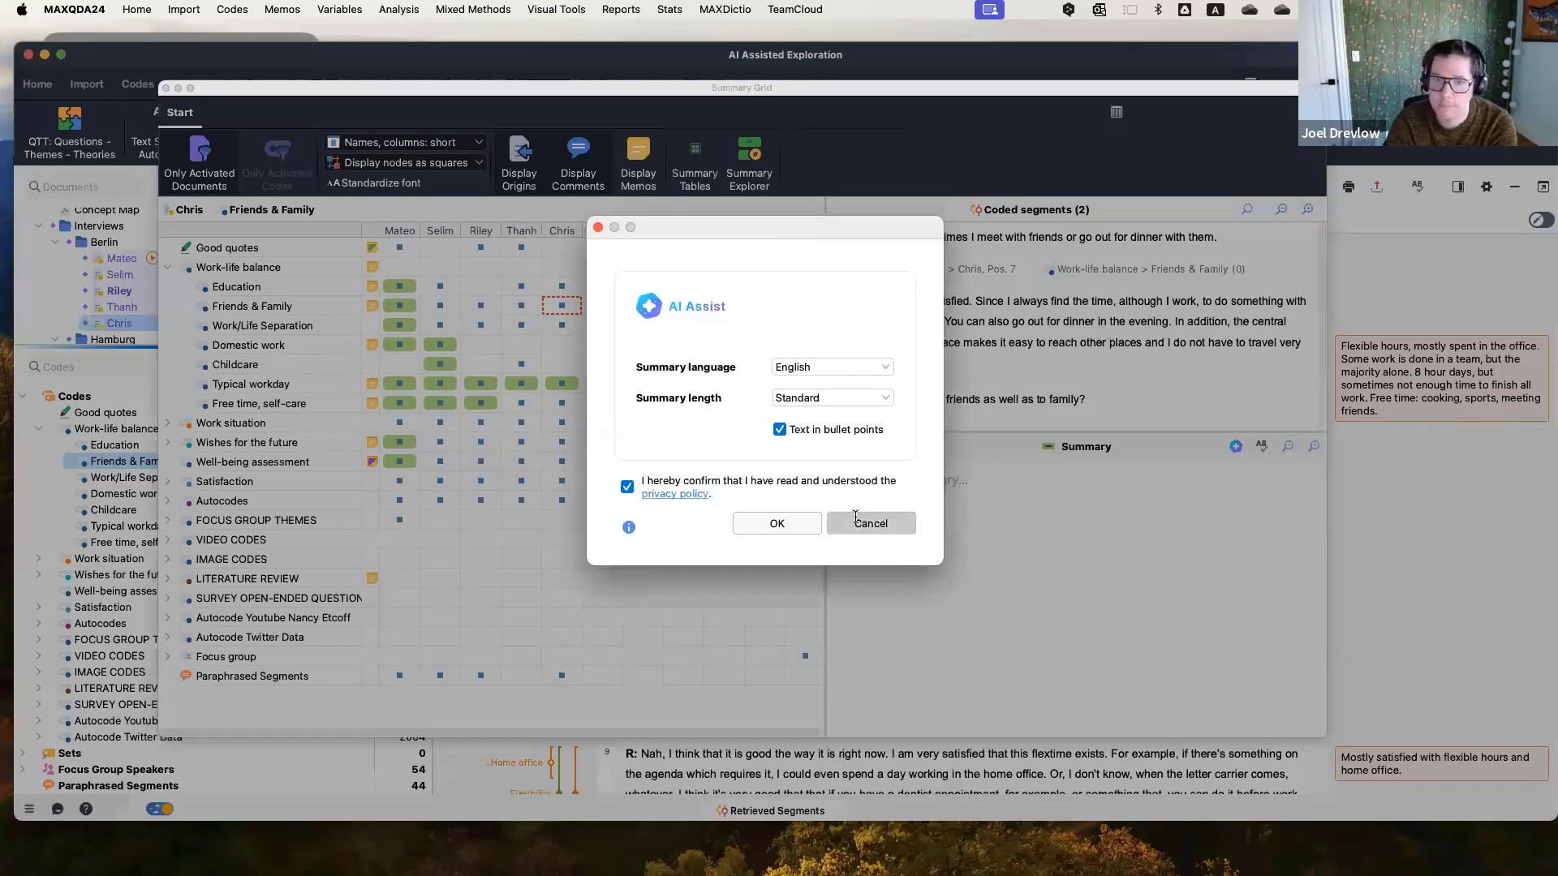
pyautogui.click(166, 87)
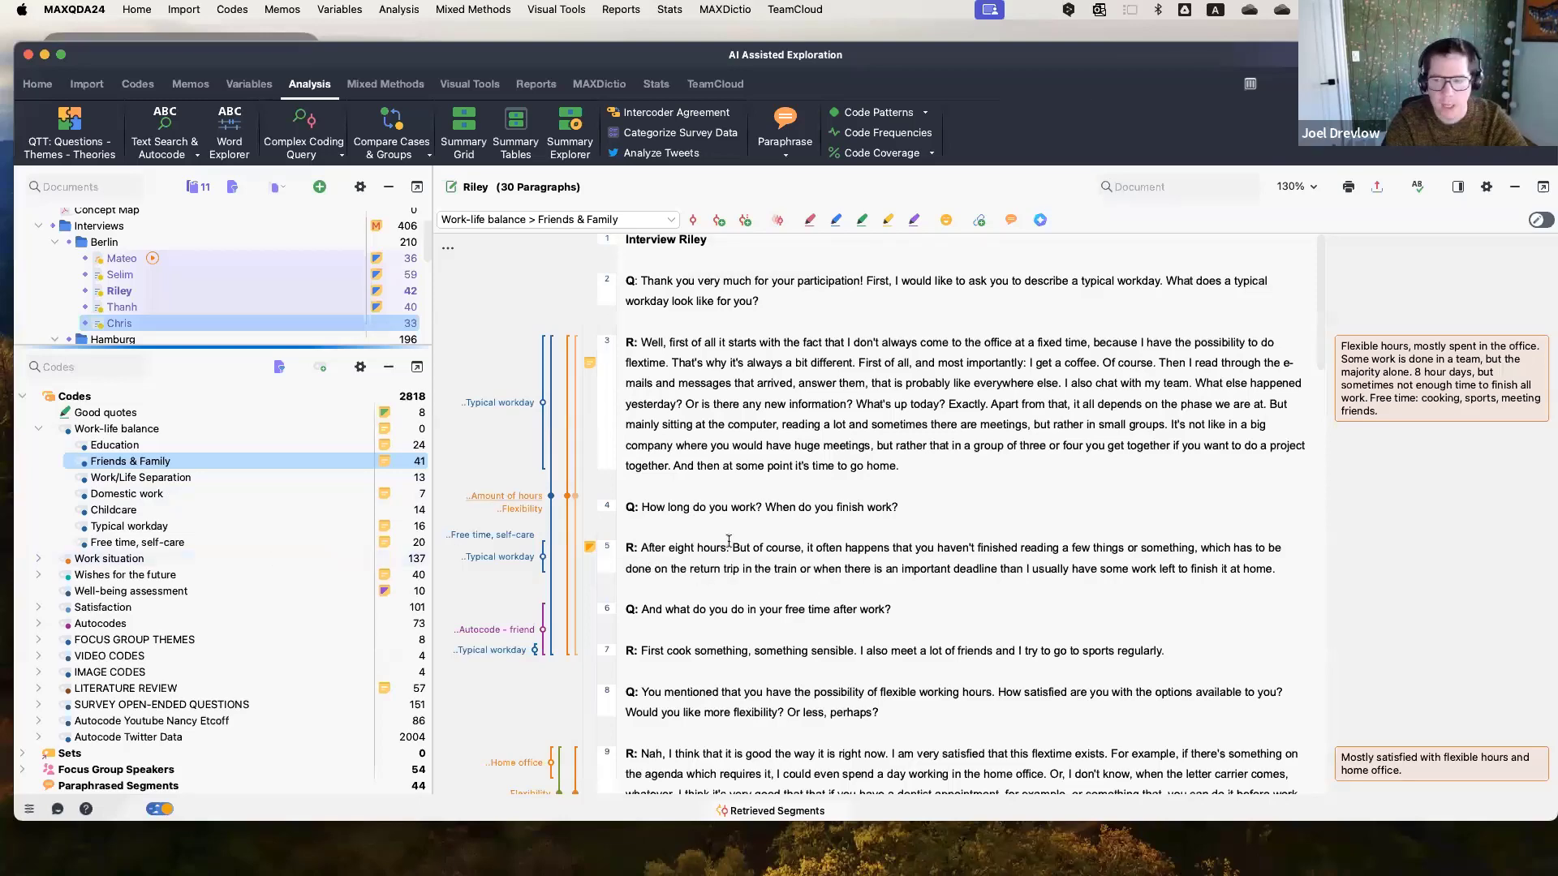
# Scroll through Riley's transcript to review its paraphrase comments.
pyautogui.moveTo(1434, 397)
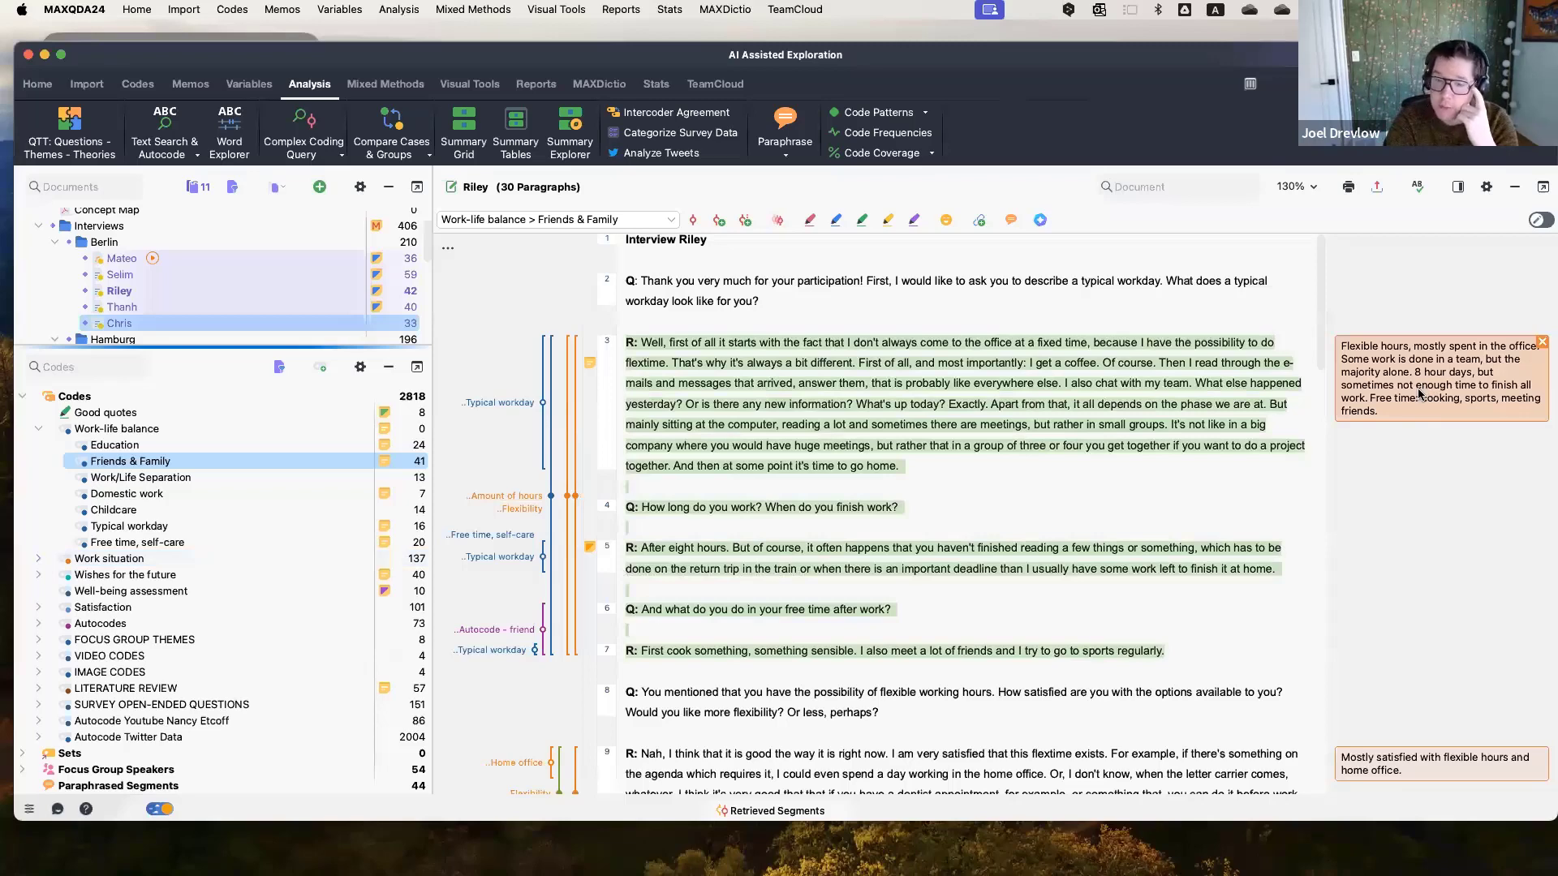
pyautogui.scroll(-2, 1394, 392)
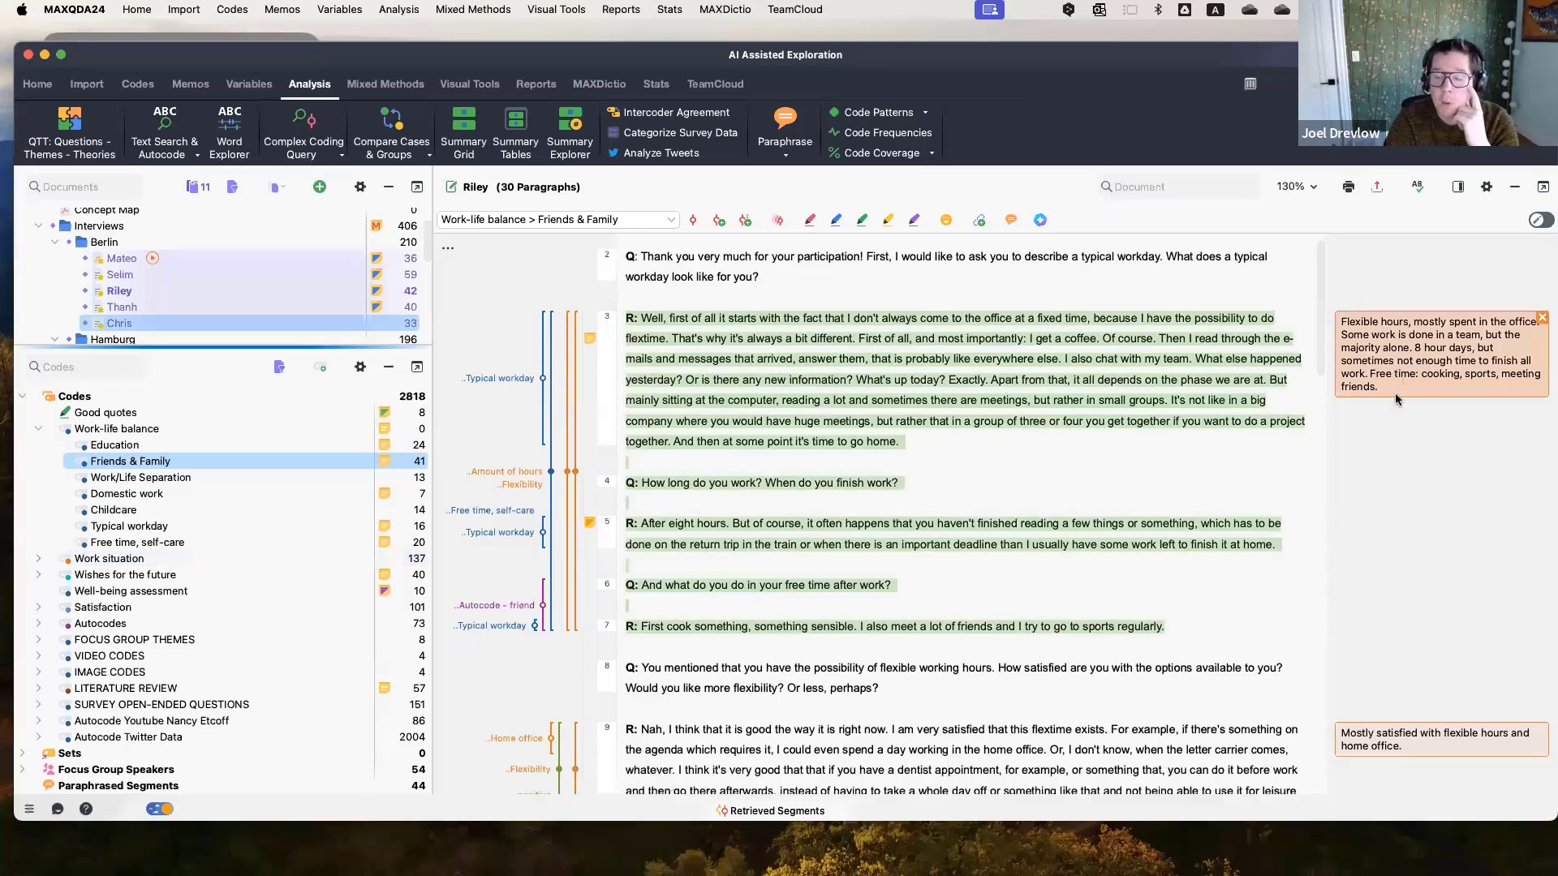
pyautogui.scroll(-7, 1396, 399)
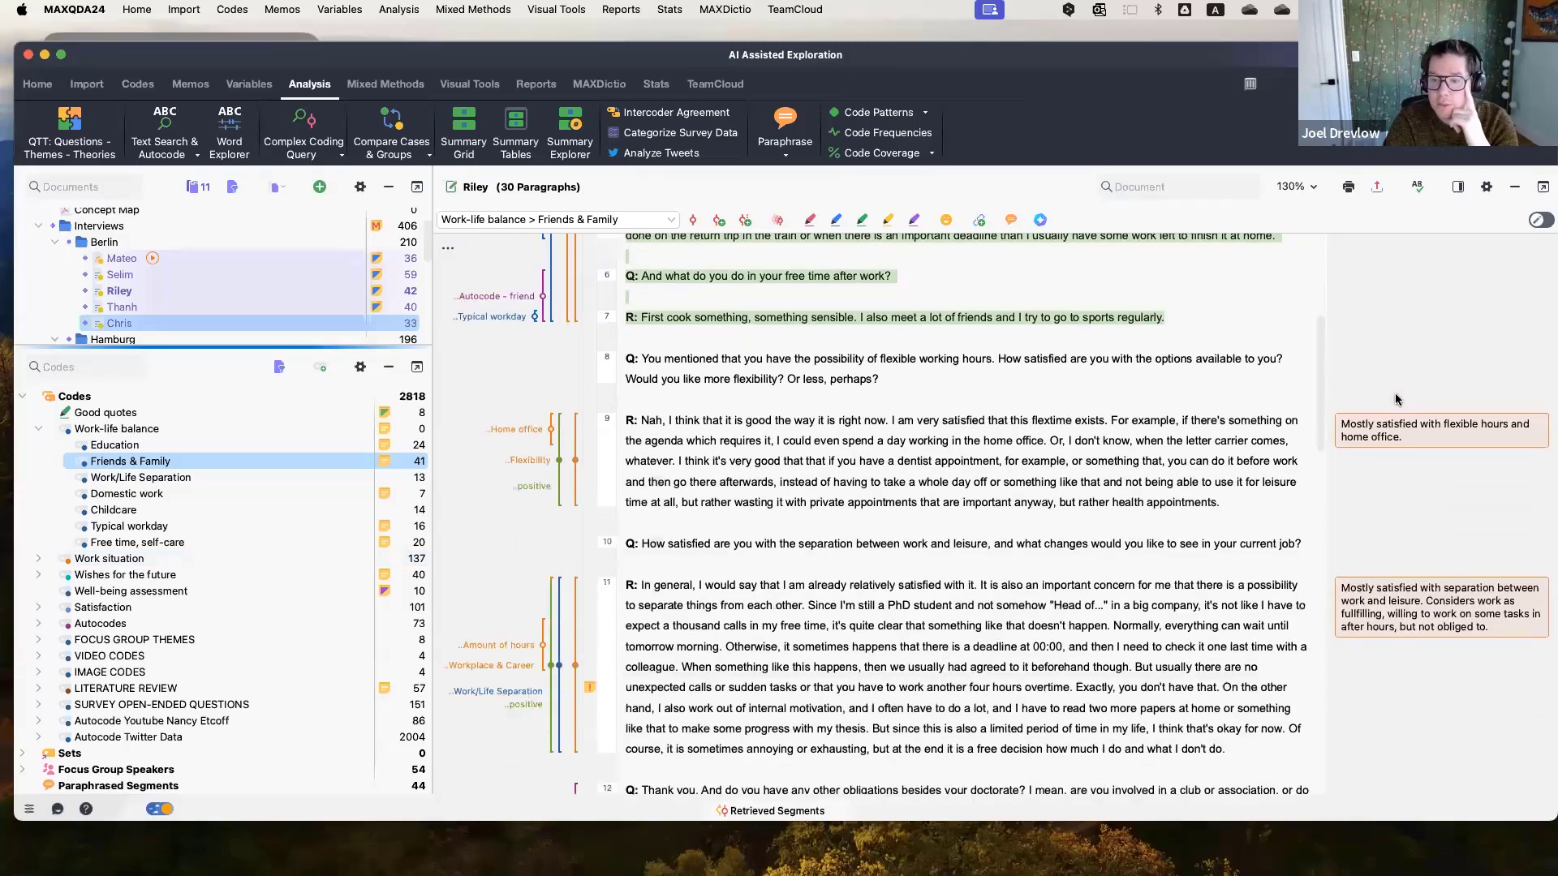
pyautogui.scroll(-1, 1396, 399)
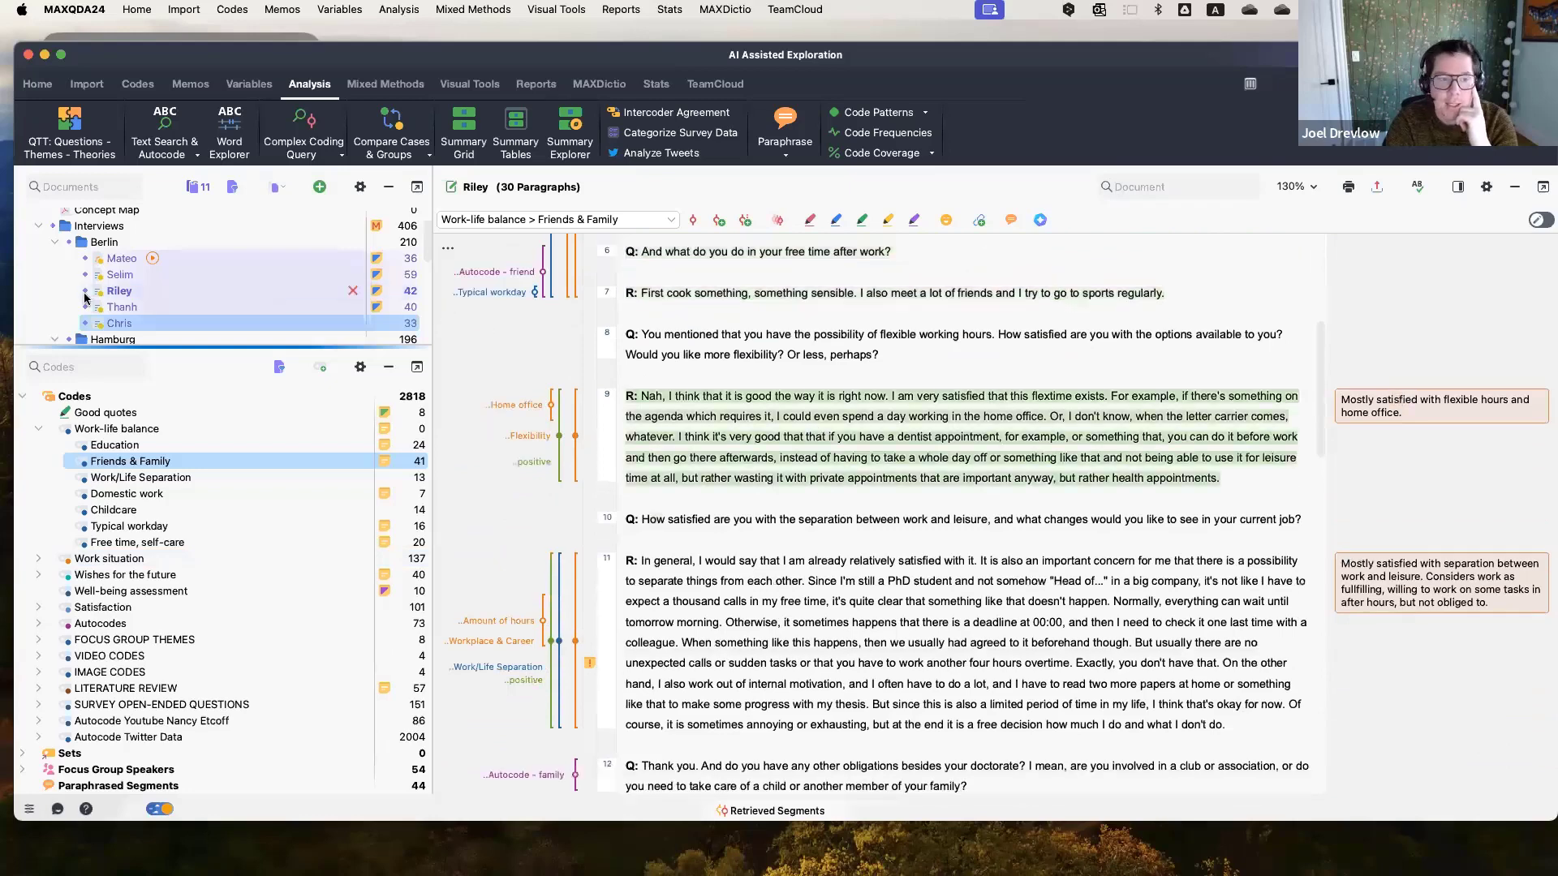
# Open Thanh's interview in the document browser.
pyautogui.click(175, 311)
pyautogui.doubleClick(176, 315)
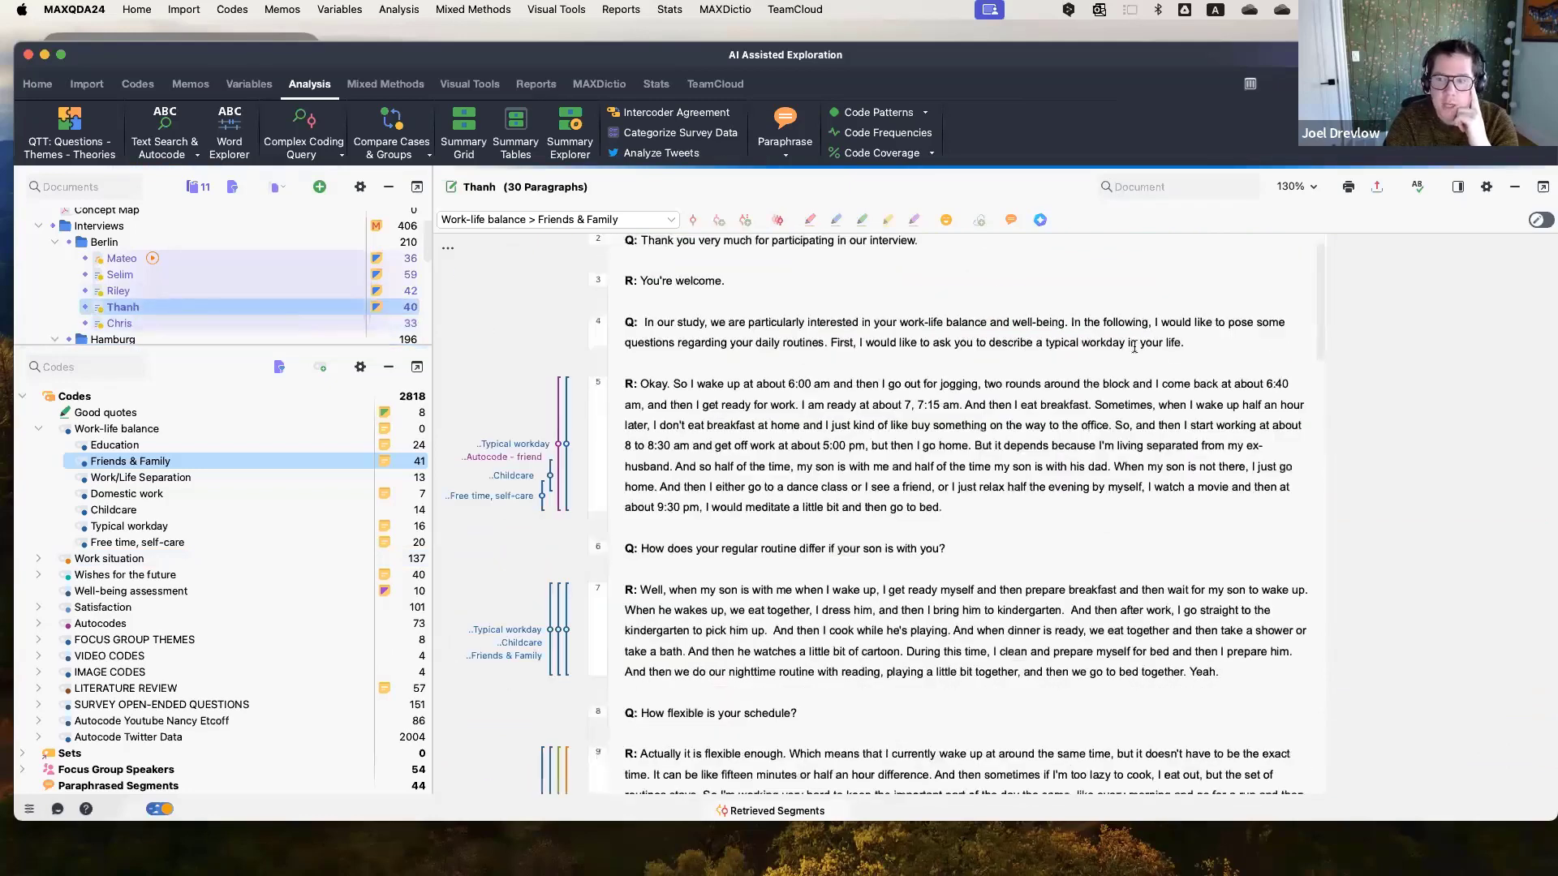
pyautogui.scroll(2, 1332, 399)
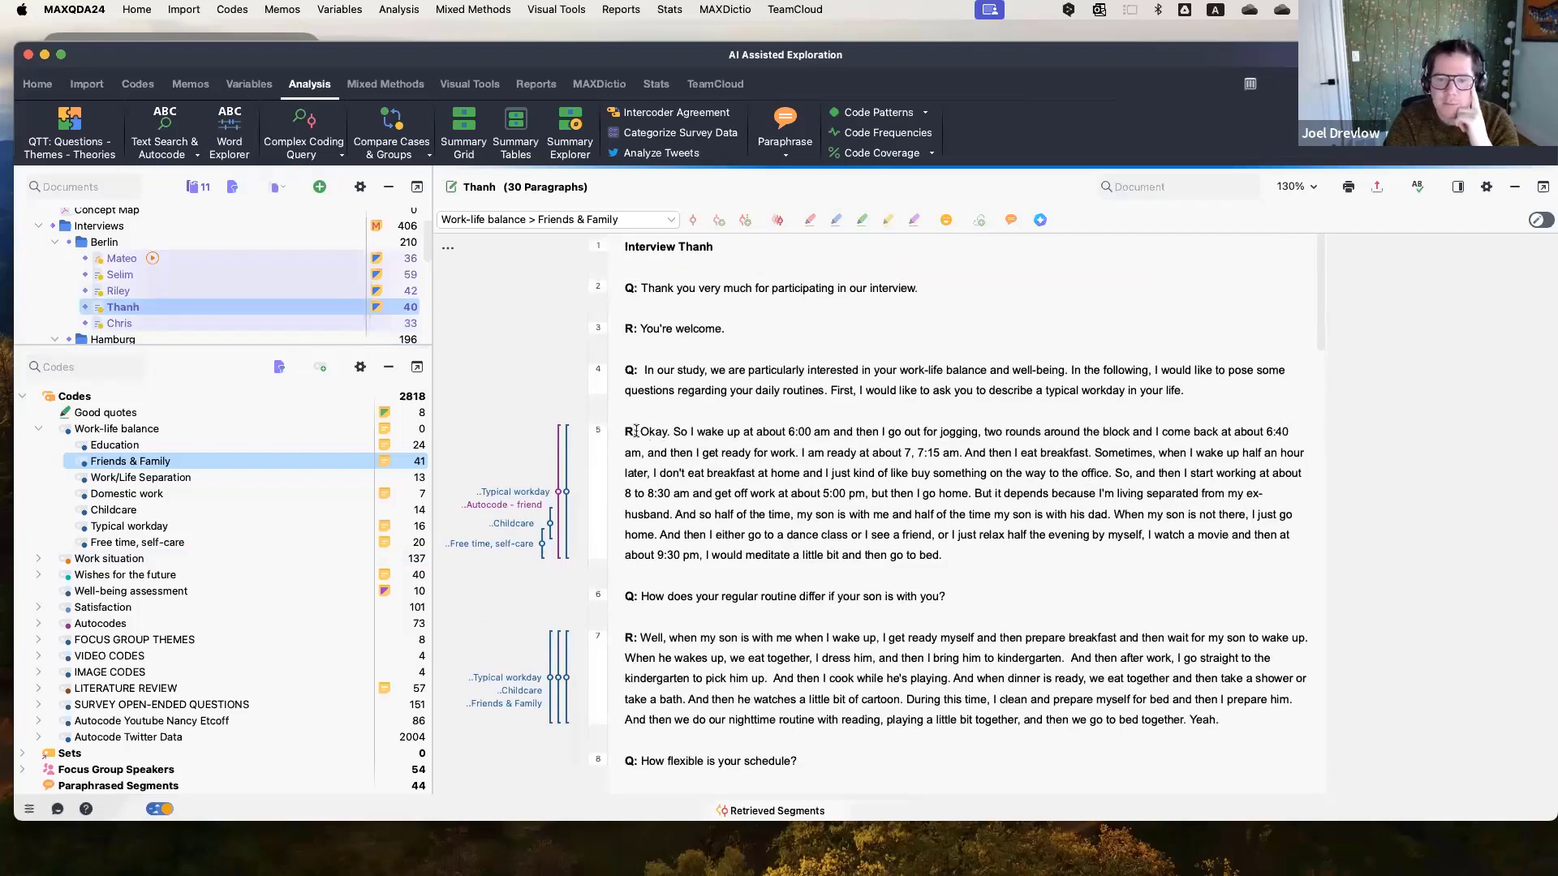
# Summarize paragraph 5 of Thanh's interview with AI Assist, using Shorter length without bullet points.
pyautogui.moveTo(641, 432); pyautogui.dragTo(940, 557)
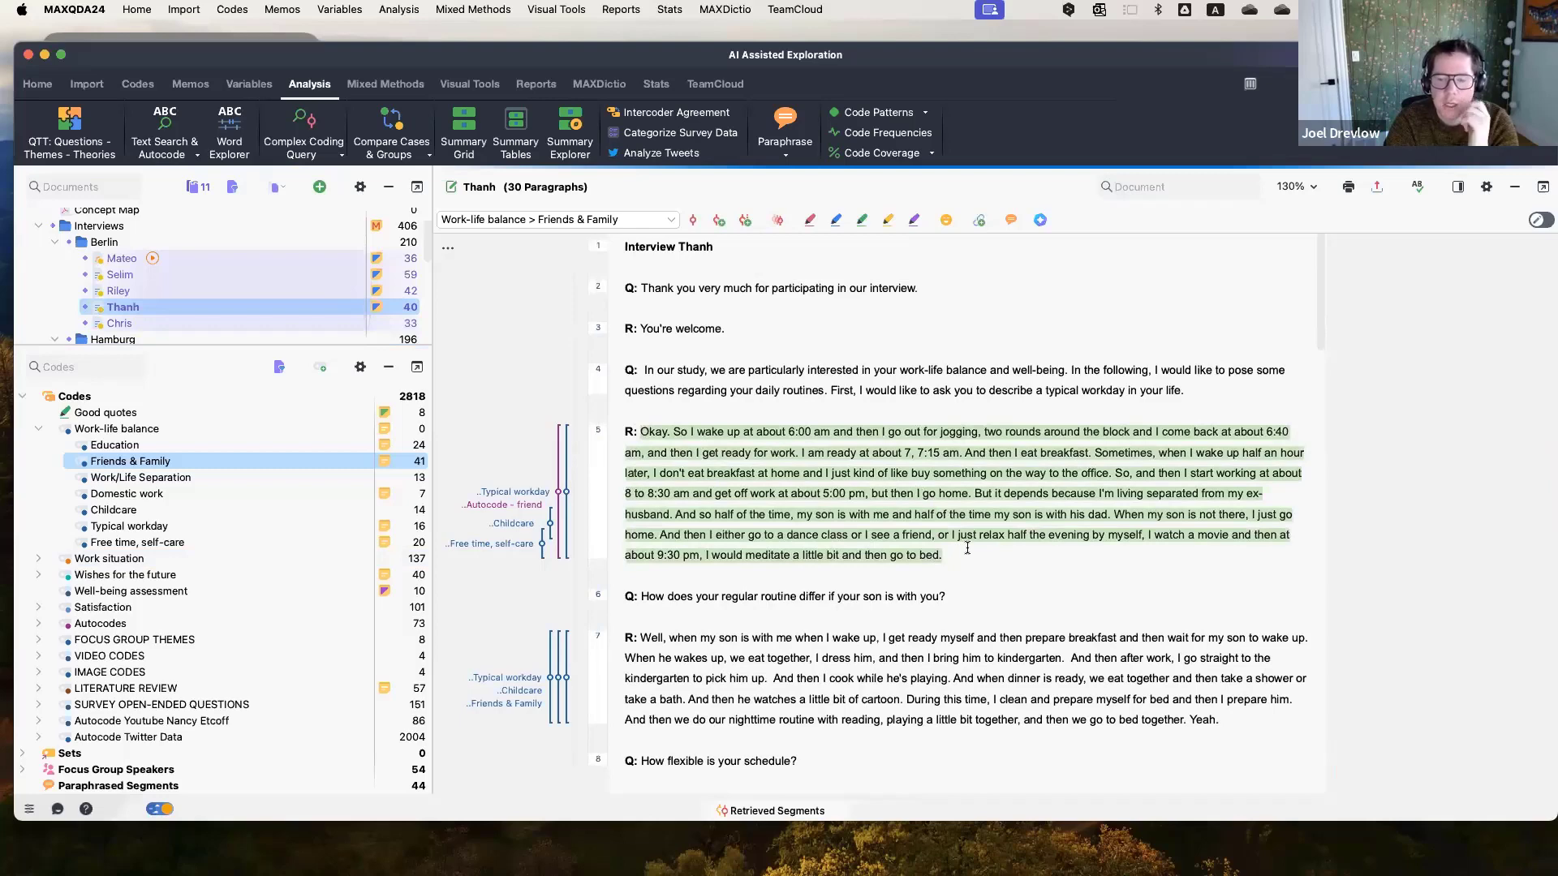
pyautogui.rightClick(883, 477)
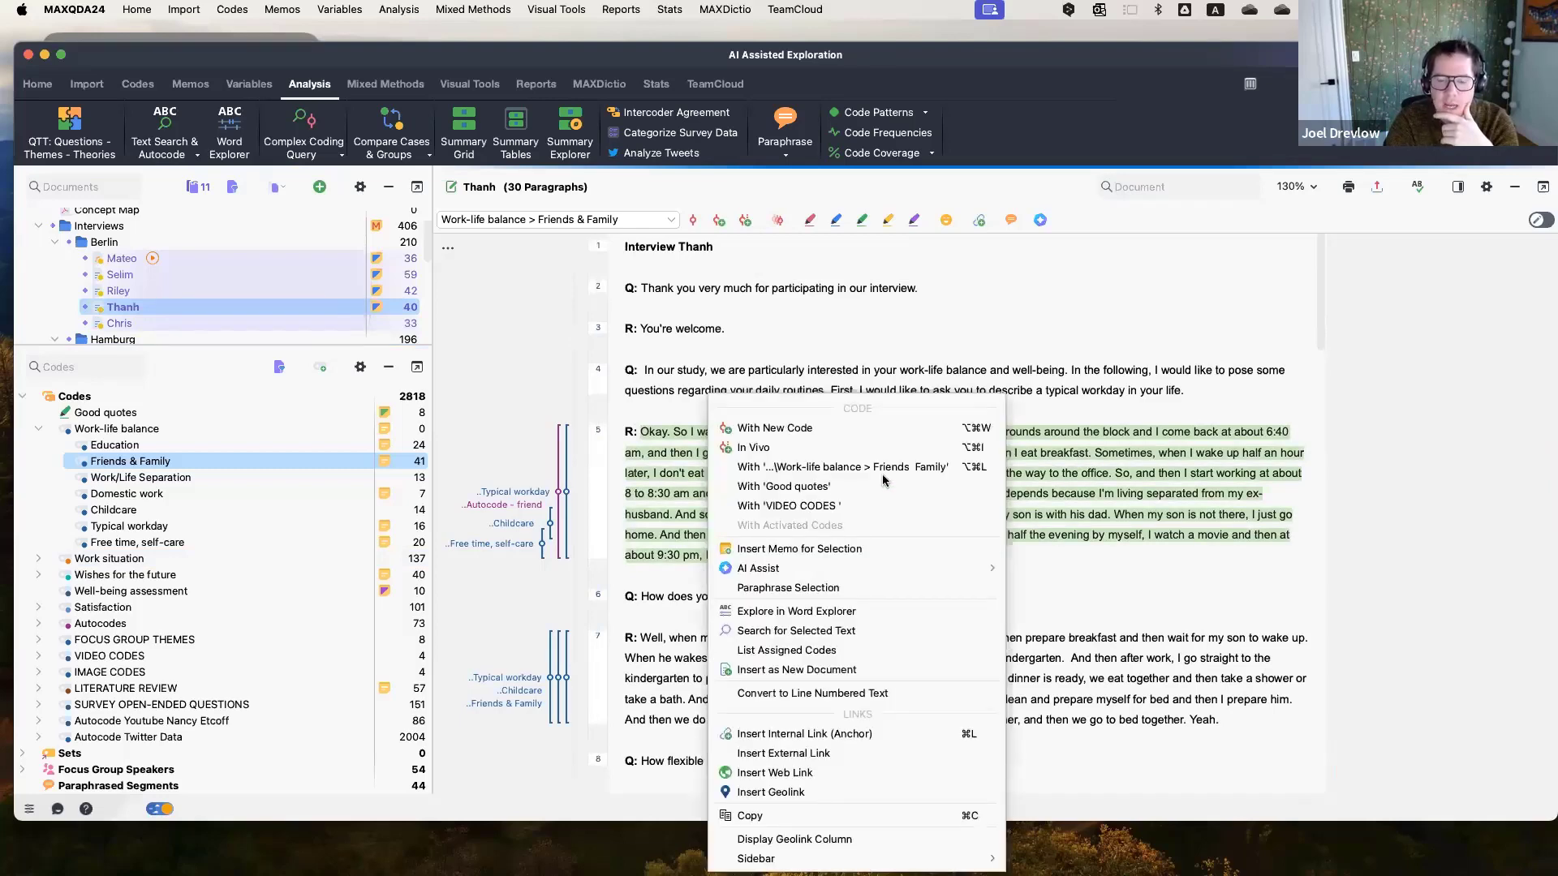
pyautogui.moveTo(904, 567)
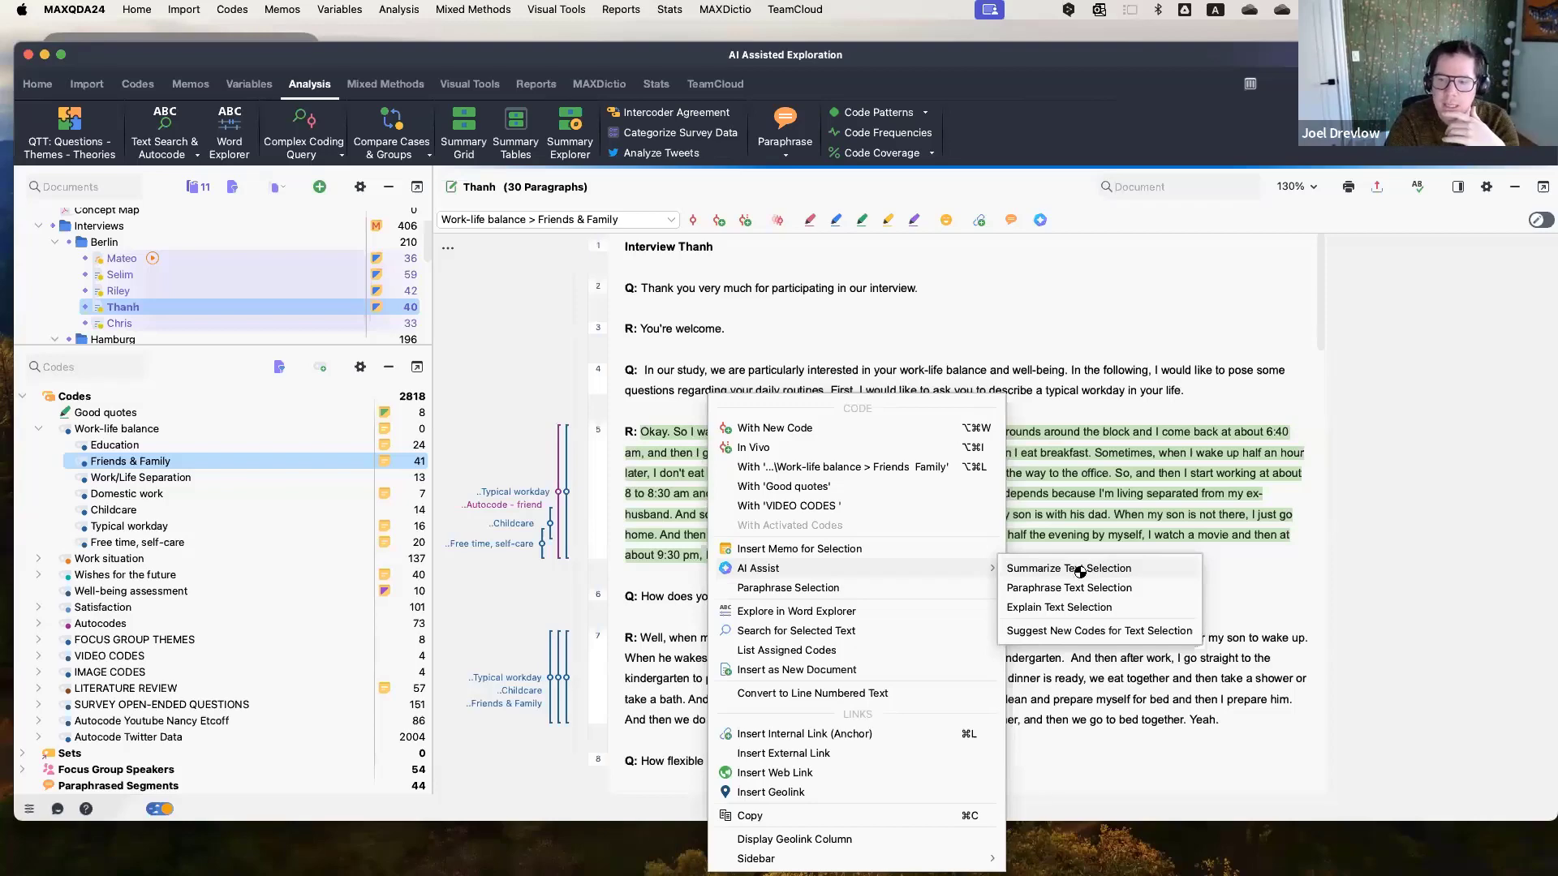
pyautogui.click(1074, 568)
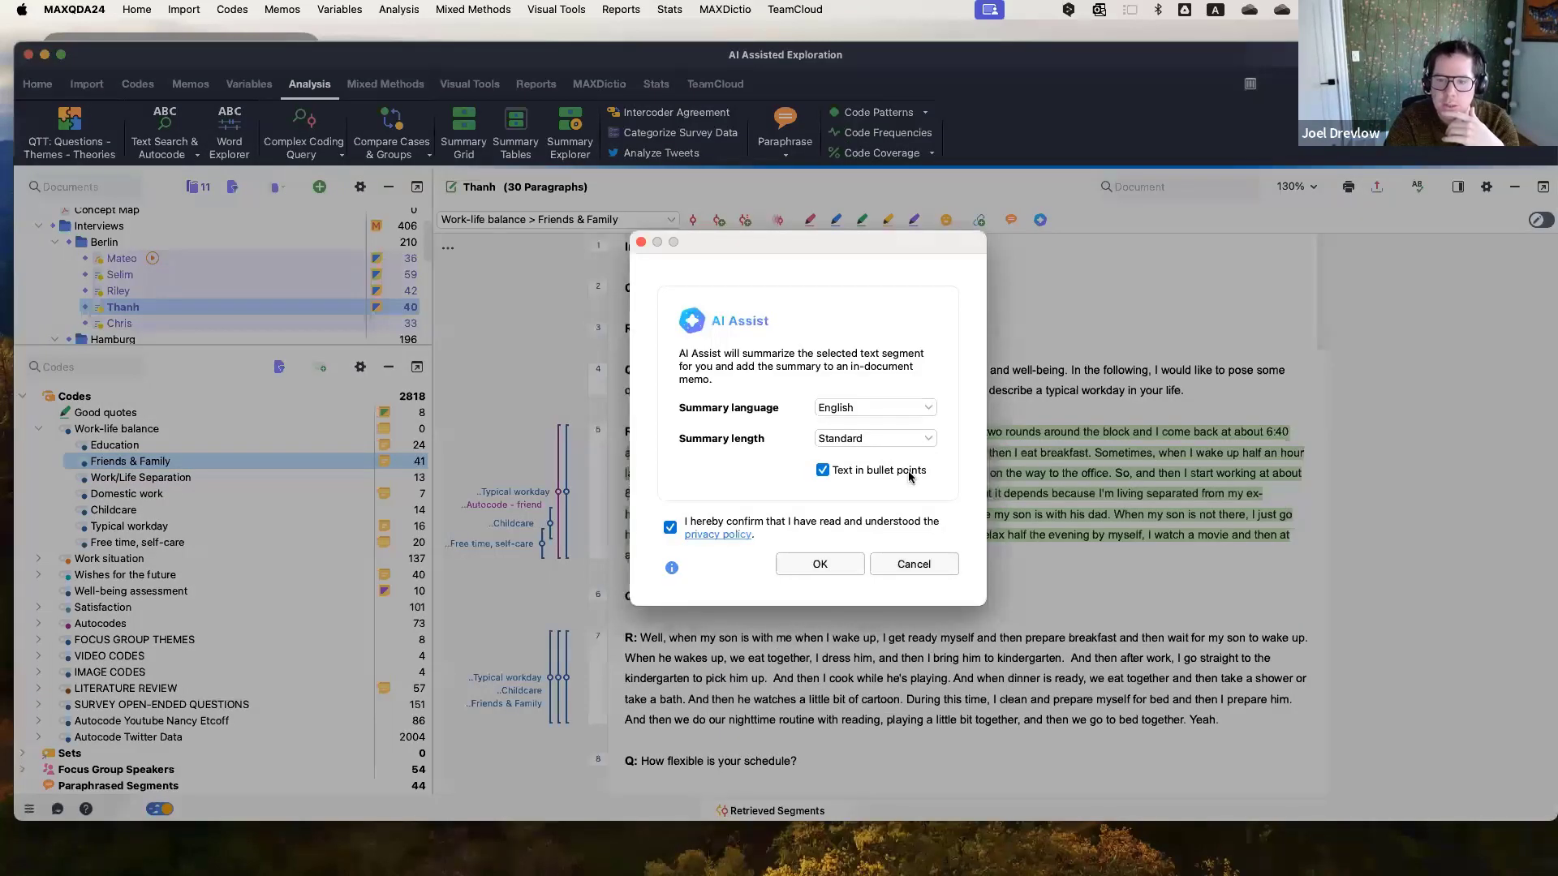
pyautogui.click(924, 440)
pyautogui.click(843, 459)
pyautogui.click(823, 470)
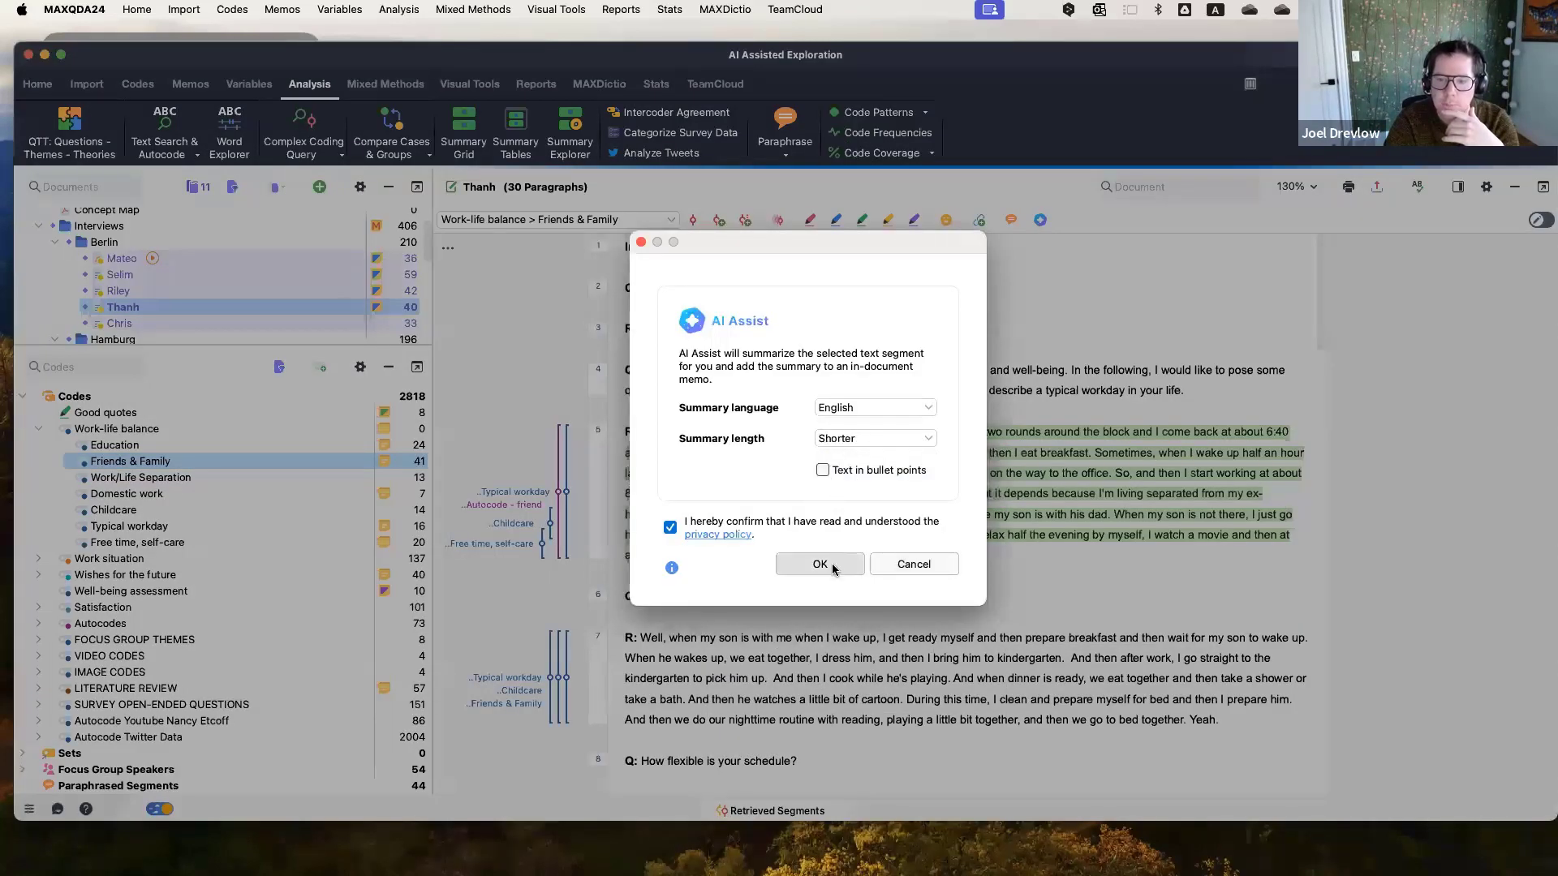
pyautogui.click(833, 563)
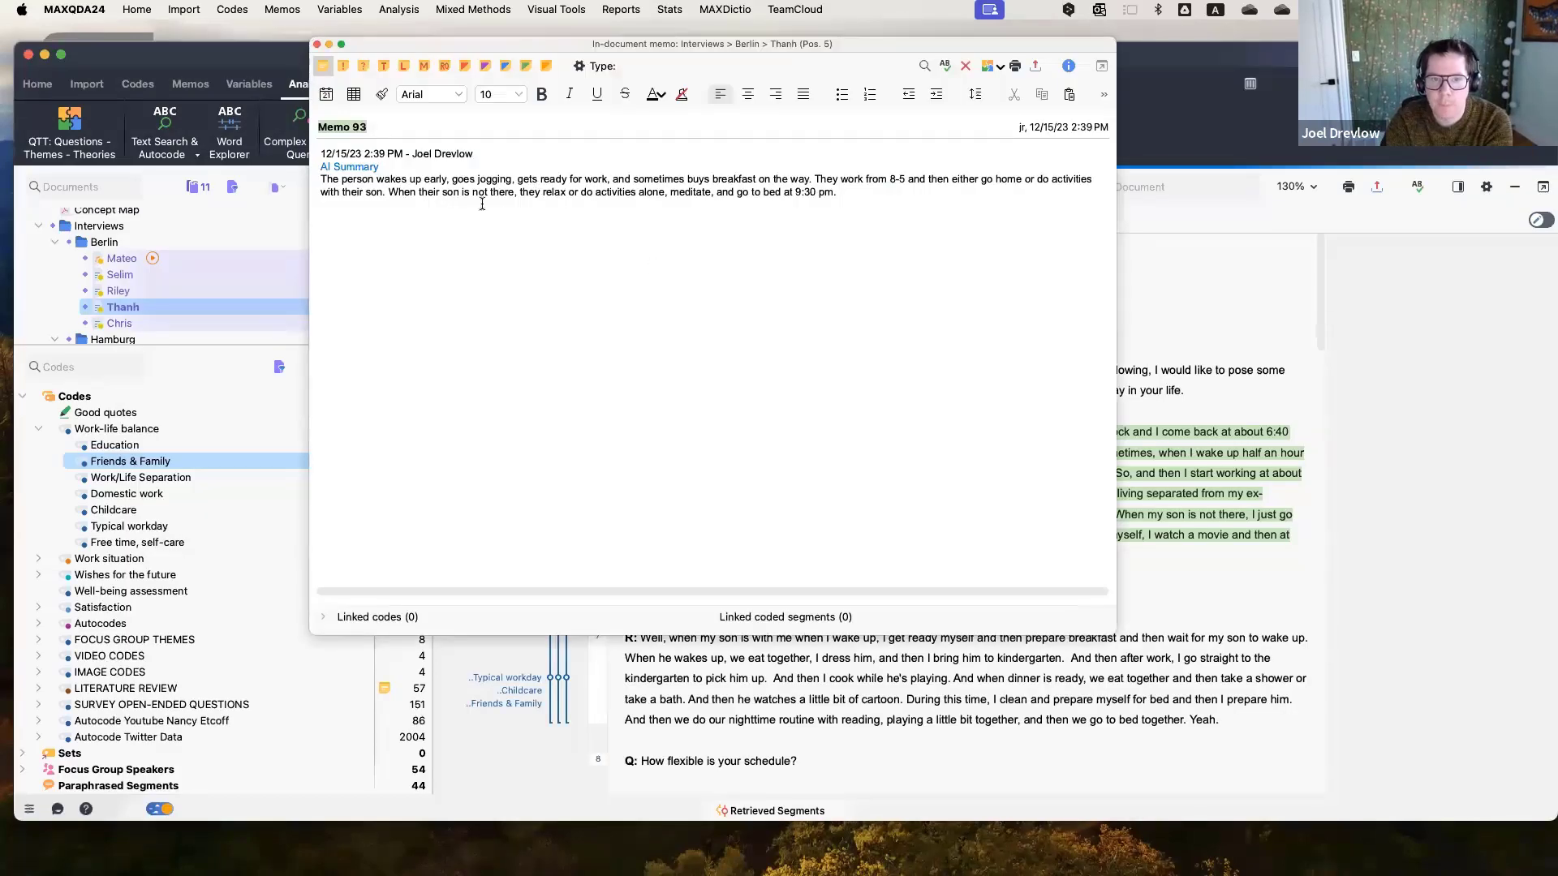
# Highlight the AI summary text in the in-document memo and close the memo.
pyautogui.moveTo(320, 179); pyautogui.dragTo(907, 223)
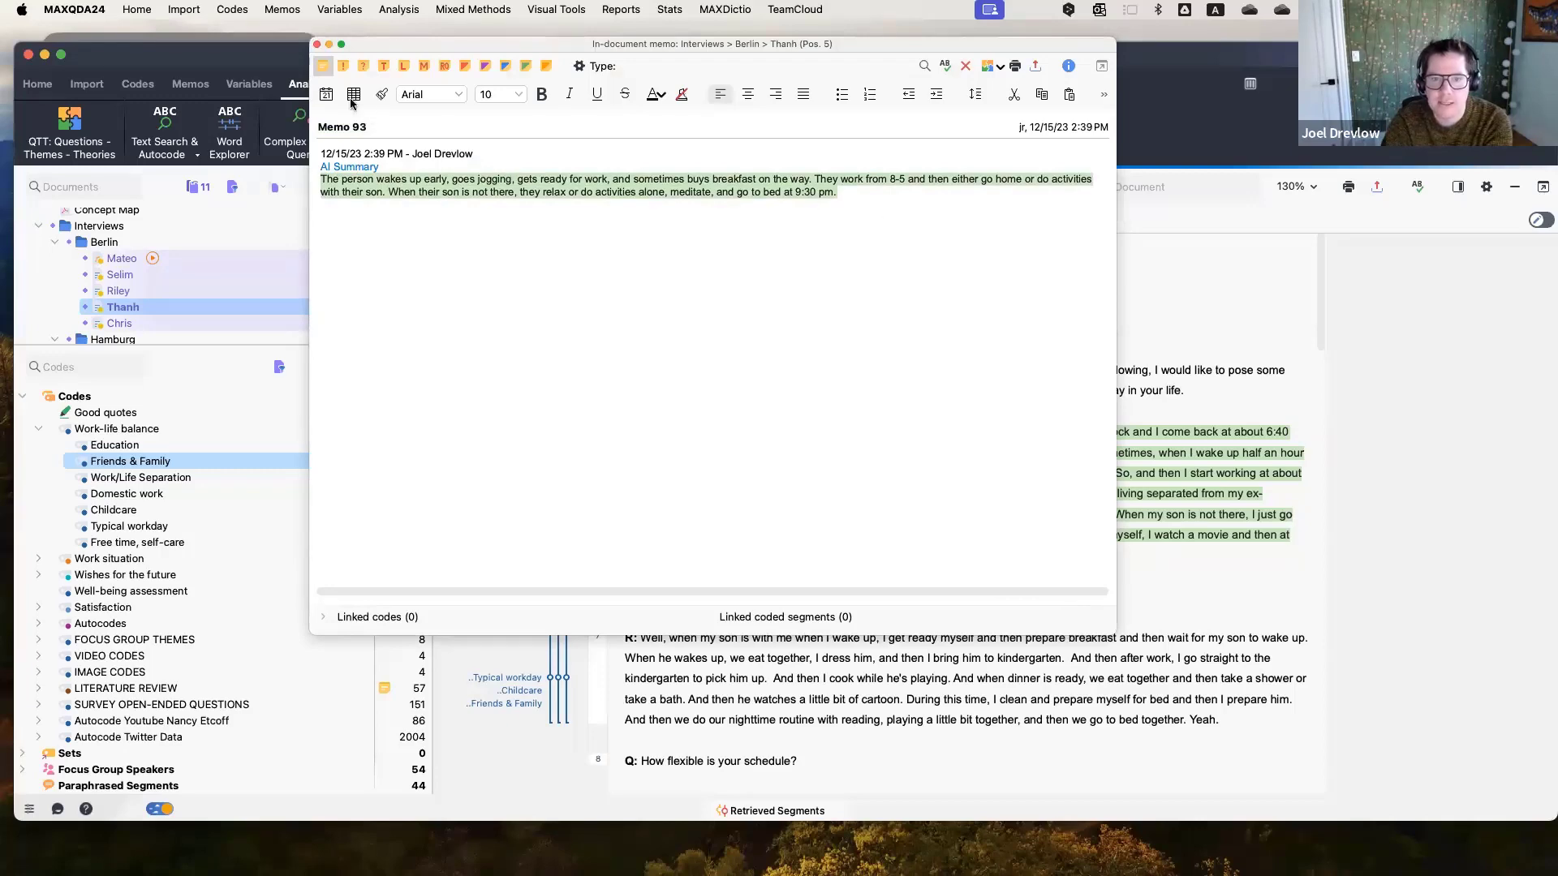
pyautogui.click(317, 43)
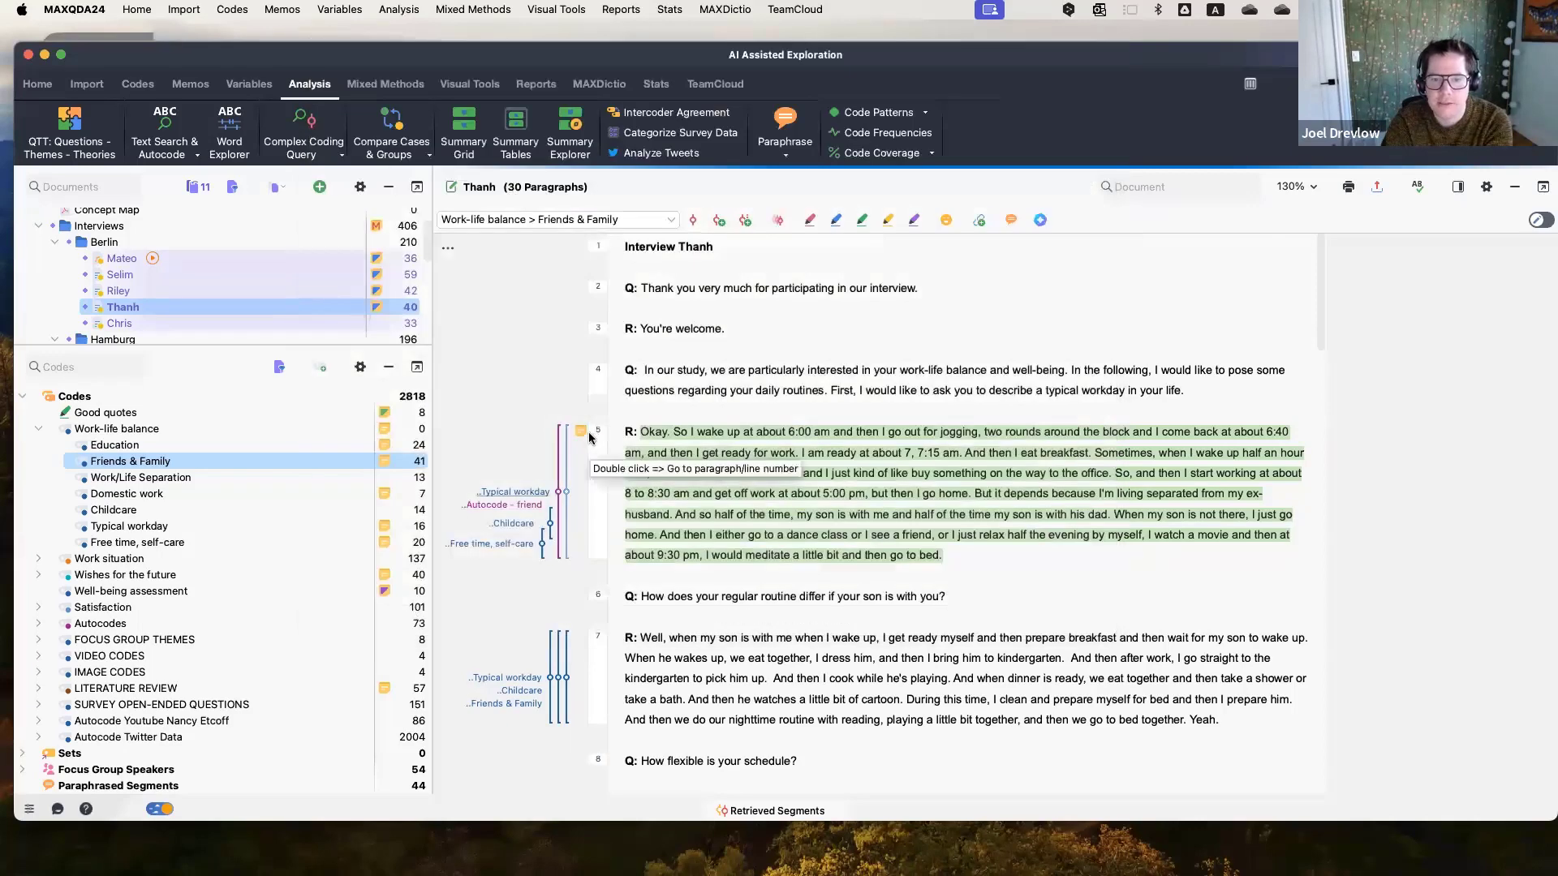
# Paraphrase the selected paragraph 5 with AI Assist and accept the generated paraphrase.
pyautogui.moveTo(584, 436)
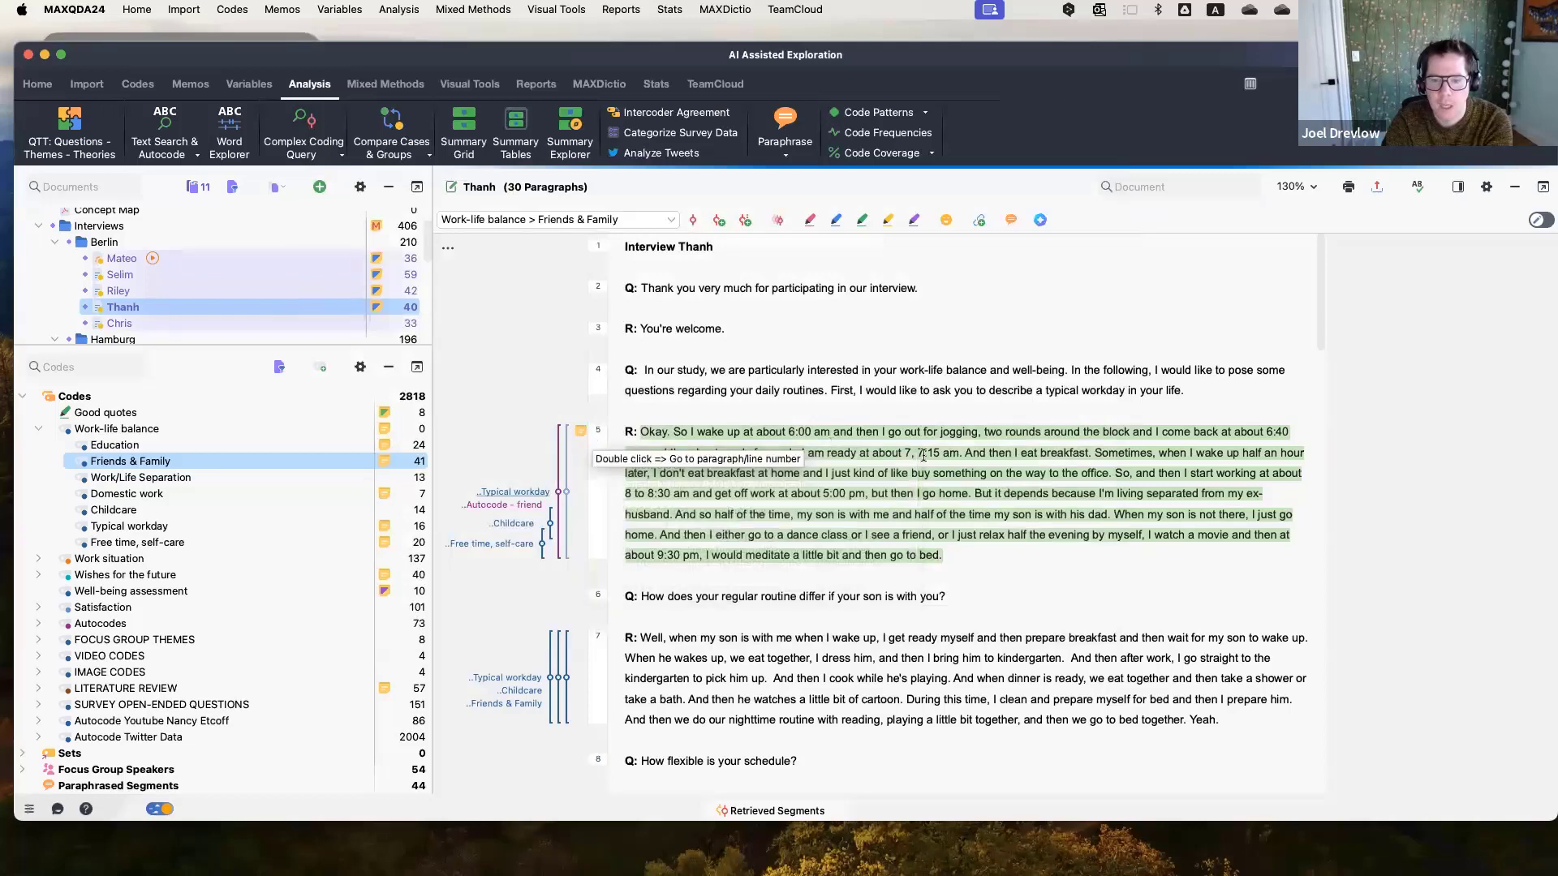
pyautogui.rightClick(925, 459)
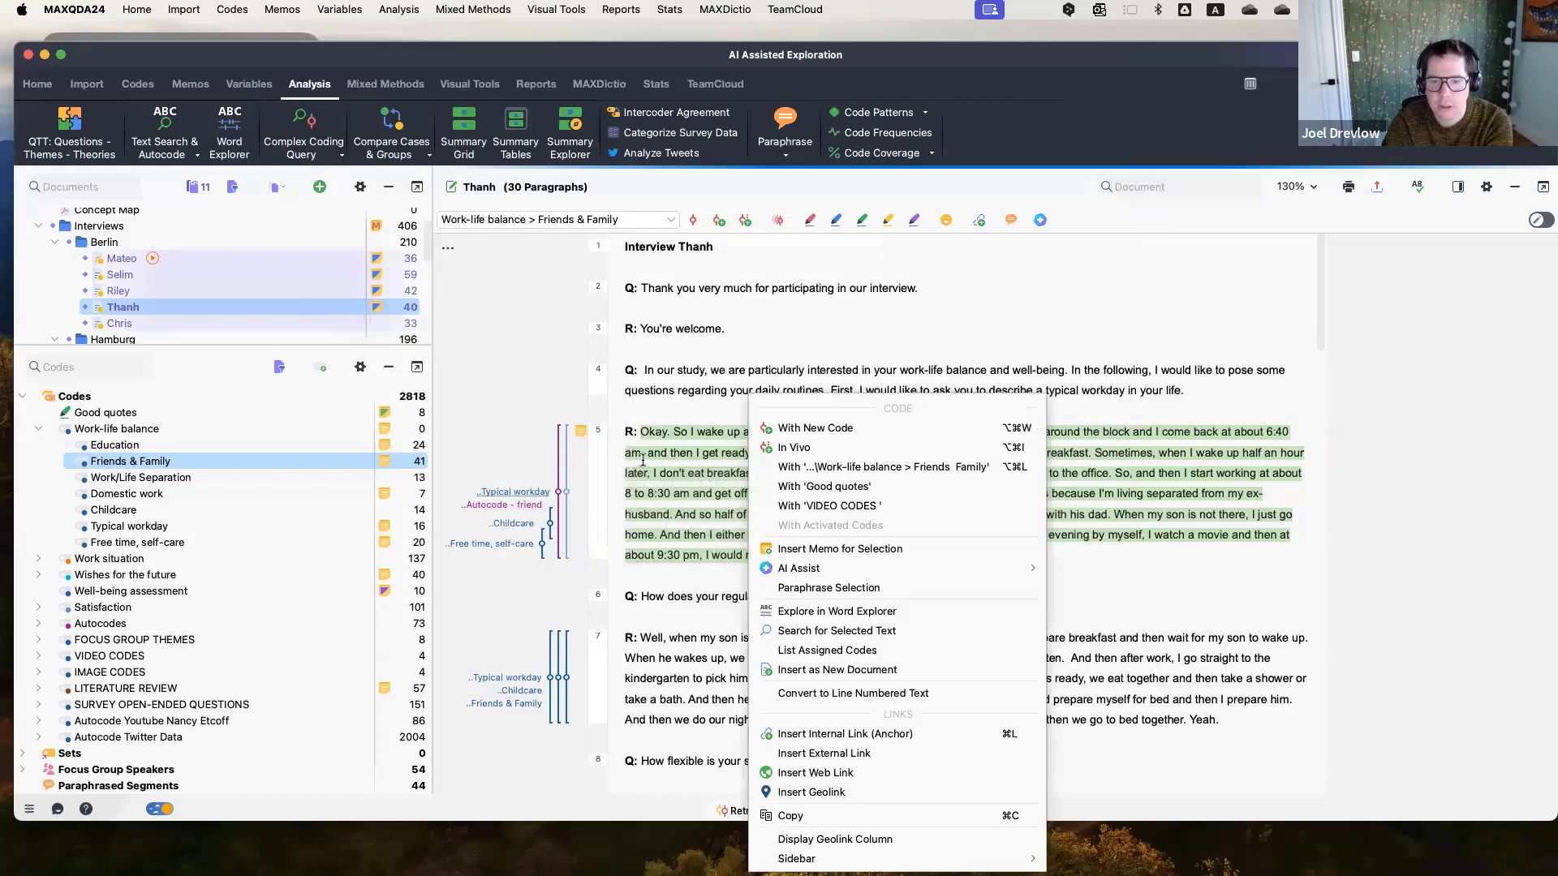
pyautogui.moveTo(854, 573)
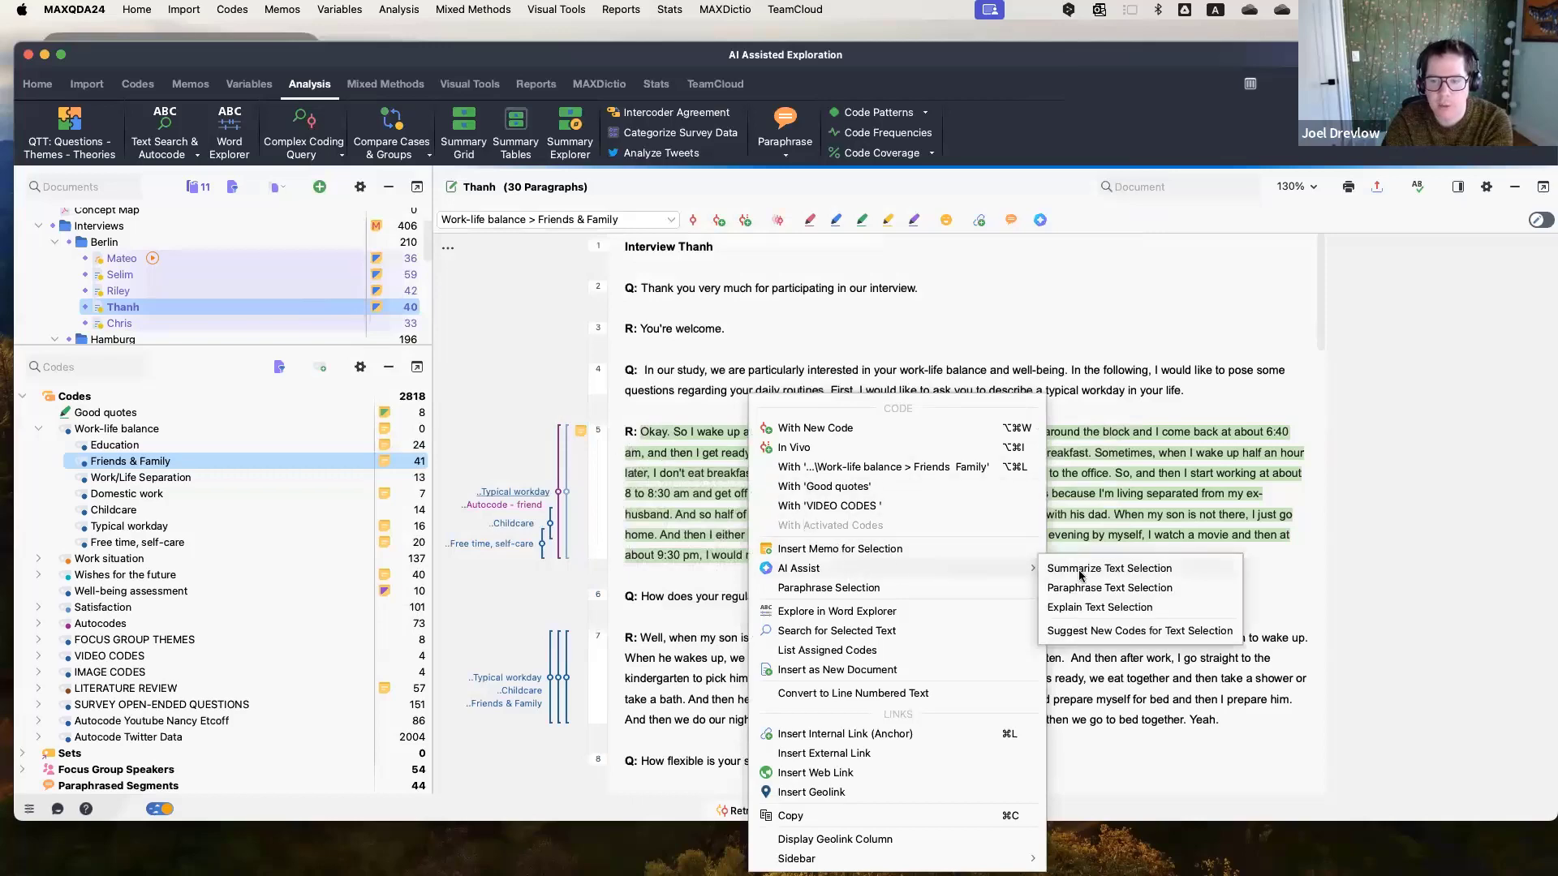
pyautogui.click(1163, 587)
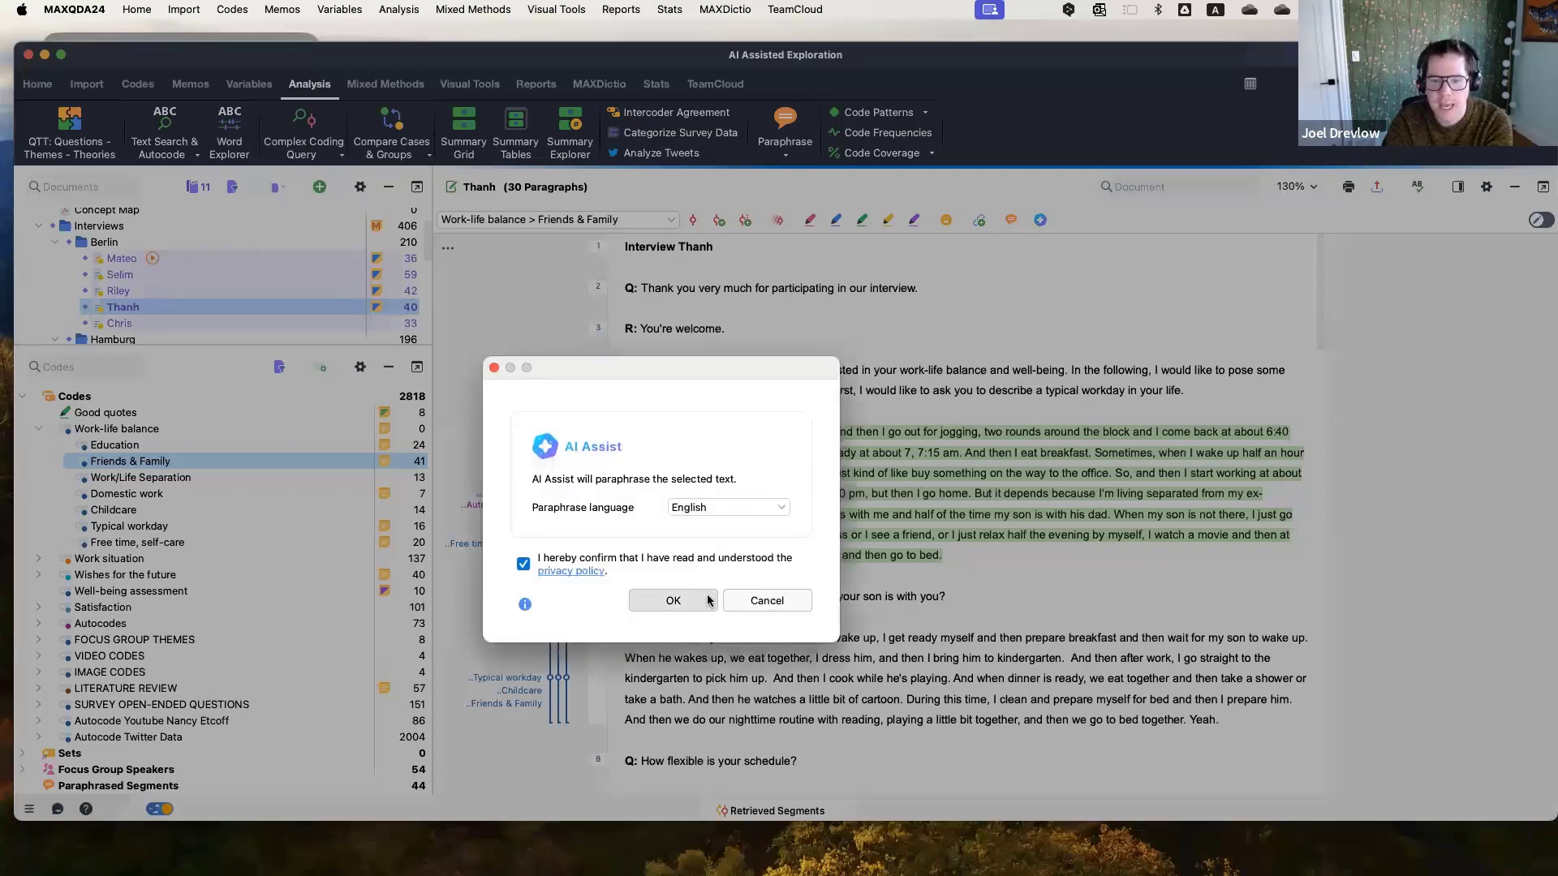
pyautogui.click(708, 600)
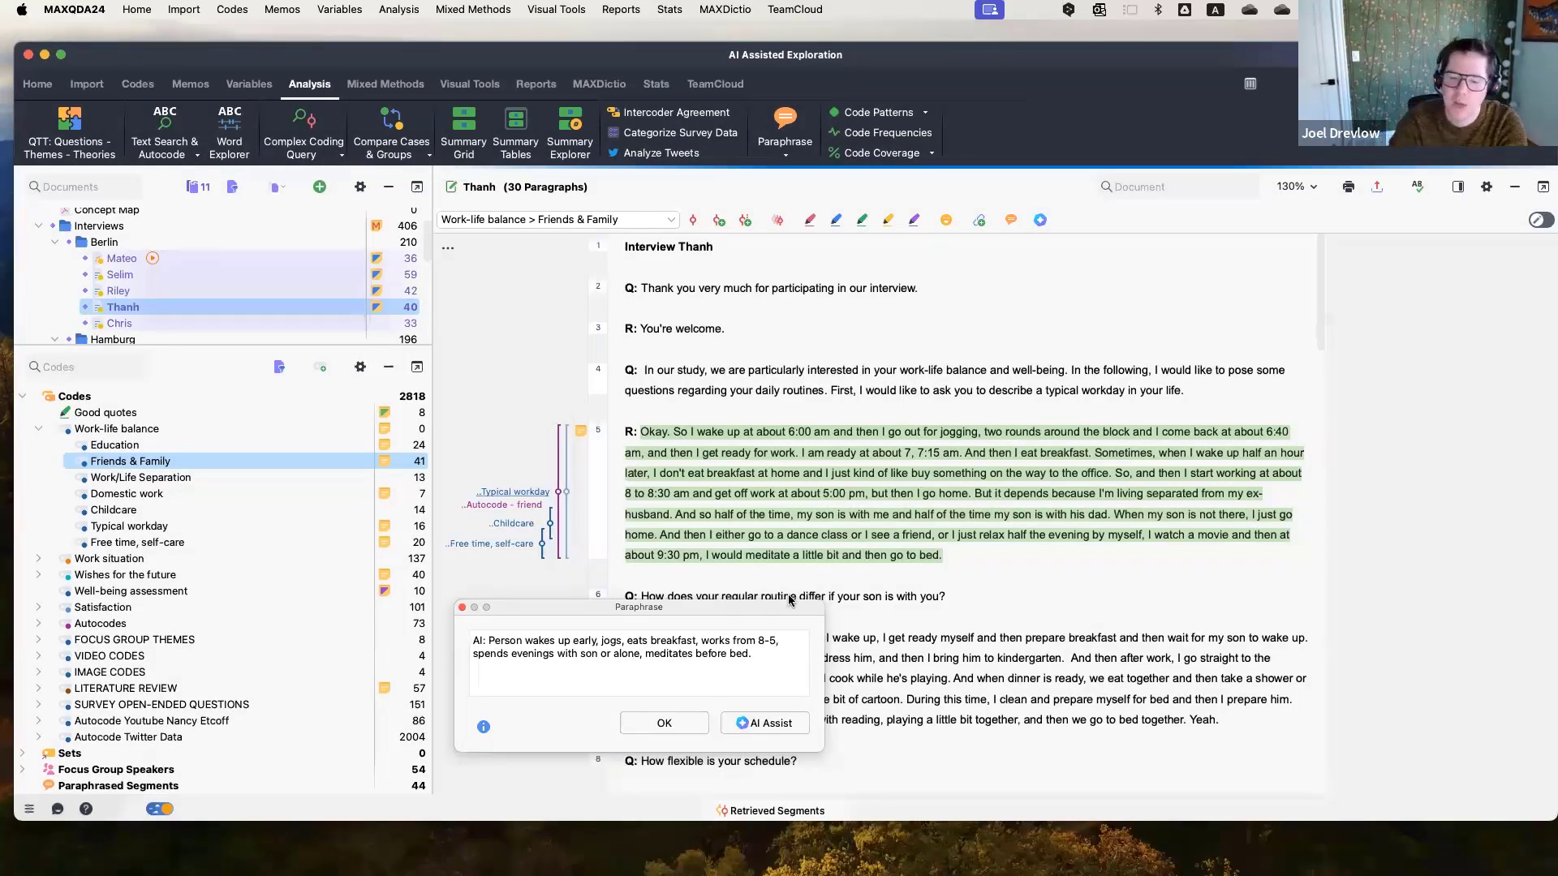
pyautogui.click(694, 718)
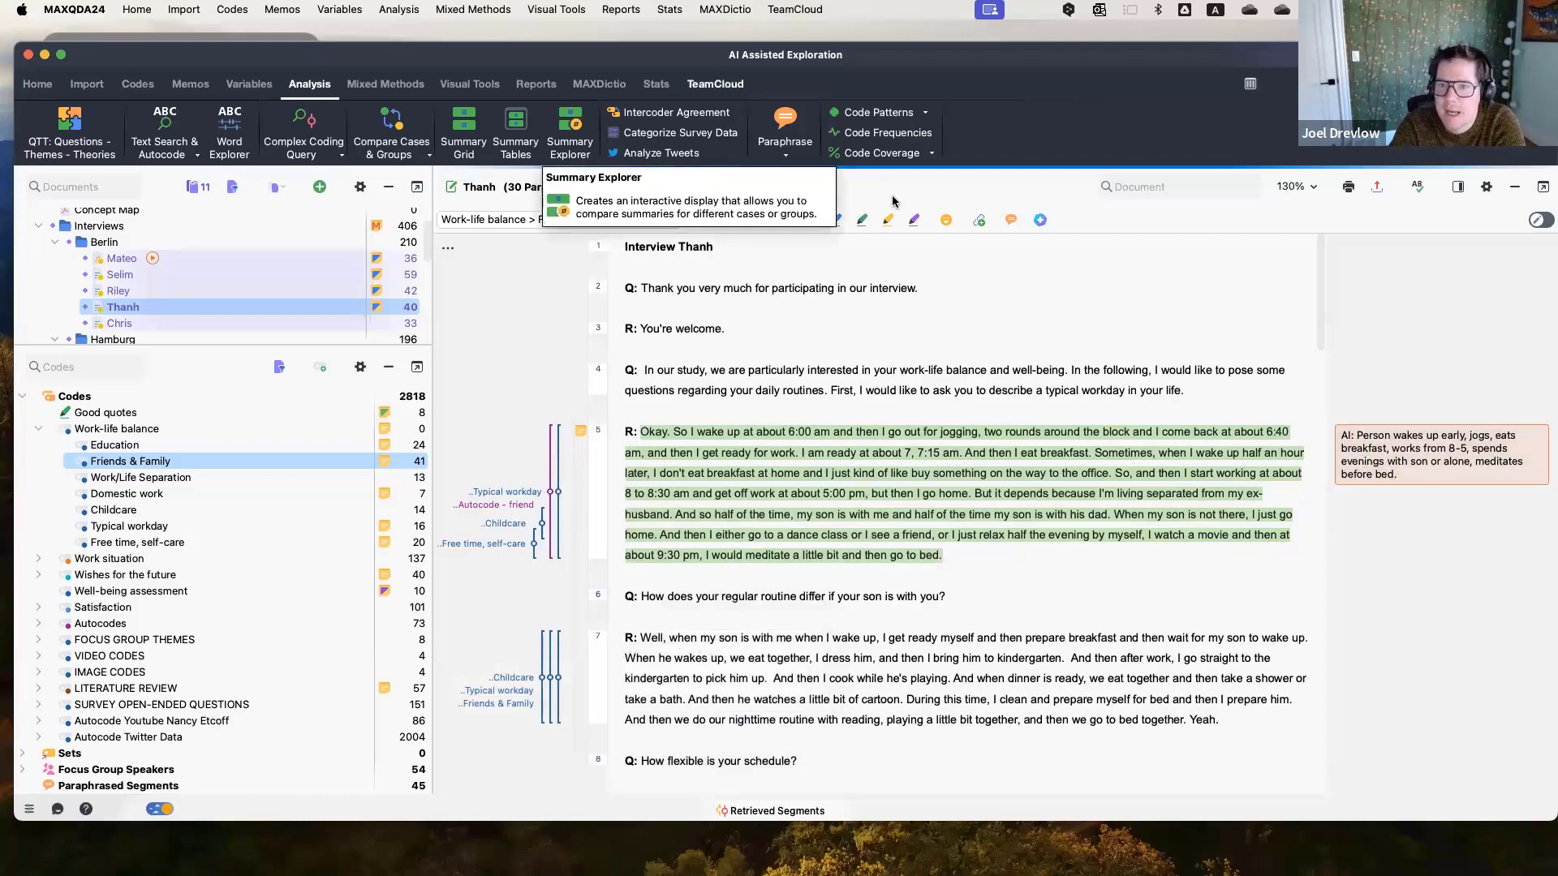
# Open Categorize Paraphrases and scroll through the list of paraphrases.
pyautogui.click(800, 160)
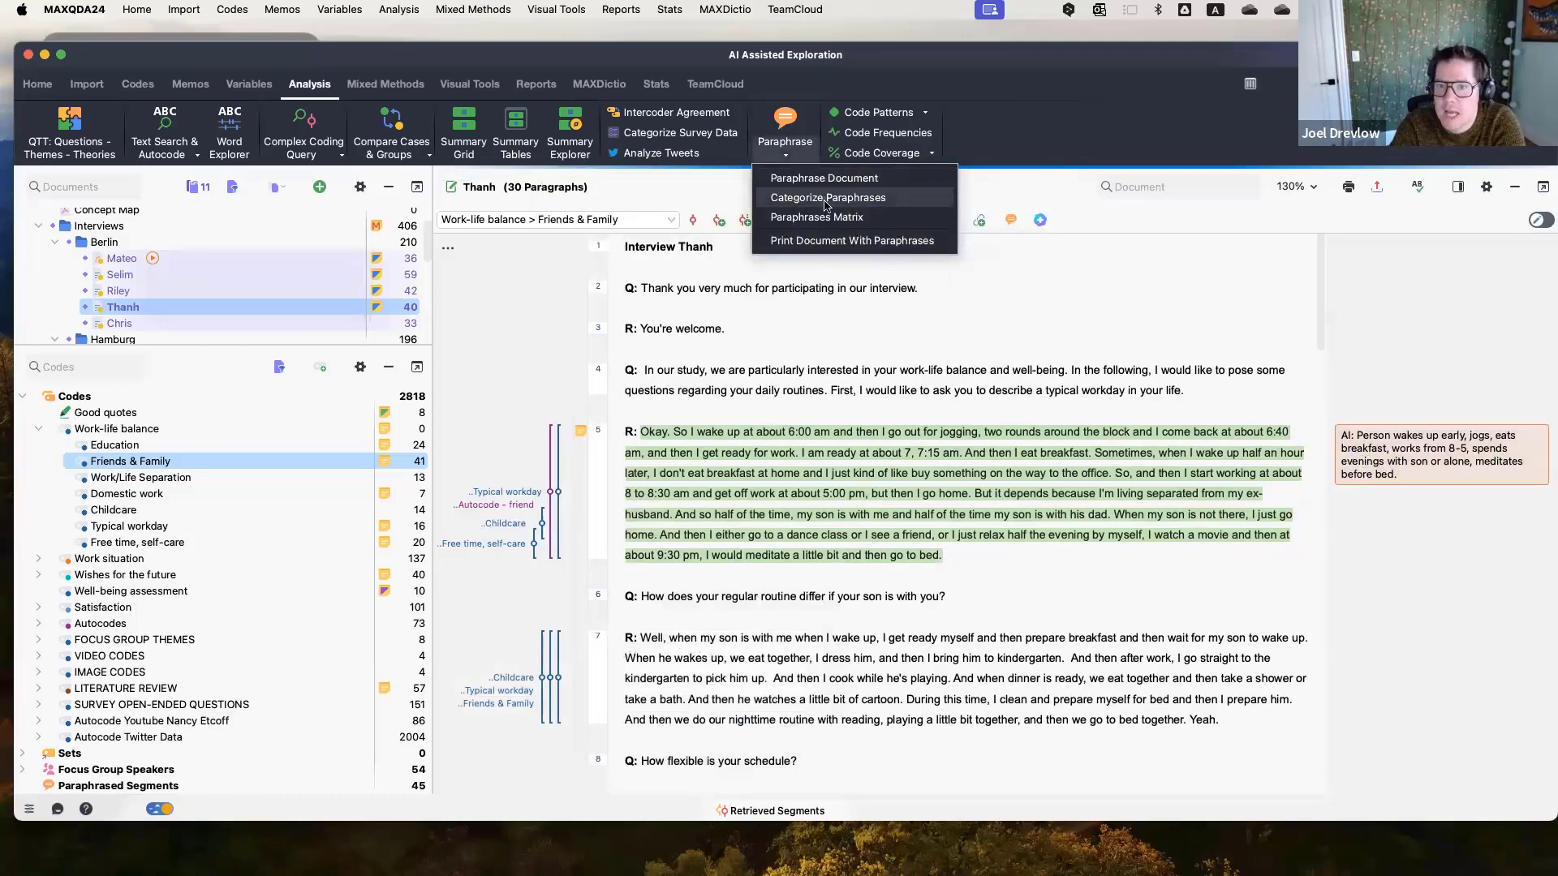
pyautogui.click(826, 199)
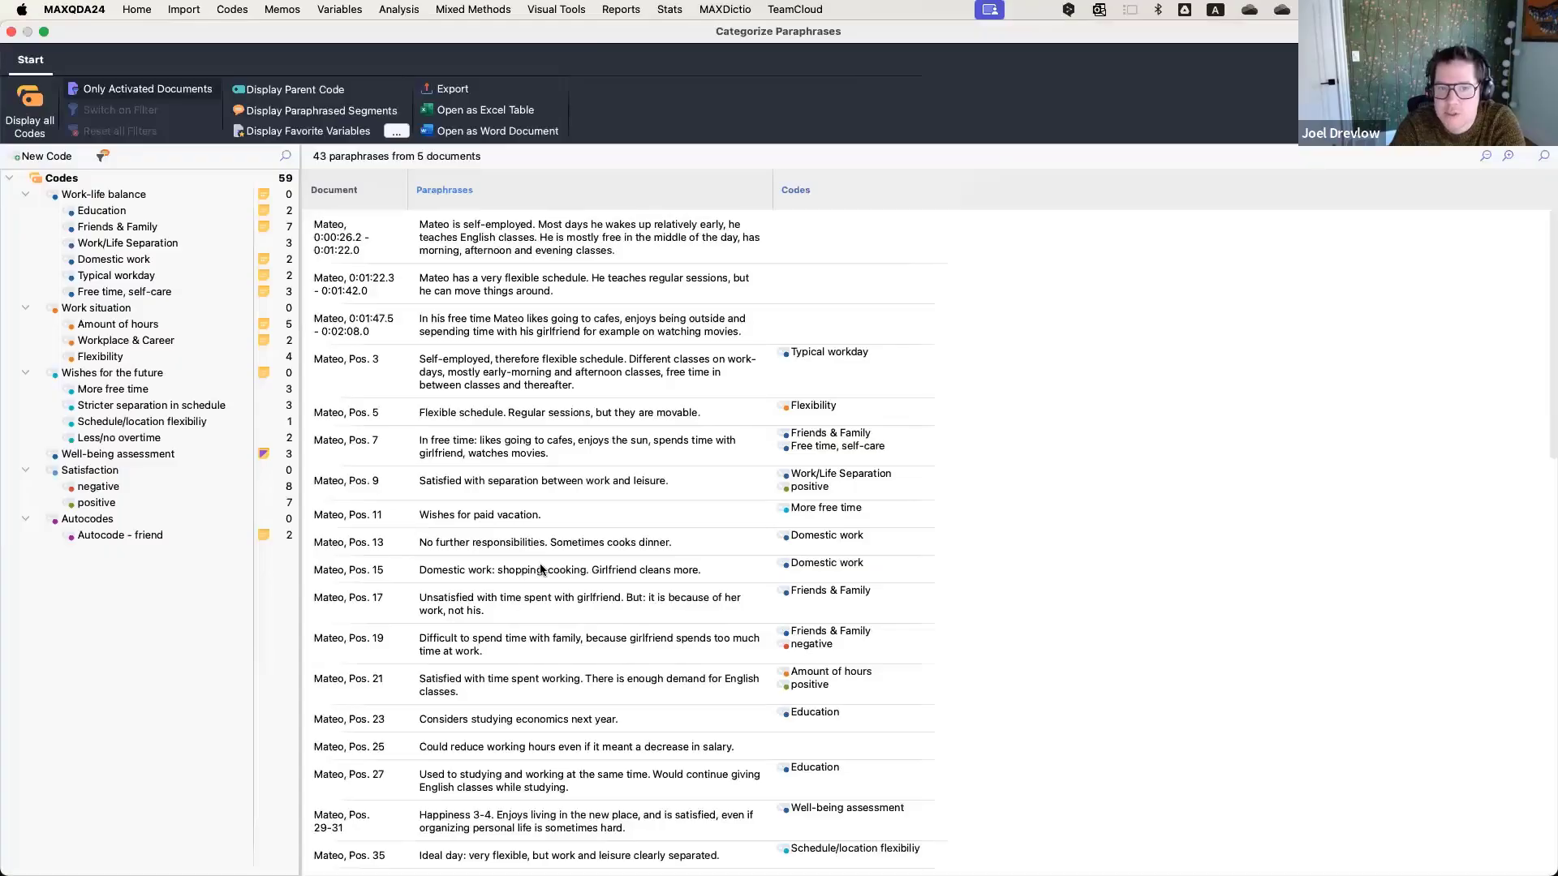
pyautogui.scroll(-1, 539, 502)
pyautogui.scroll(-10, 540, 502)
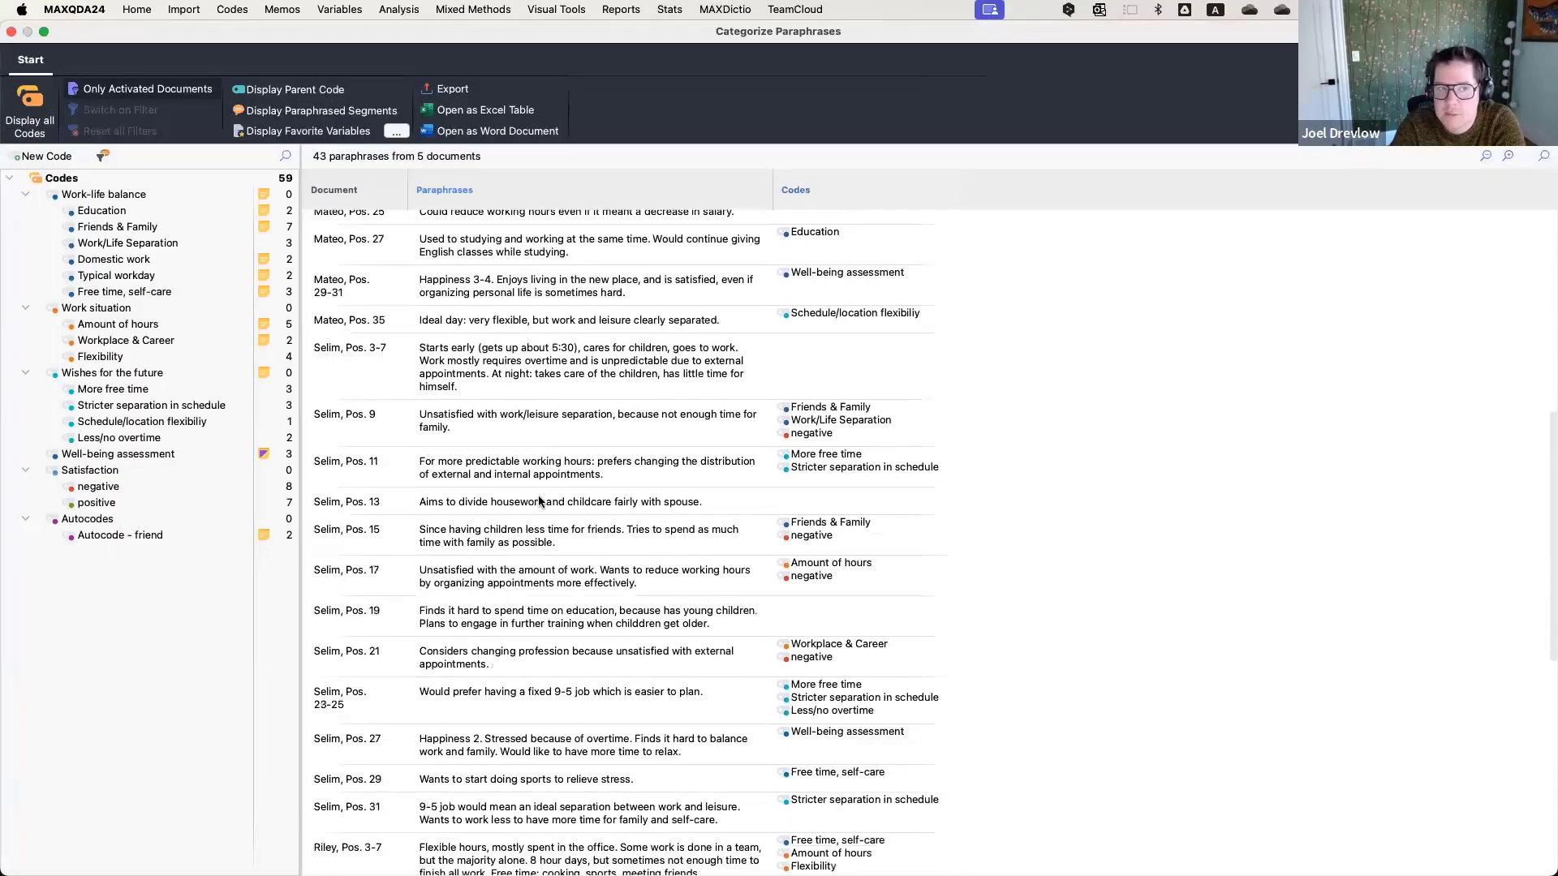
pyautogui.scroll(6, 540, 501)
pyautogui.scroll(3, 540, 501)
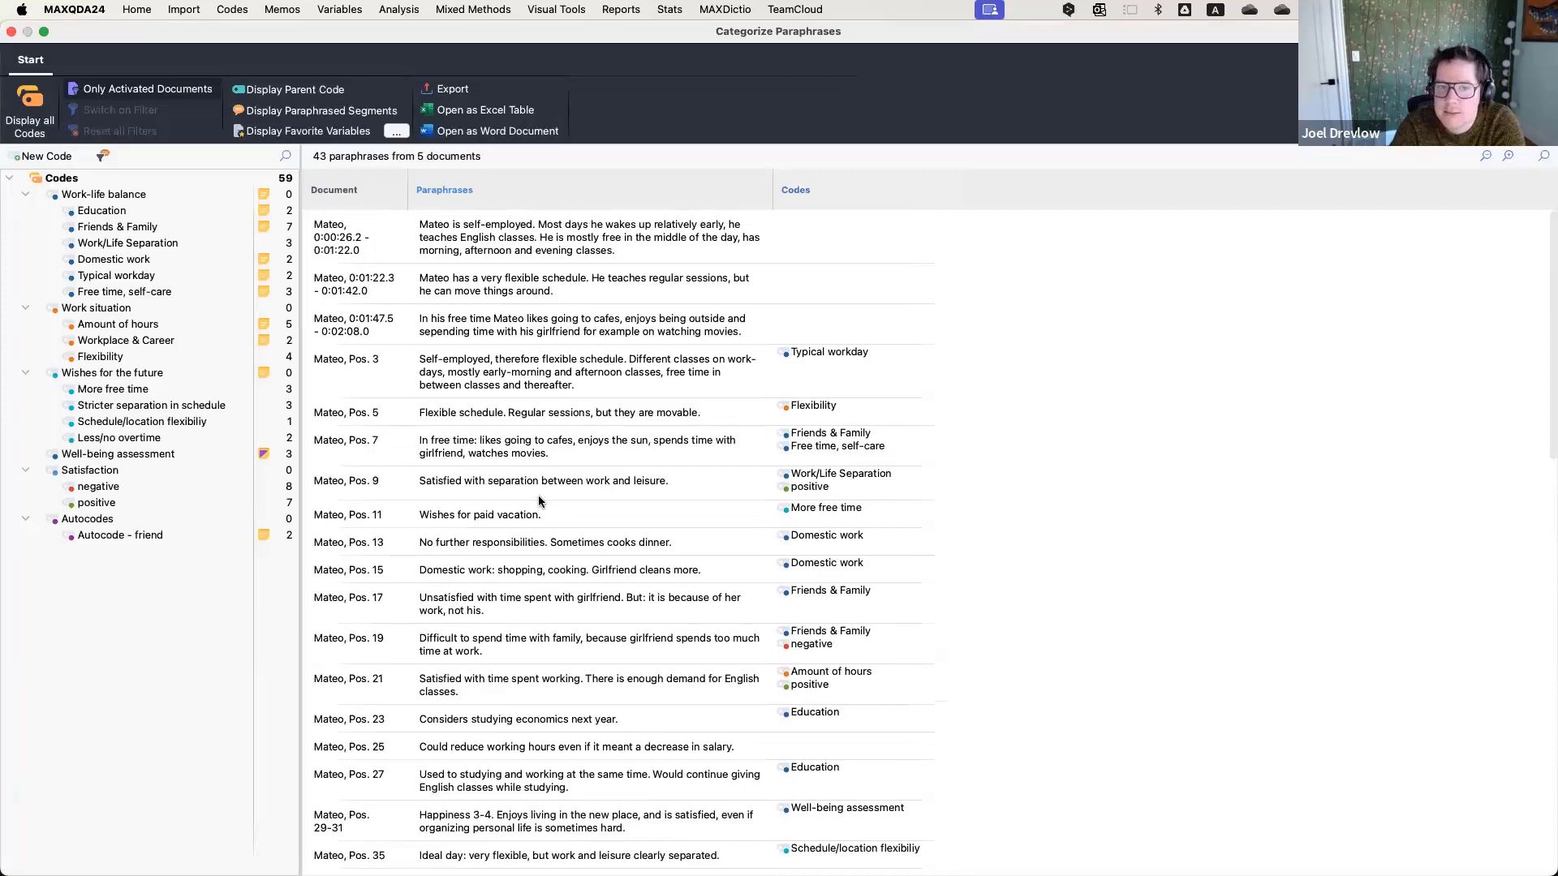
# Open the options for Mateo's Pos. 7 paraphrase and dismiss them.
pyautogui.doubleClick(512, 226)
pyautogui.click(779, 528)
pyautogui.rightClick(520, 451)
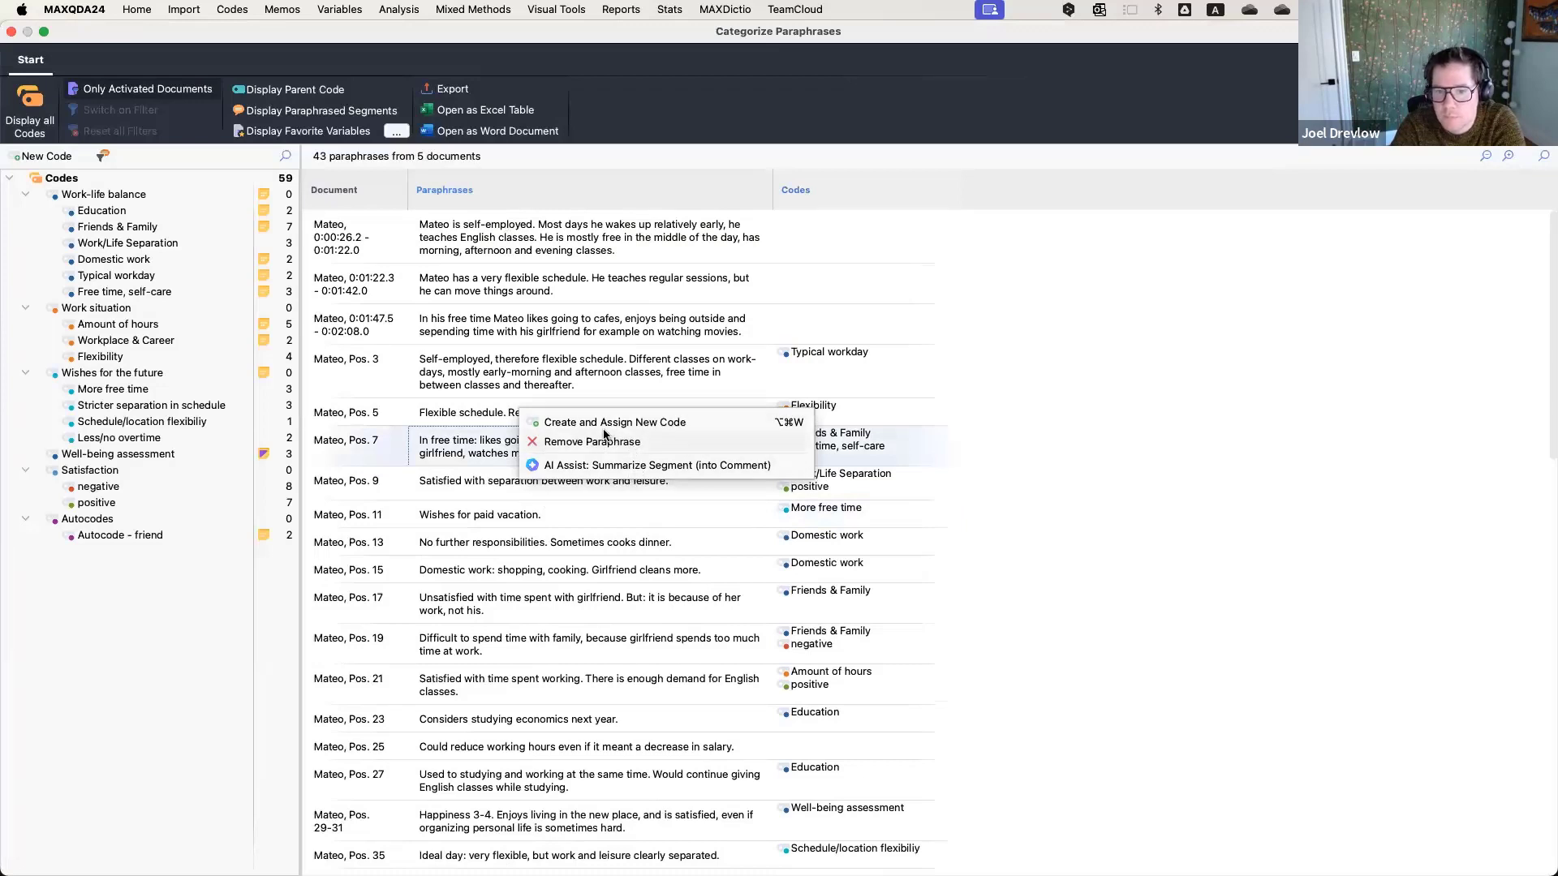
pyautogui.click(1058, 422)
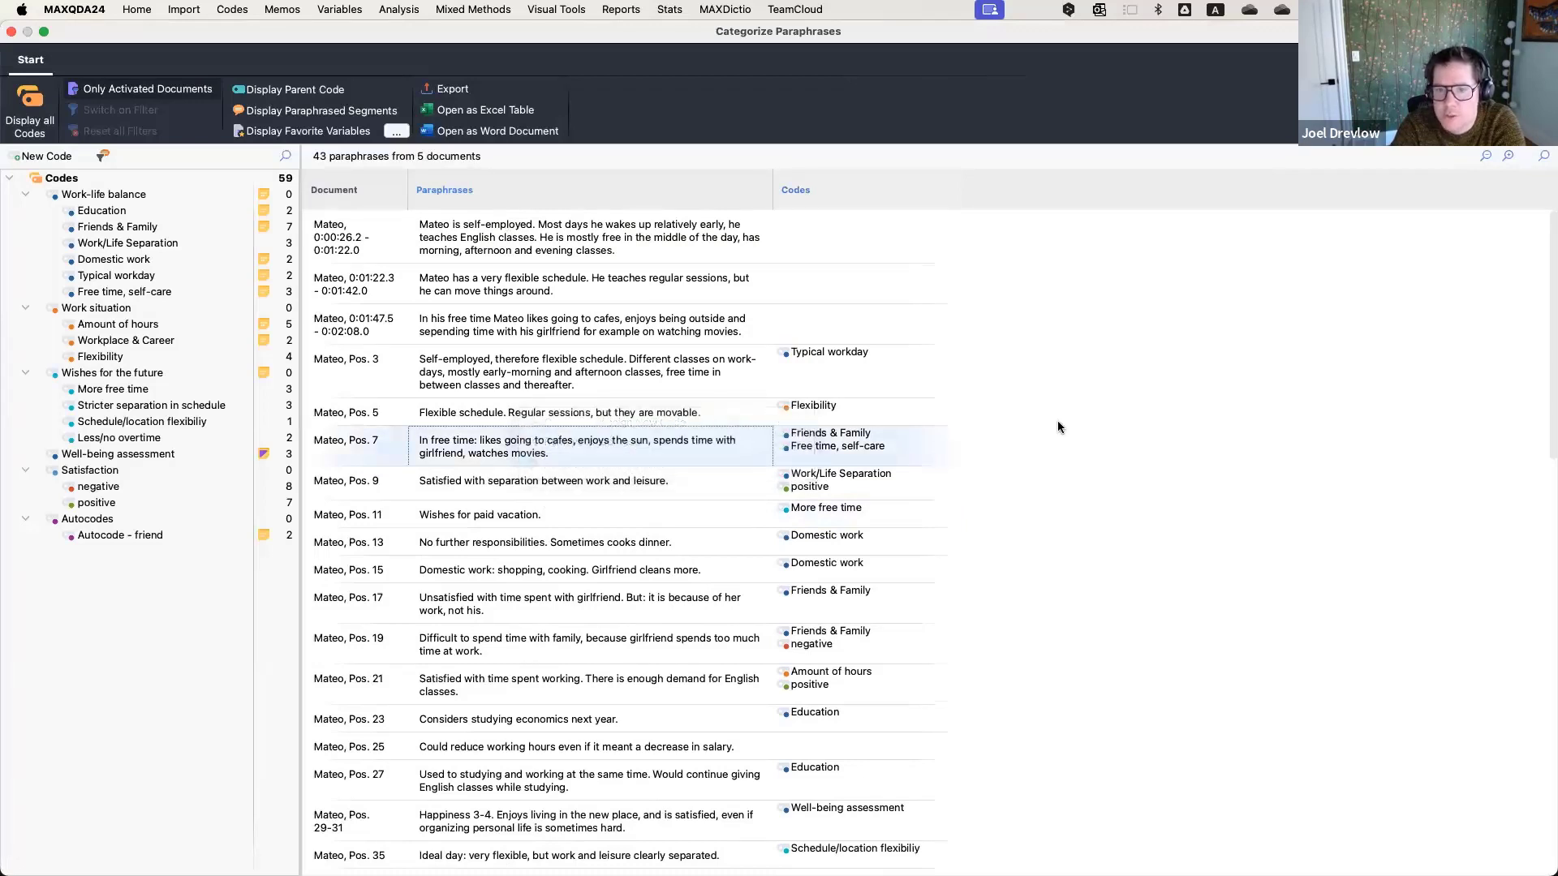
# Open the column selection for the paraphrase table and cancel it.
pyautogui.rightClick(542, 182)
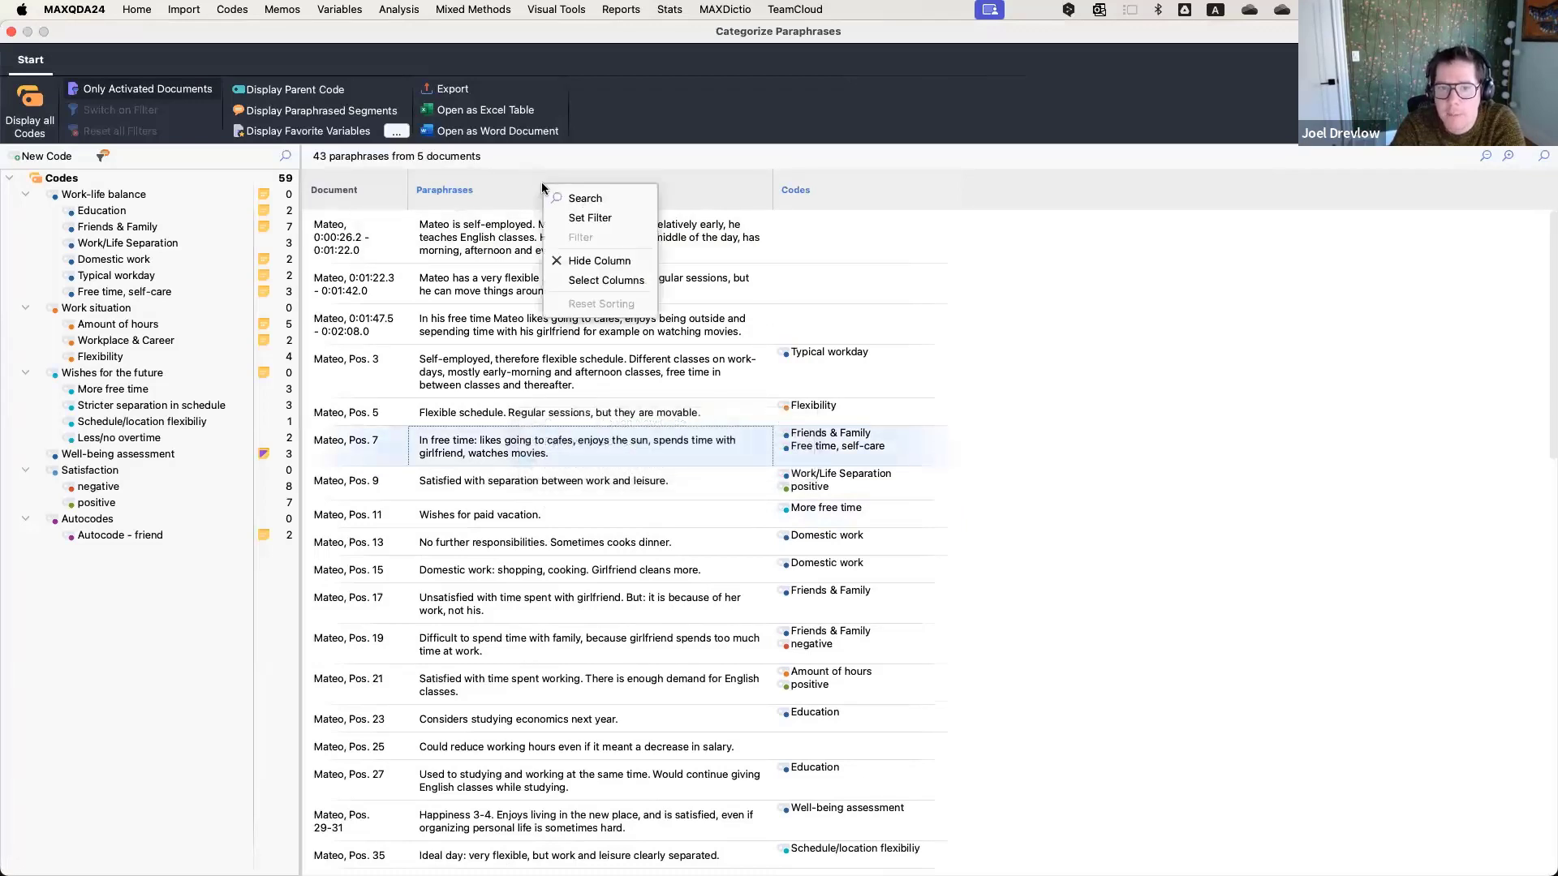
pyautogui.click(609, 280)
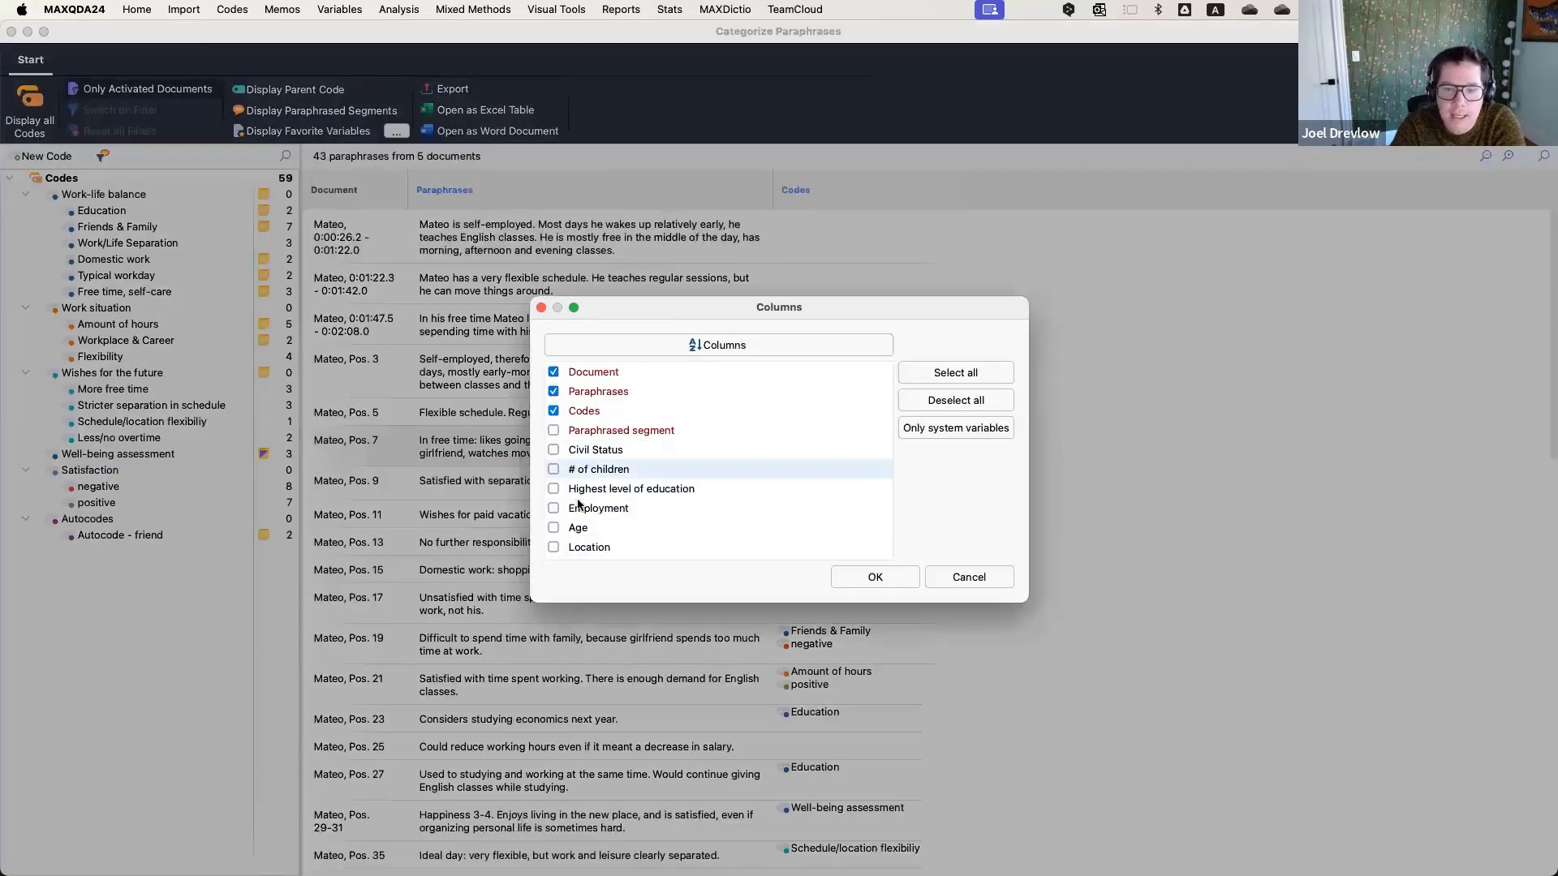
pyautogui.click(973, 580)
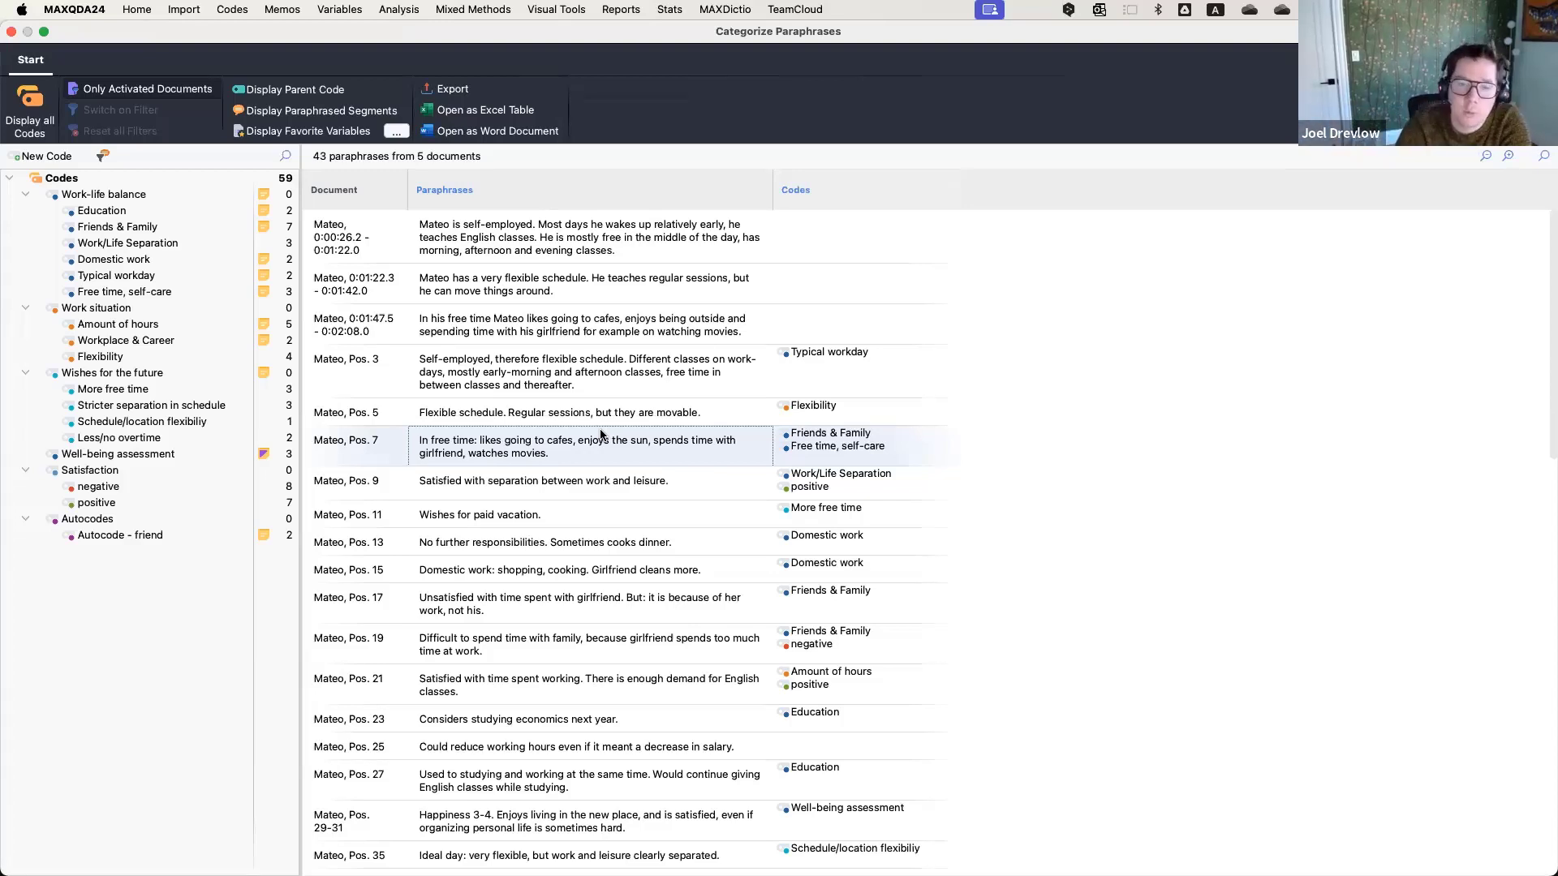
# Close the paraphrase overview and open Selim's interview transcript in the document browser.
pyautogui.click(11, 33)
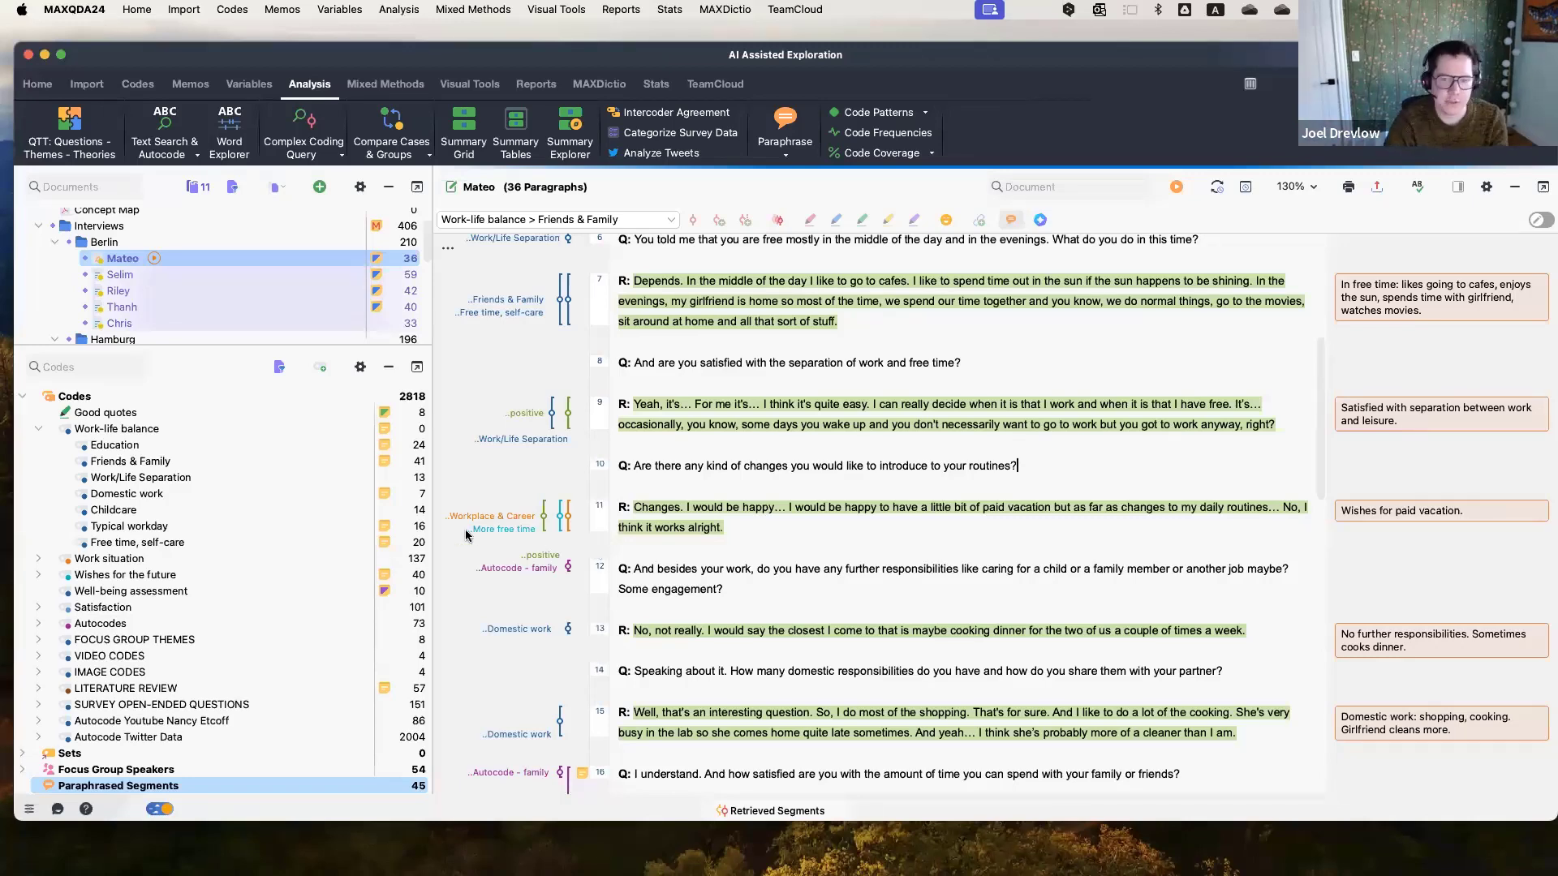
pyautogui.moveTo(295, 345); pyautogui.dragTo(297, 345)
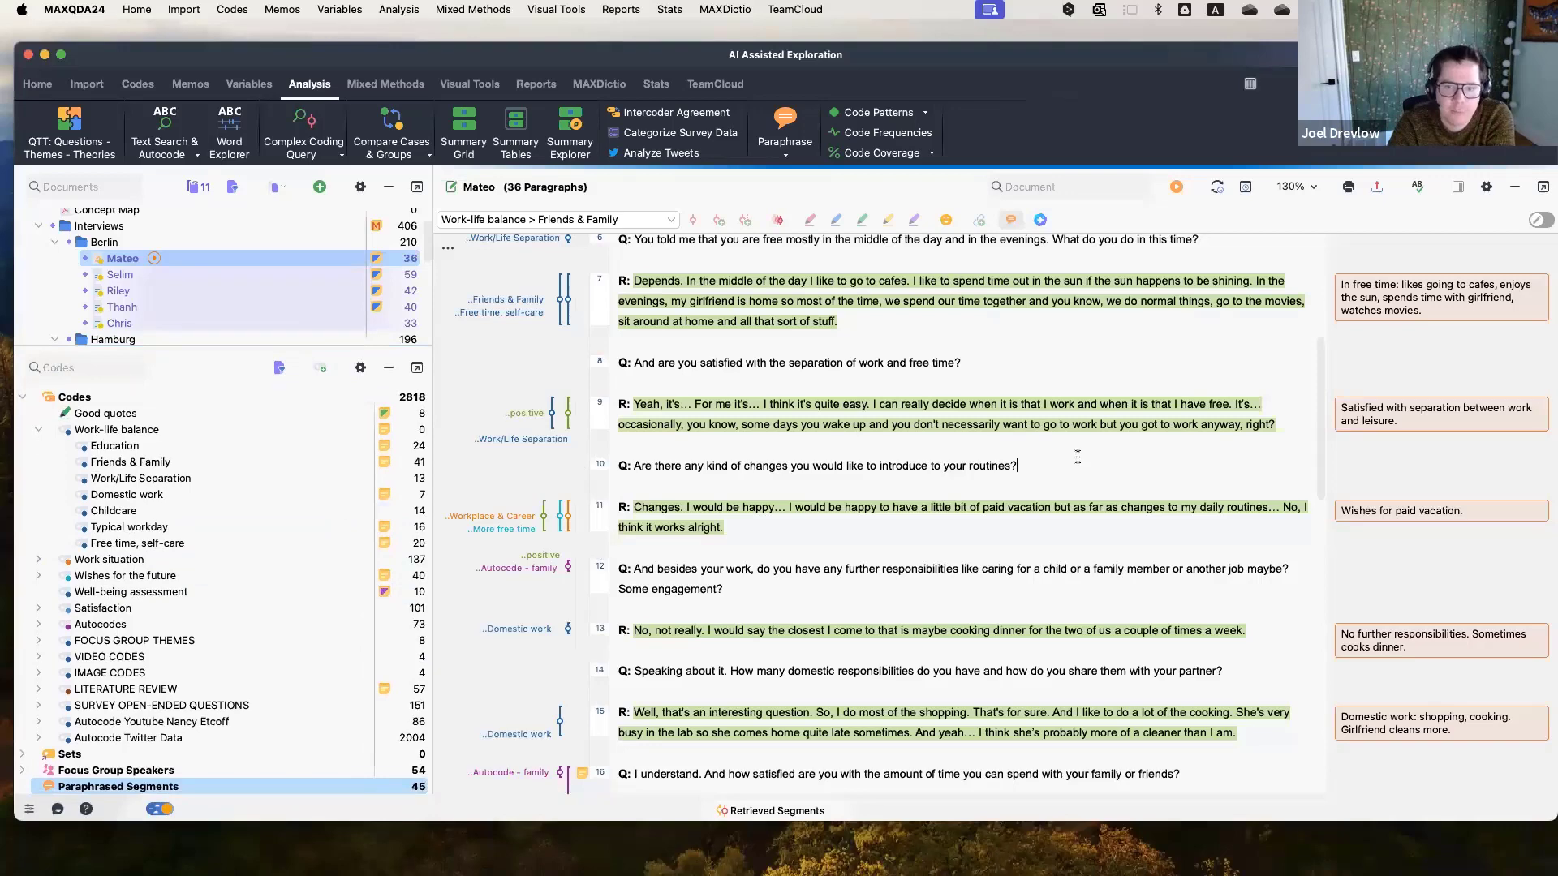
pyautogui.scroll(10, 1068, 453)
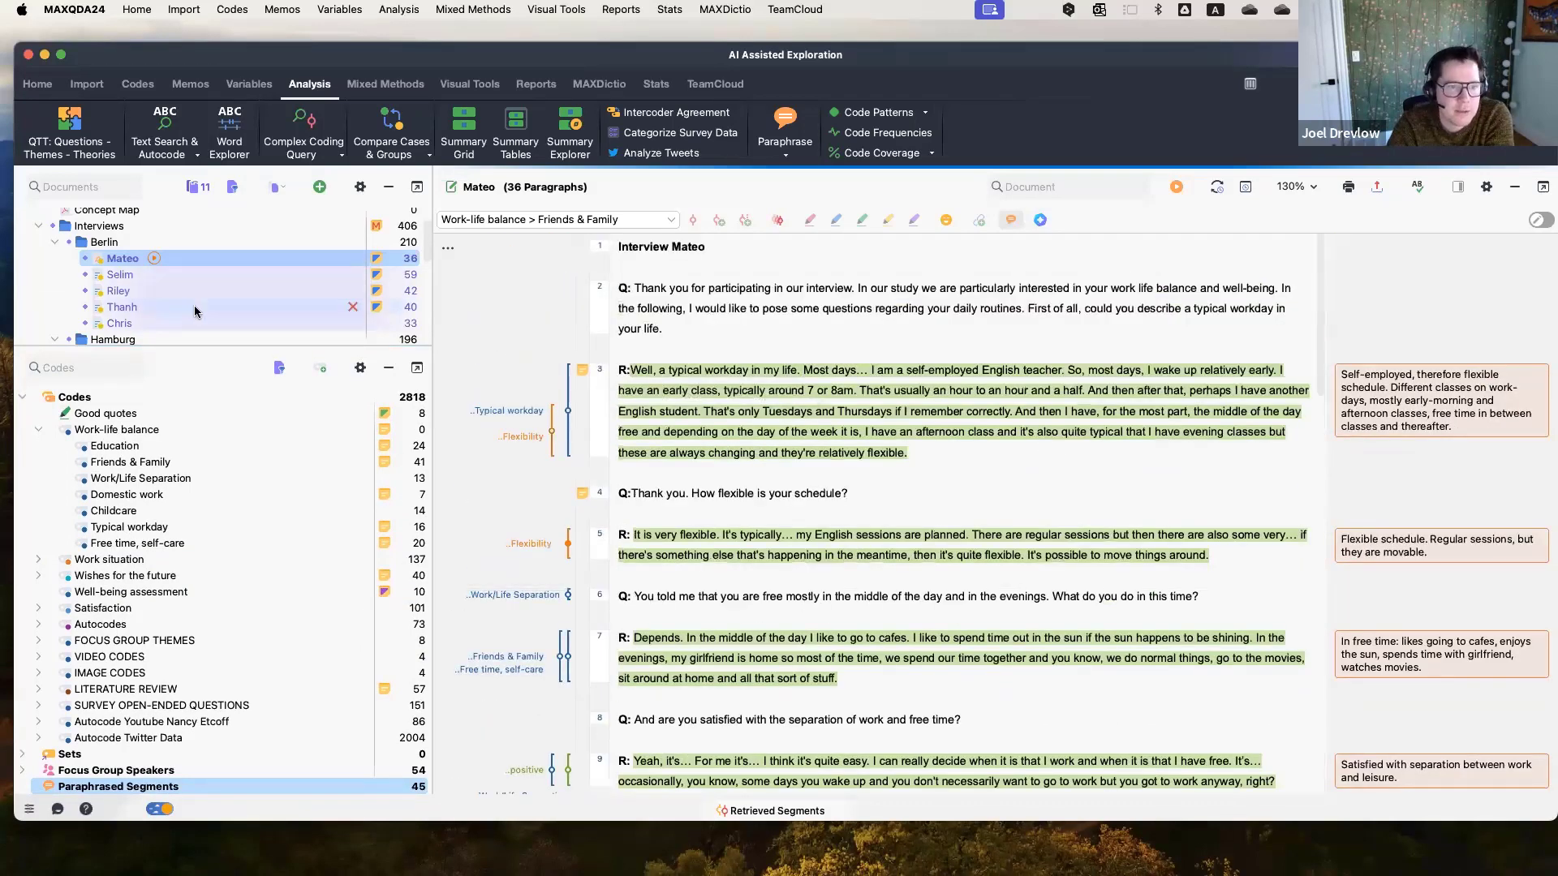
pyautogui.doubleClick(199, 280)
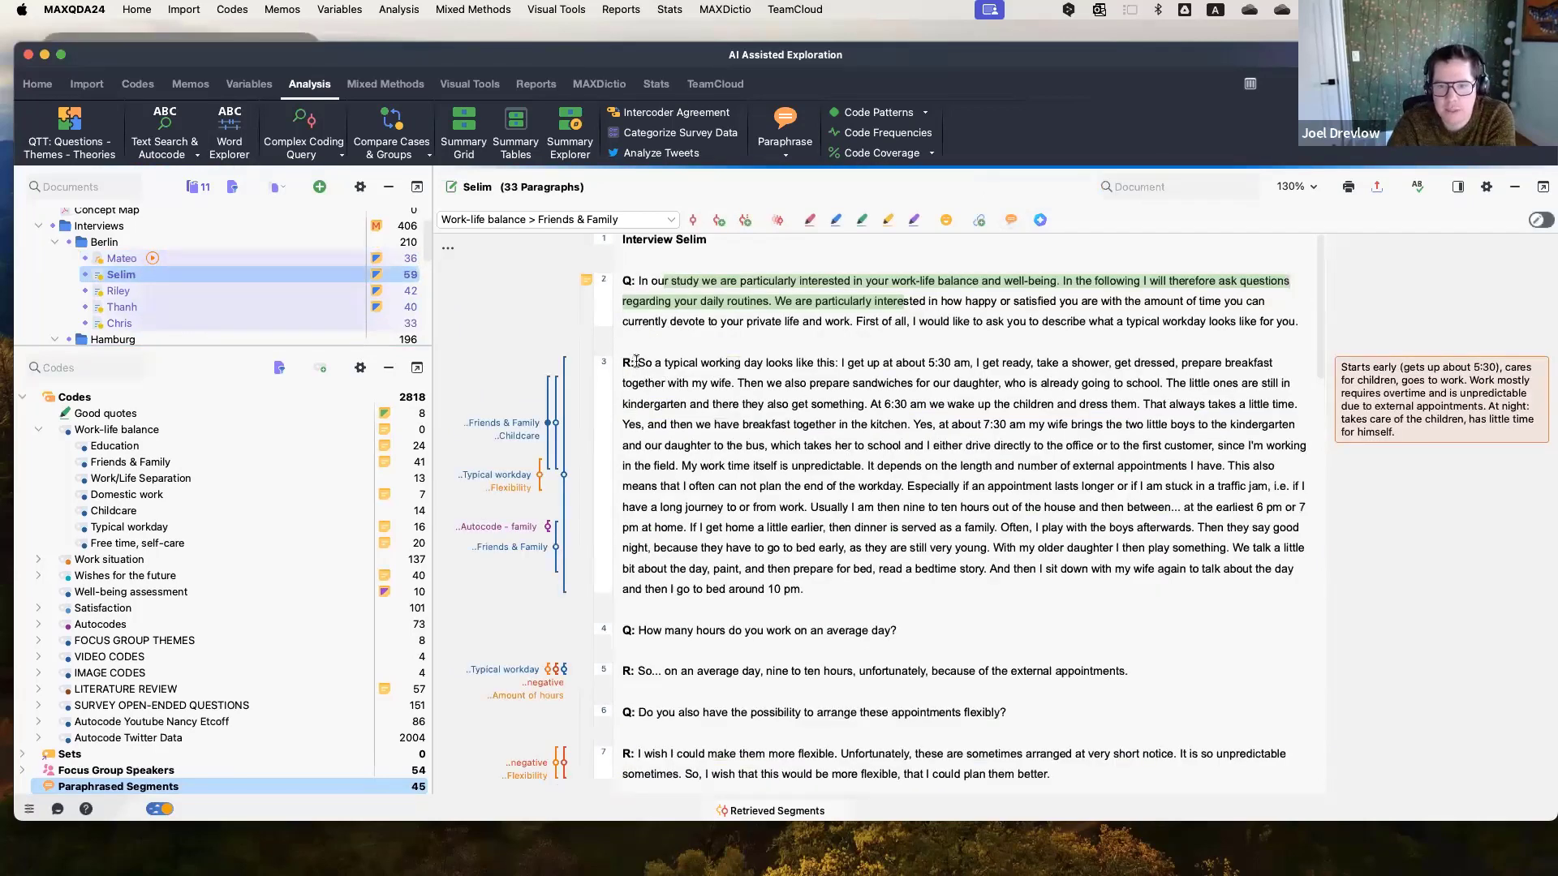
# Select Selim's paragraph 3 and request AI Assist new code suggestions for it in English.
pyautogui.moveTo(638, 362); pyautogui.dragTo(870, 588)
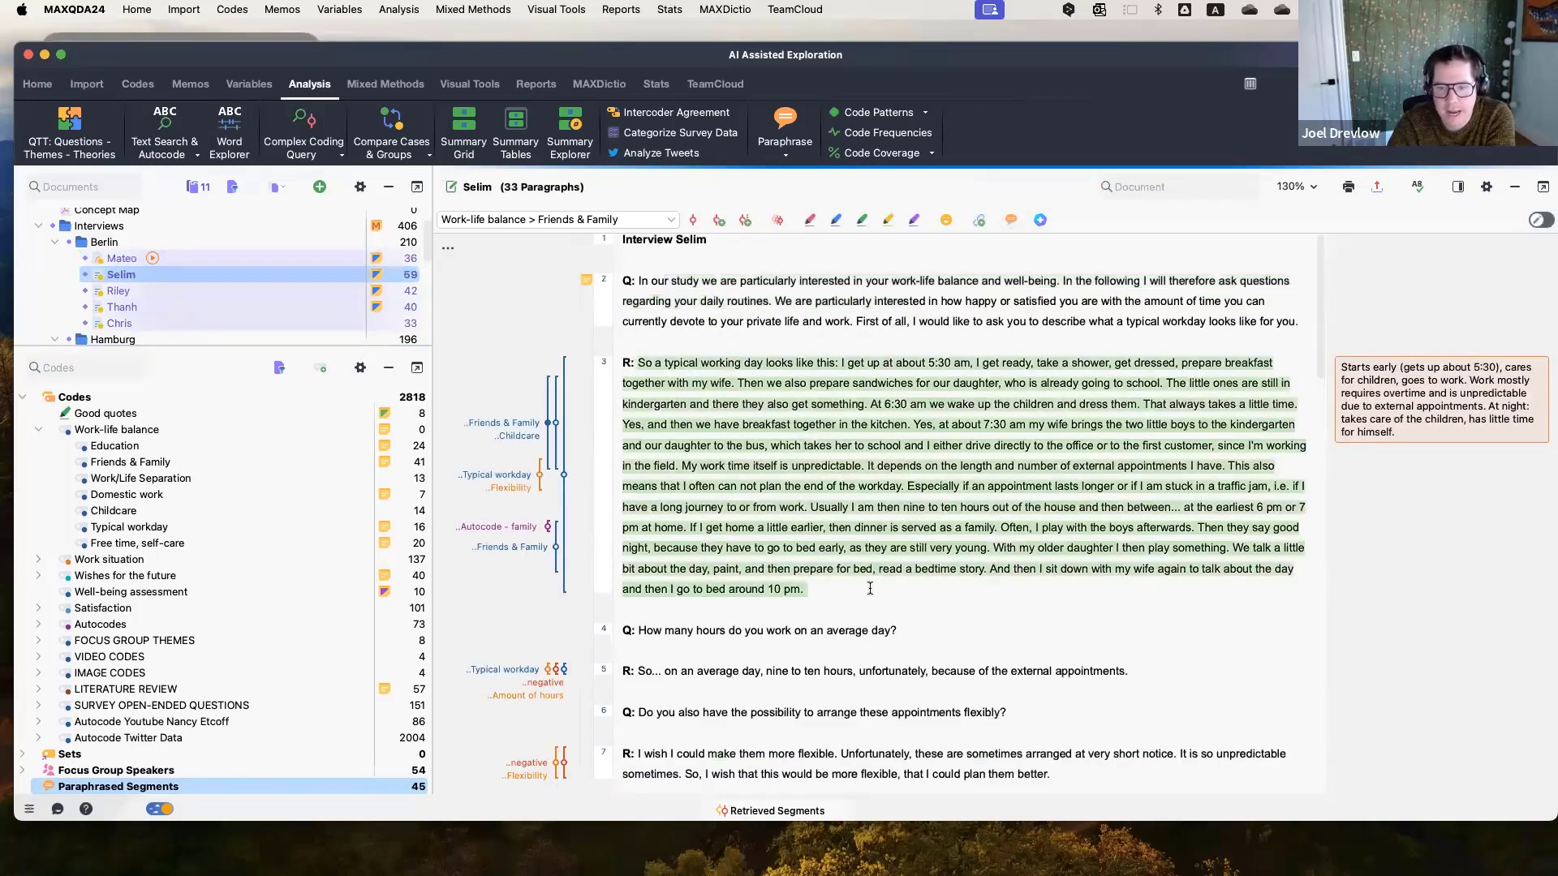
pyautogui.rightClick(849, 439)
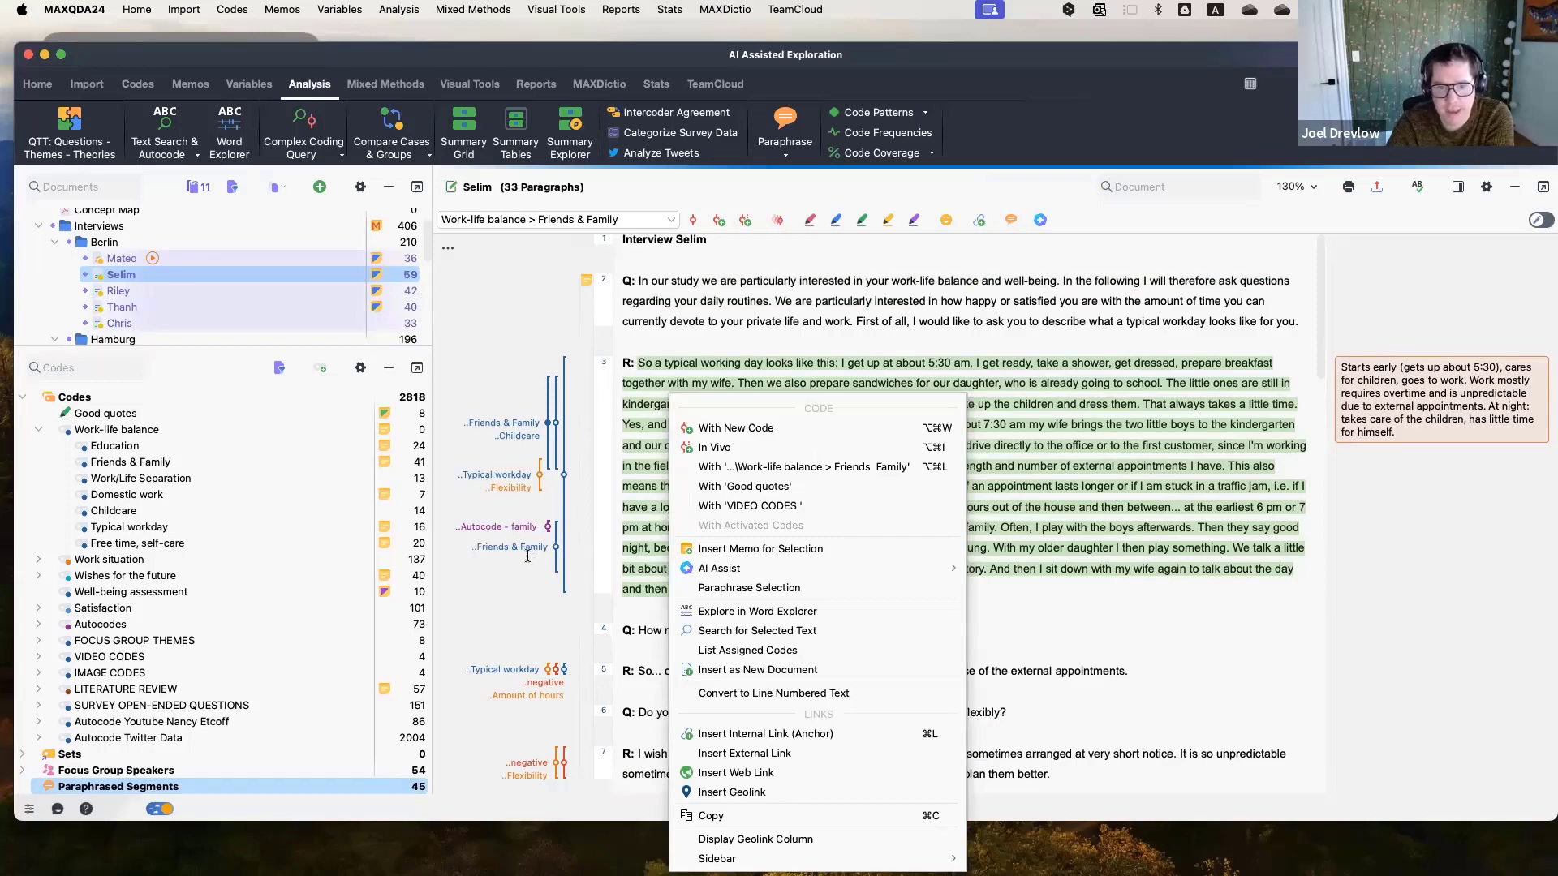
pyautogui.moveTo(787, 568)
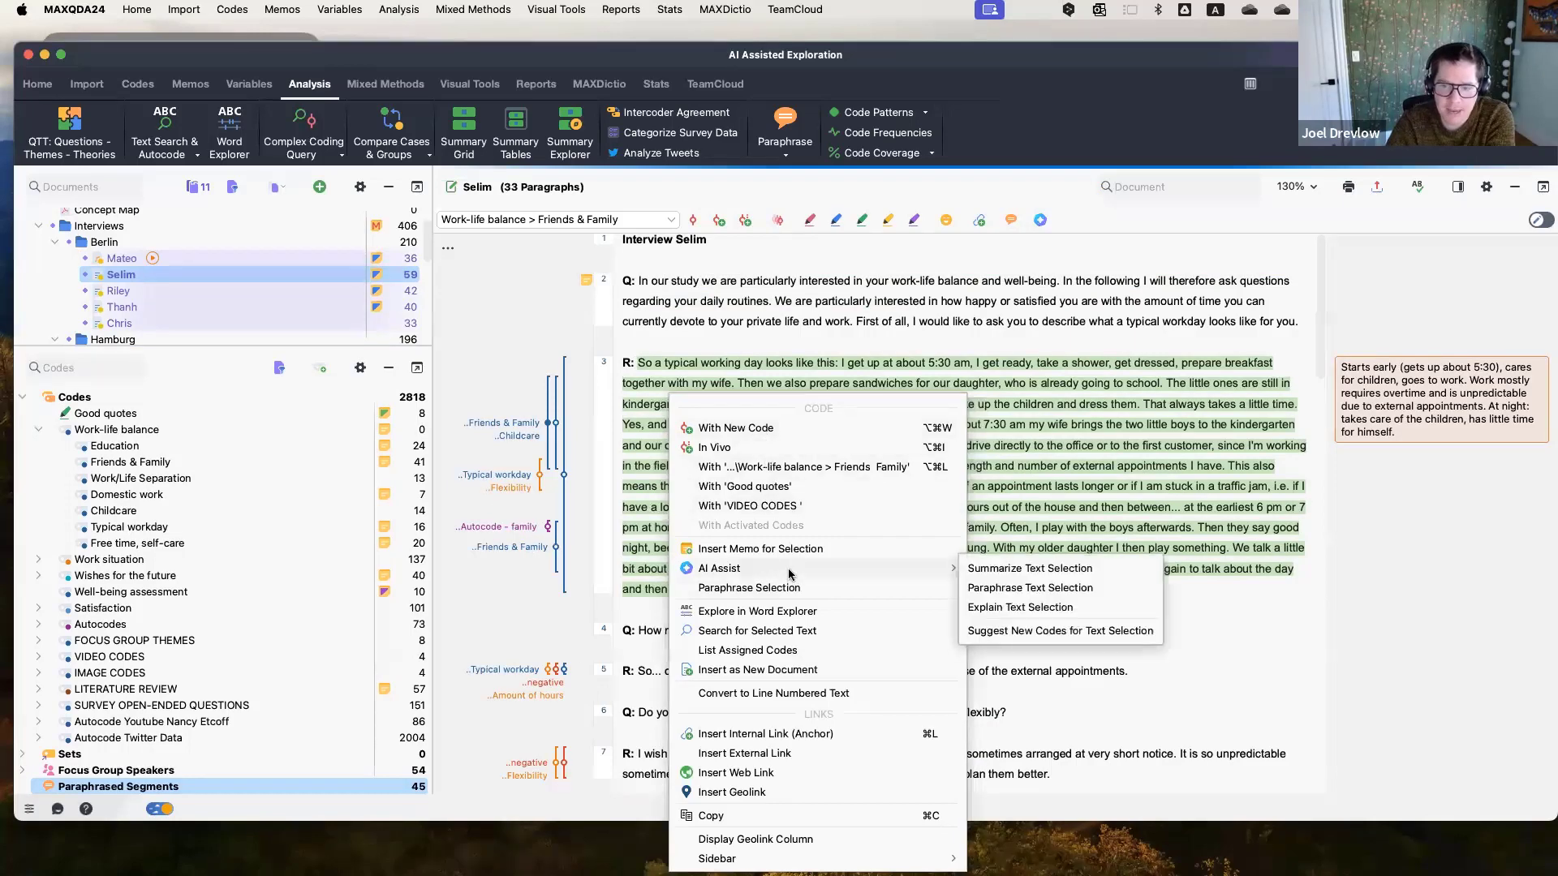
pyautogui.click(1021, 631)
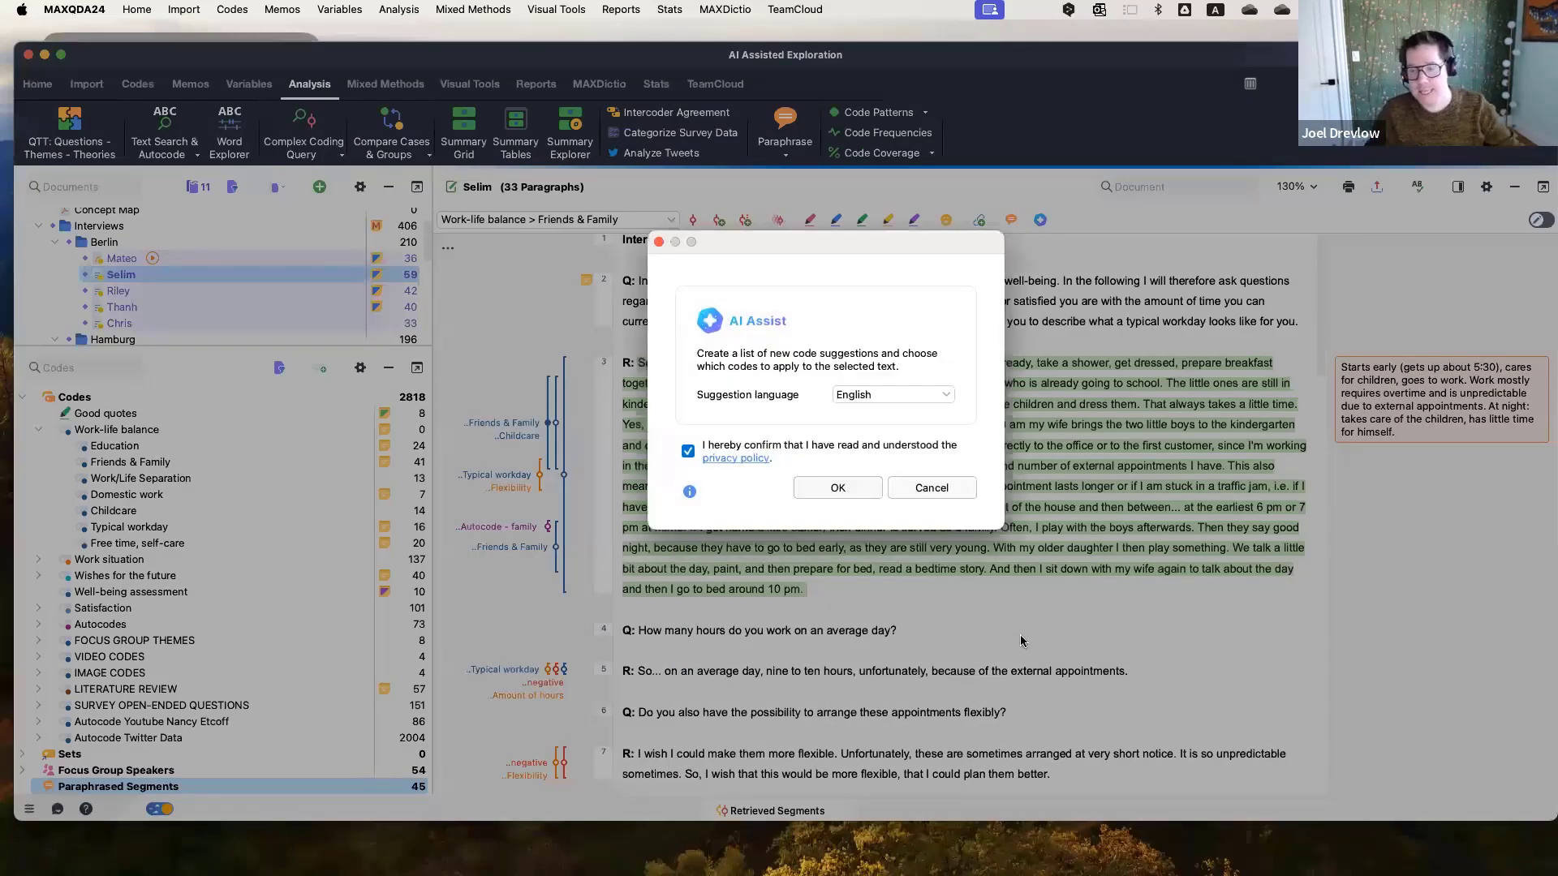
pyautogui.click(828, 489)
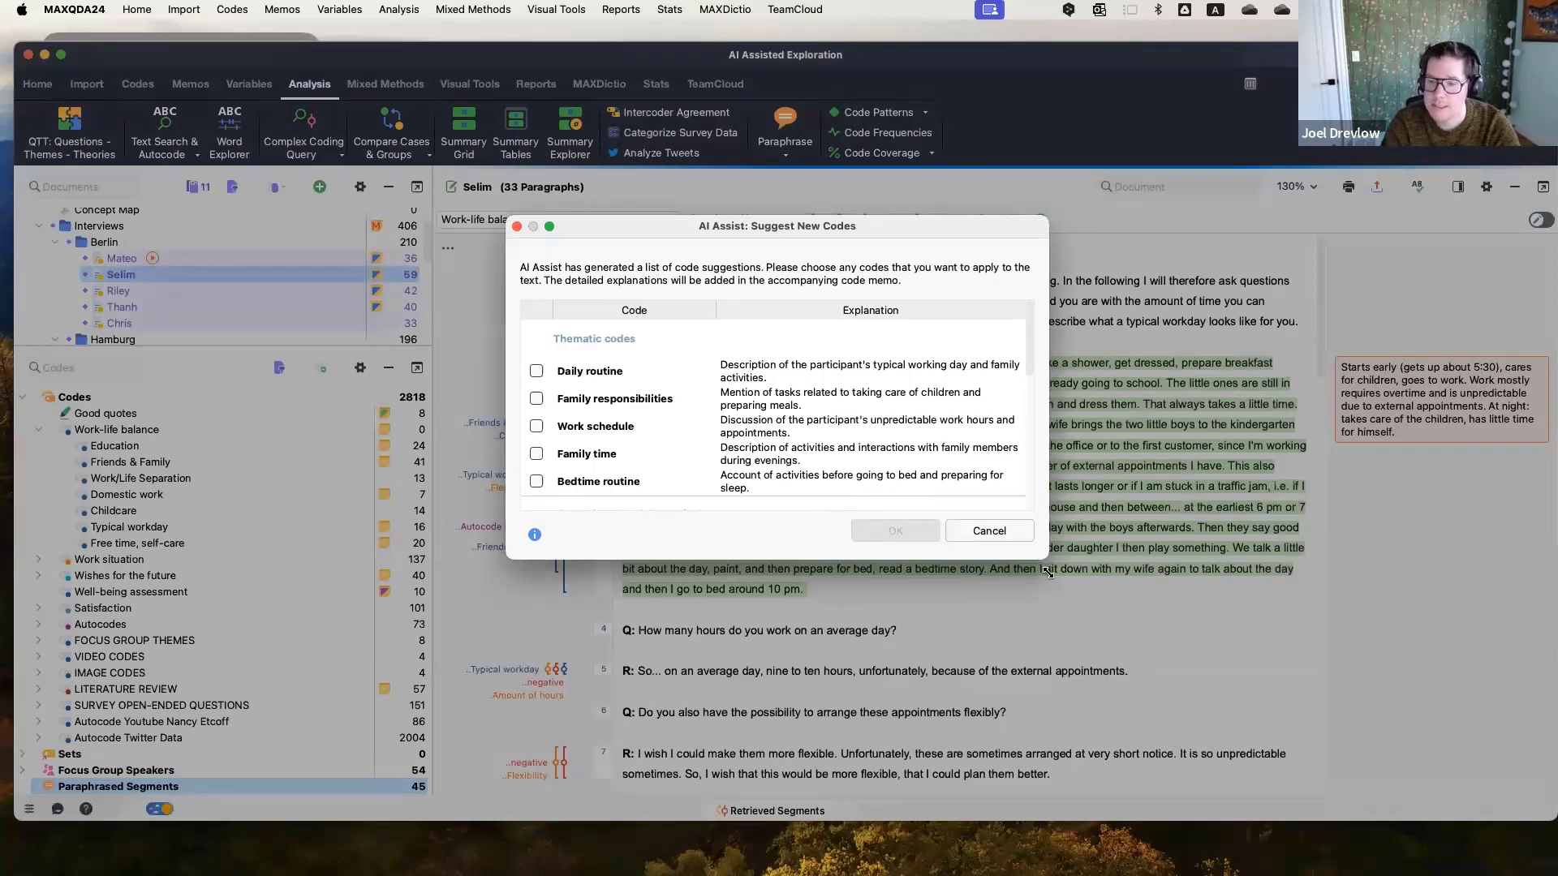
# Enlarge the suggestion dialog and apply the suggested code Family responsibilities to the selected paragraph.
pyautogui.moveTo(1047, 559); pyautogui.dragTo(1205, 750)
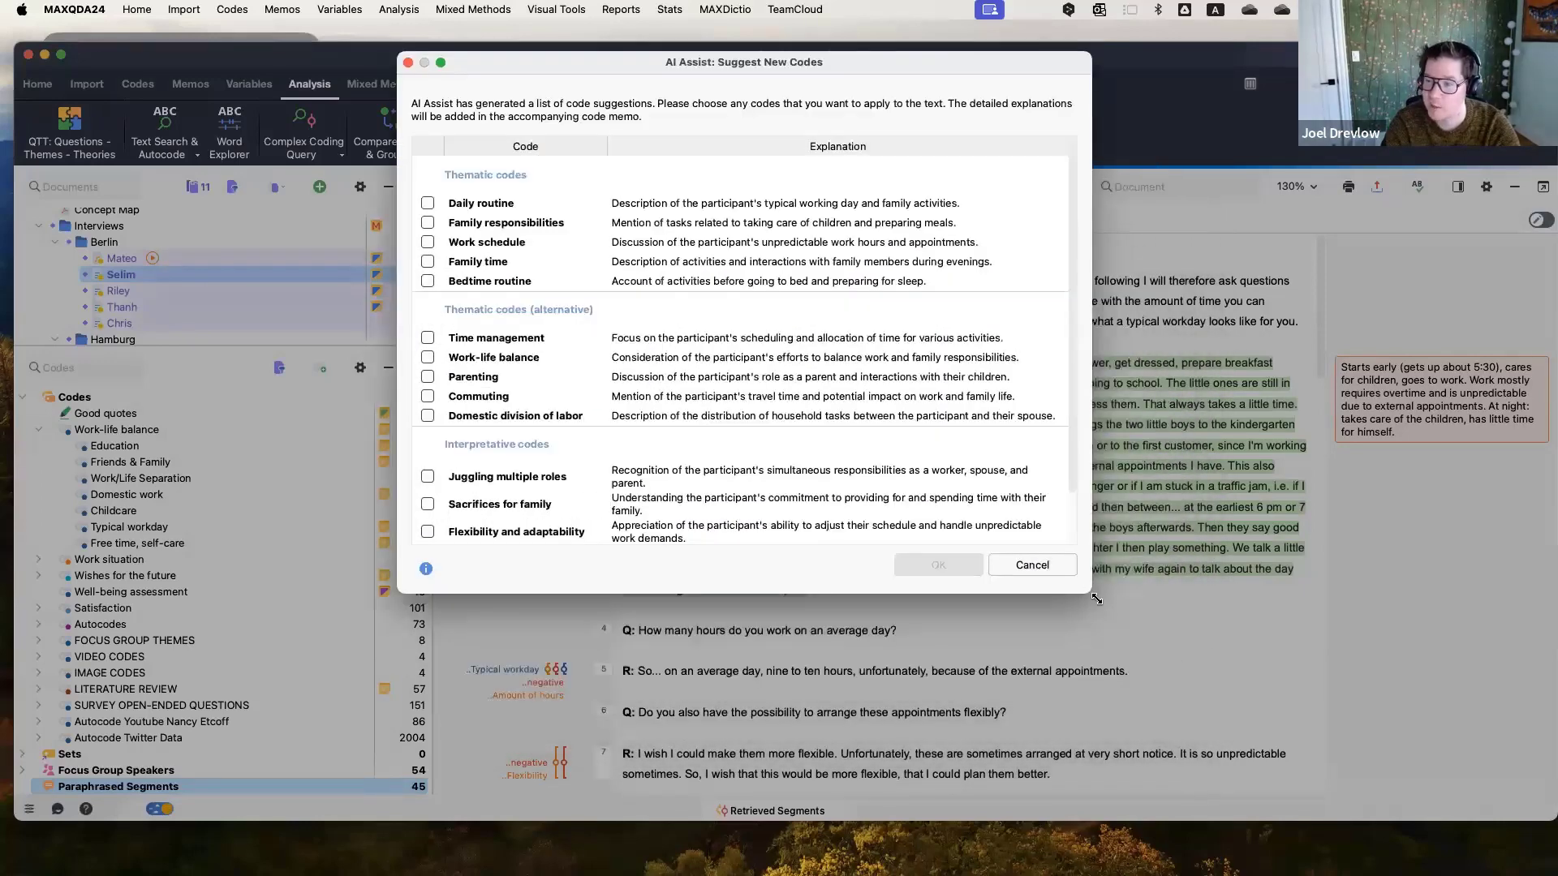
pyautogui.moveTo(1096, 584); pyautogui.dragTo(1205, 710)
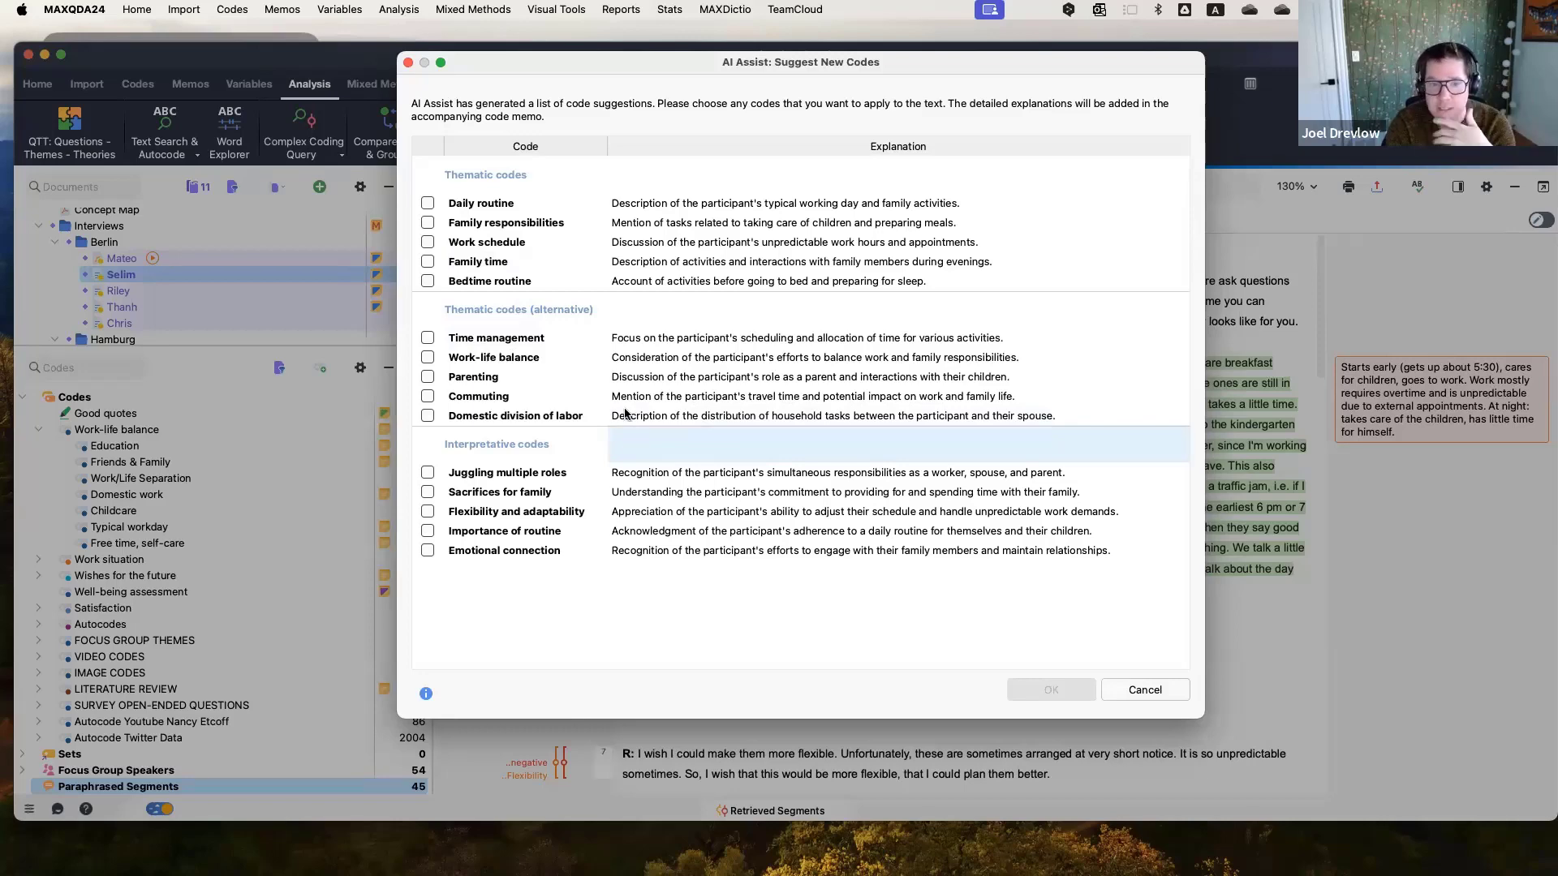
pyautogui.moveTo(704, 63); pyautogui.dragTo(915, 99)
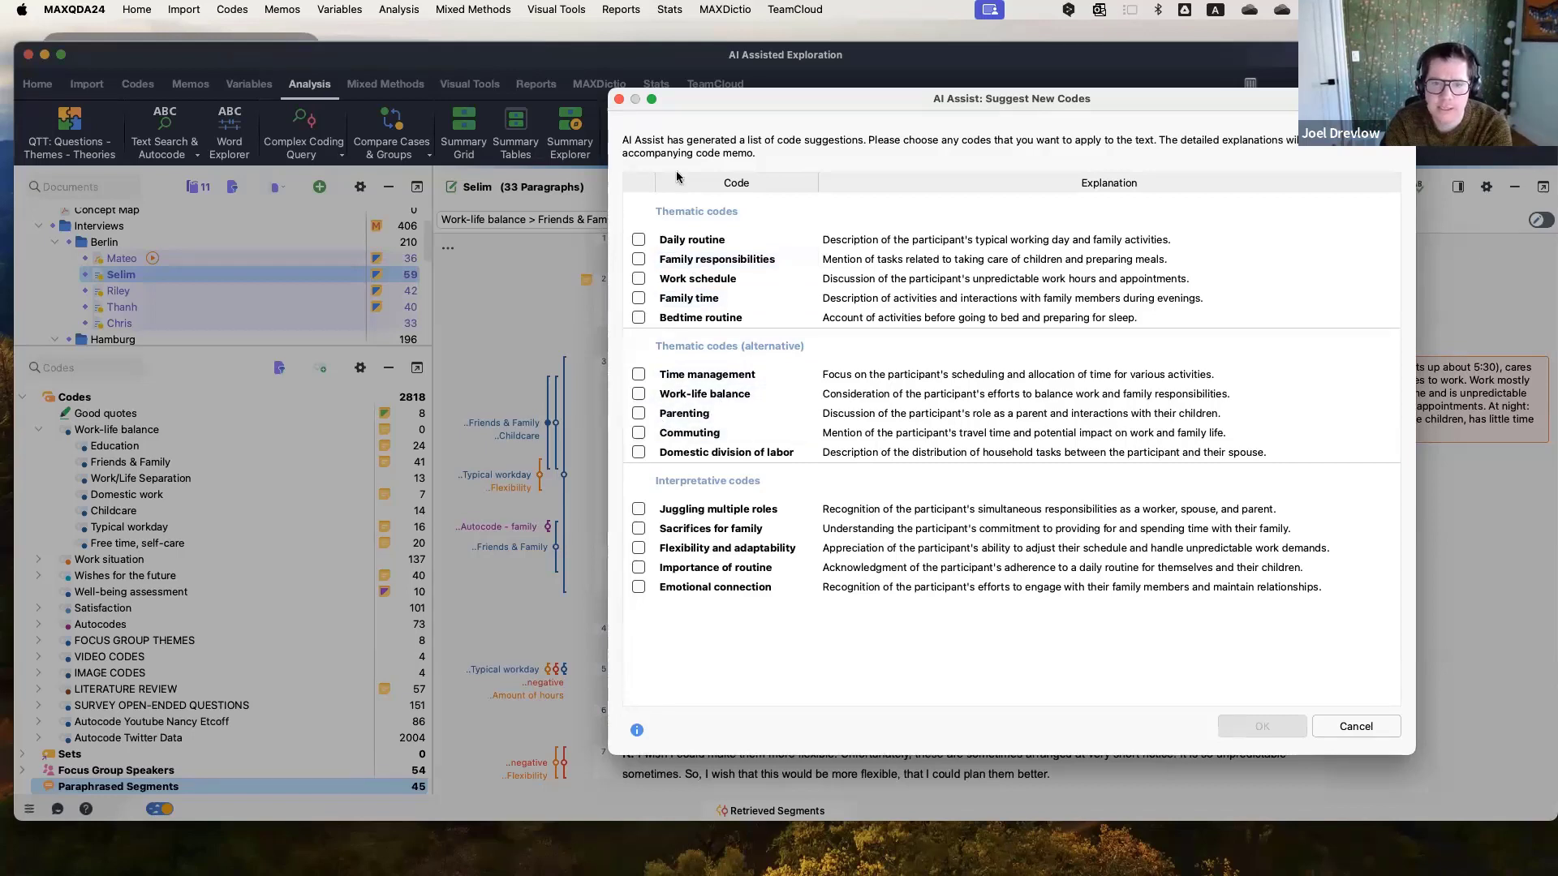
pyautogui.click(638, 259)
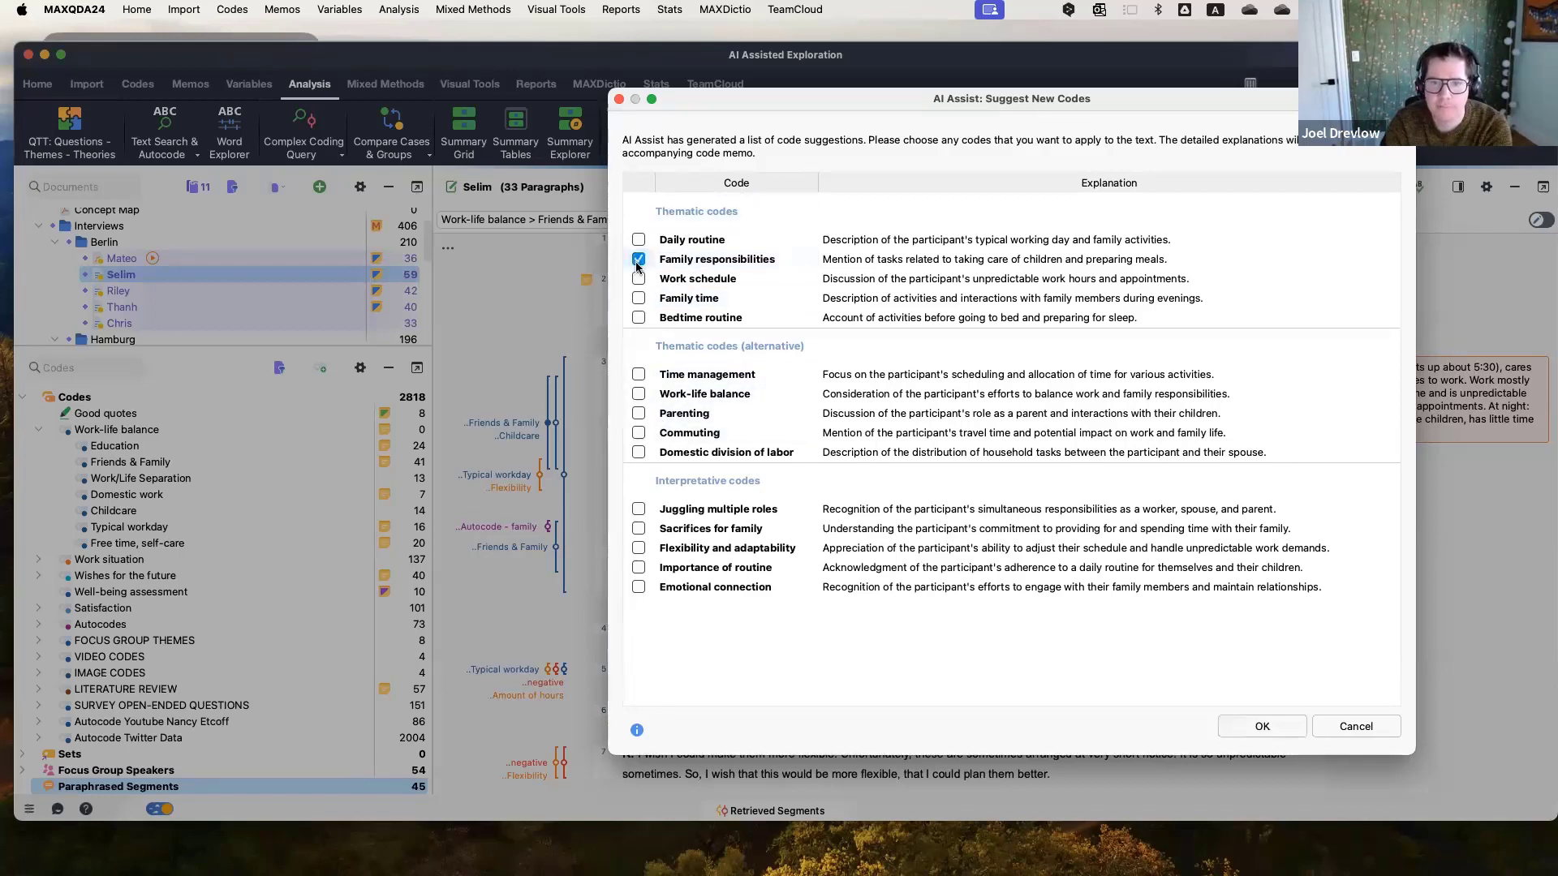
pyautogui.click(1255, 728)
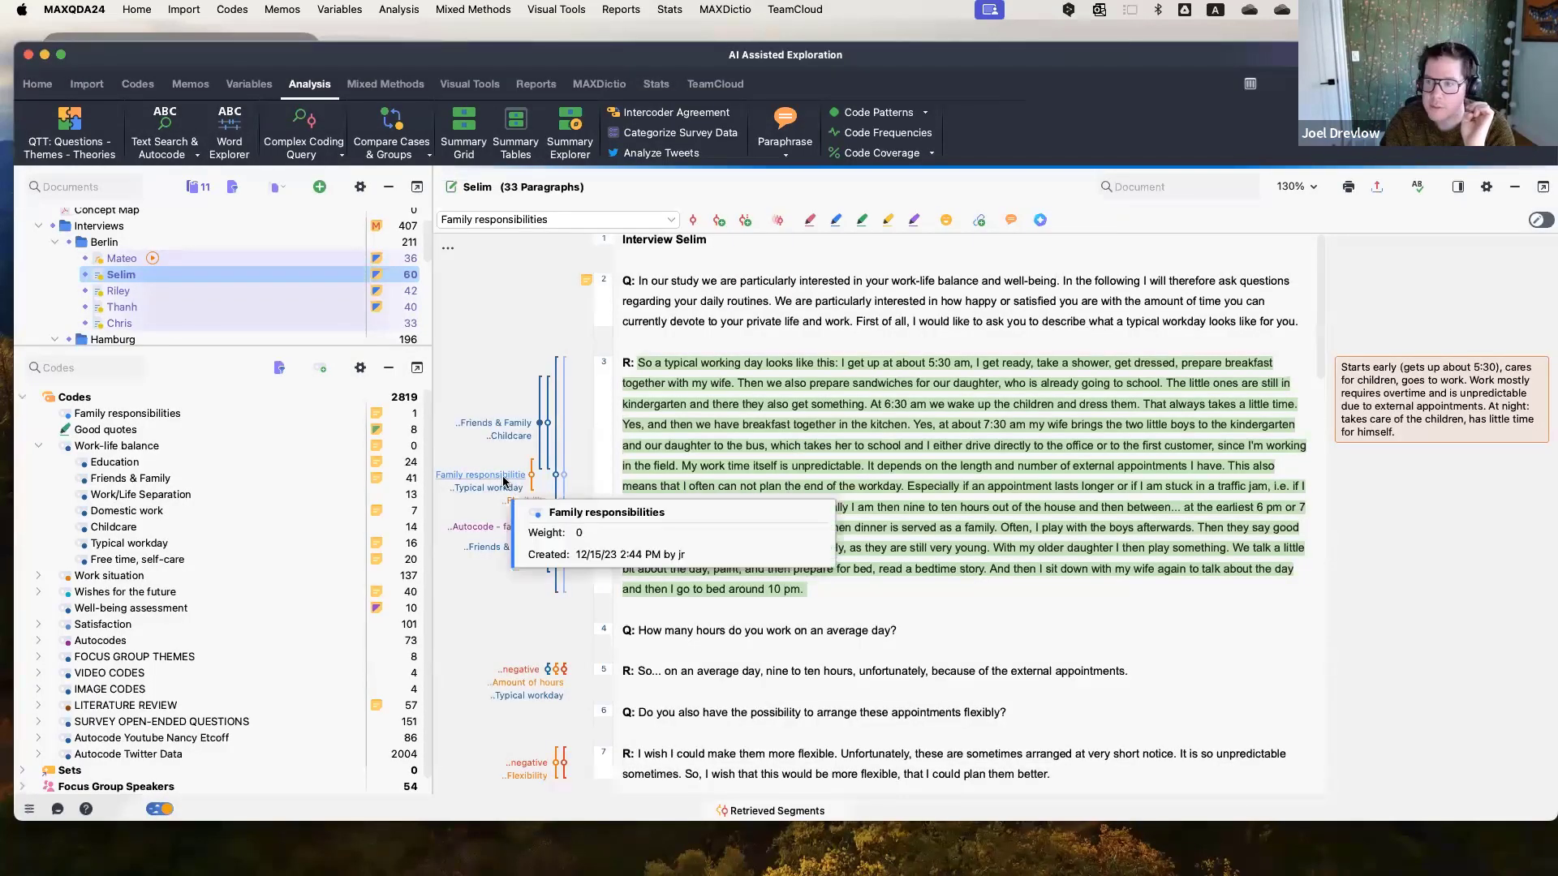
# Open the Family responsibilities code memo to read the AI explanation, then close it.
pyautogui.click(504, 480)
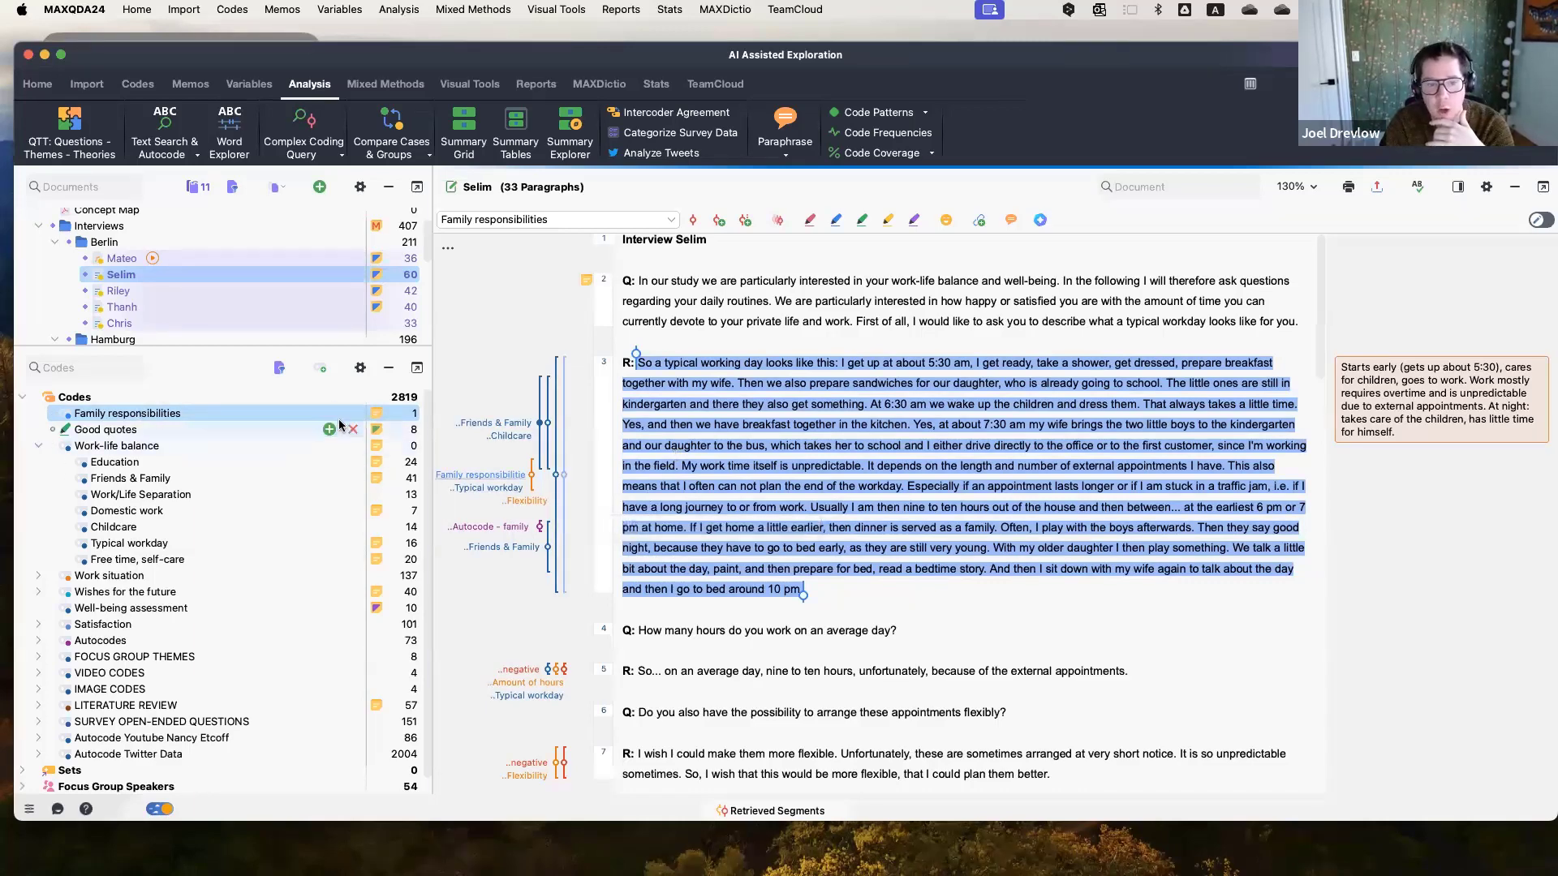
pyautogui.doubleClick(377, 413)
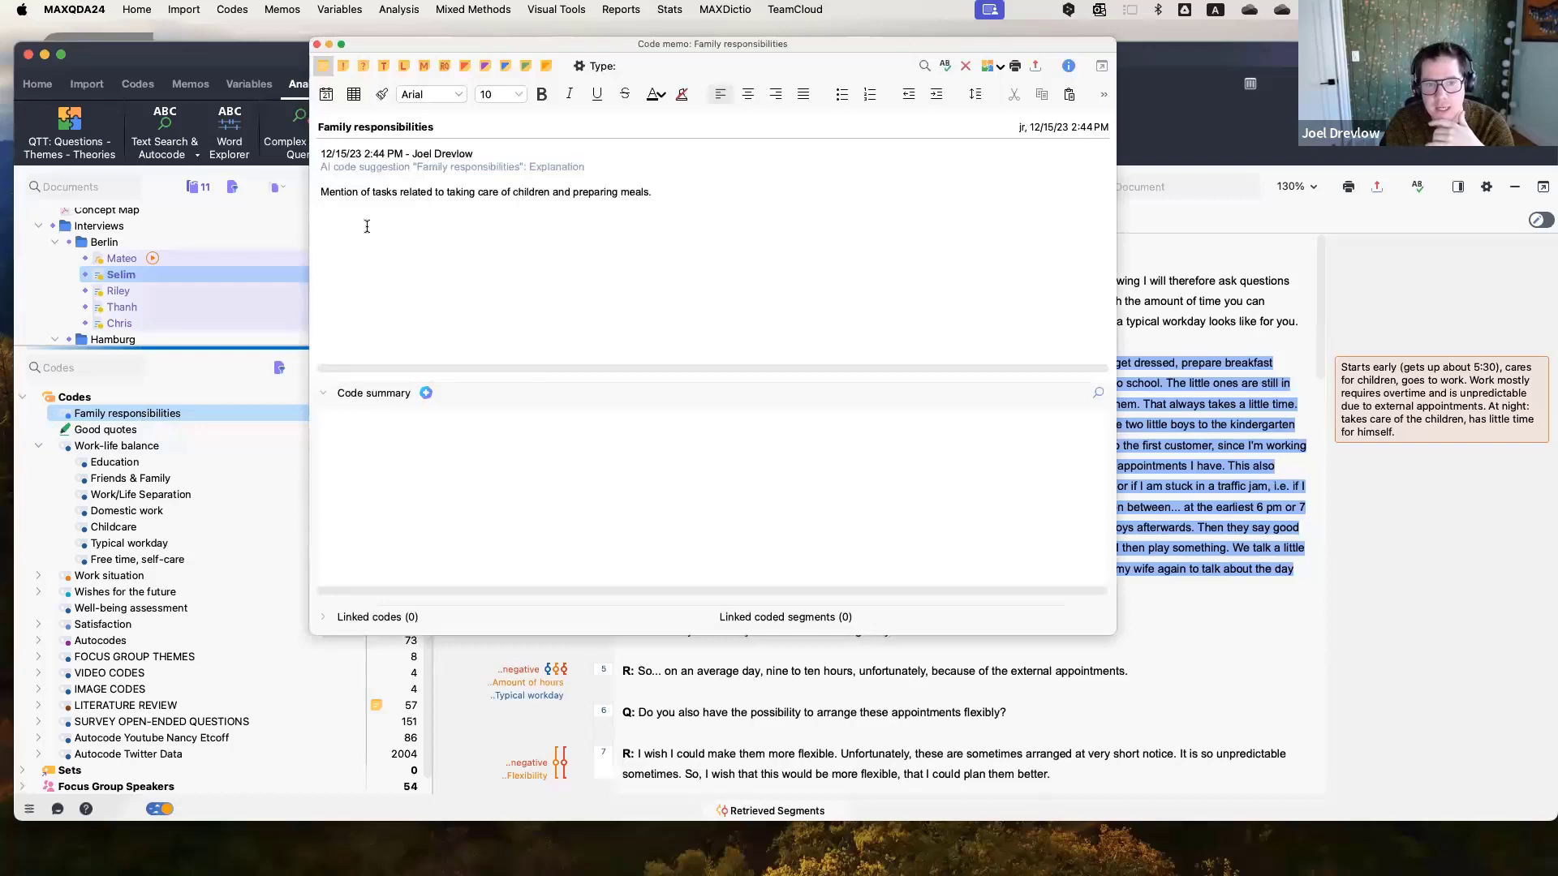
pyautogui.tripleClick(323, 195)
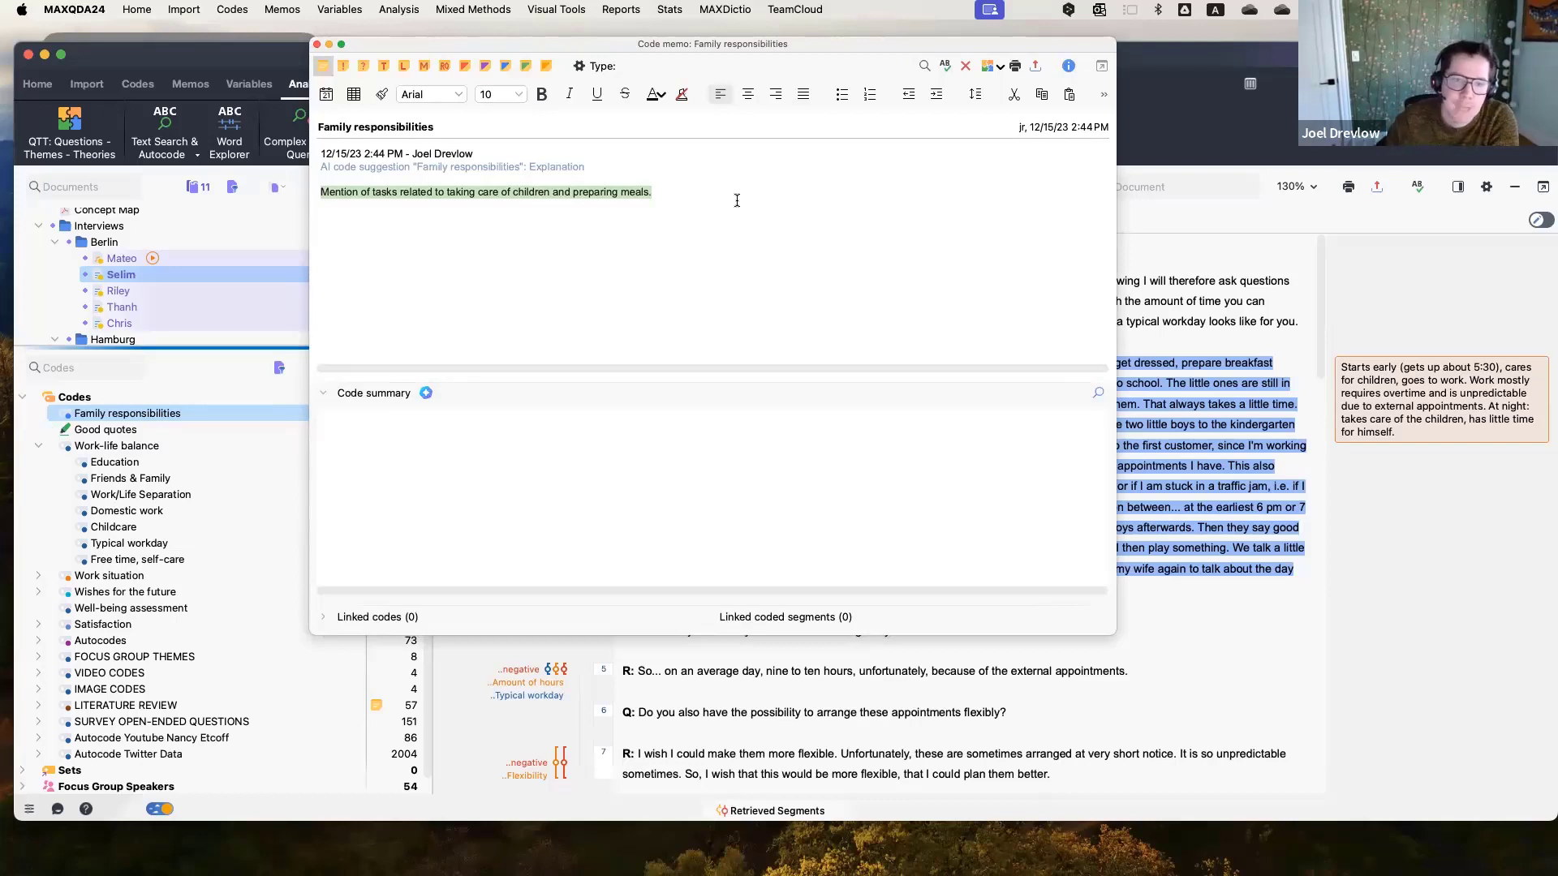
pyautogui.click(318, 47)
pyautogui.click(1099, 585)
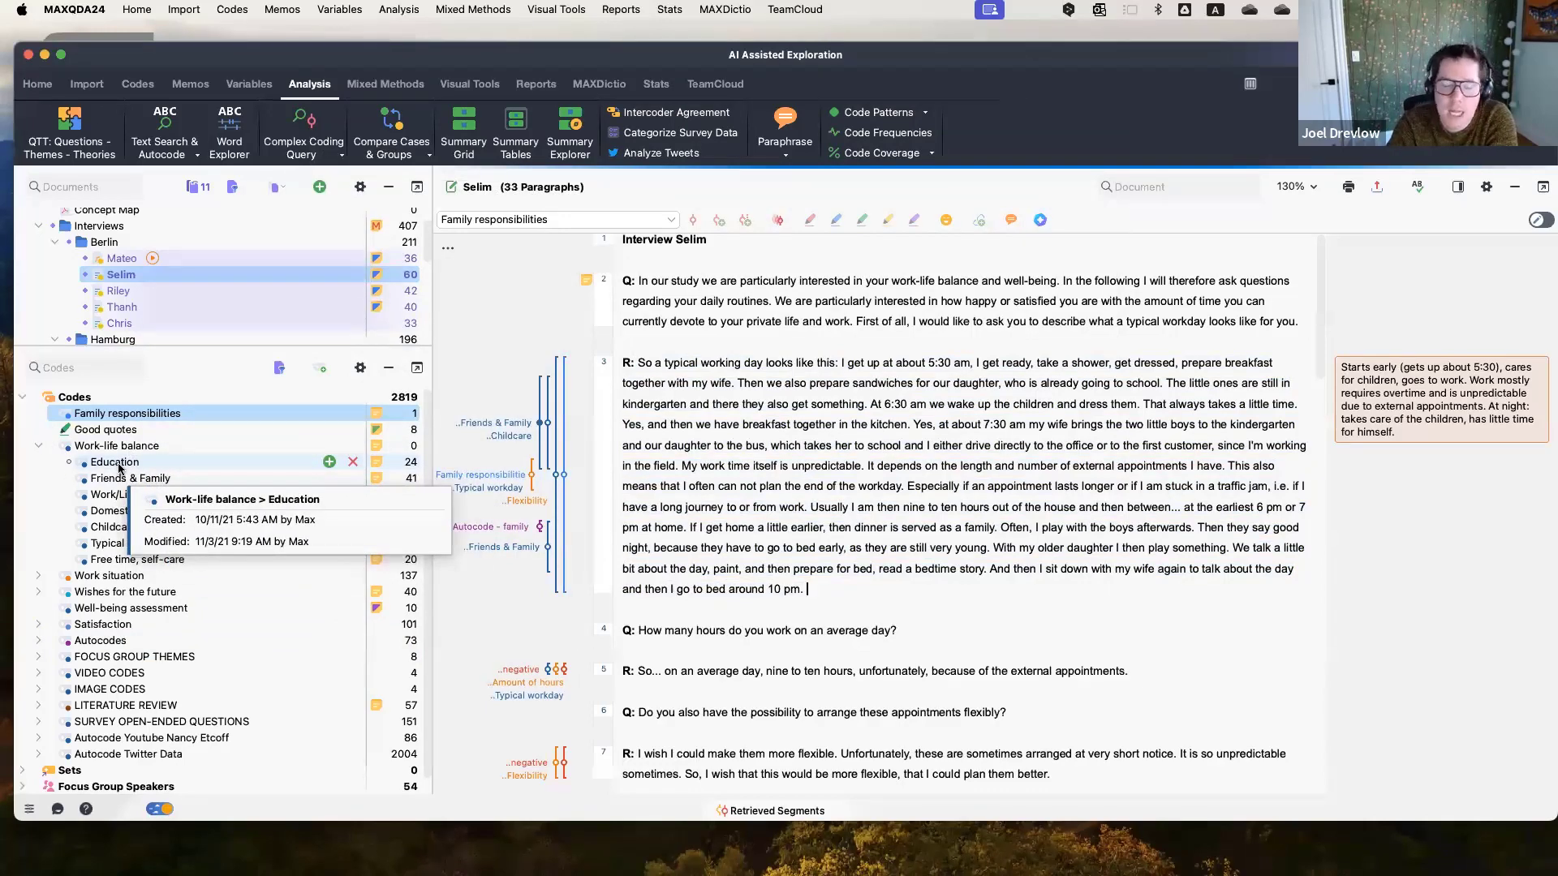
pyautogui.rightClick(175, 463)
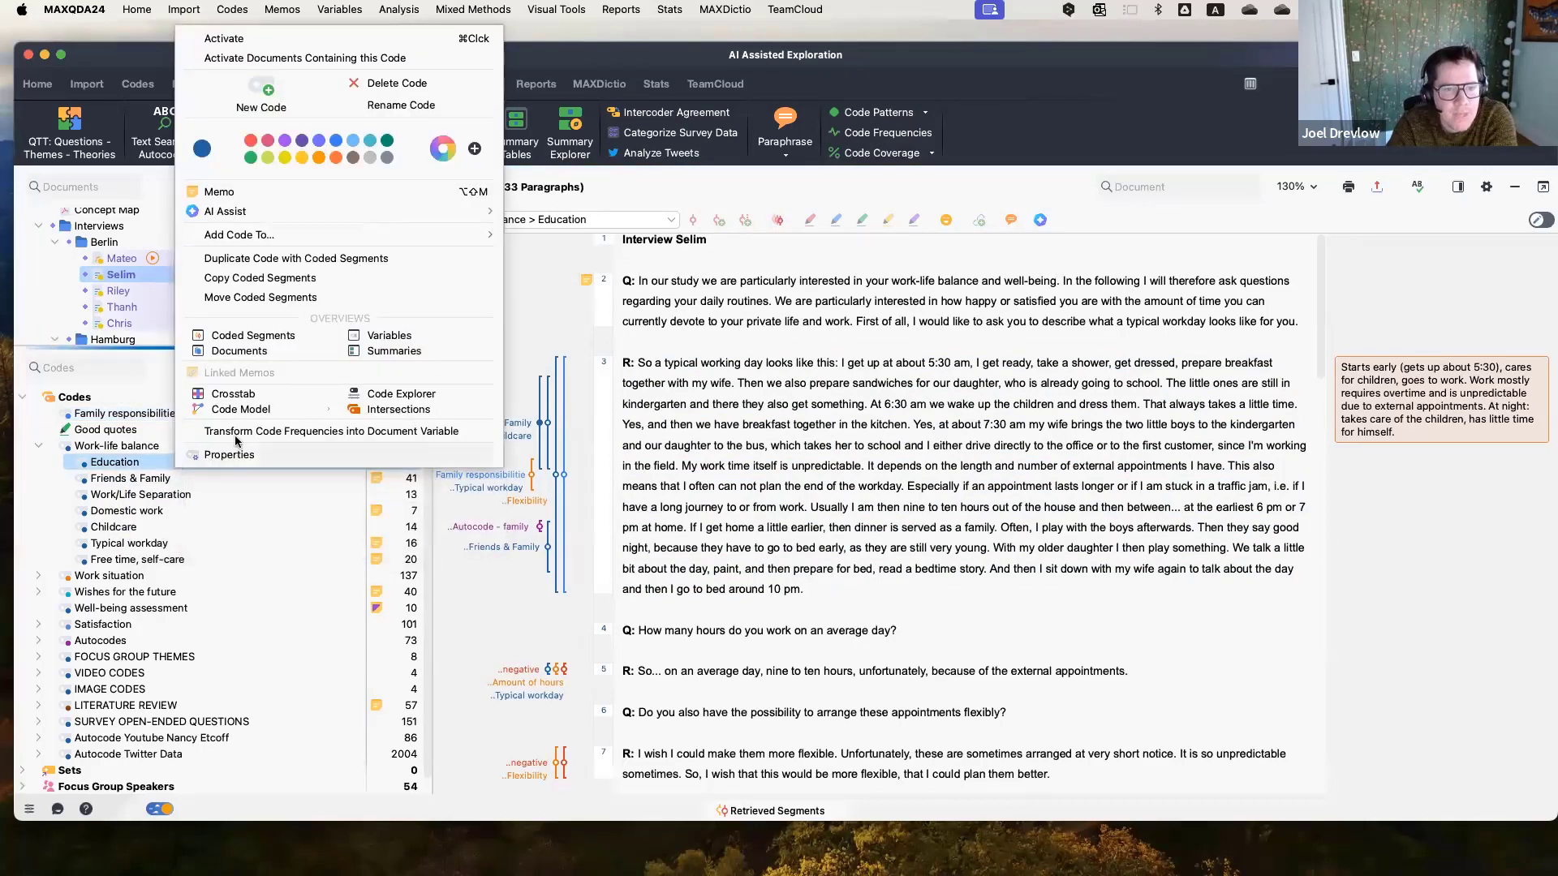
pyautogui.moveTo(285, 208)
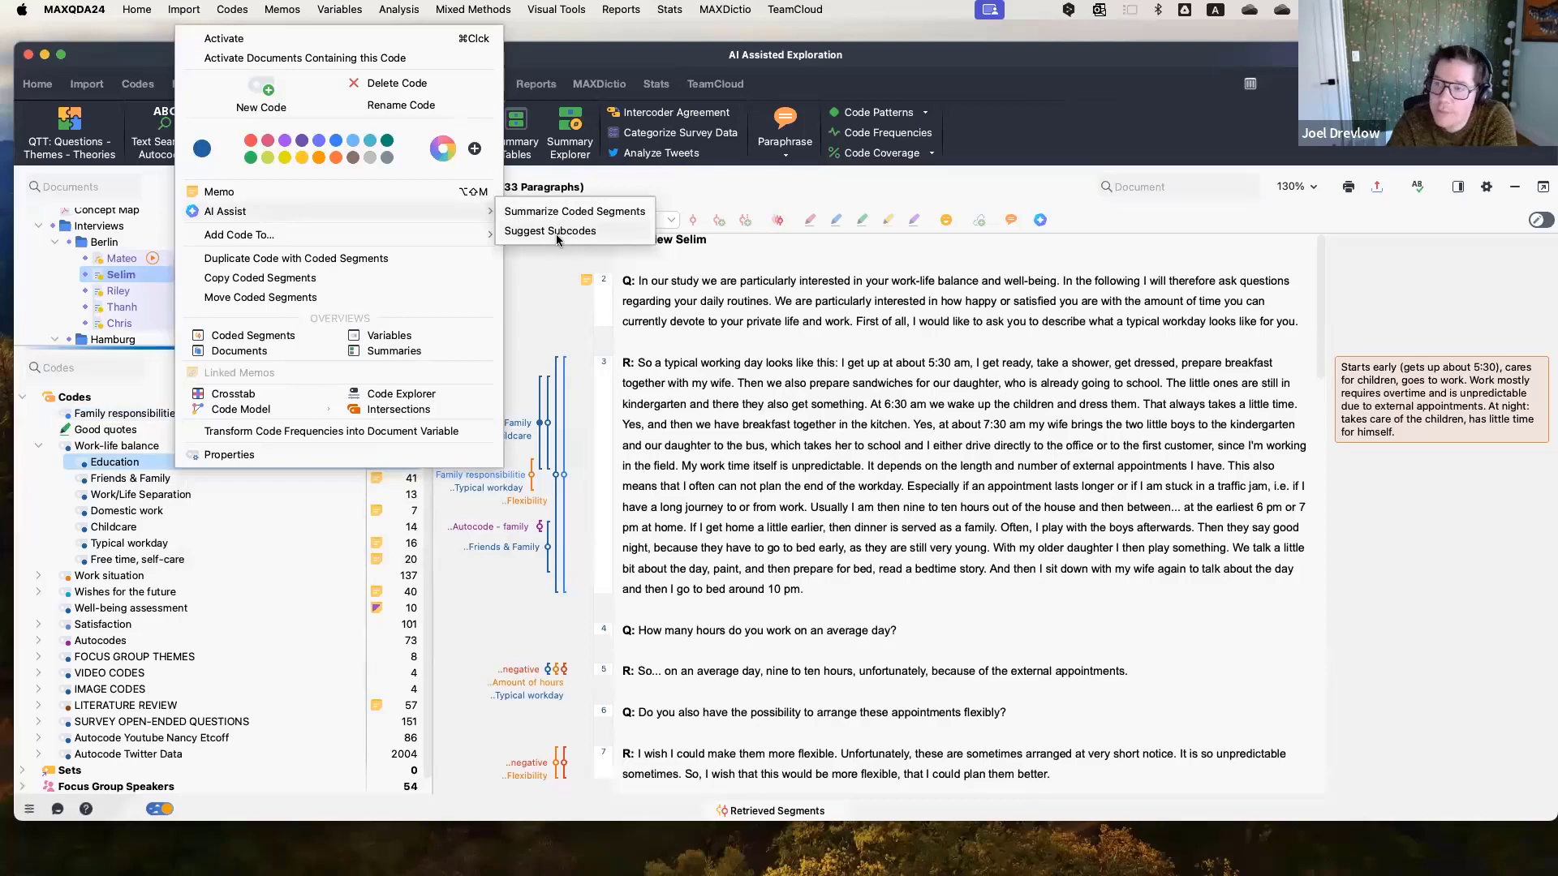
pyautogui.click(576, 389)
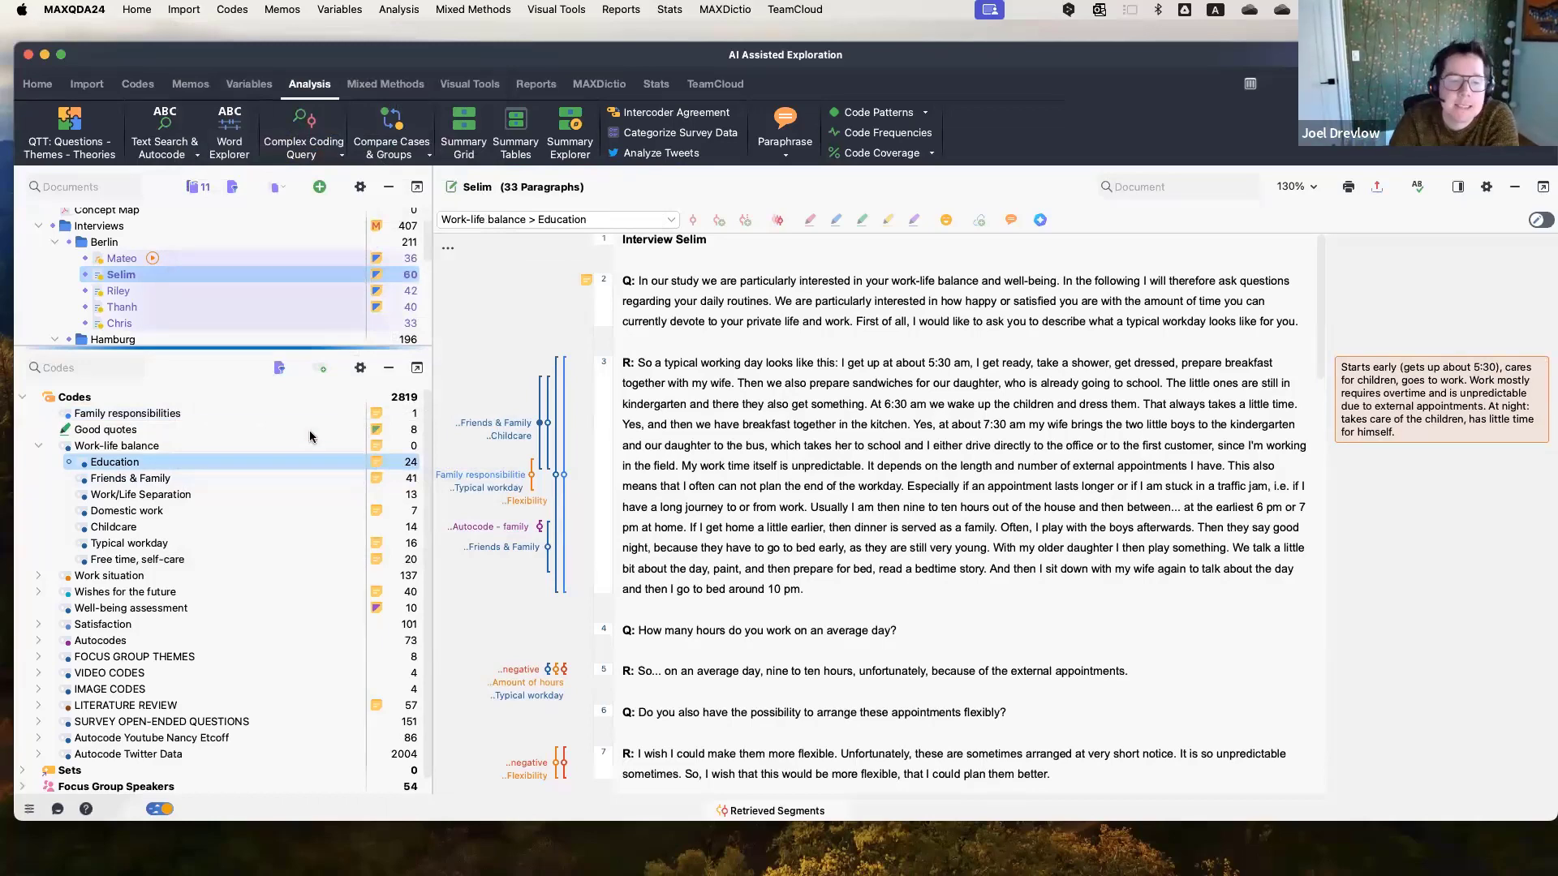
# Have AI Assist suggest subcodes for the Work-life balance > Education code, saving them in its memo.
pyautogui.rightClick(260, 463)
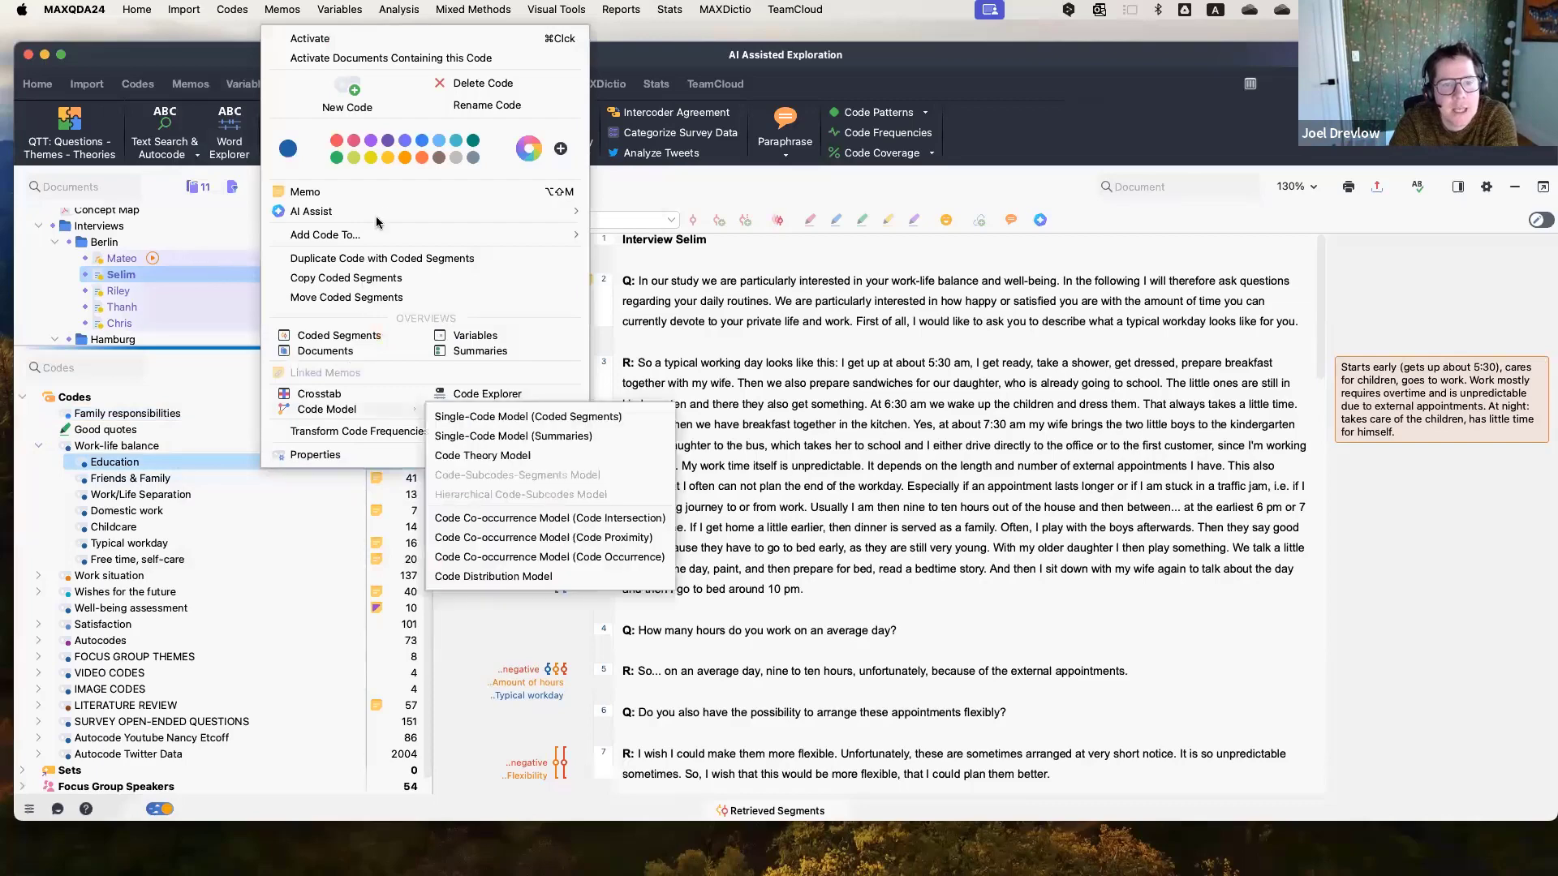
pyautogui.moveTo(536, 215)
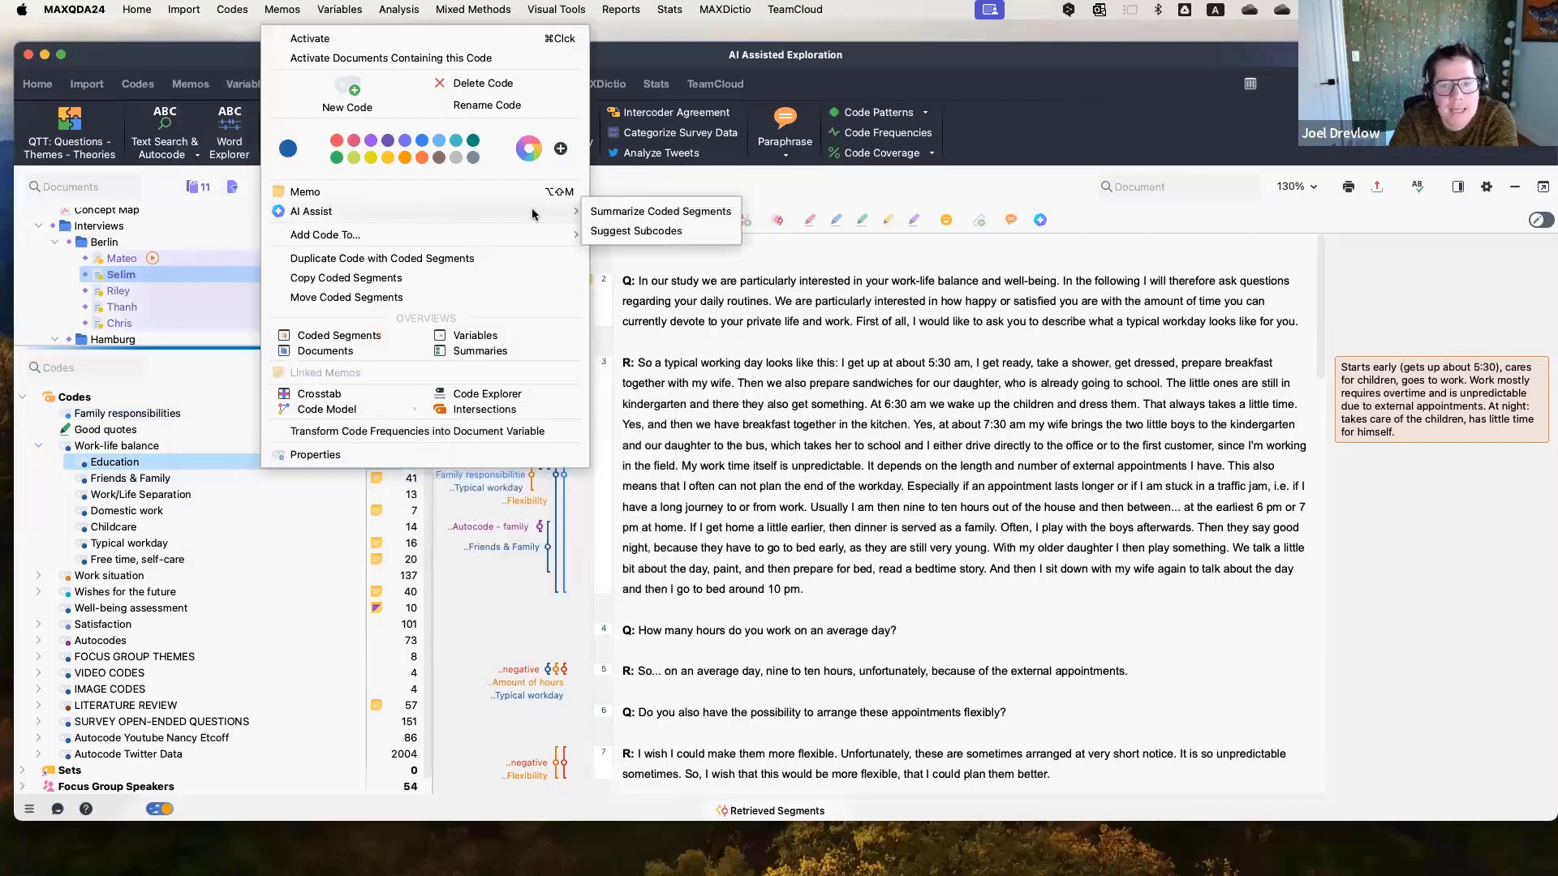
pyautogui.click(642, 232)
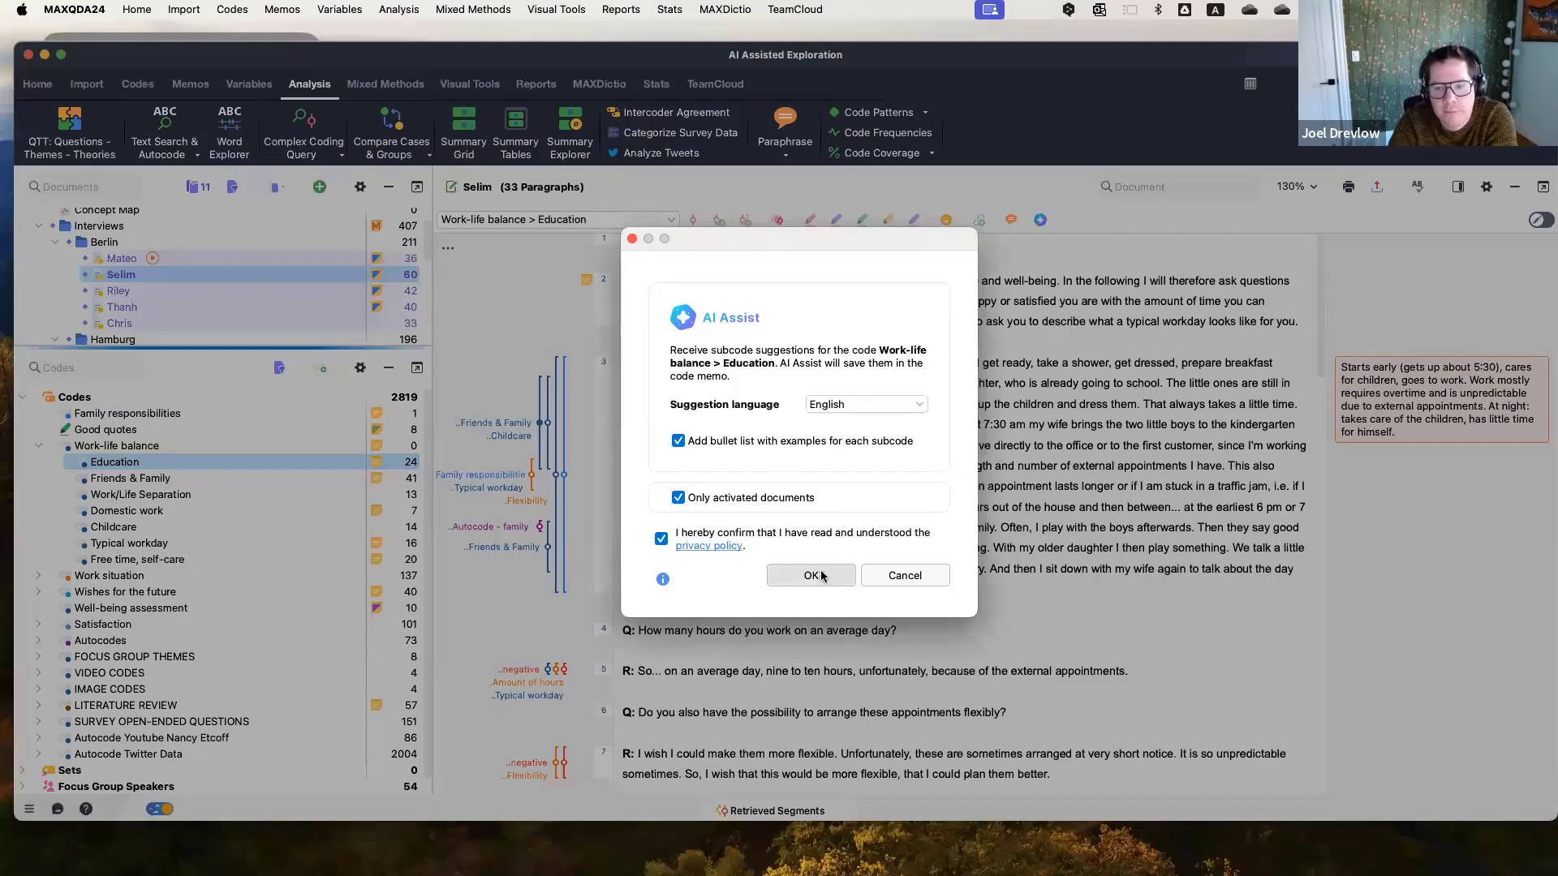
pyautogui.click(799, 574)
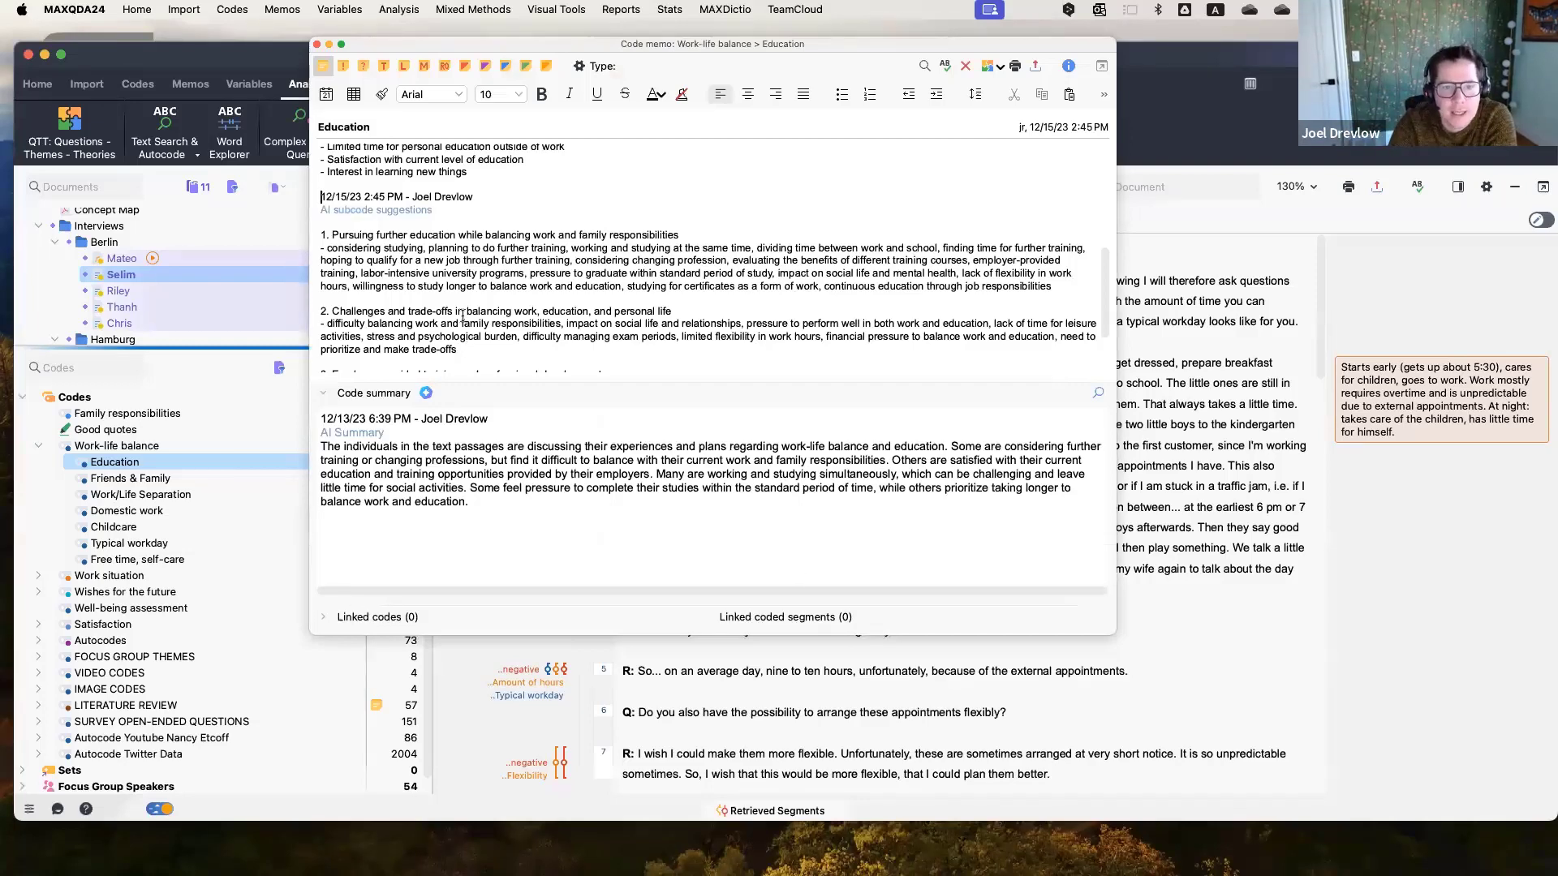
# Scroll through and examine the AI subcode suggestions in the Education code memo.
pyautogui.scroll(-1, 411, 247)
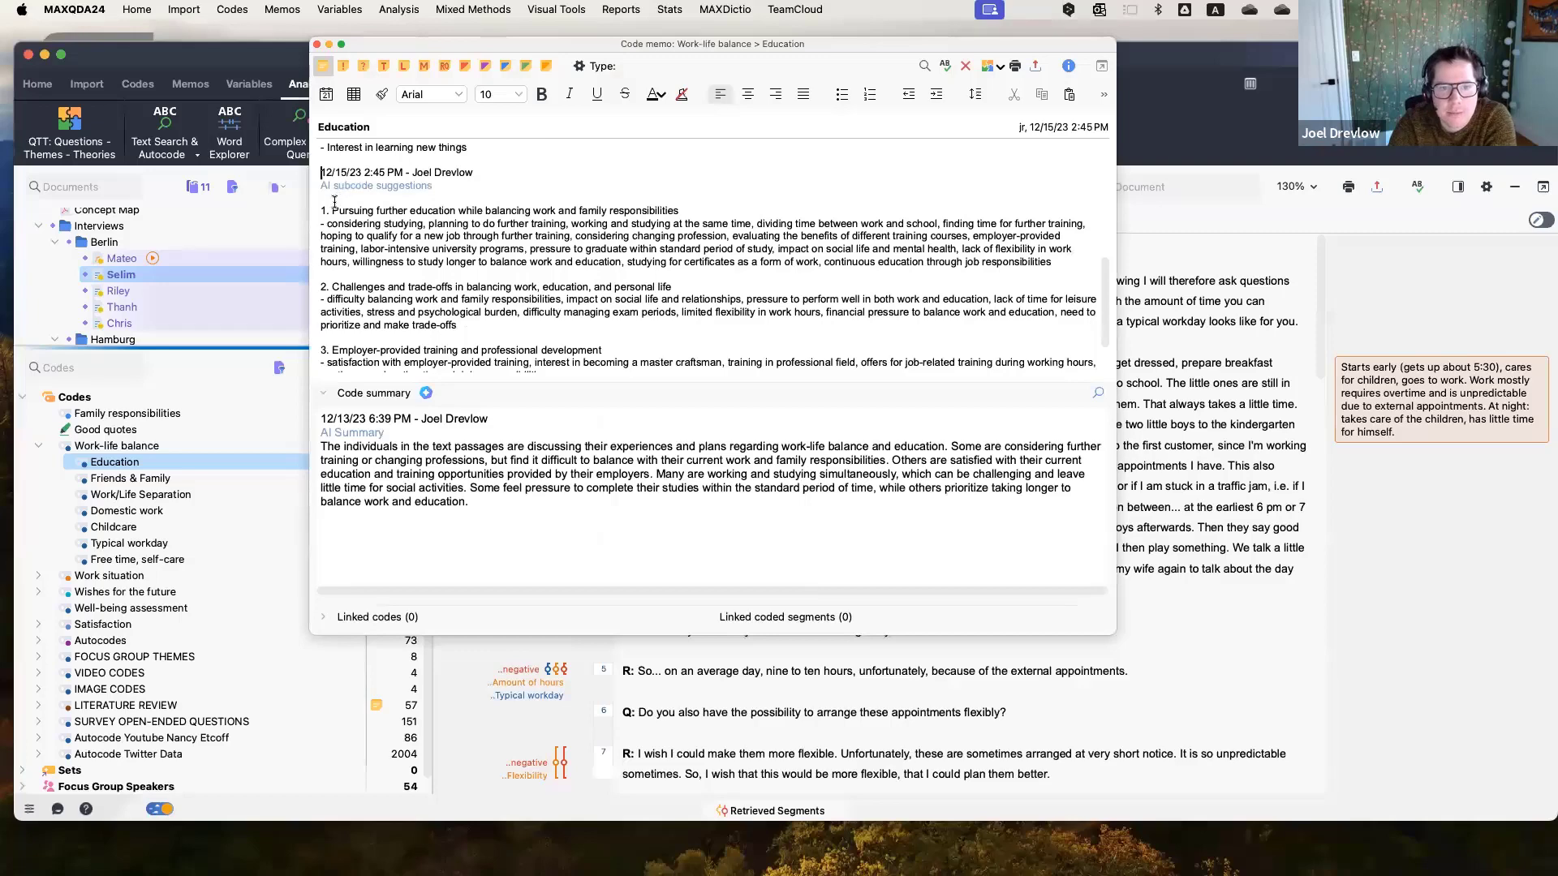
pyautogui.moveTo(332, 210); pyautogui.dragTo(755, 212)
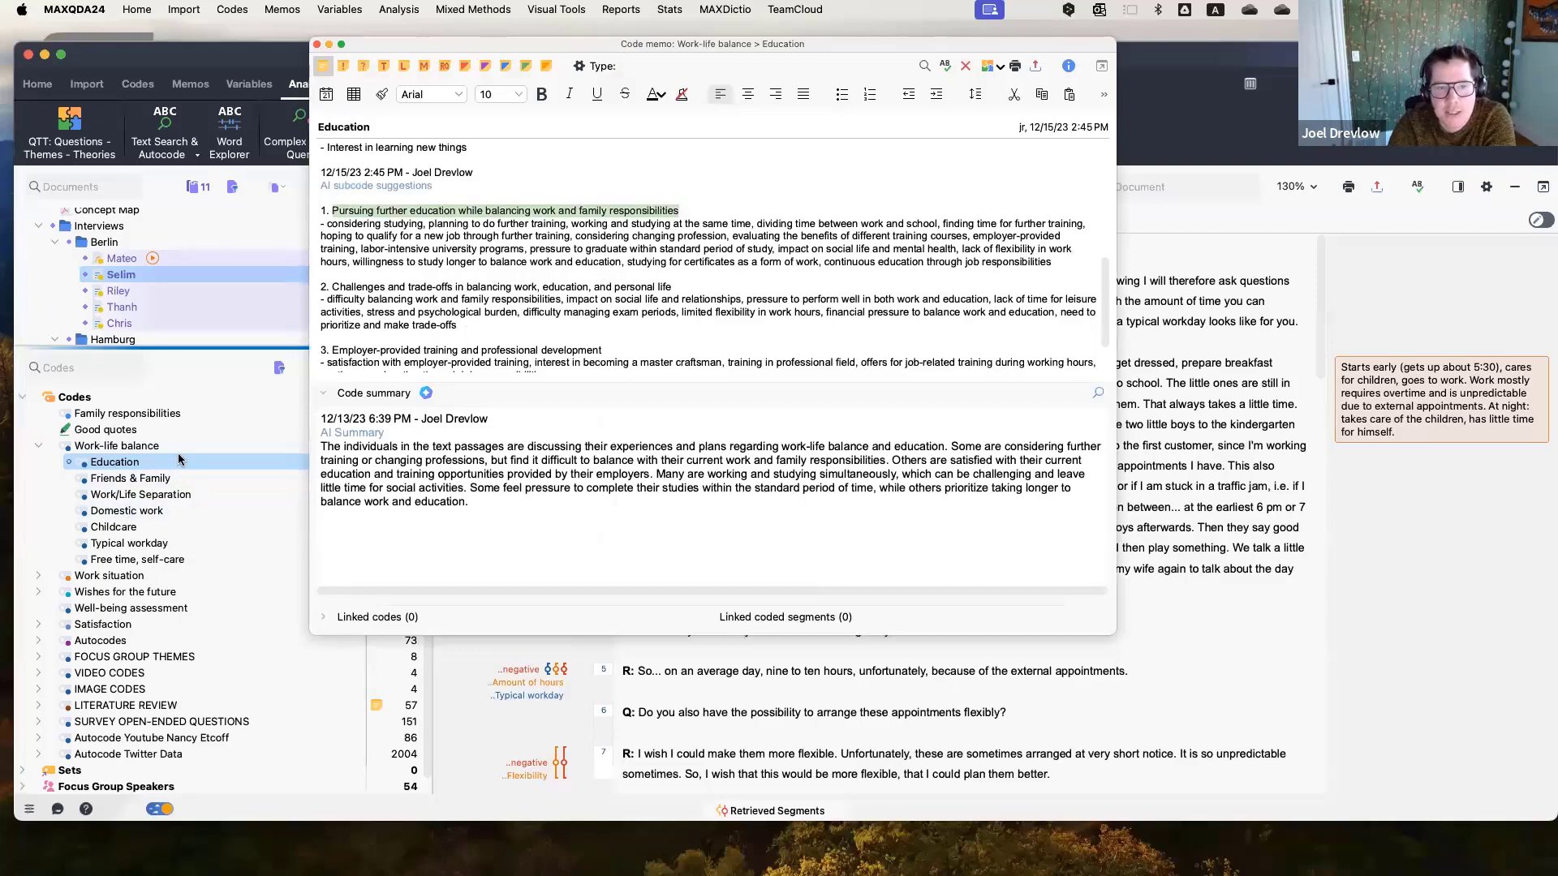
pyautogui.click(351, 212)
pyautogui.moveTo(332, 210); pyautogui.dragTo(685, 212)
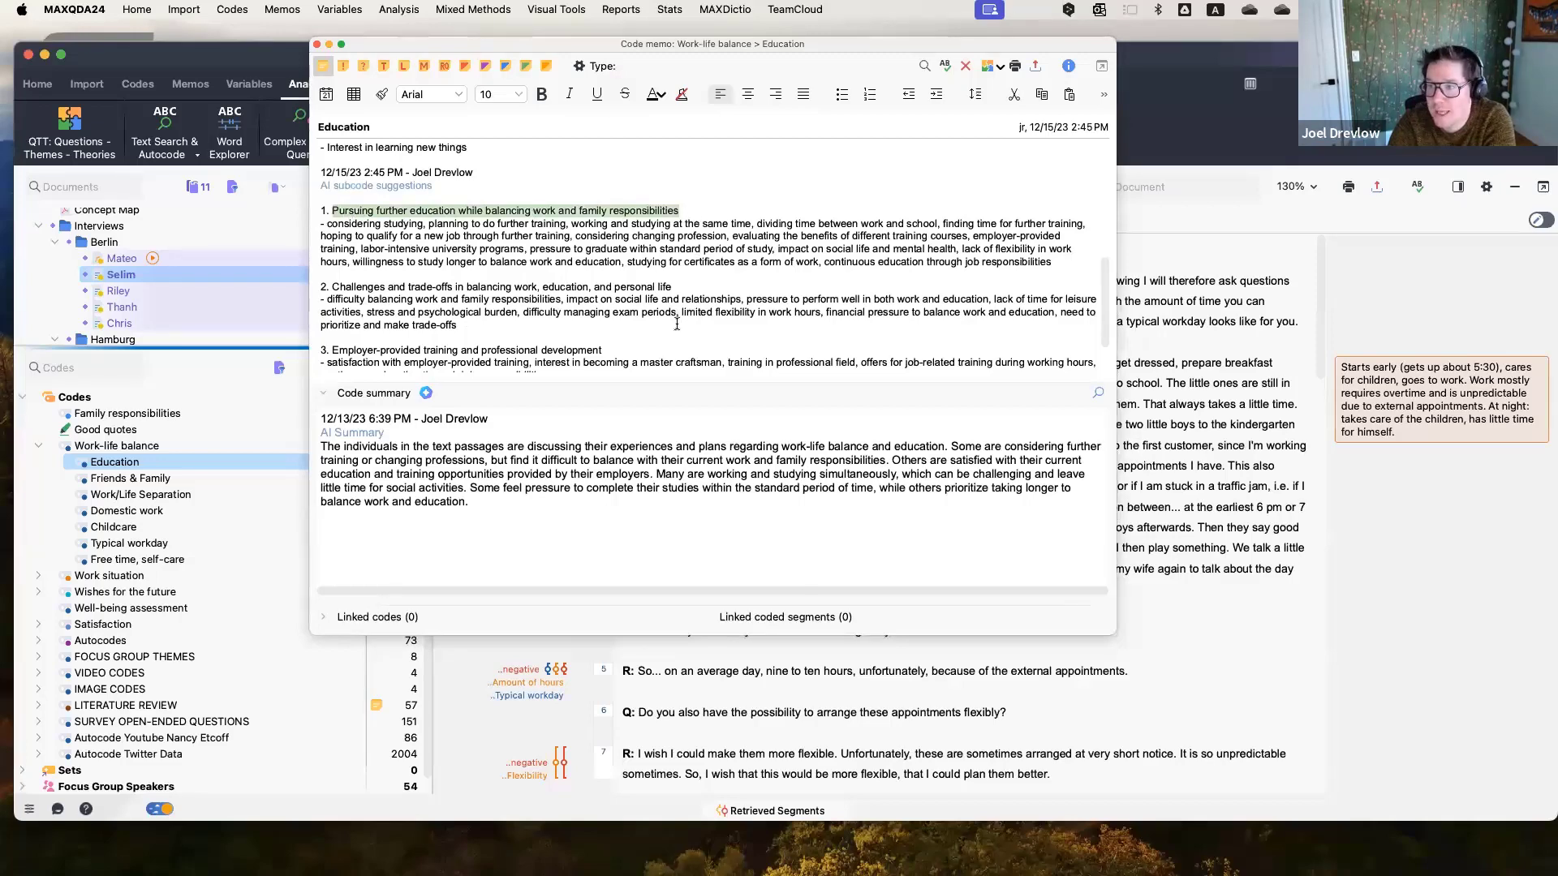
pyautogui.scroll(-1, 677, 324)
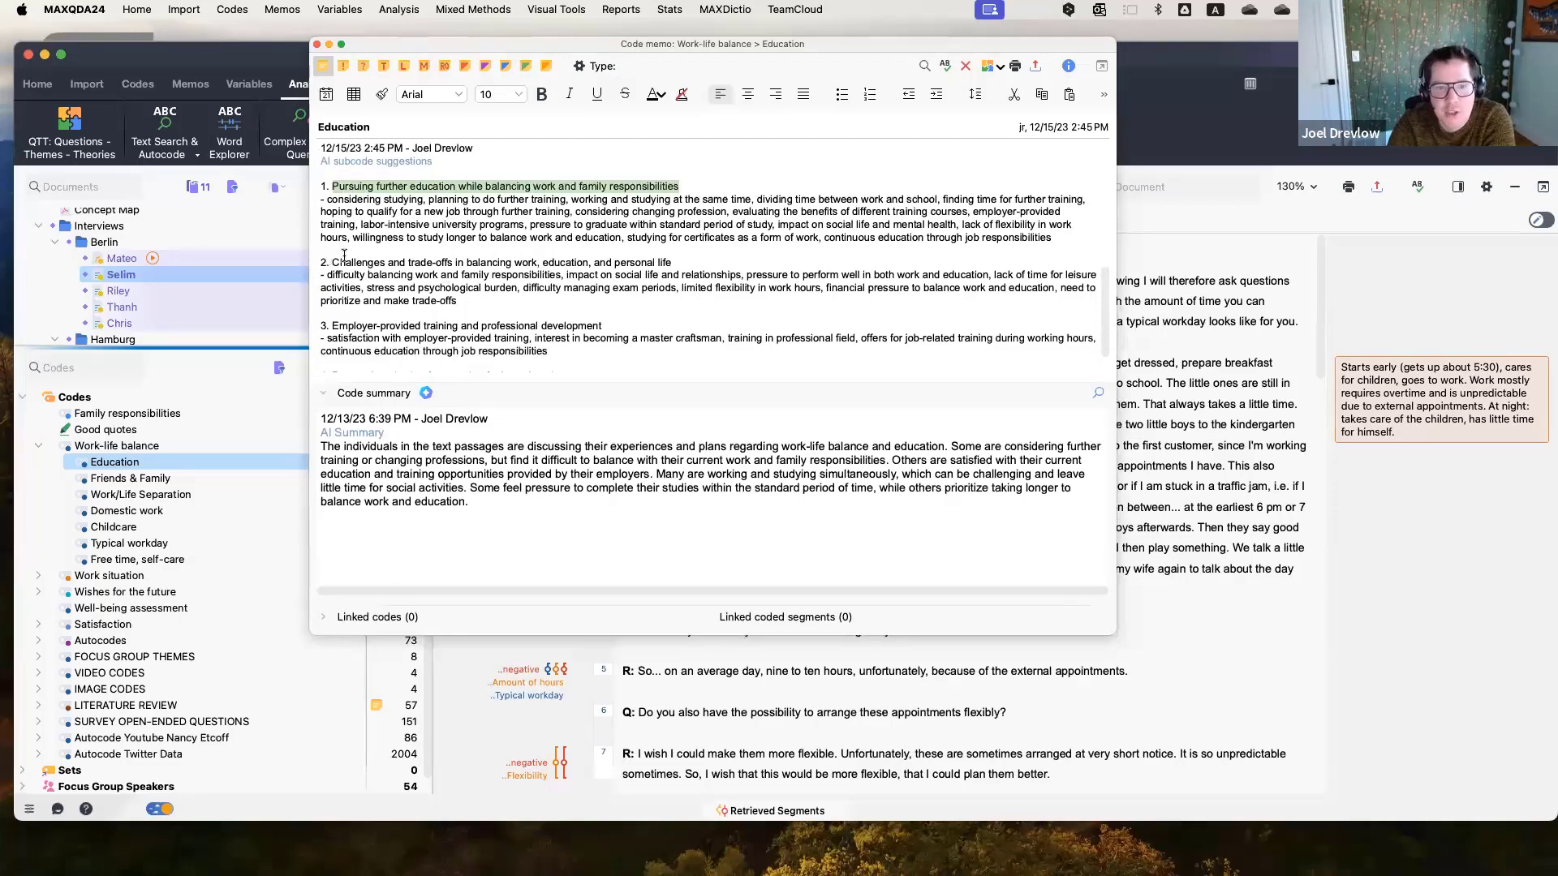
pyautogui.moveTo(322, 262); pyautogui.dragTo(704, 264)
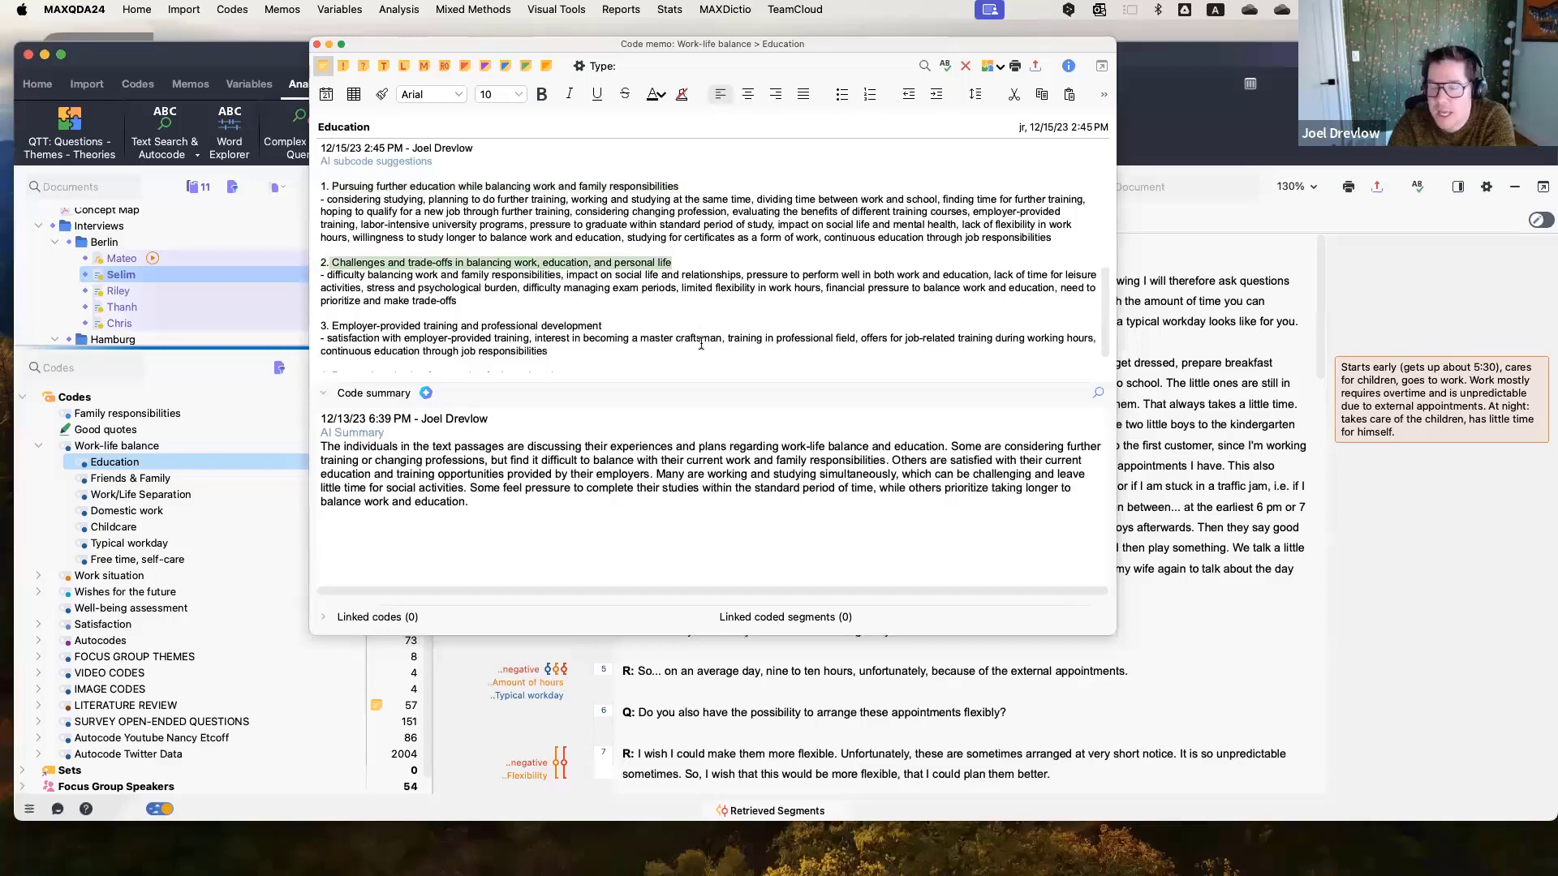
pyautogui.click(325, 326)
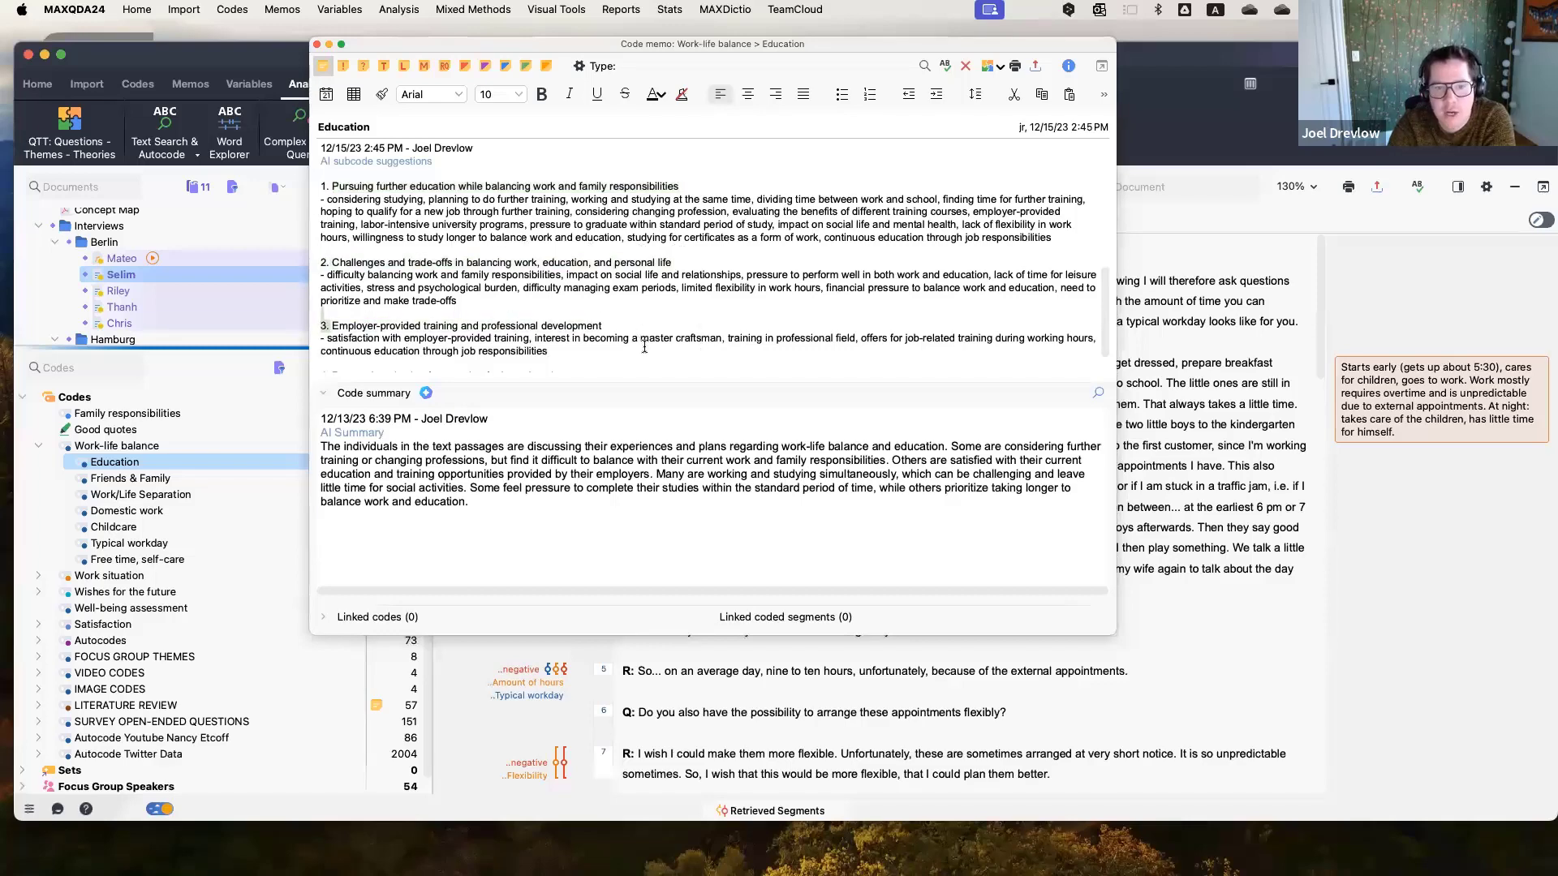
pyautogui.scroll(-2, 644, 346)
pyautogui.moveTo(359, 336); pyautogui.dragTo(614, 334)
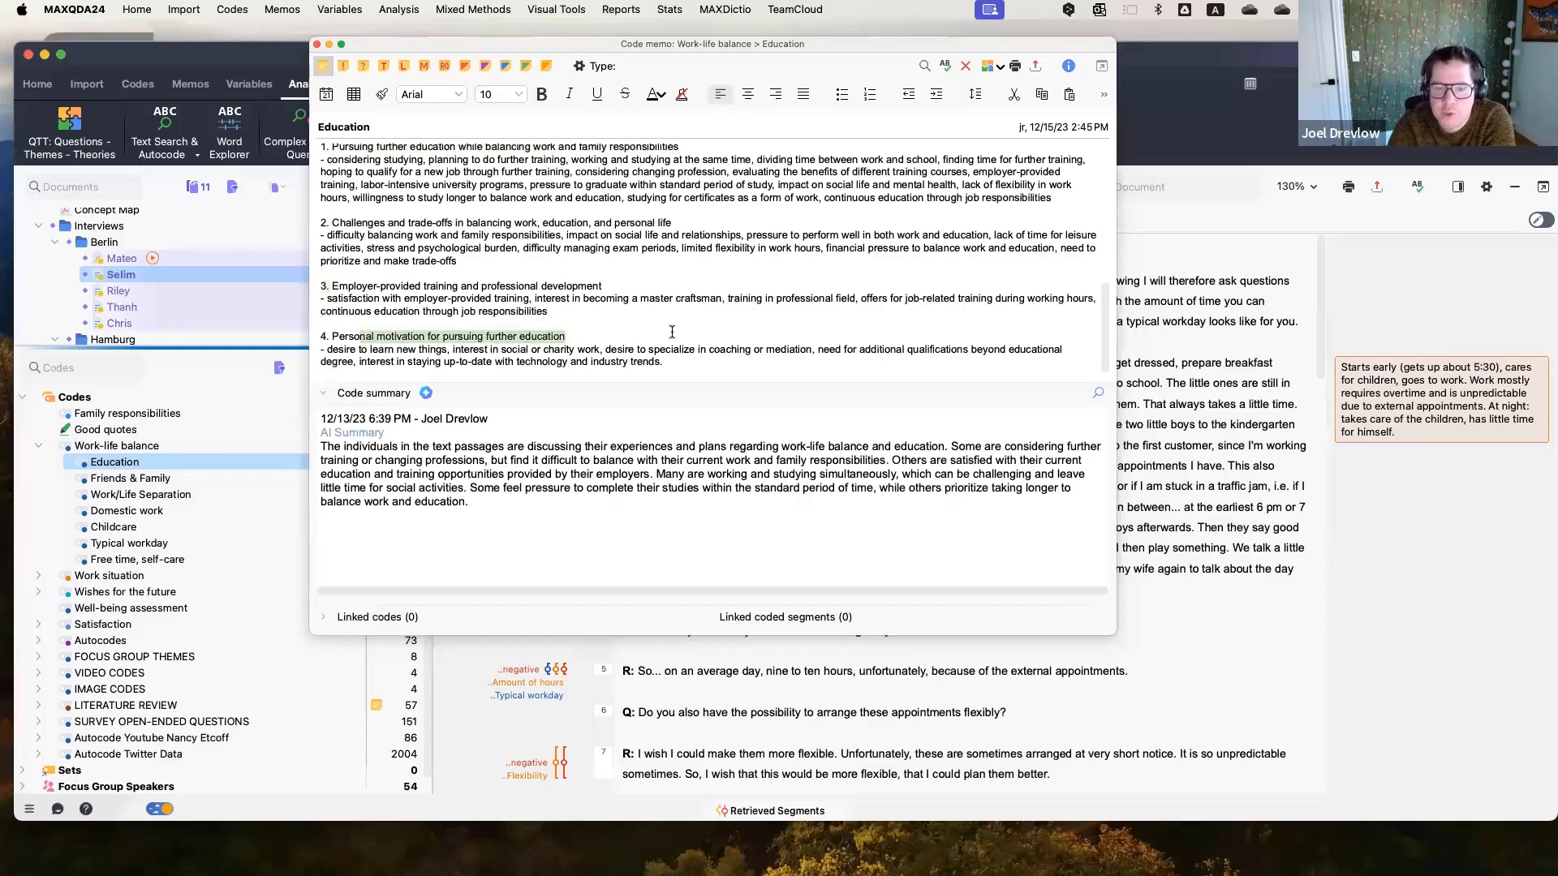
pyautogui.scroll(4, 672, 332)
pyautogui.scroll(5, 493, 245)
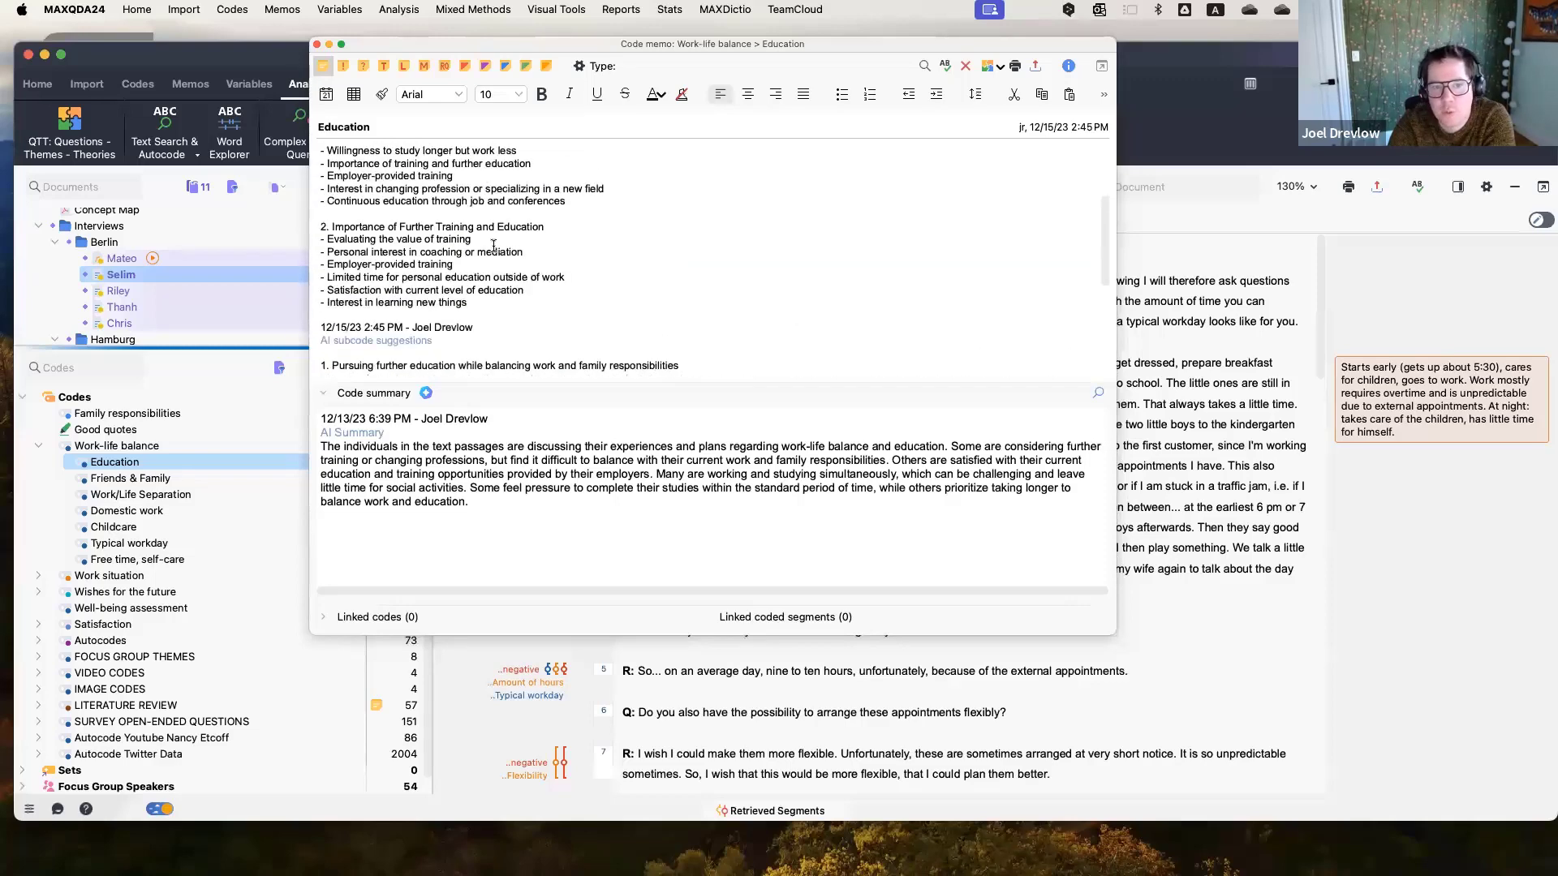
pyautogui.scroll(-4, 492, 246)
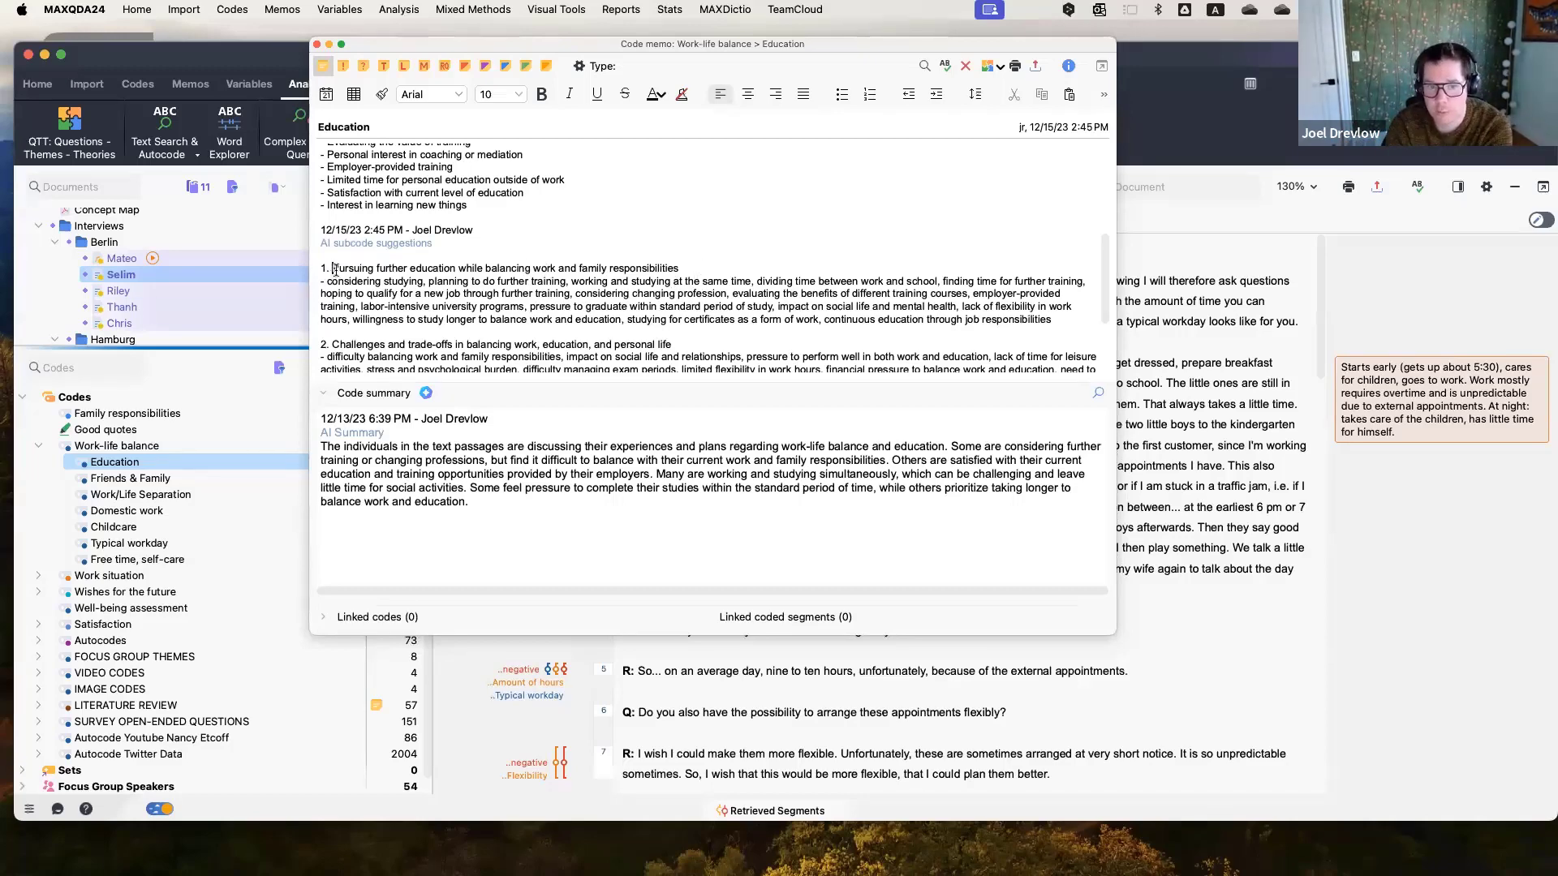
pyautogui.moveTo(332, 268); pyautogui.dragTo(678, 267)
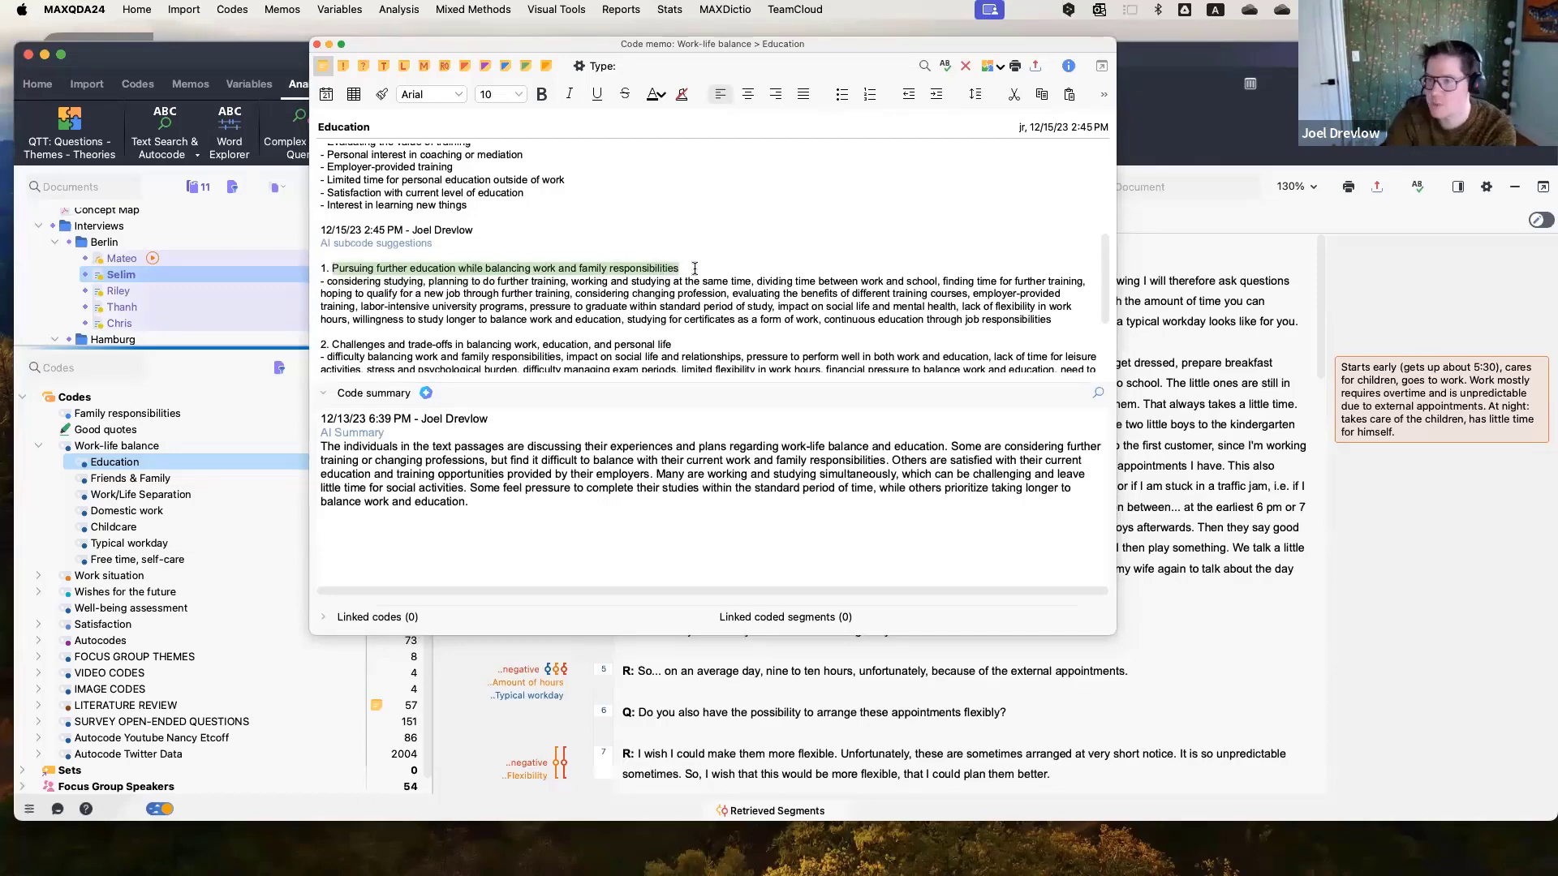
# Close the Education memo and open the memo of the SURVEY OPEN-ENDED QUESTIONS > Why would you spend more time on... code to read it.
pyautogui.click(316, 46)
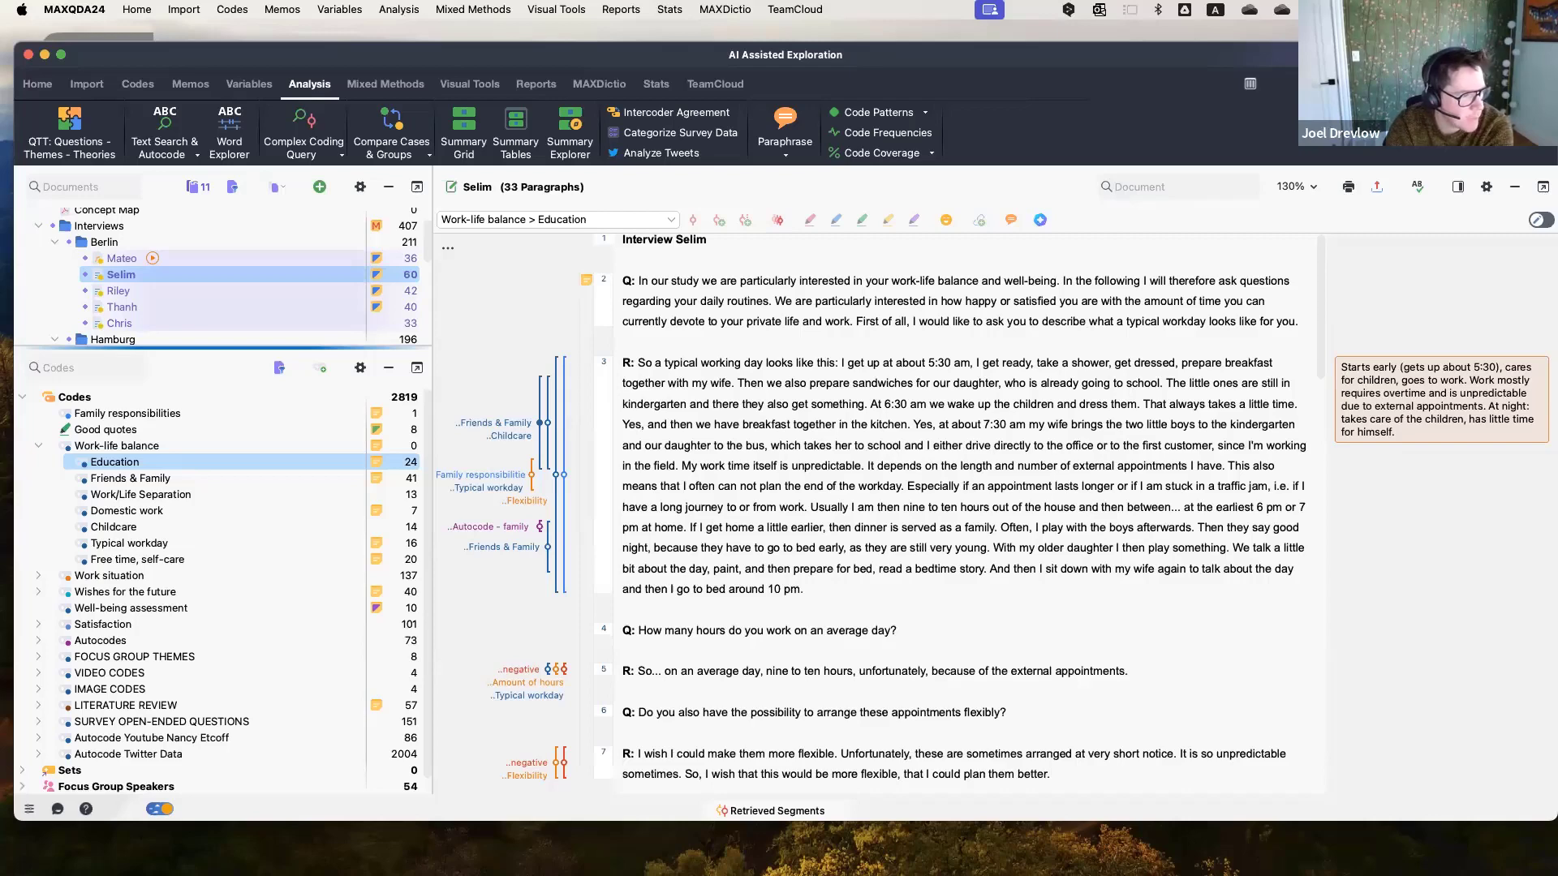
pyautogui.moveTo(459, 435)
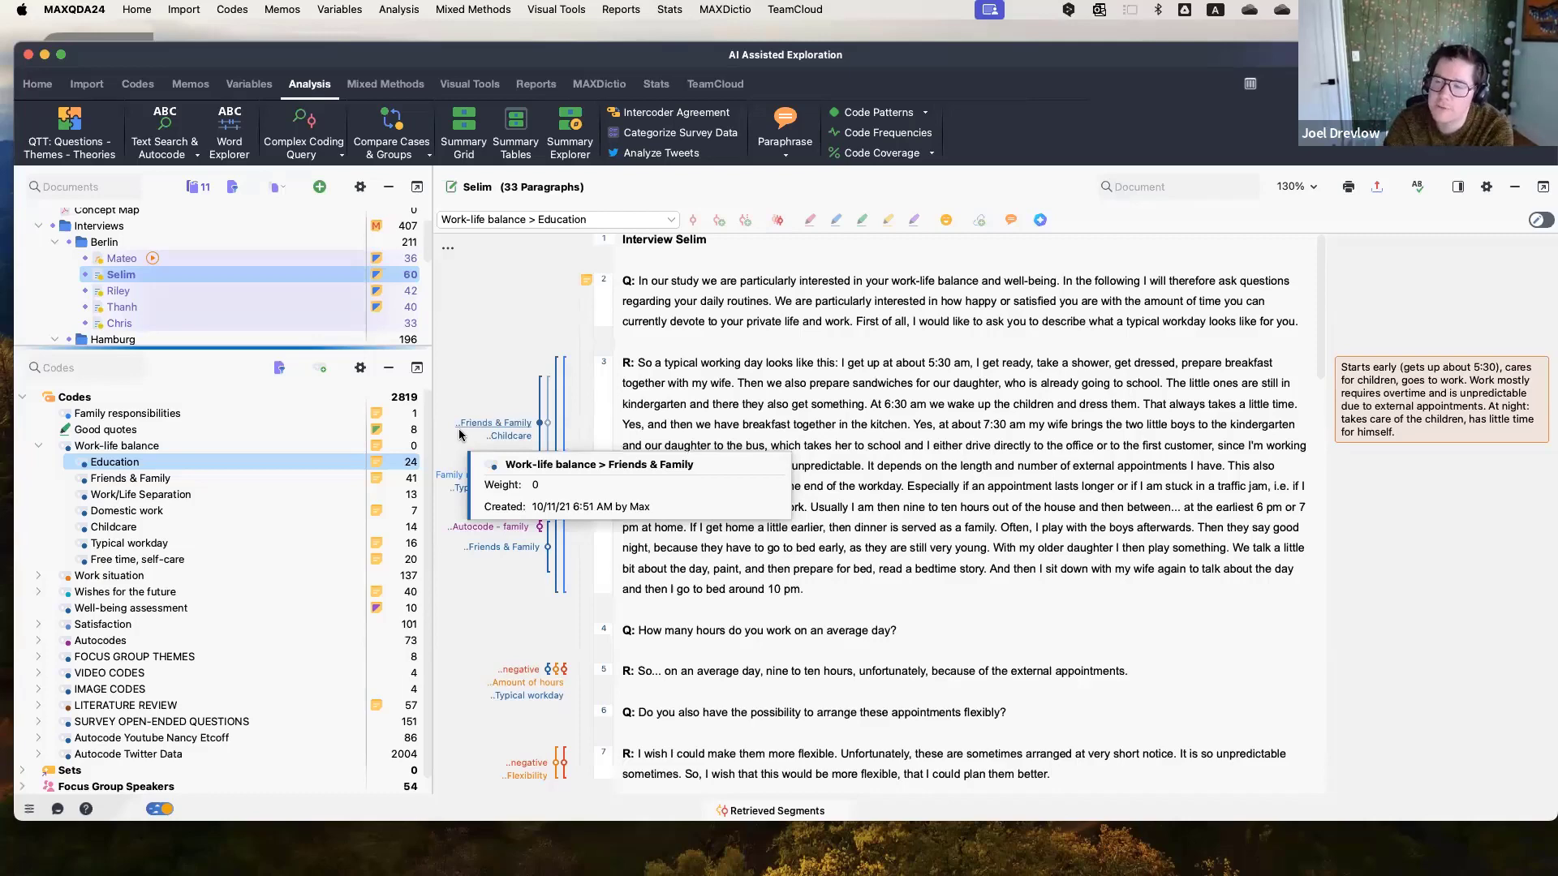
pyautogui.click(39, 446)
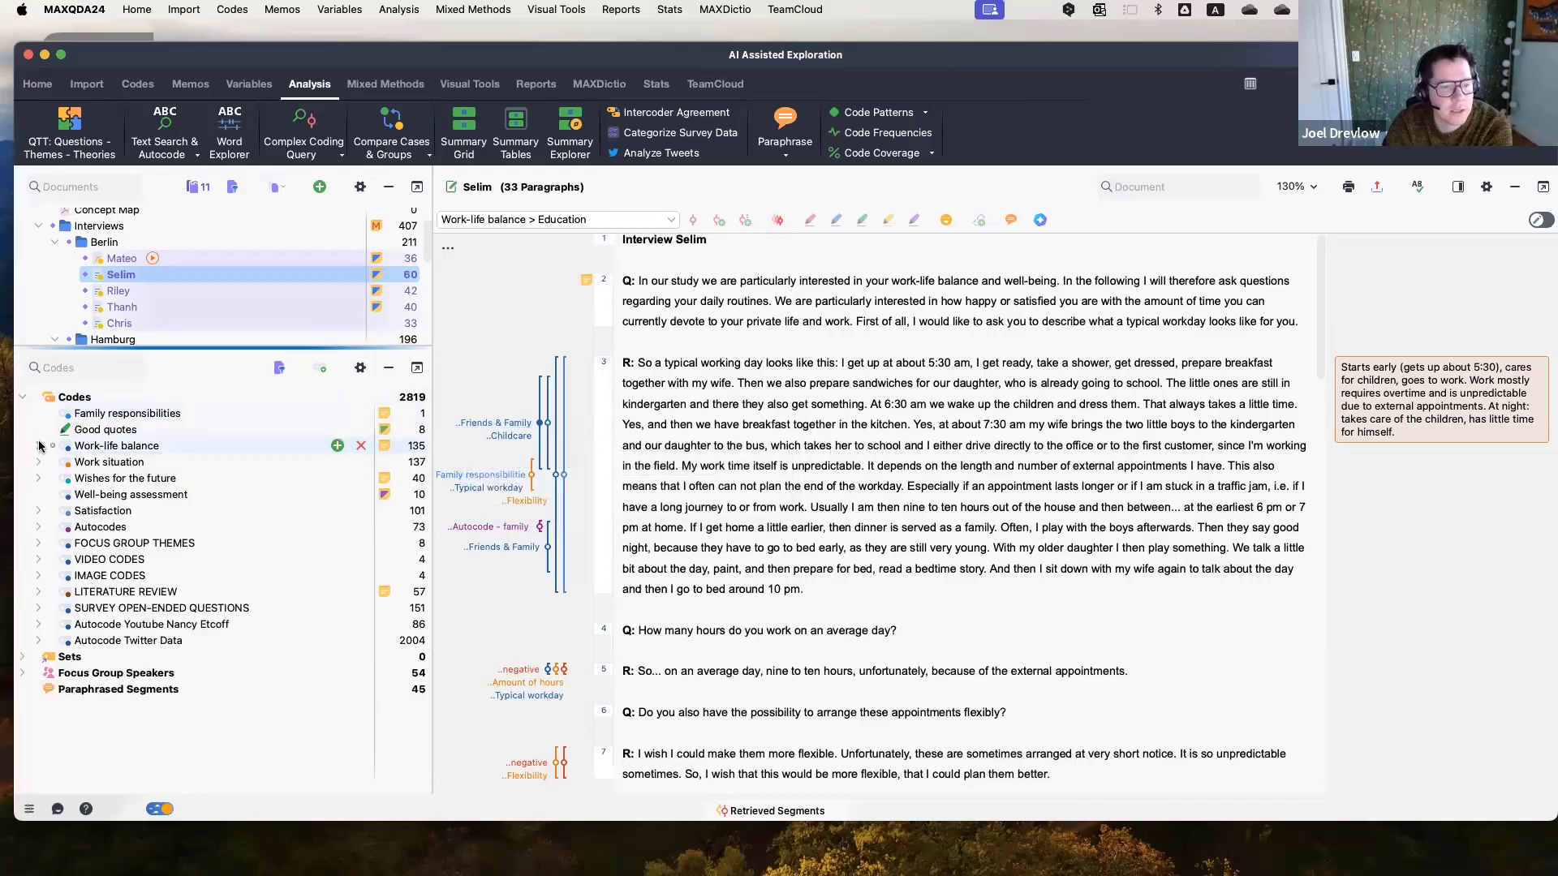
pyautogui.click(38, 608)
pyautogui.scroll(-2, 162, 568)
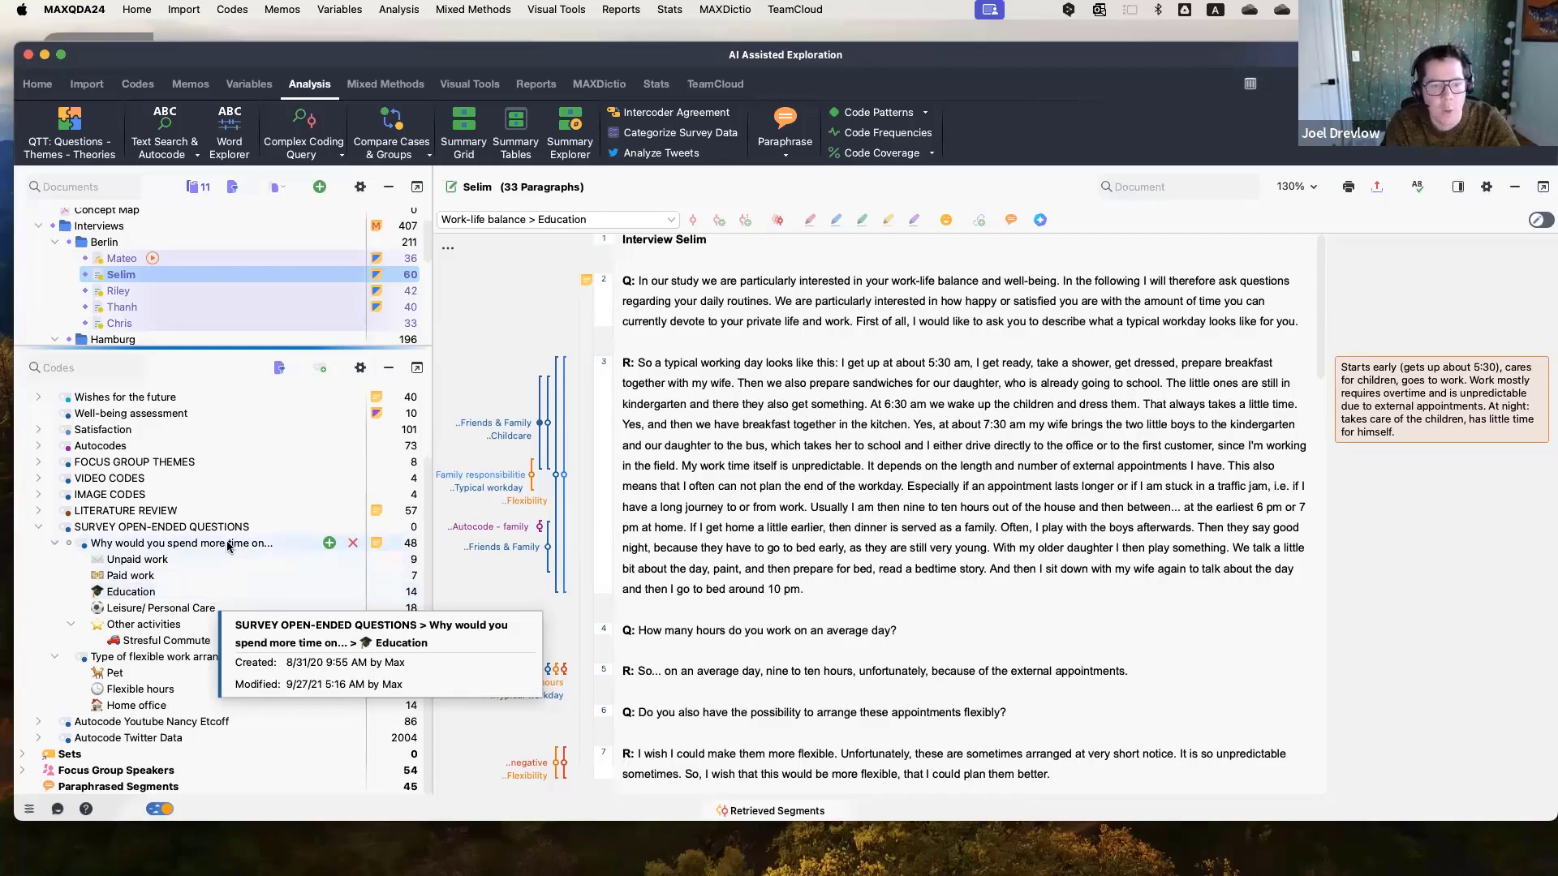
pyautogui.doubleClick(377, 543)
pyautogui.moveTo(321, 153); pyautogui.dragTo(1006, 167)
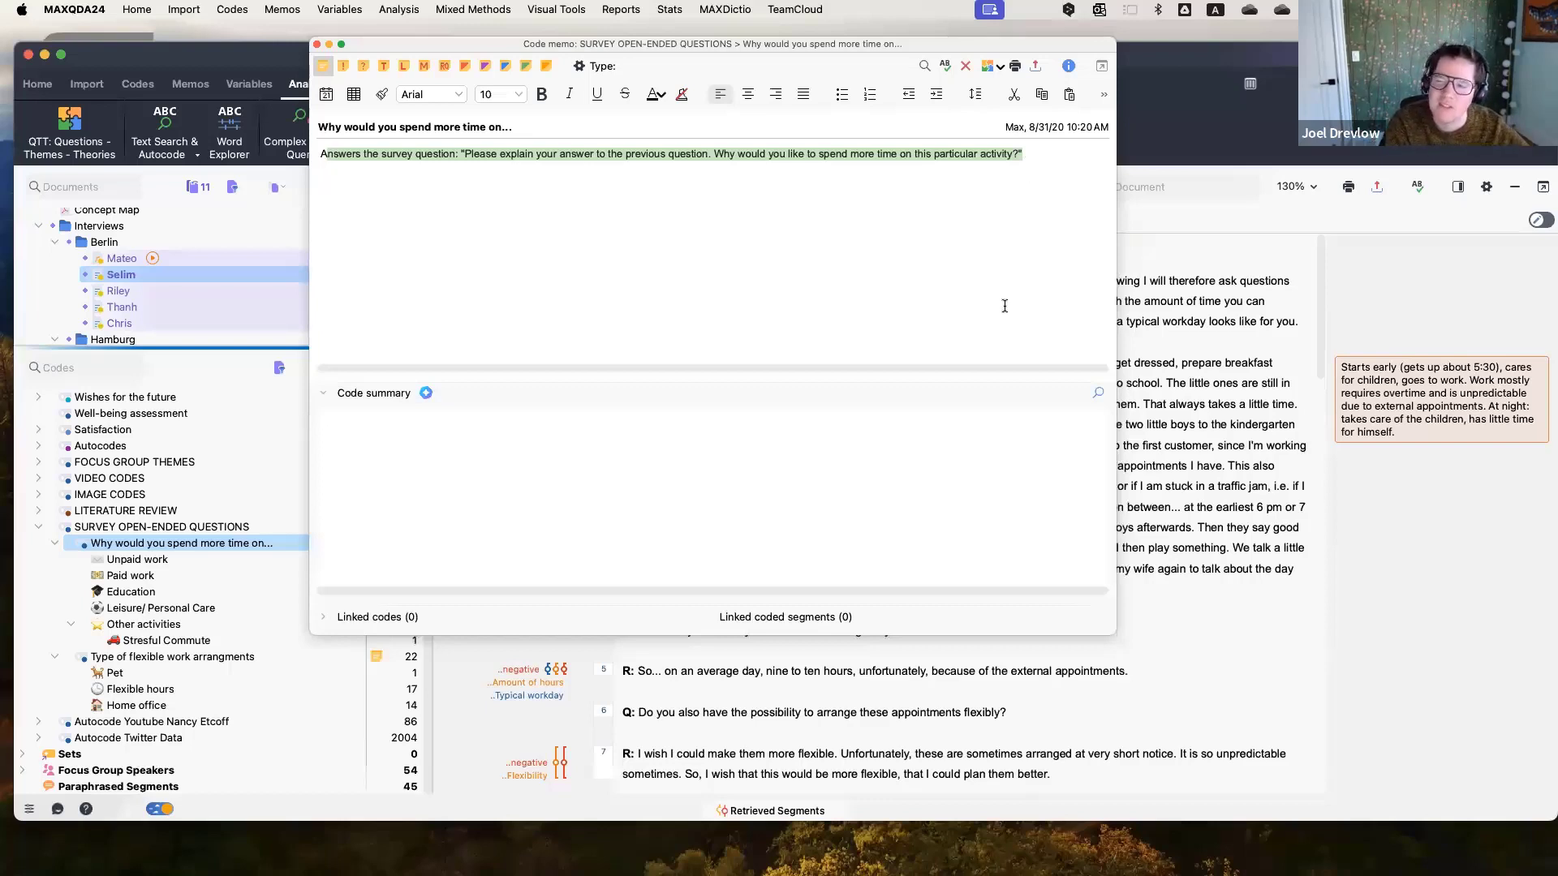
pyautogui.click(317, 43)
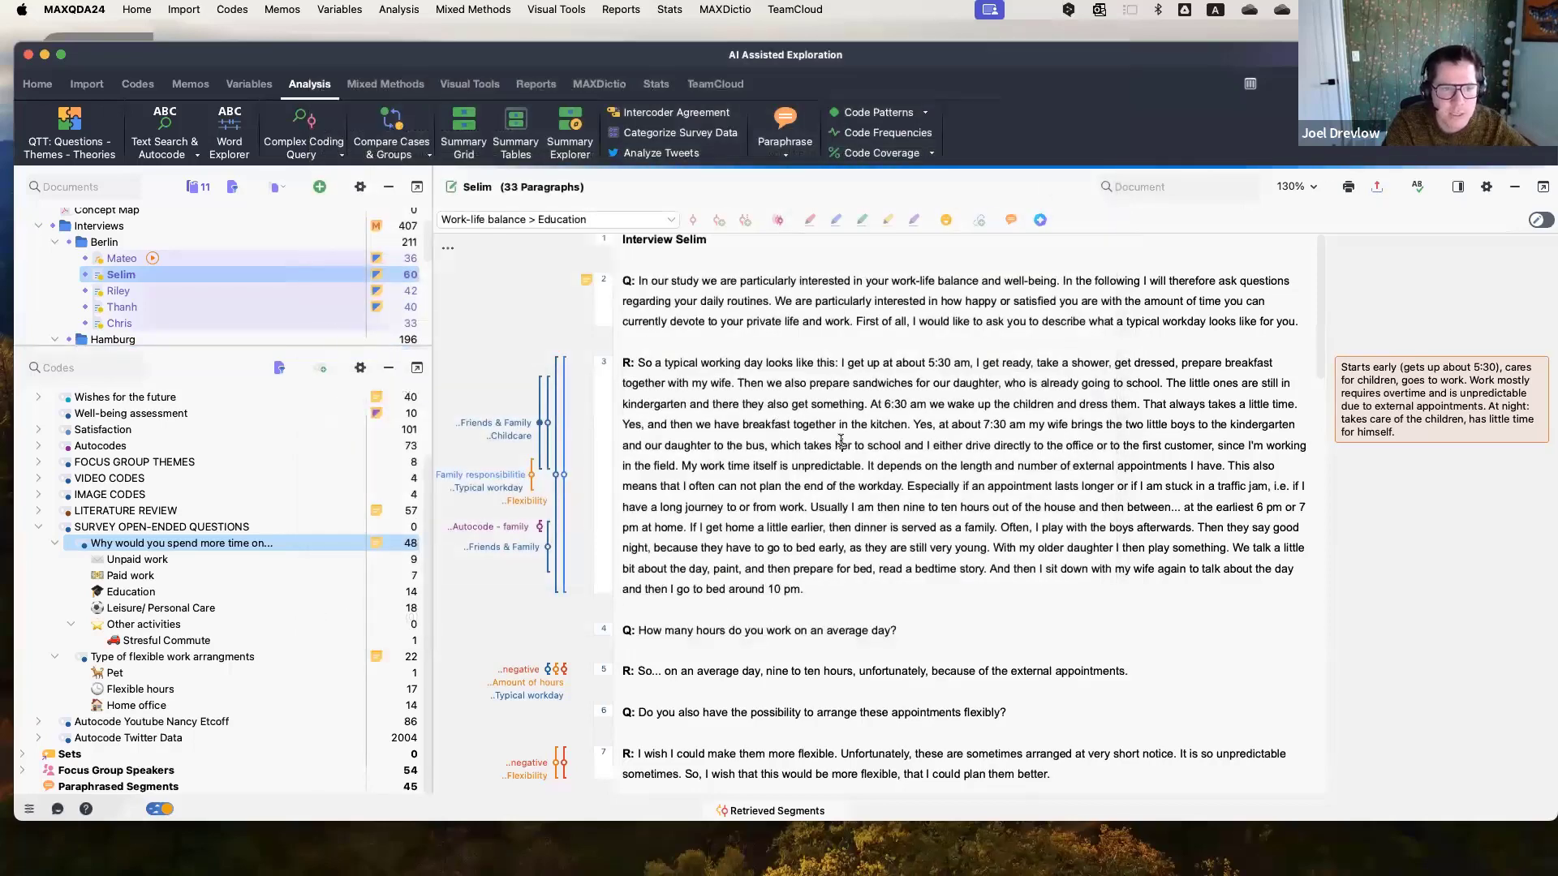
# Have AI Assist explain the phrase "typical workday" in Selim's interview in English, saving the explanation as an in-document memo.
pyautogui.moveTo(240, 341); pyautogui.dragTo(238, 493)
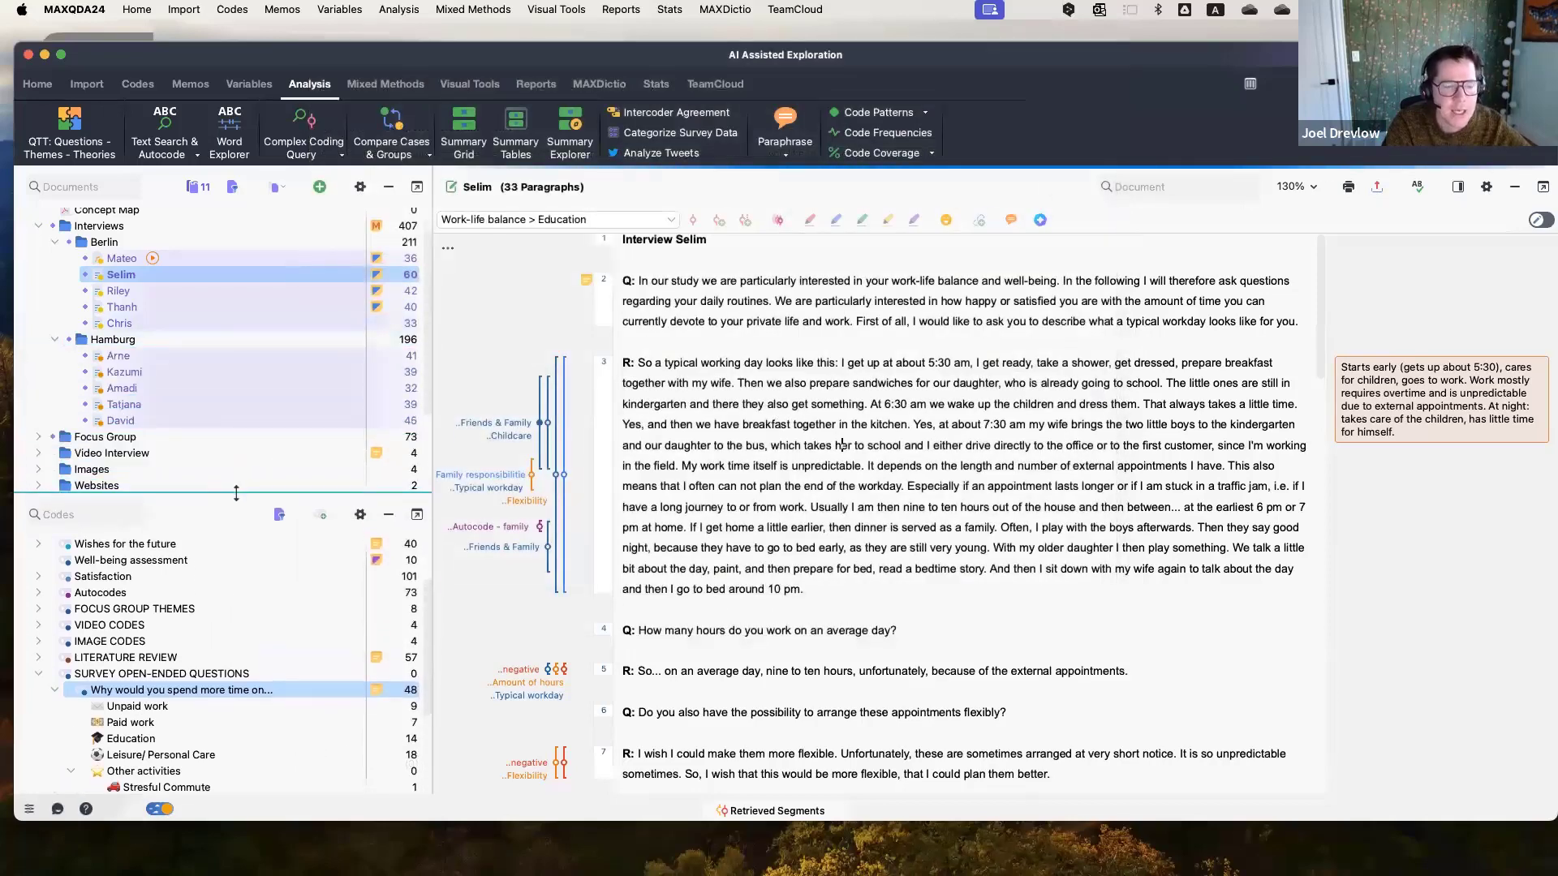
pyautogui.scroll(-3, 235, 448)
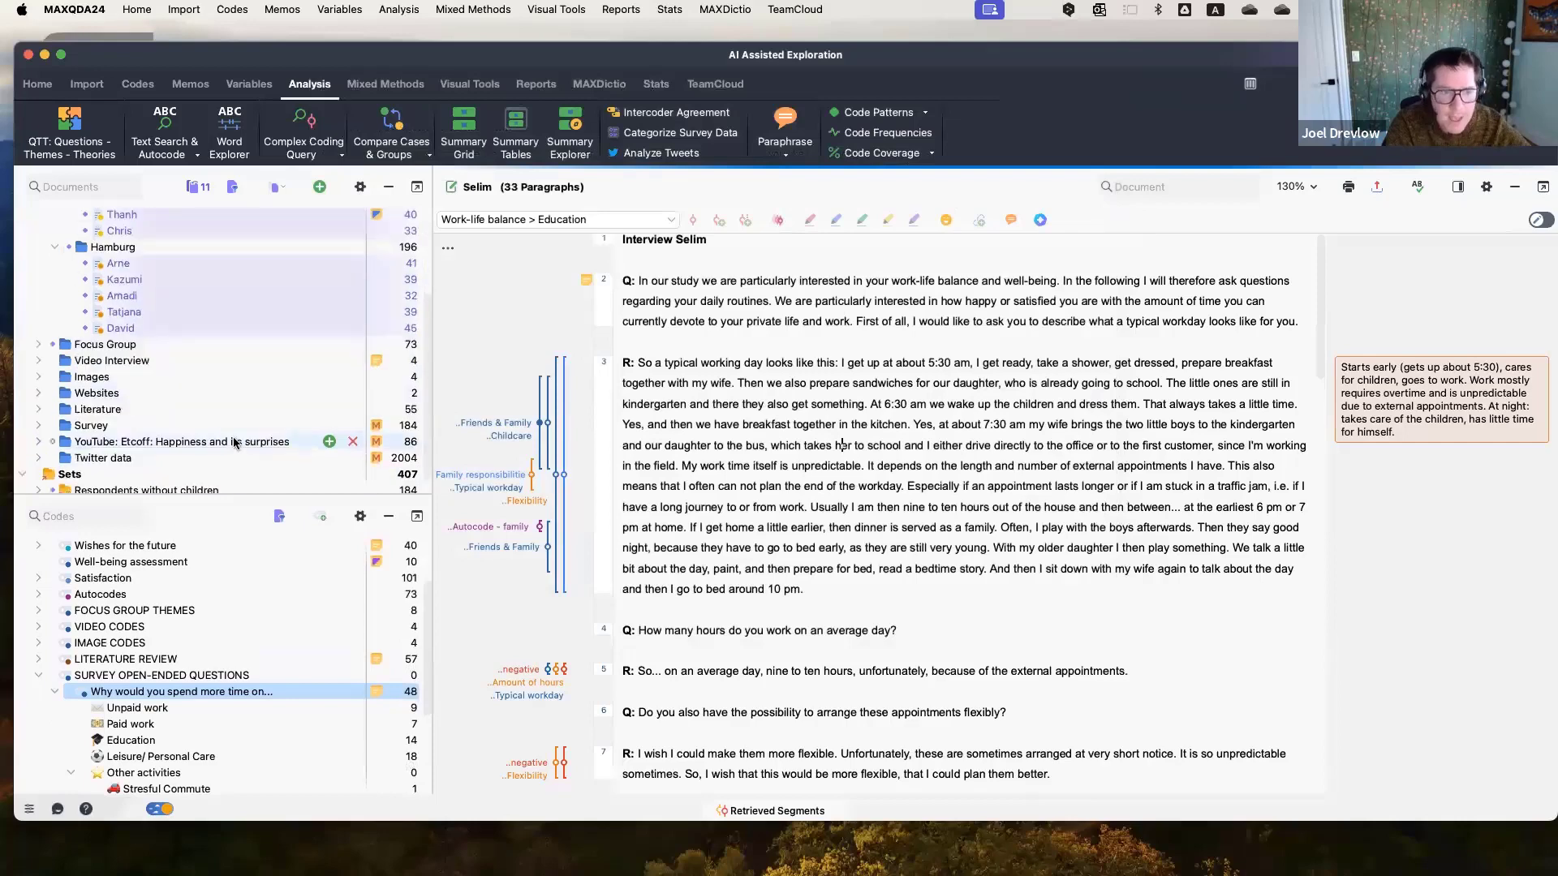
pyautogui.scroll(5, 232, 437)
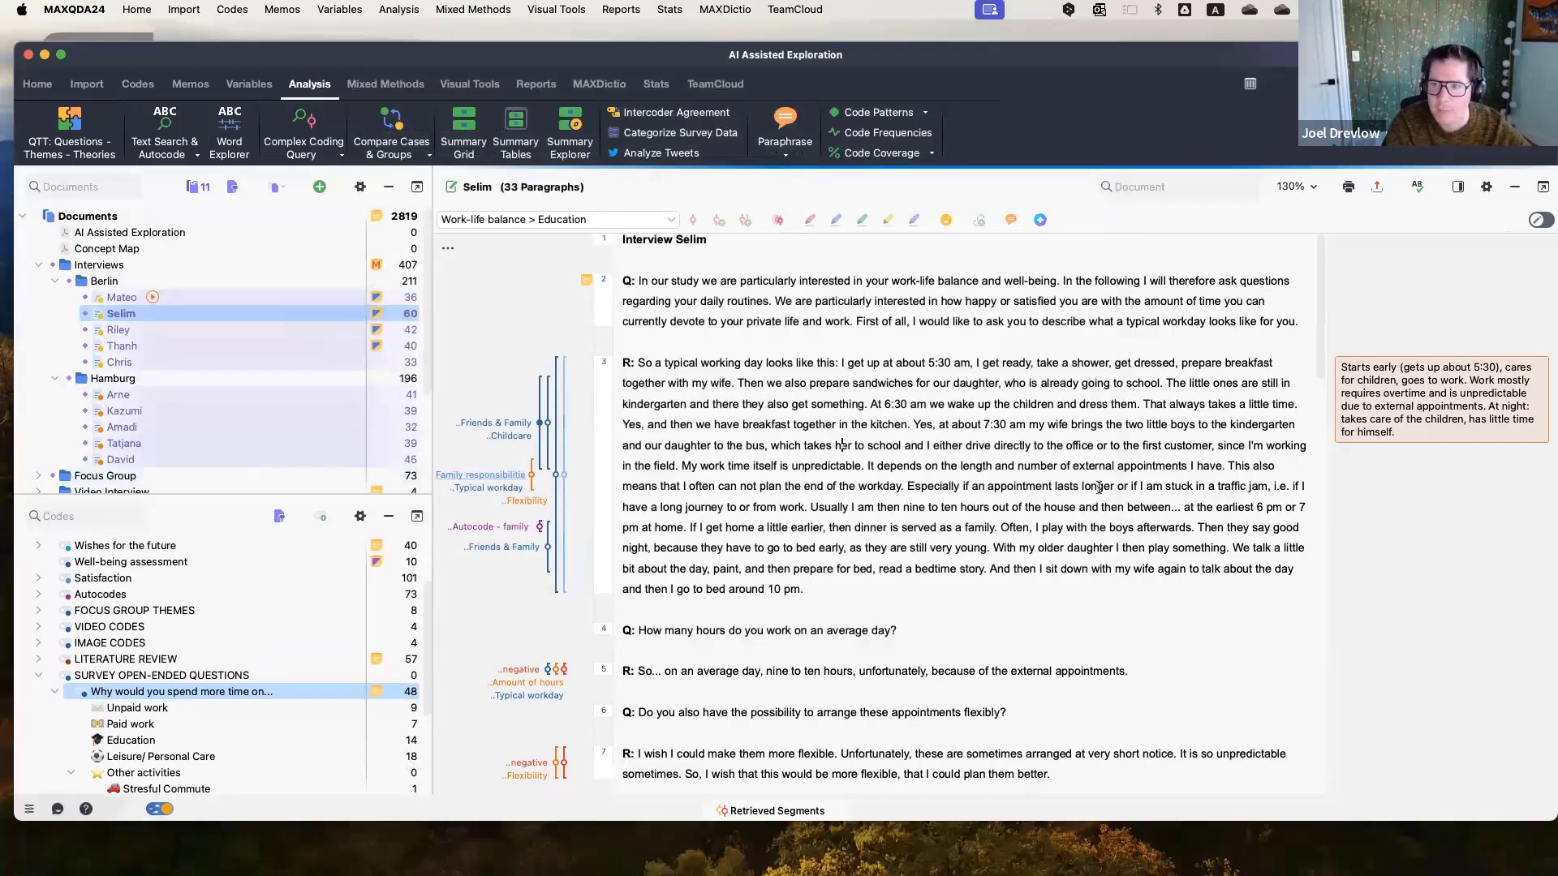
pyautogui.scroll(1, 1098, 487)
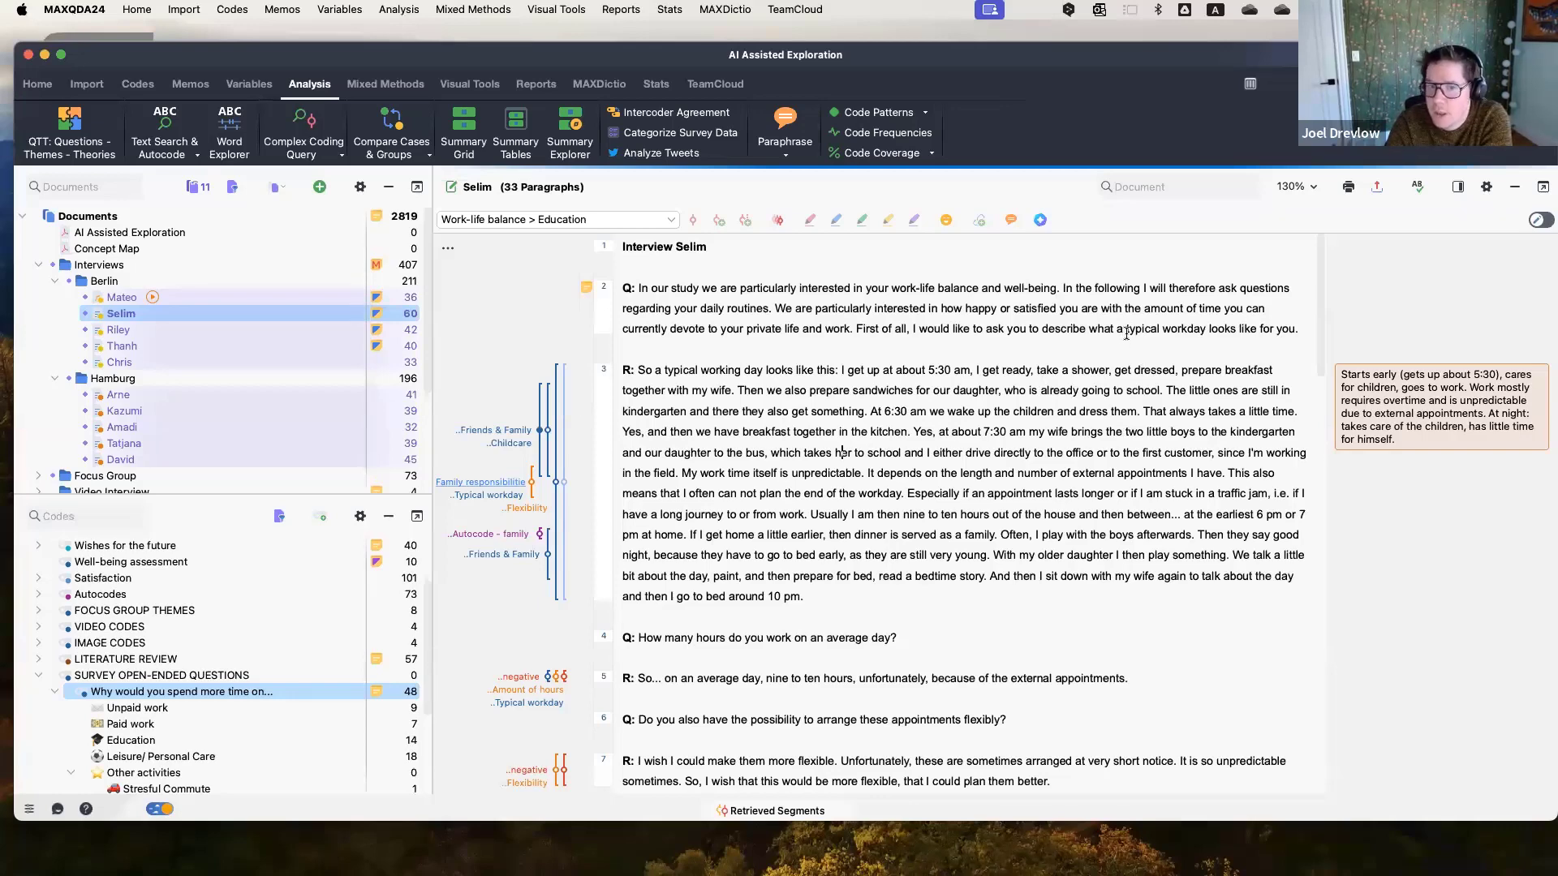
pyautogui.moveTo(1128, 332); pyautogui.dragTo(1207, 331)
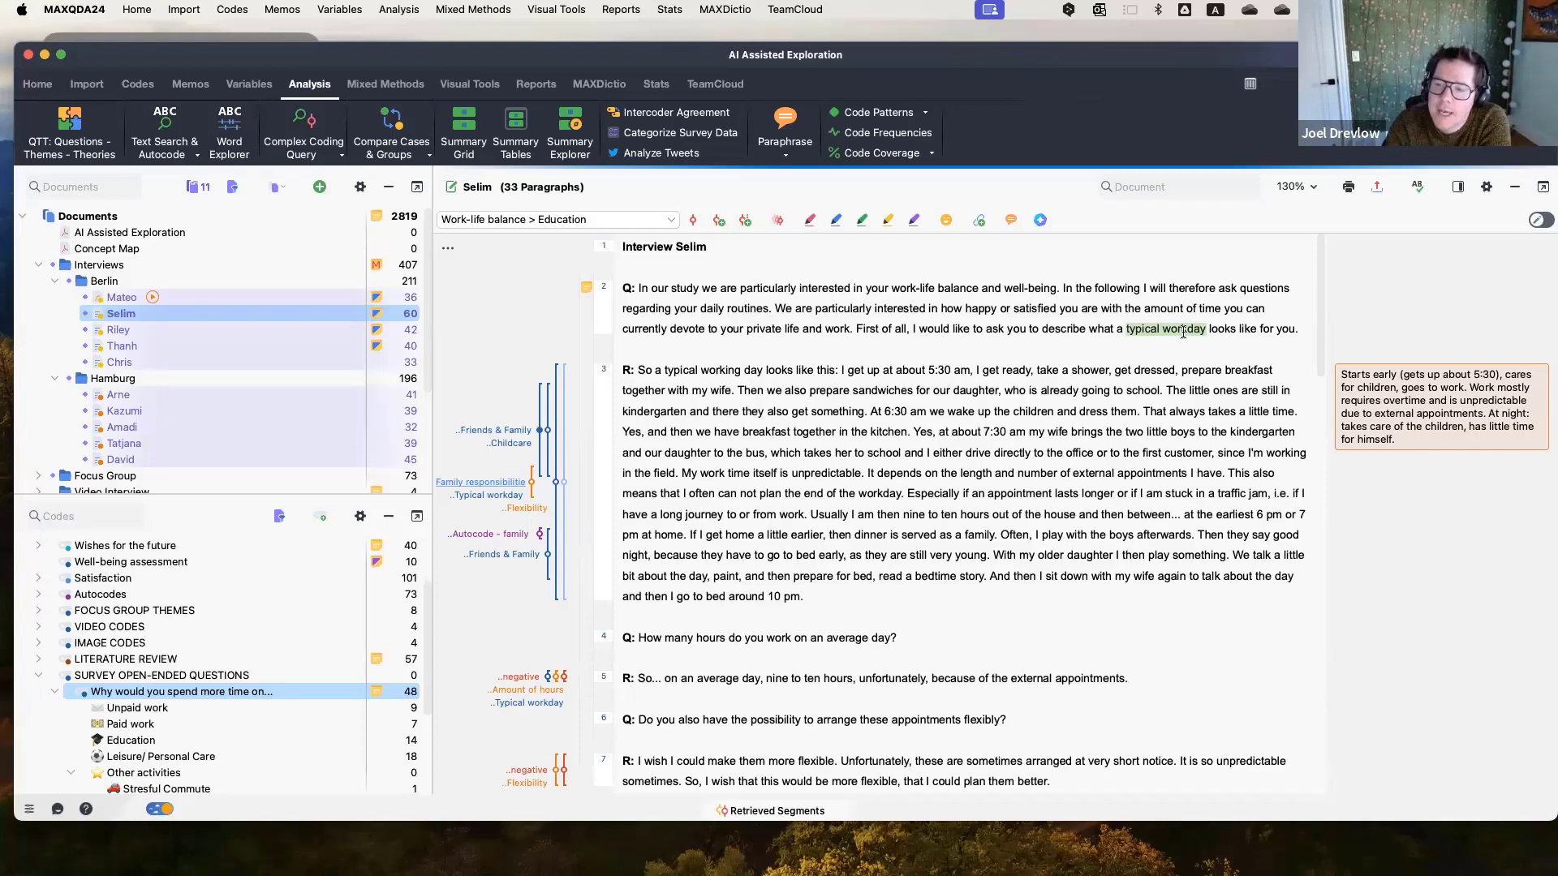
pyautogui.rightClick(1183, 332)
pyautogui.moveTo(1199, 485)
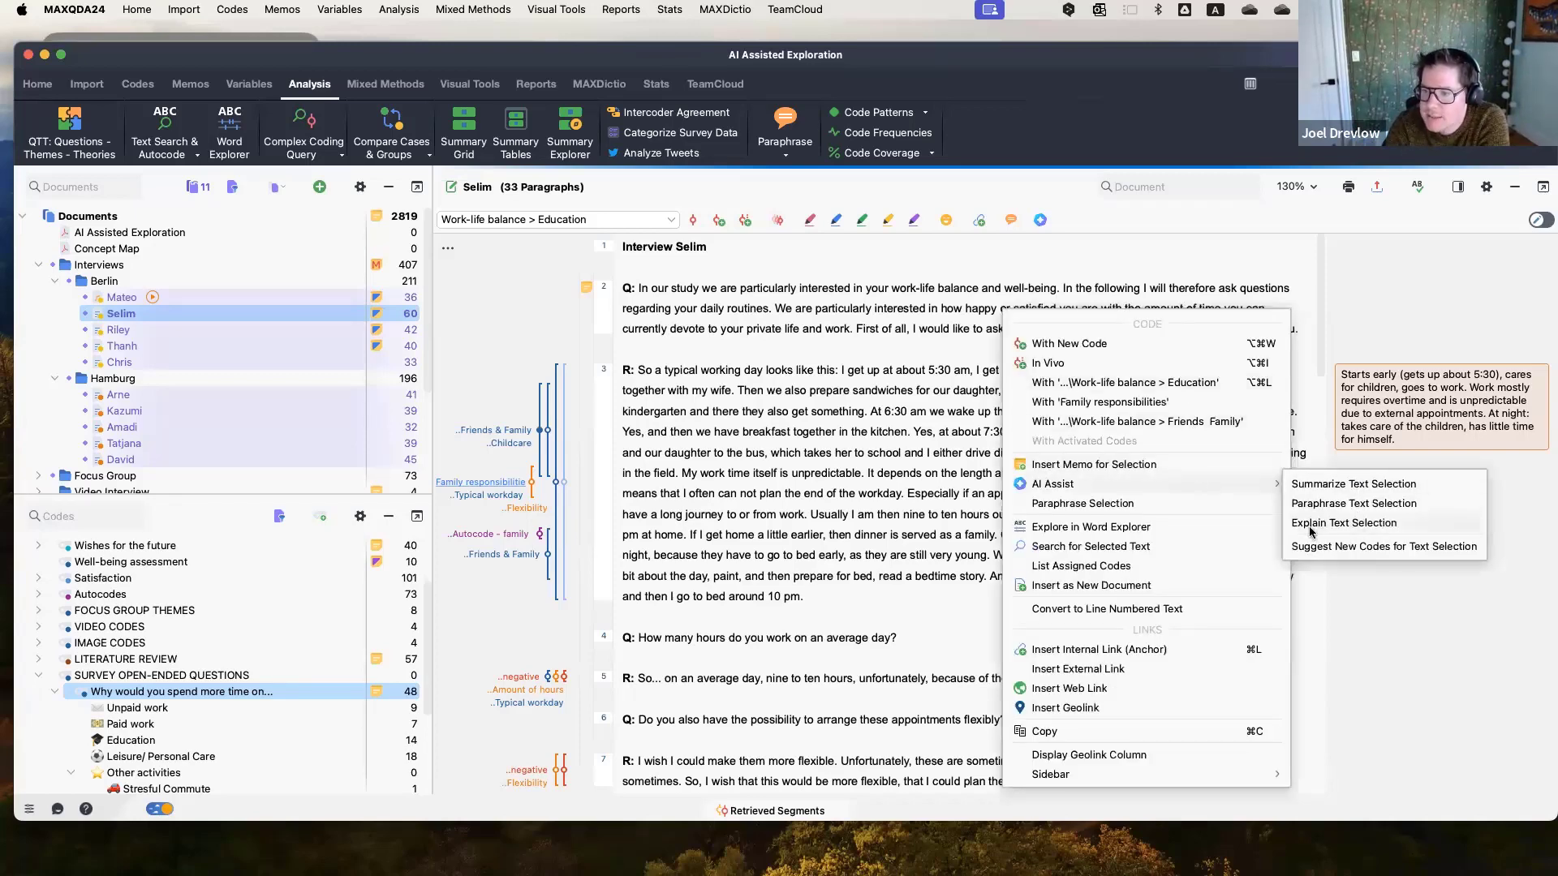
pyautogui.click(1363, 524)
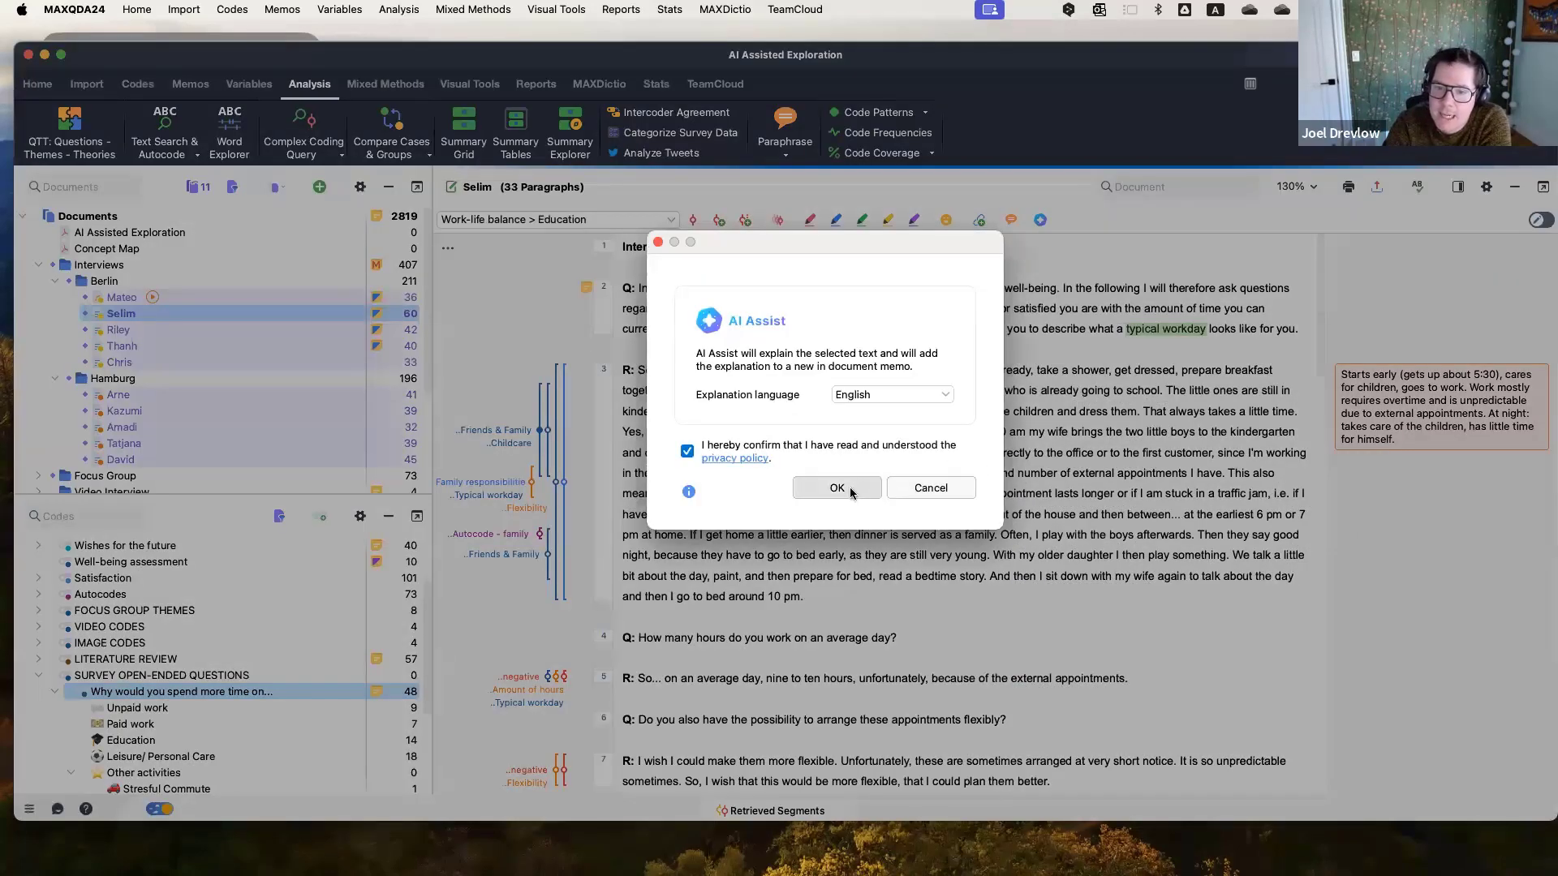
pyautogui.click(837, 487)
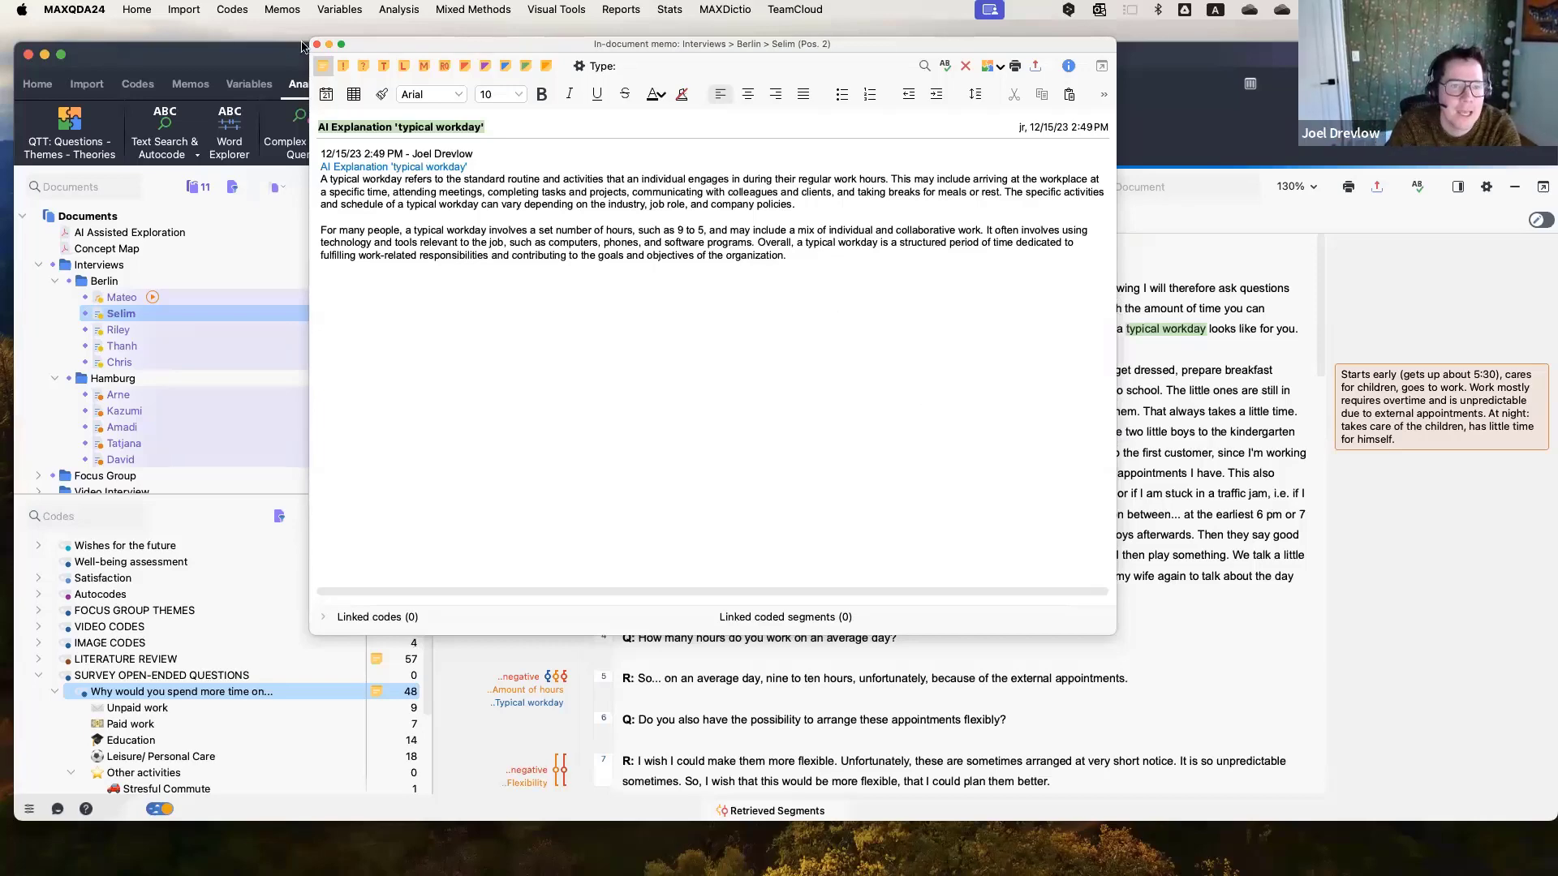
# Close the explanation memo, open the AI Assisted Exploration document and set its zoom to page width.
pyautogui.click(318, 45)
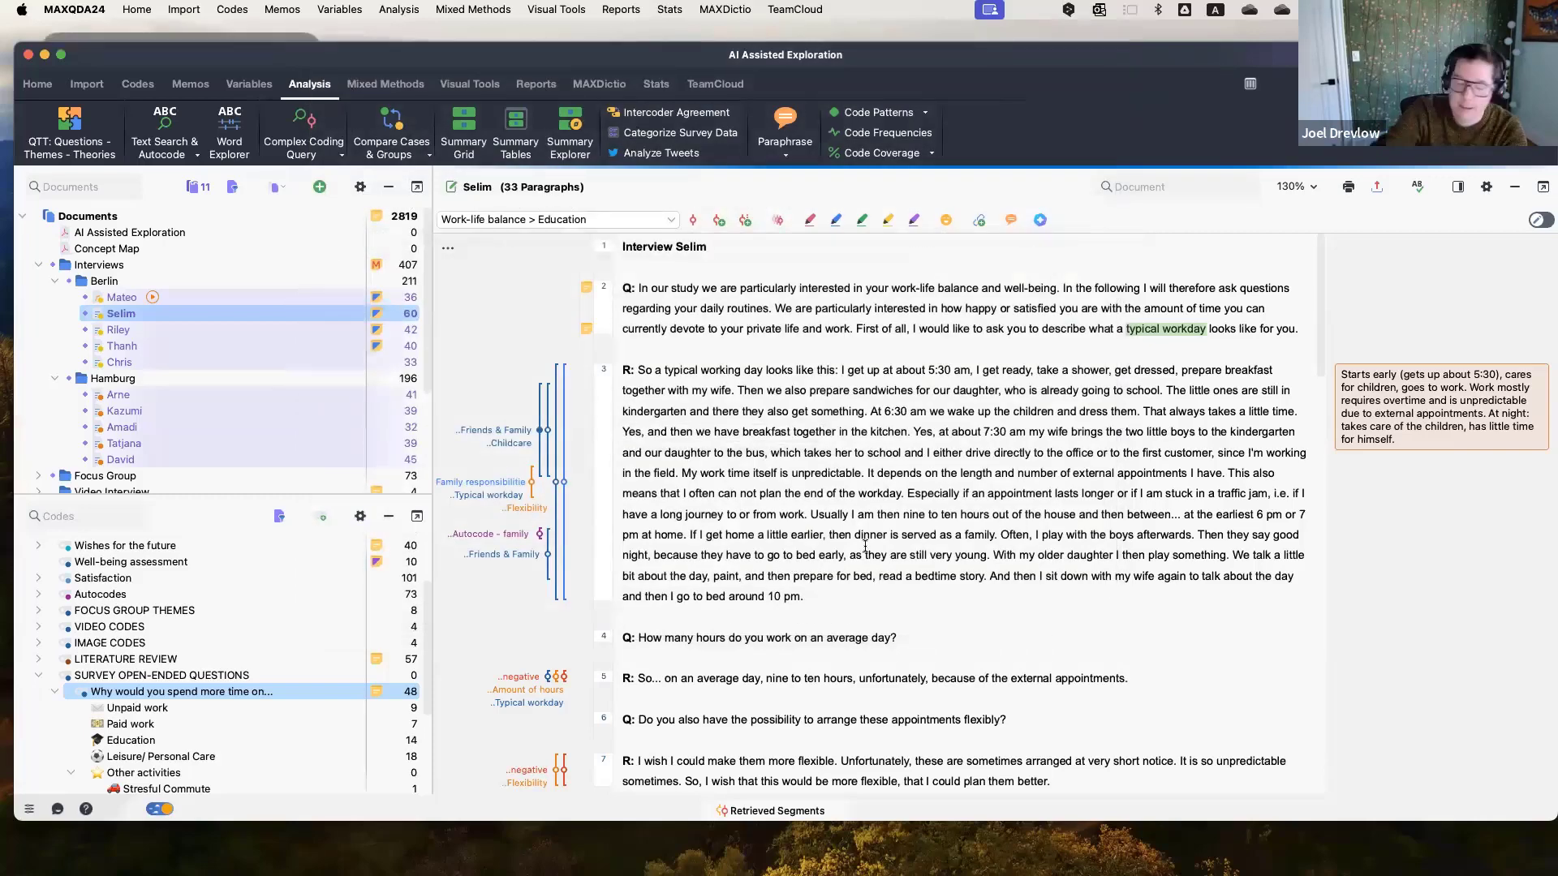
pyautogui.click(107, 236)
pyautogui.doubleClick(108, 241)
pyautogui.scroll(-3, 827, 503)
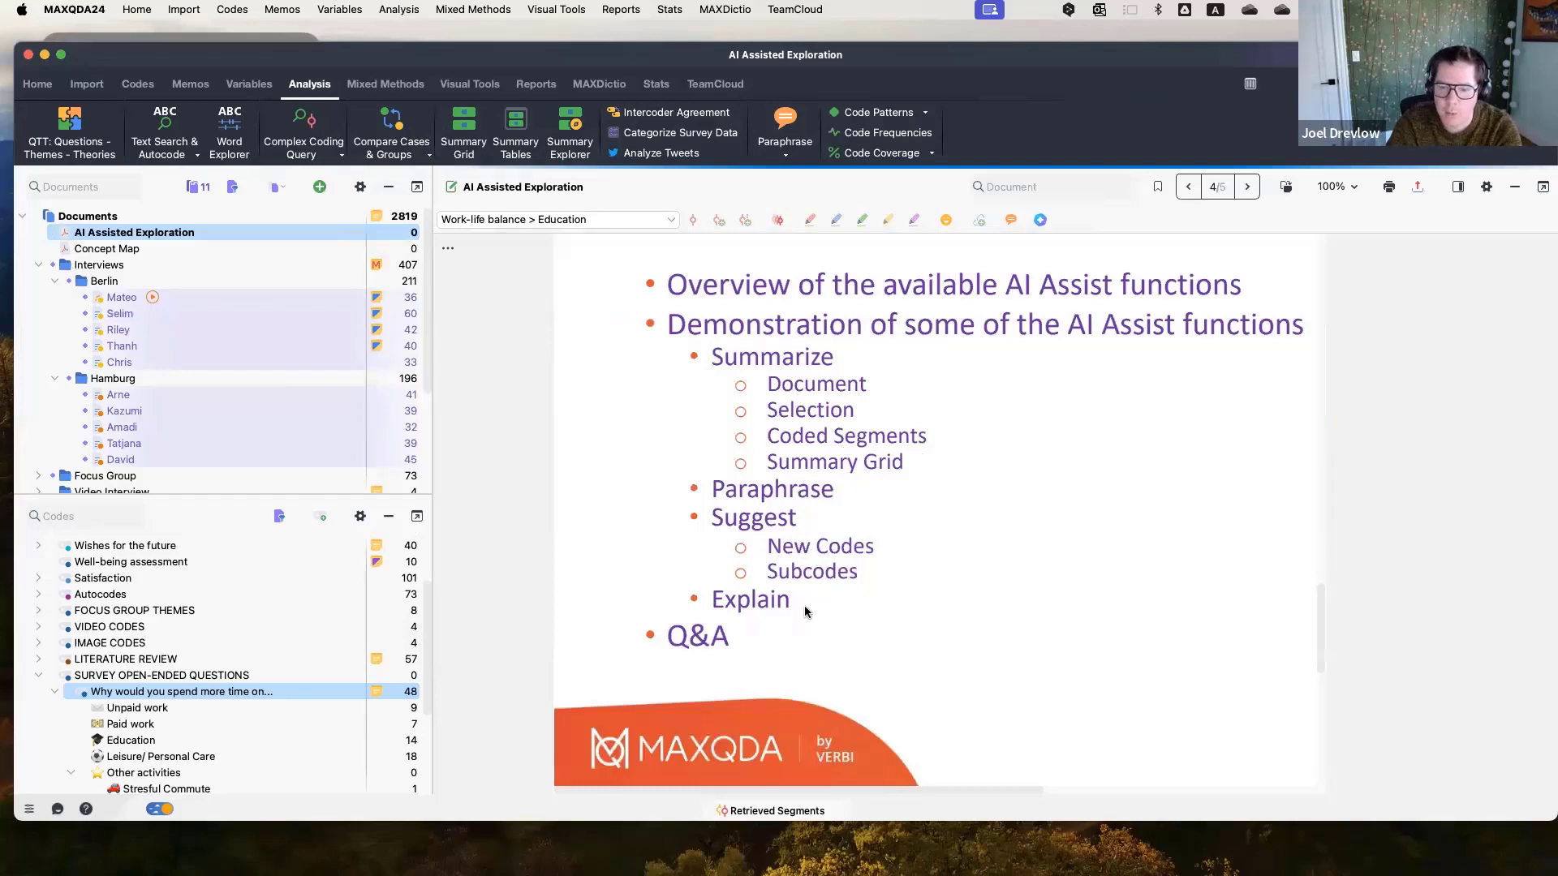
pyautogui.scroll(-10, 805, 605)
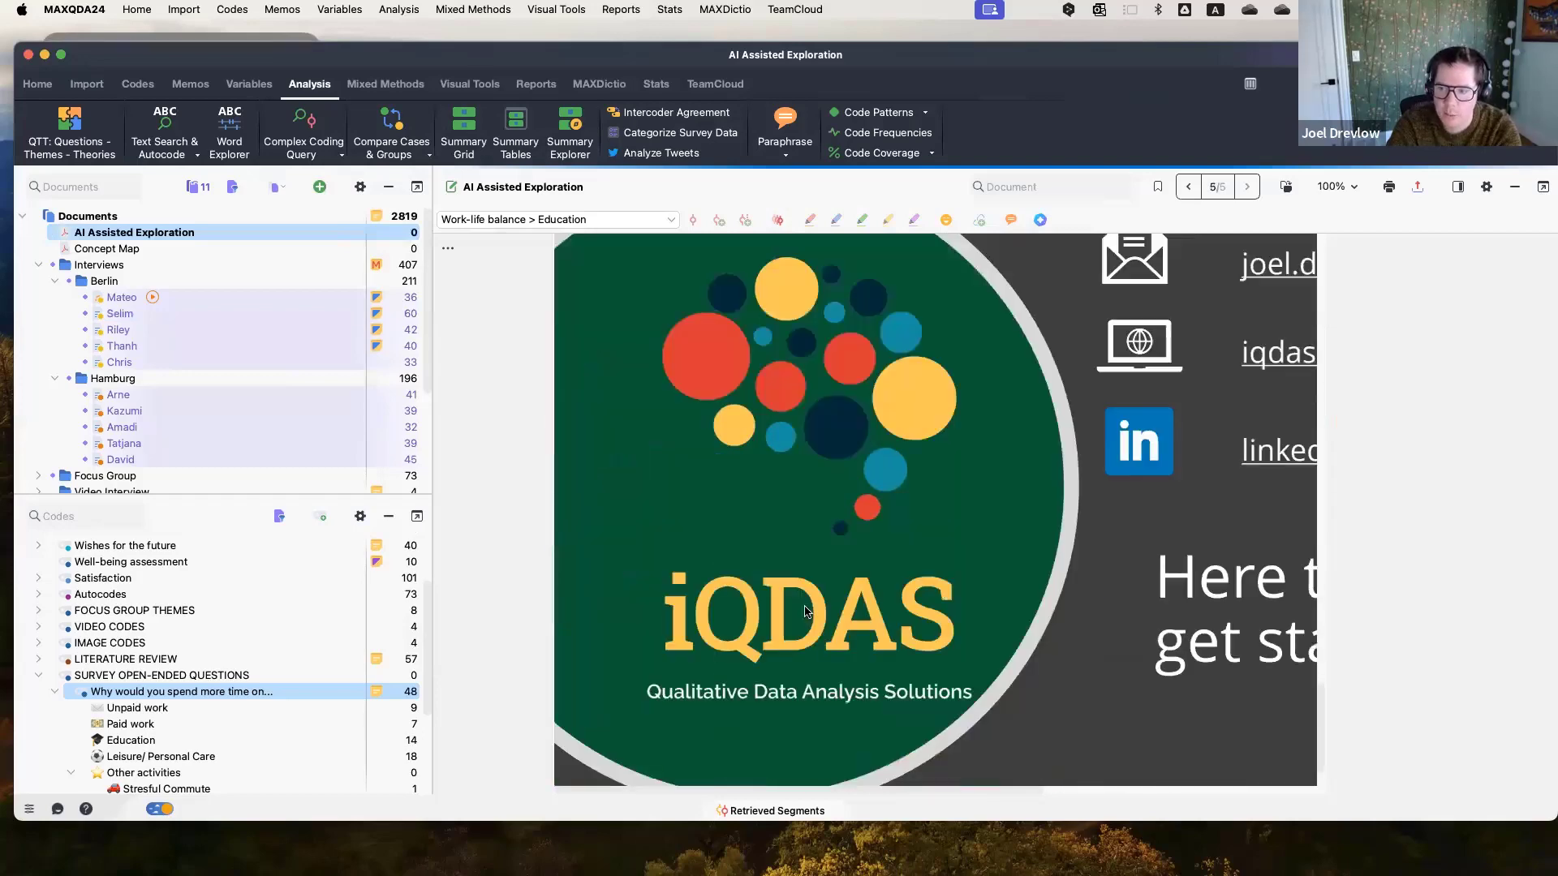
pyautogui.click(1345, 187)
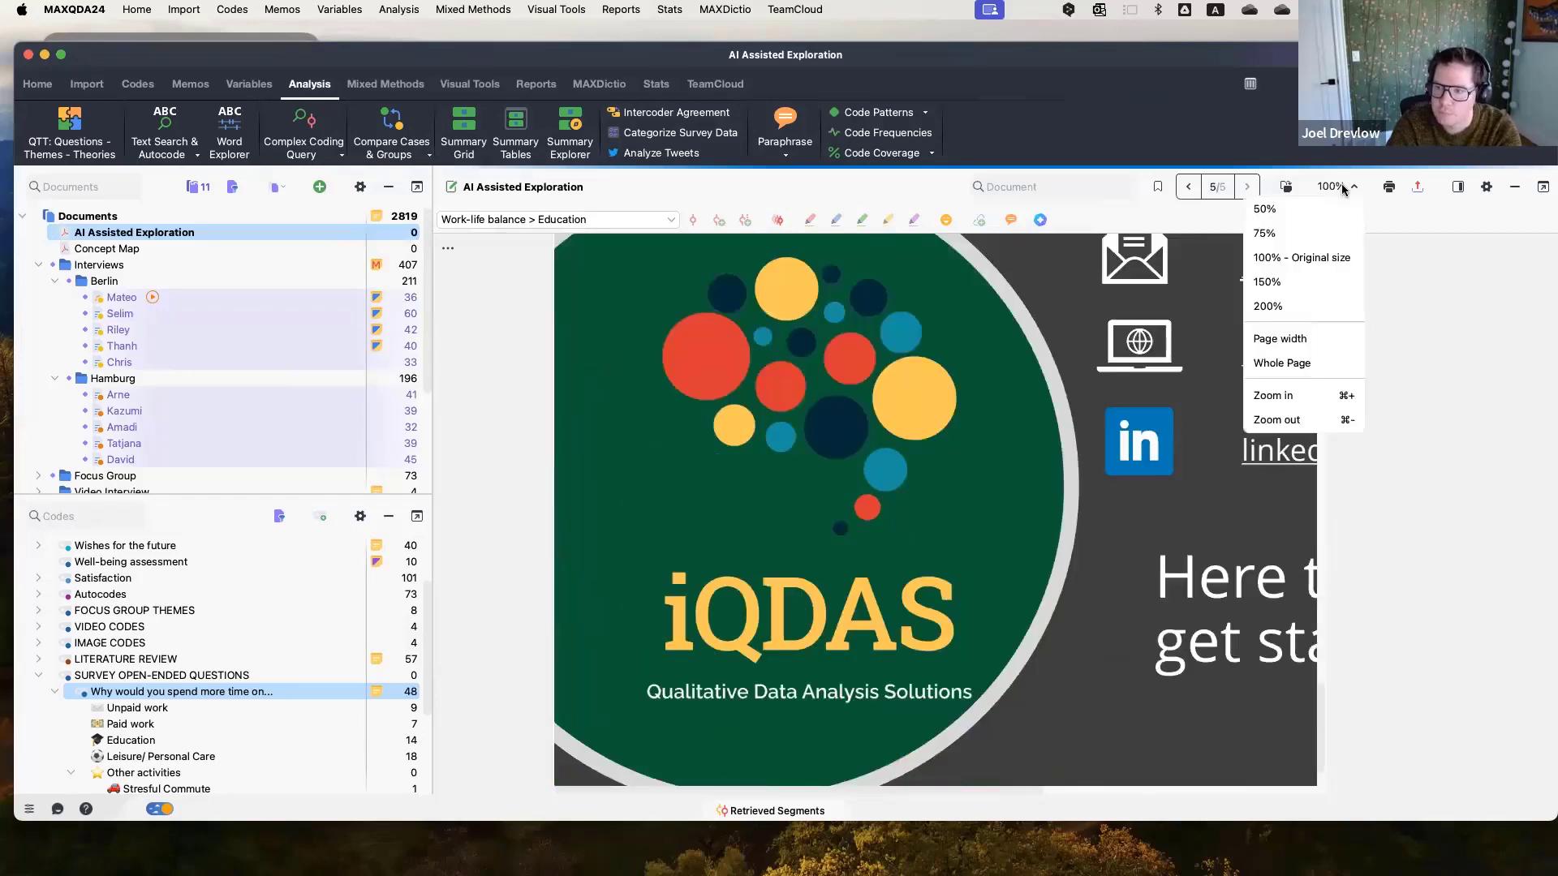
pyautogui.click(1294, 342)
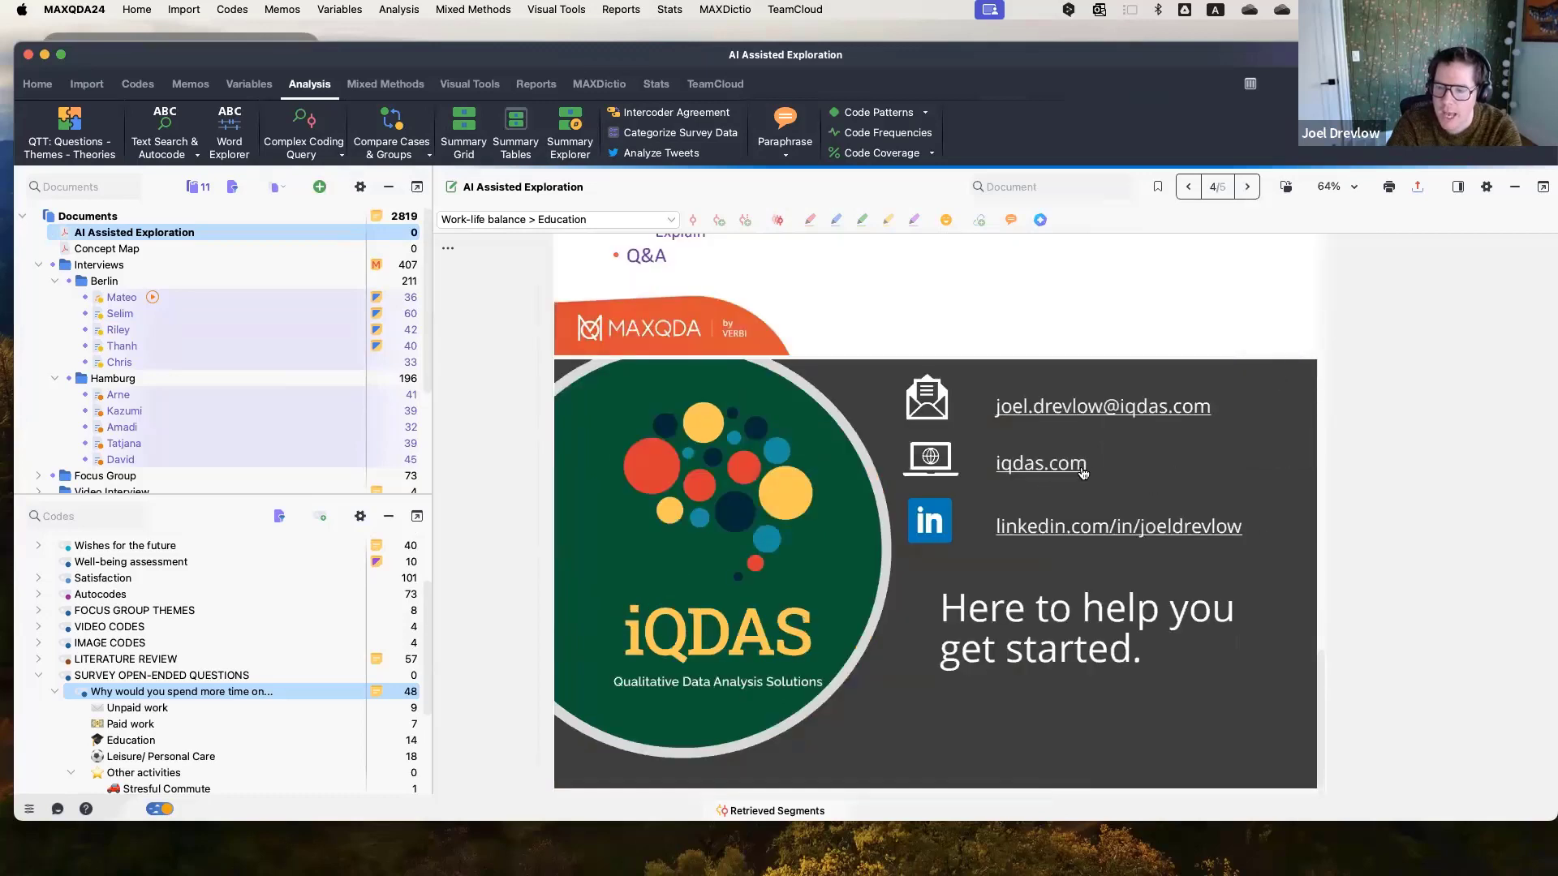